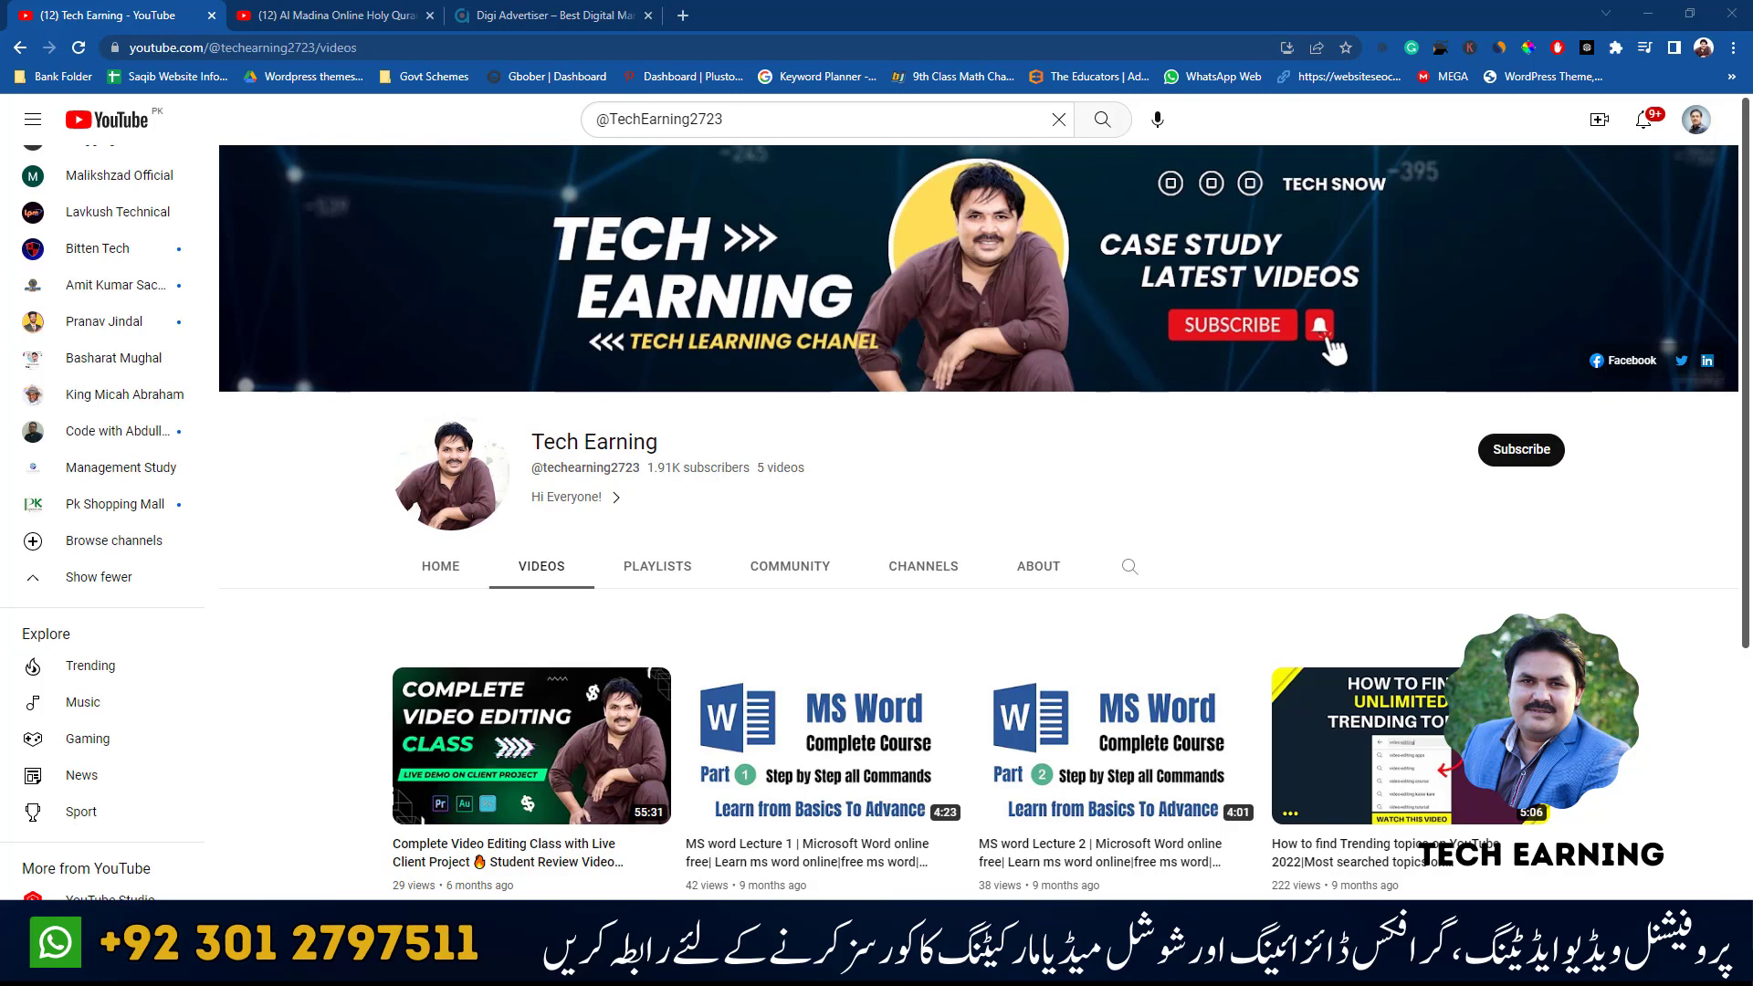
- View the Al Madina Online Holy Quran and Science Academy video and the Digi Advertiser website in their browser tabs
key("ctrl+Tab")
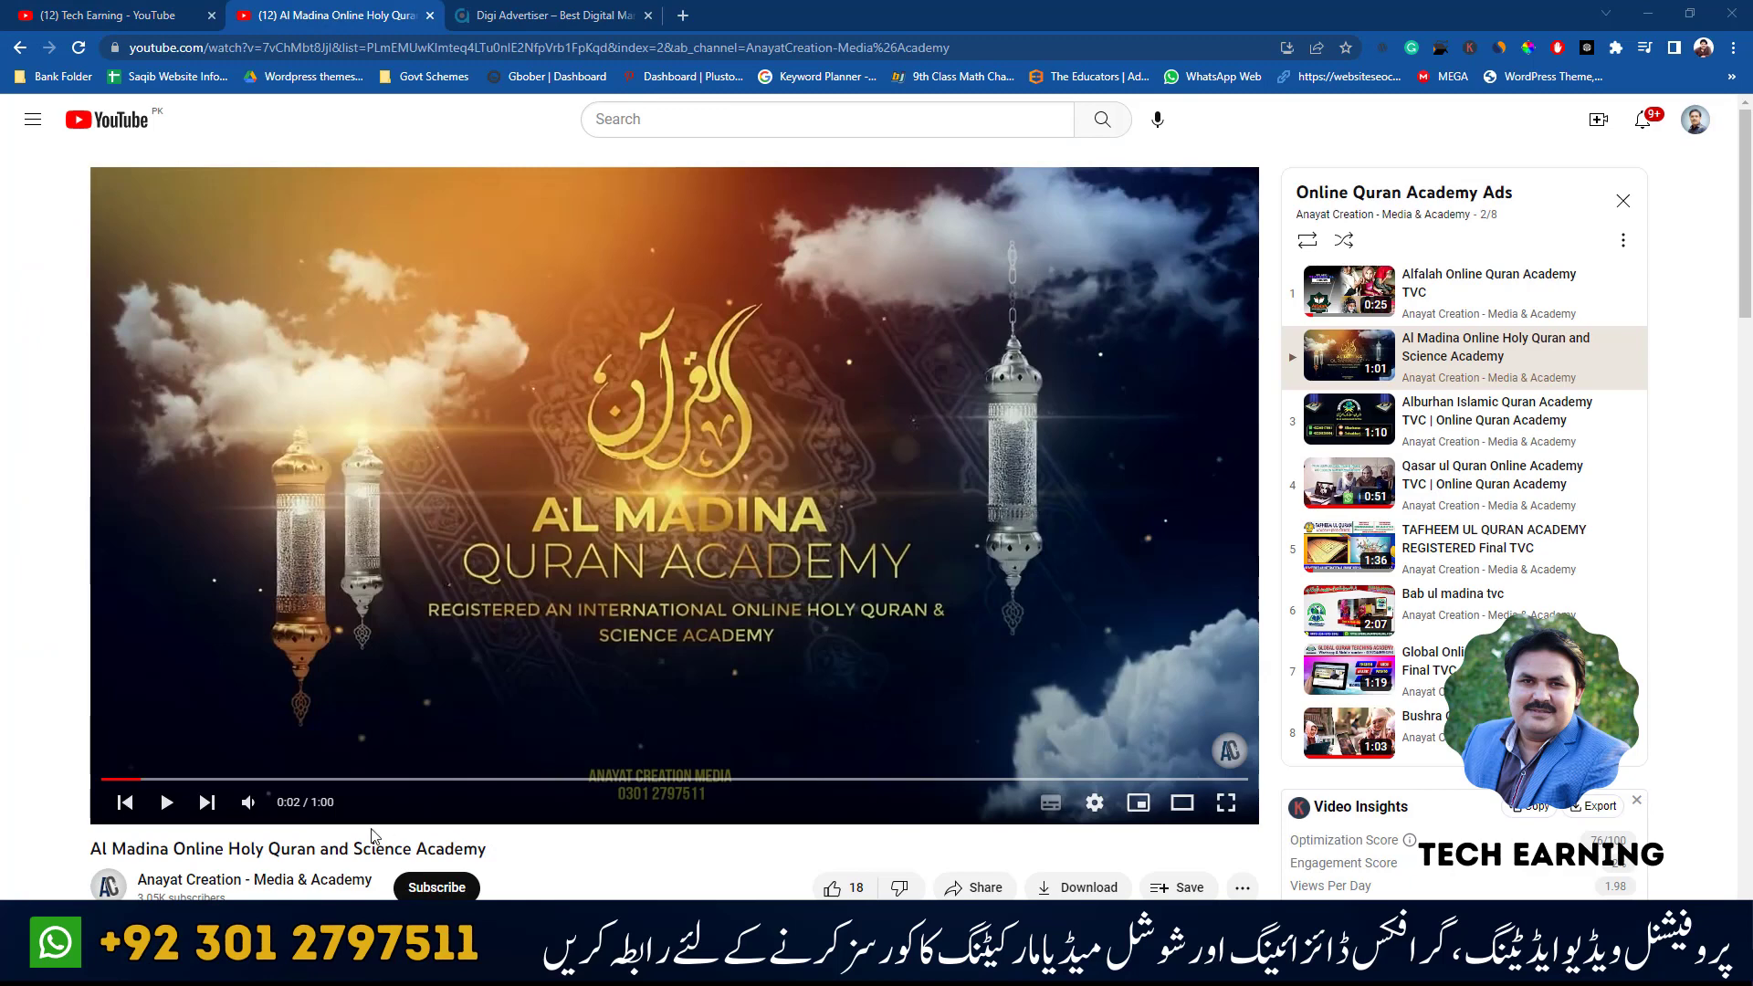
left_click(560, 11)
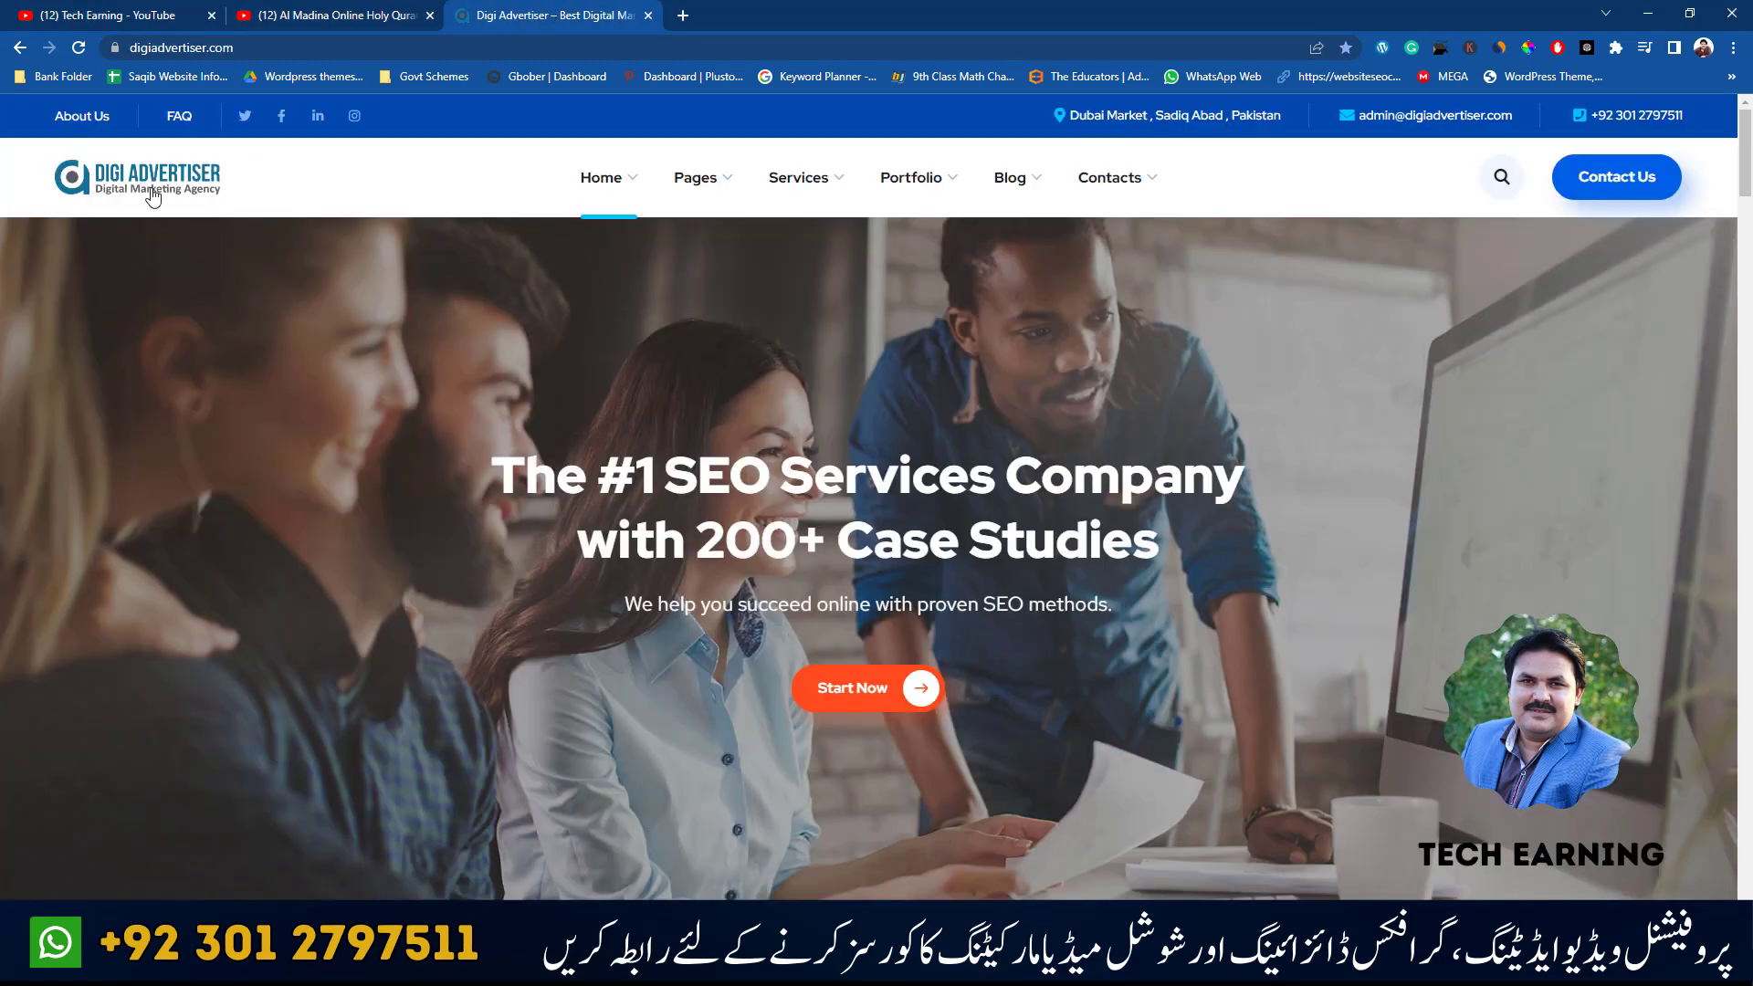
left_click(302, 11)
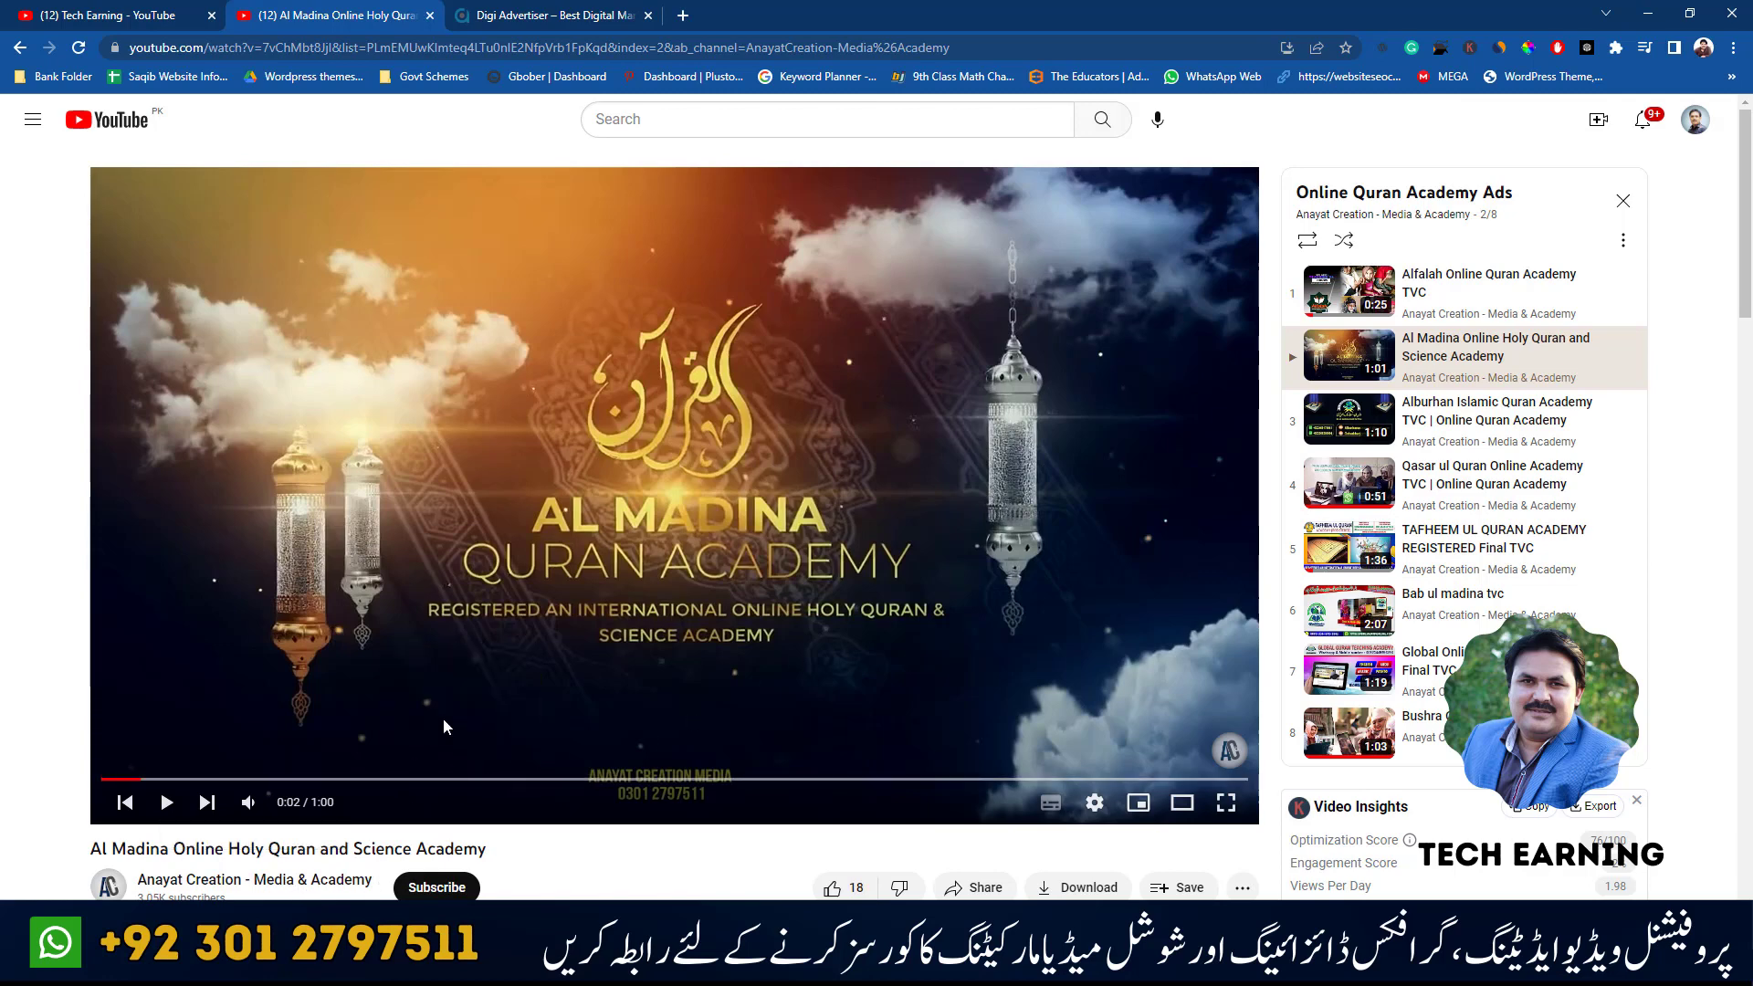
left_click(617, 28)
left_click(376, 9)
left_click(589, 15)
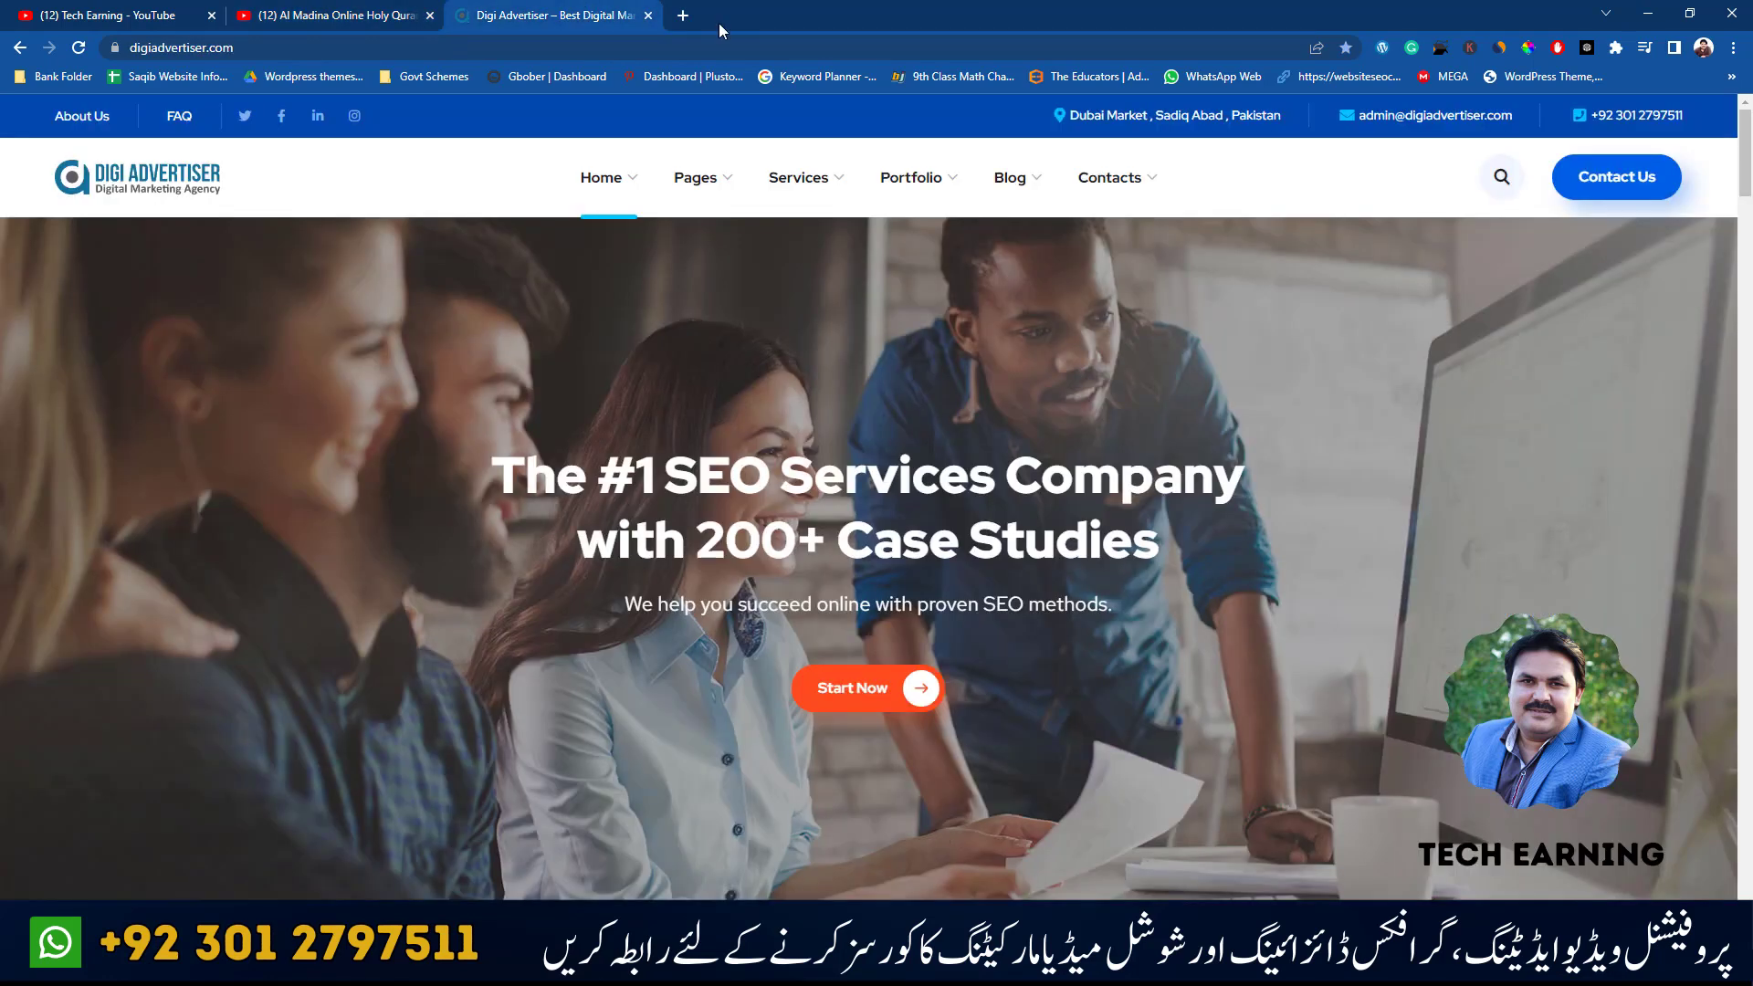
- Open the Canva home page in a new browser tab
left_click(697, 17)
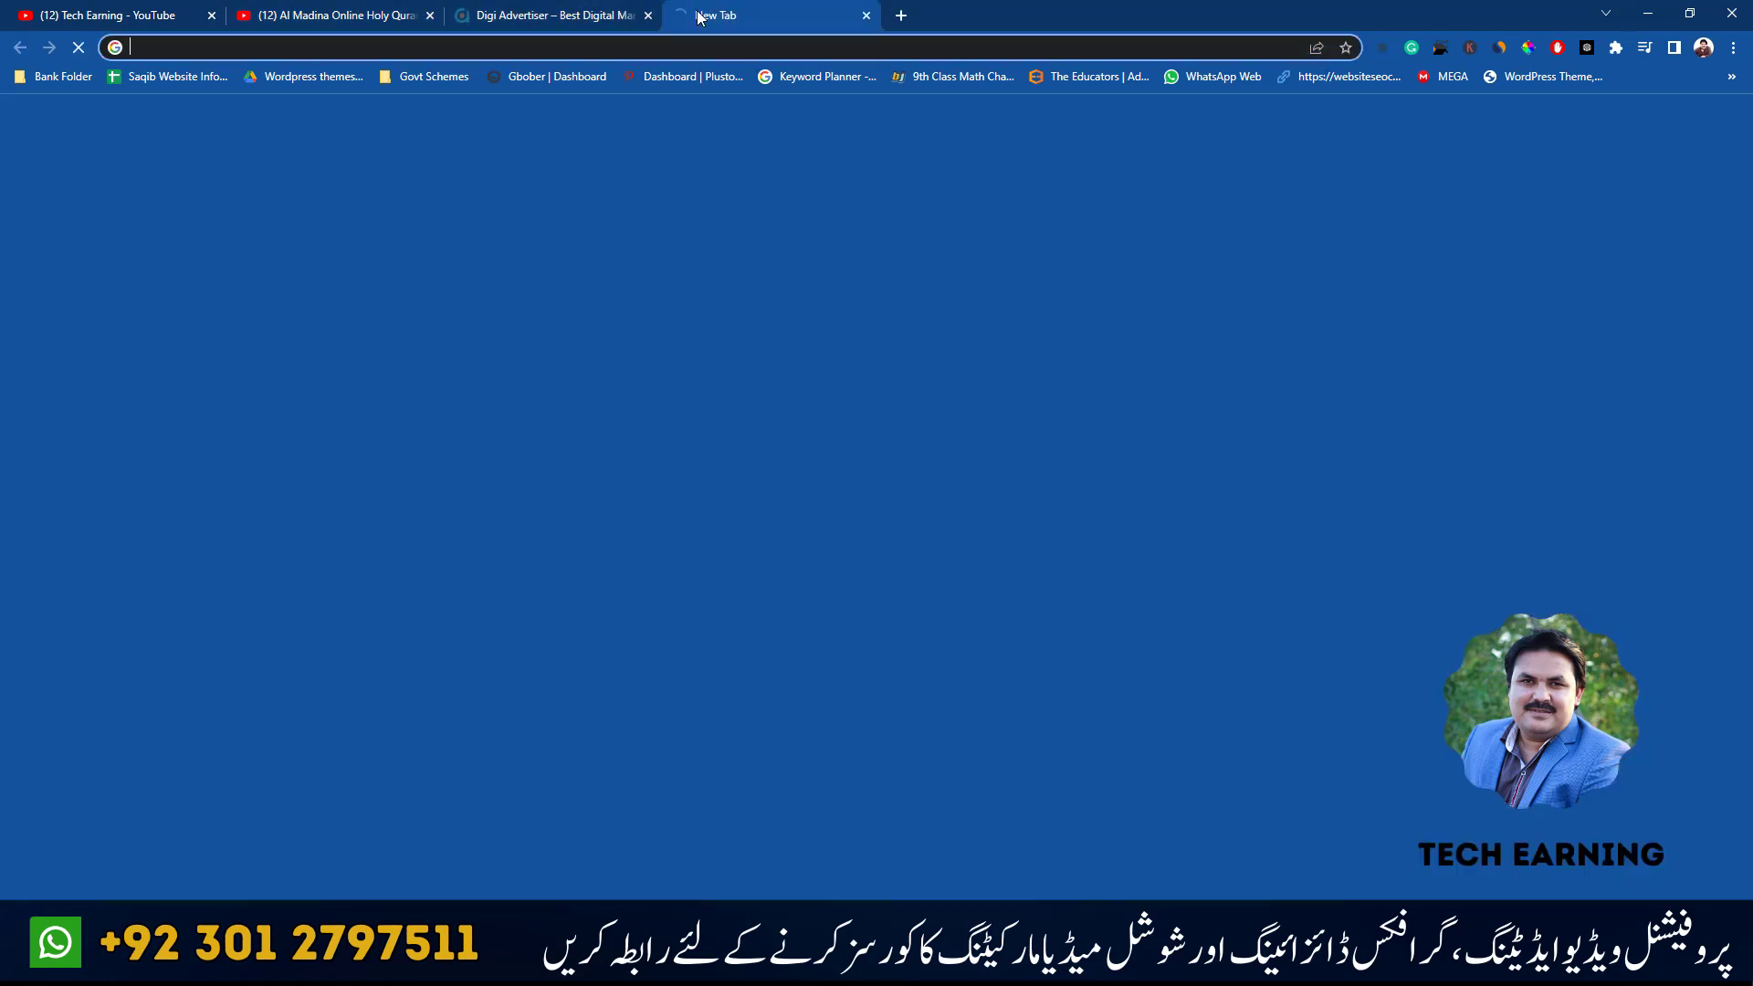
type("canva")
key("Return")
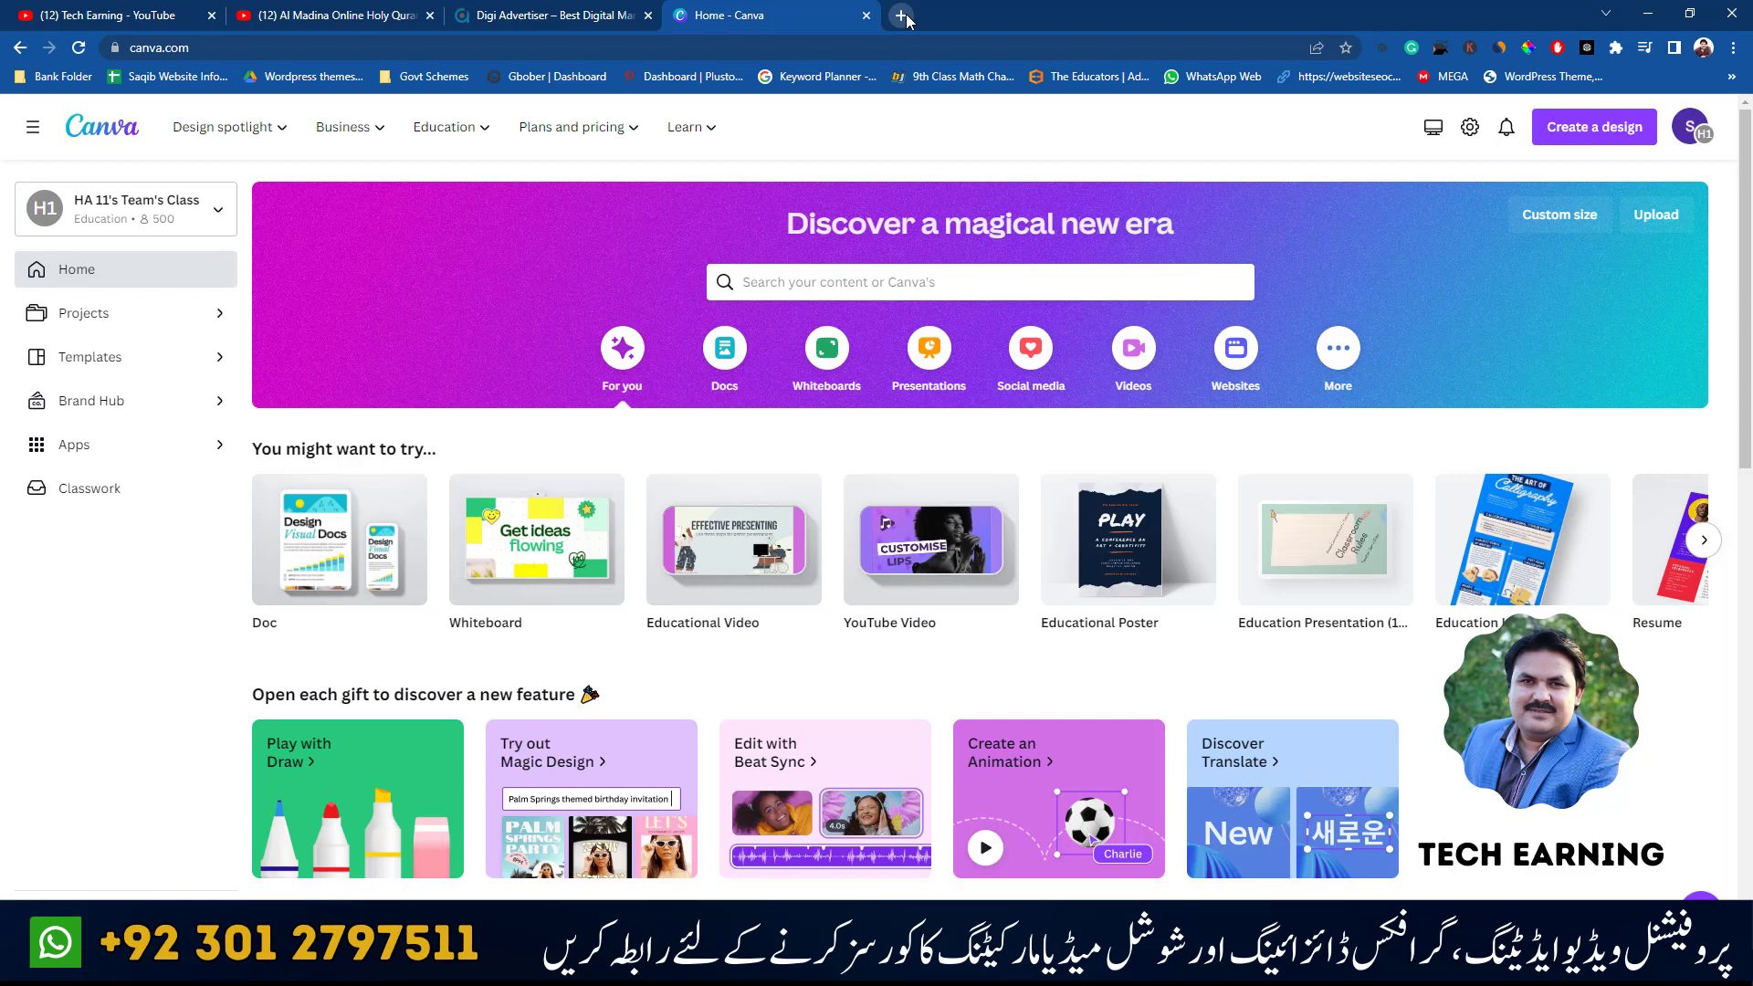
- Search Google for "Quran Academy Banner" in another new browser tab and open the image results
left_click(902, 15)
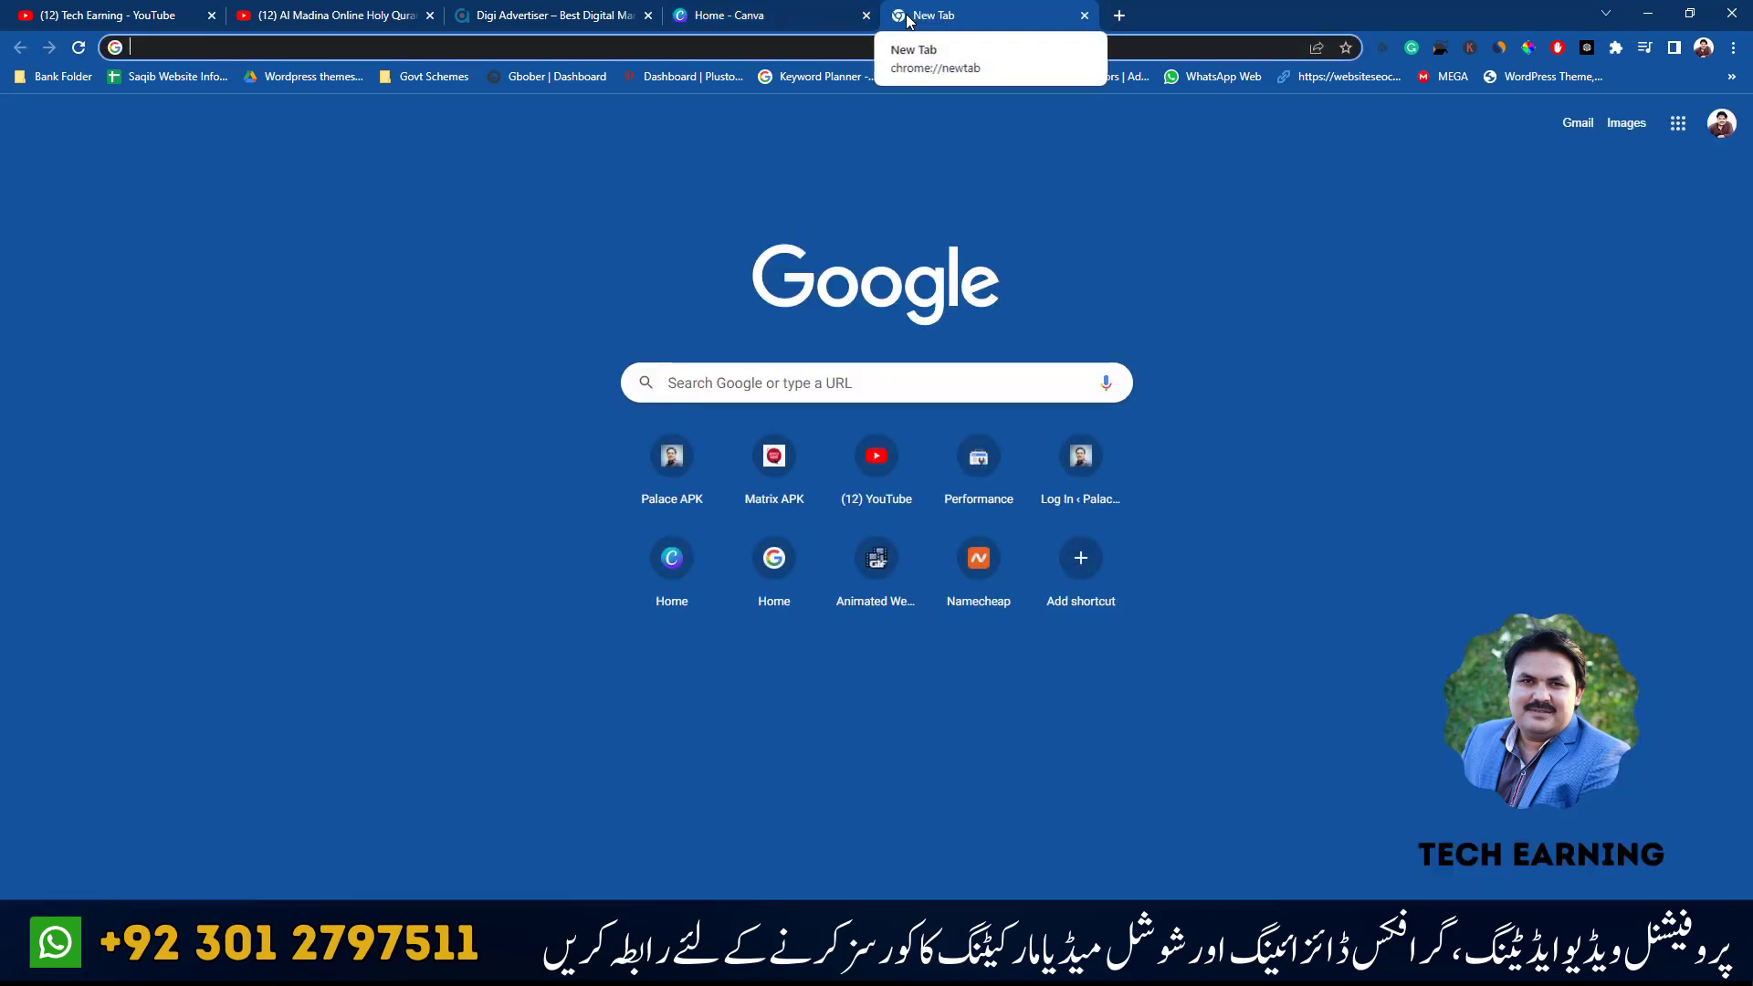
type("ana")
key("BackSpace")
key("BackSpace")
key("BackSpace")
key("BackSpace")
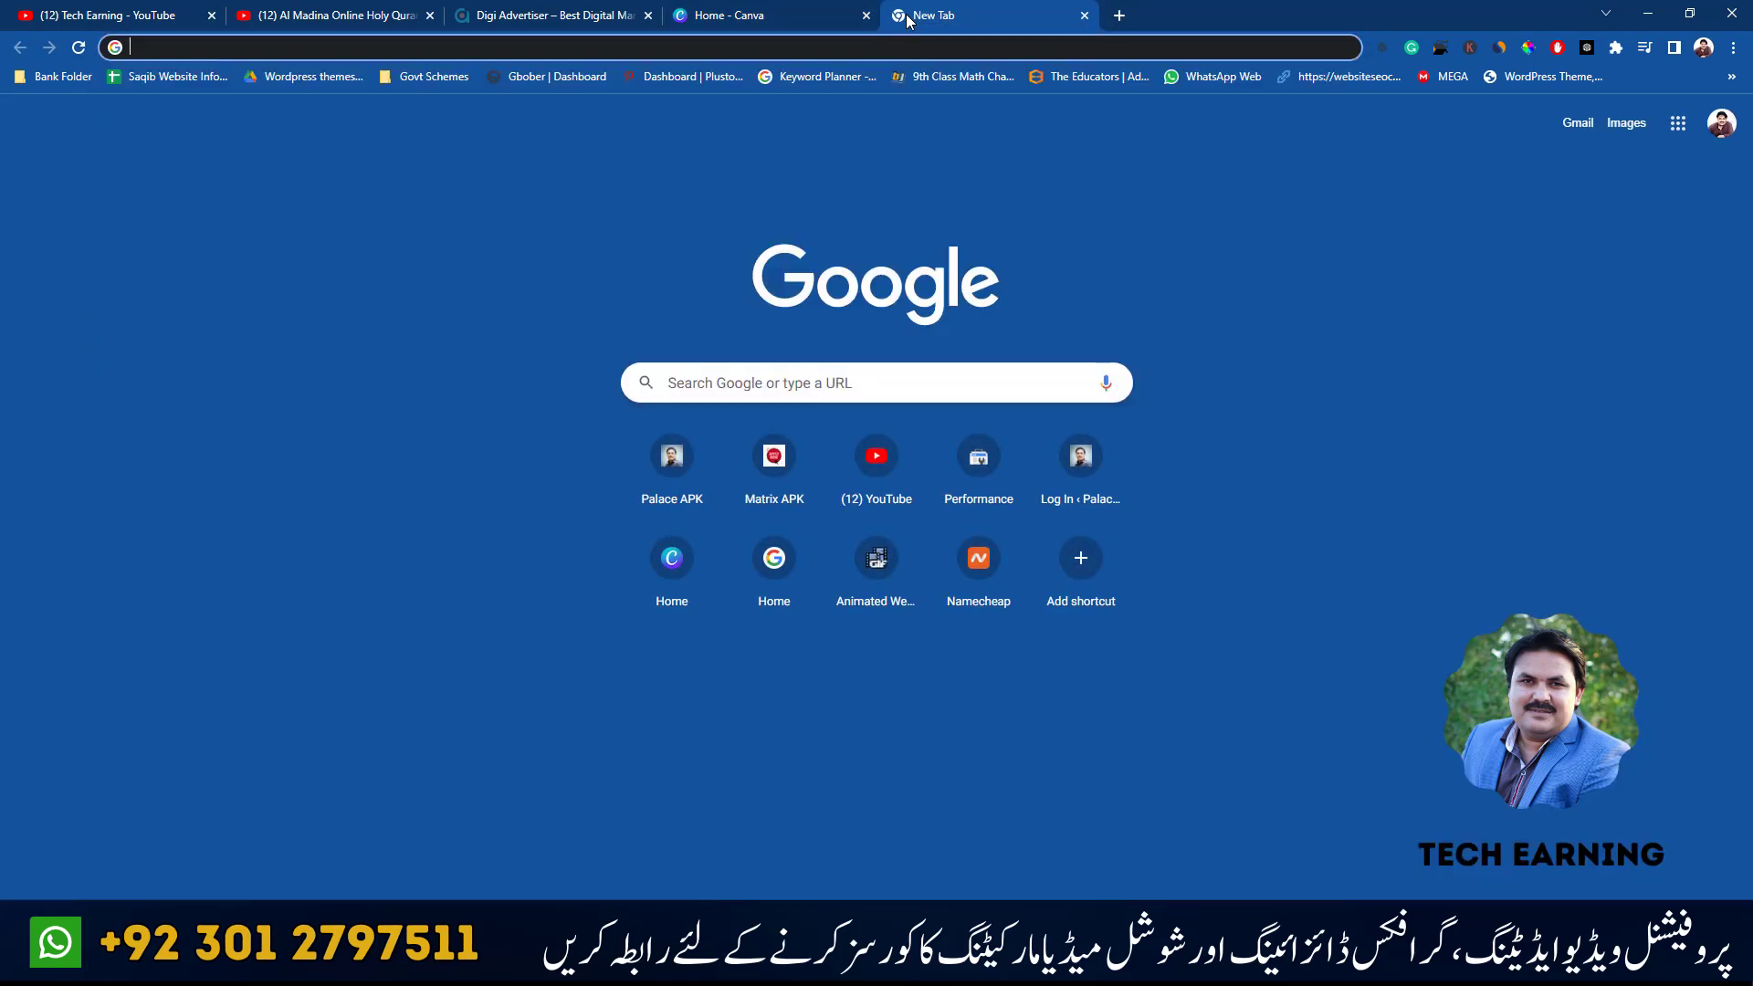
type("Quran Acade.y")
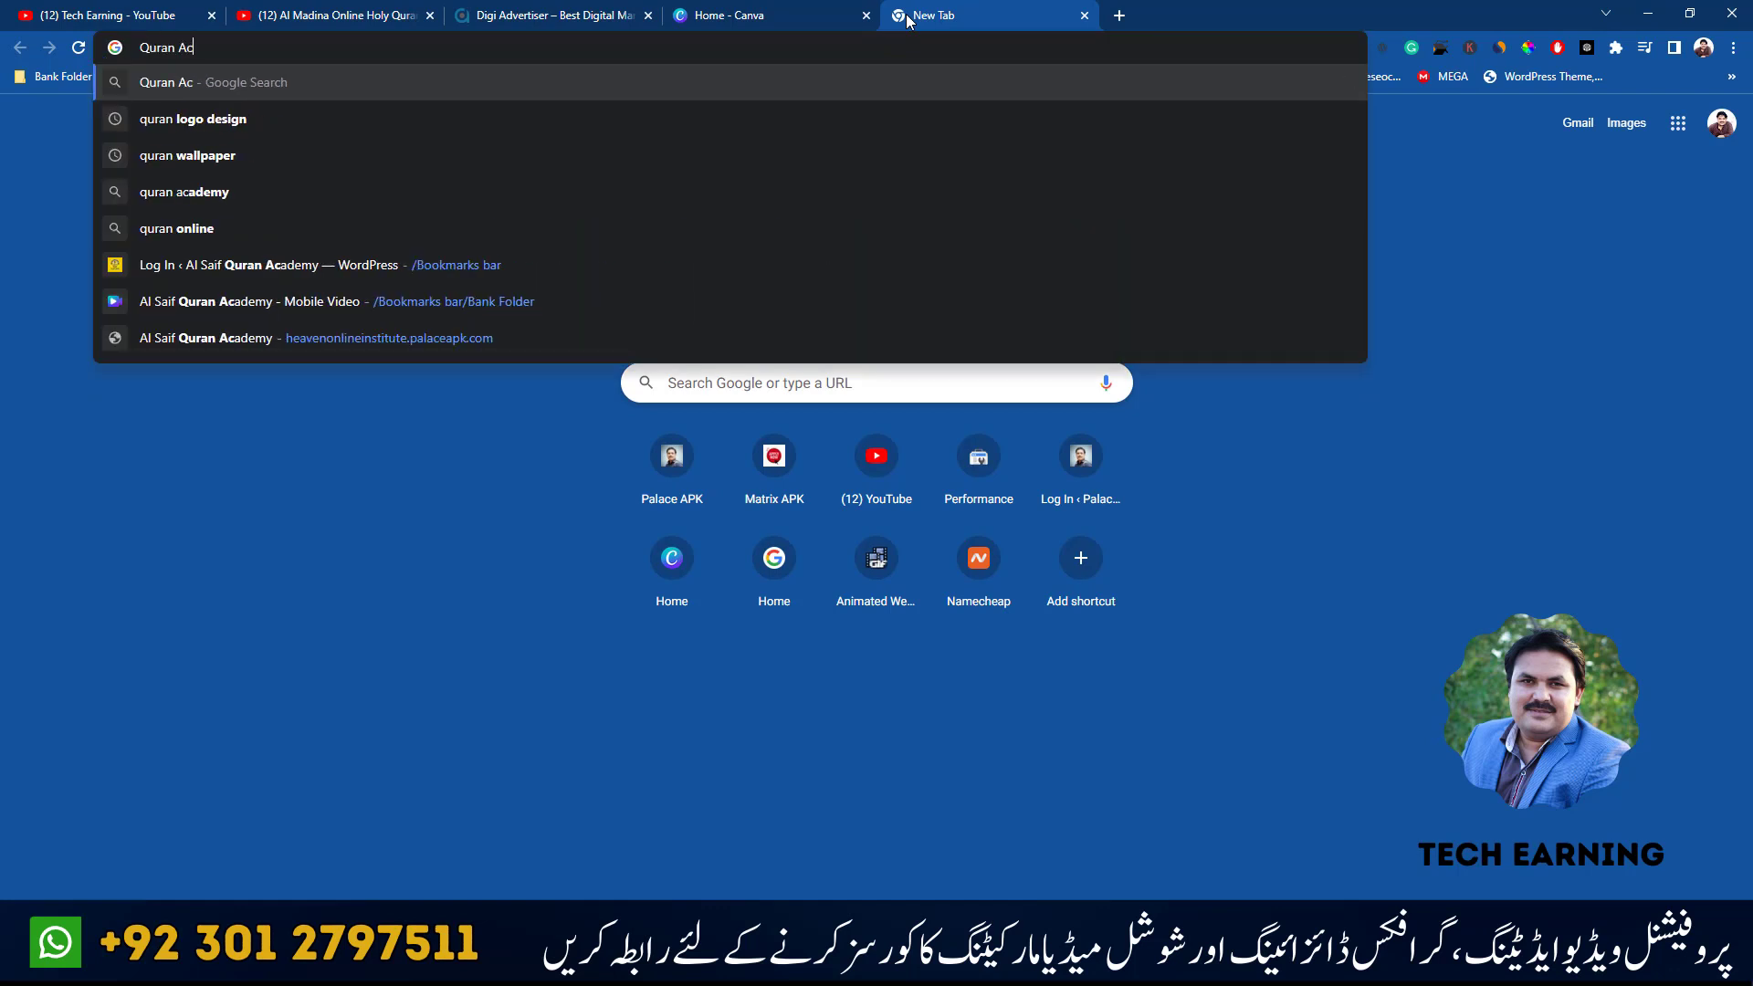
key("BackSpace")
key("BackSpace")
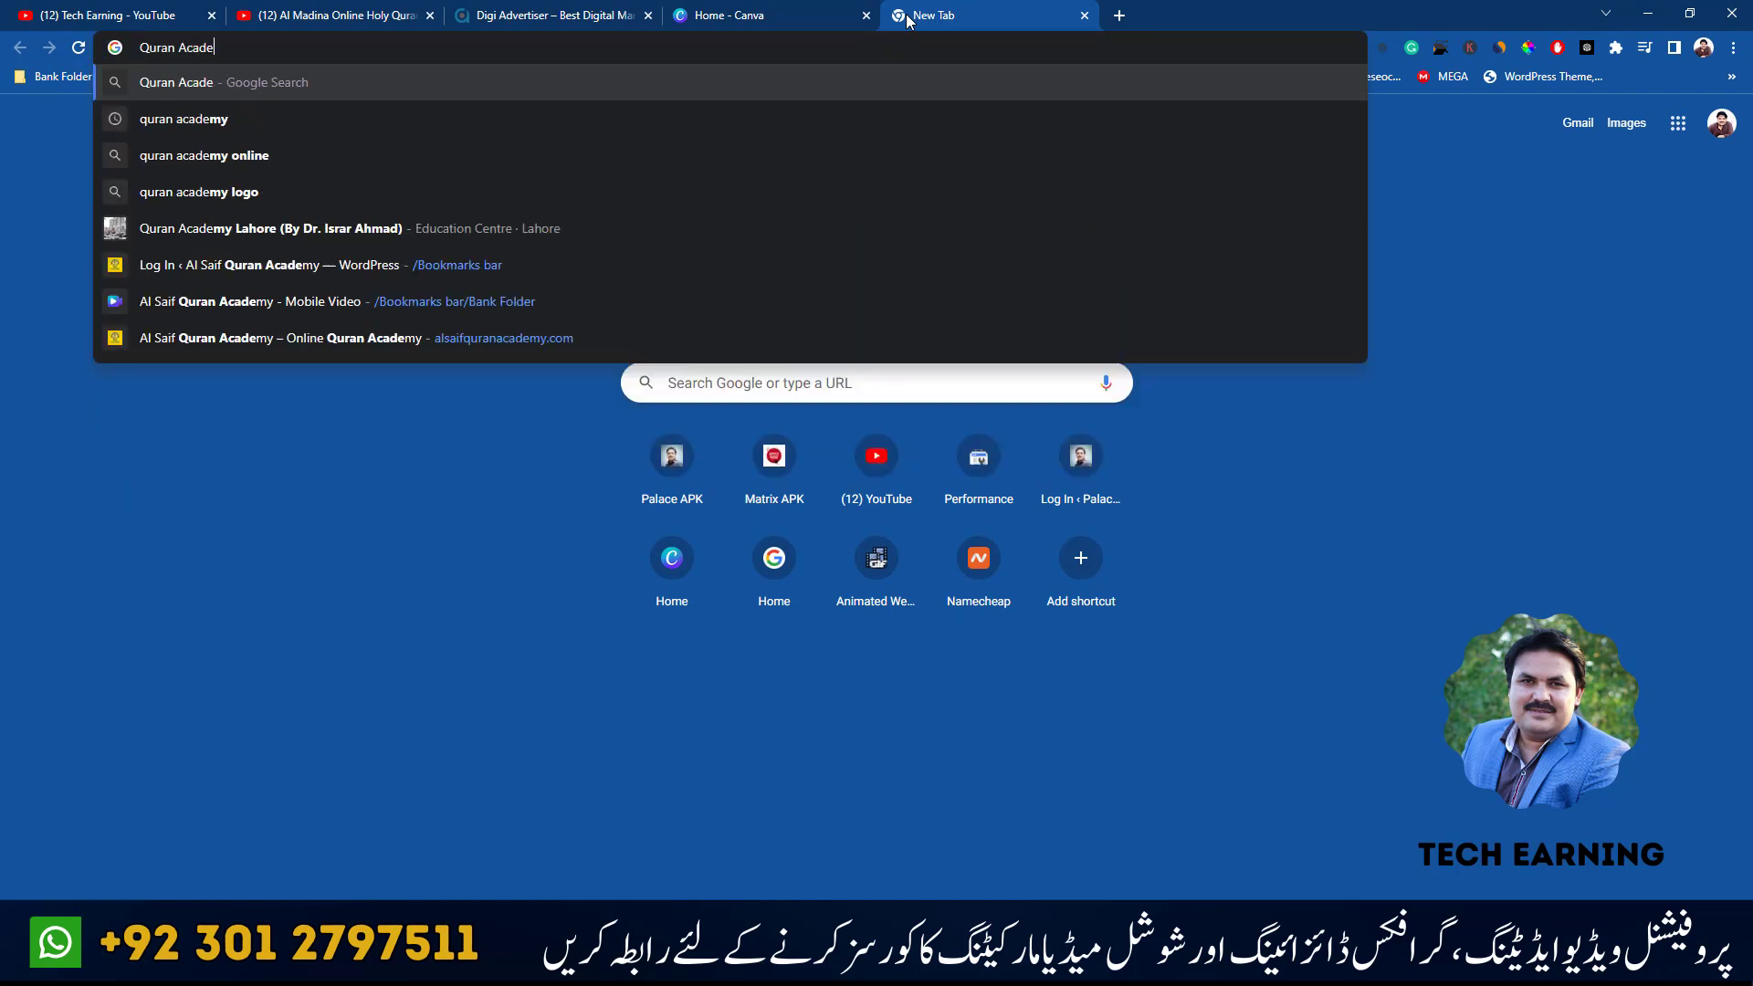
type("my Banner")
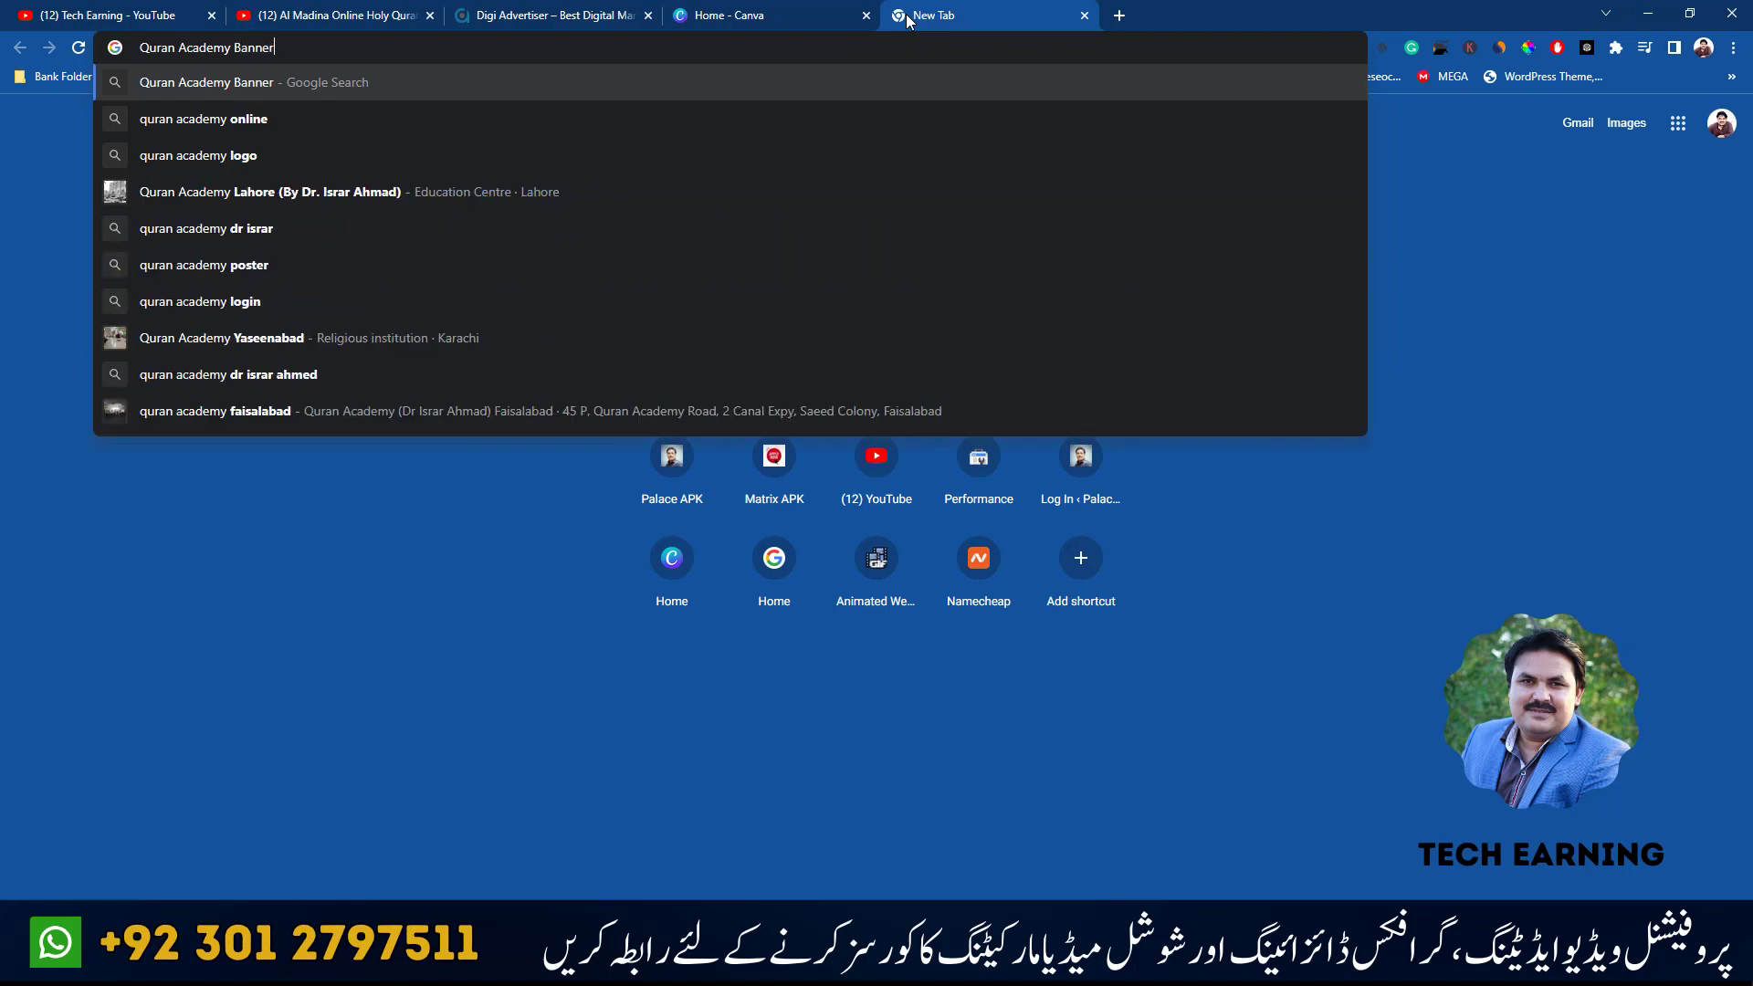
key("Return")
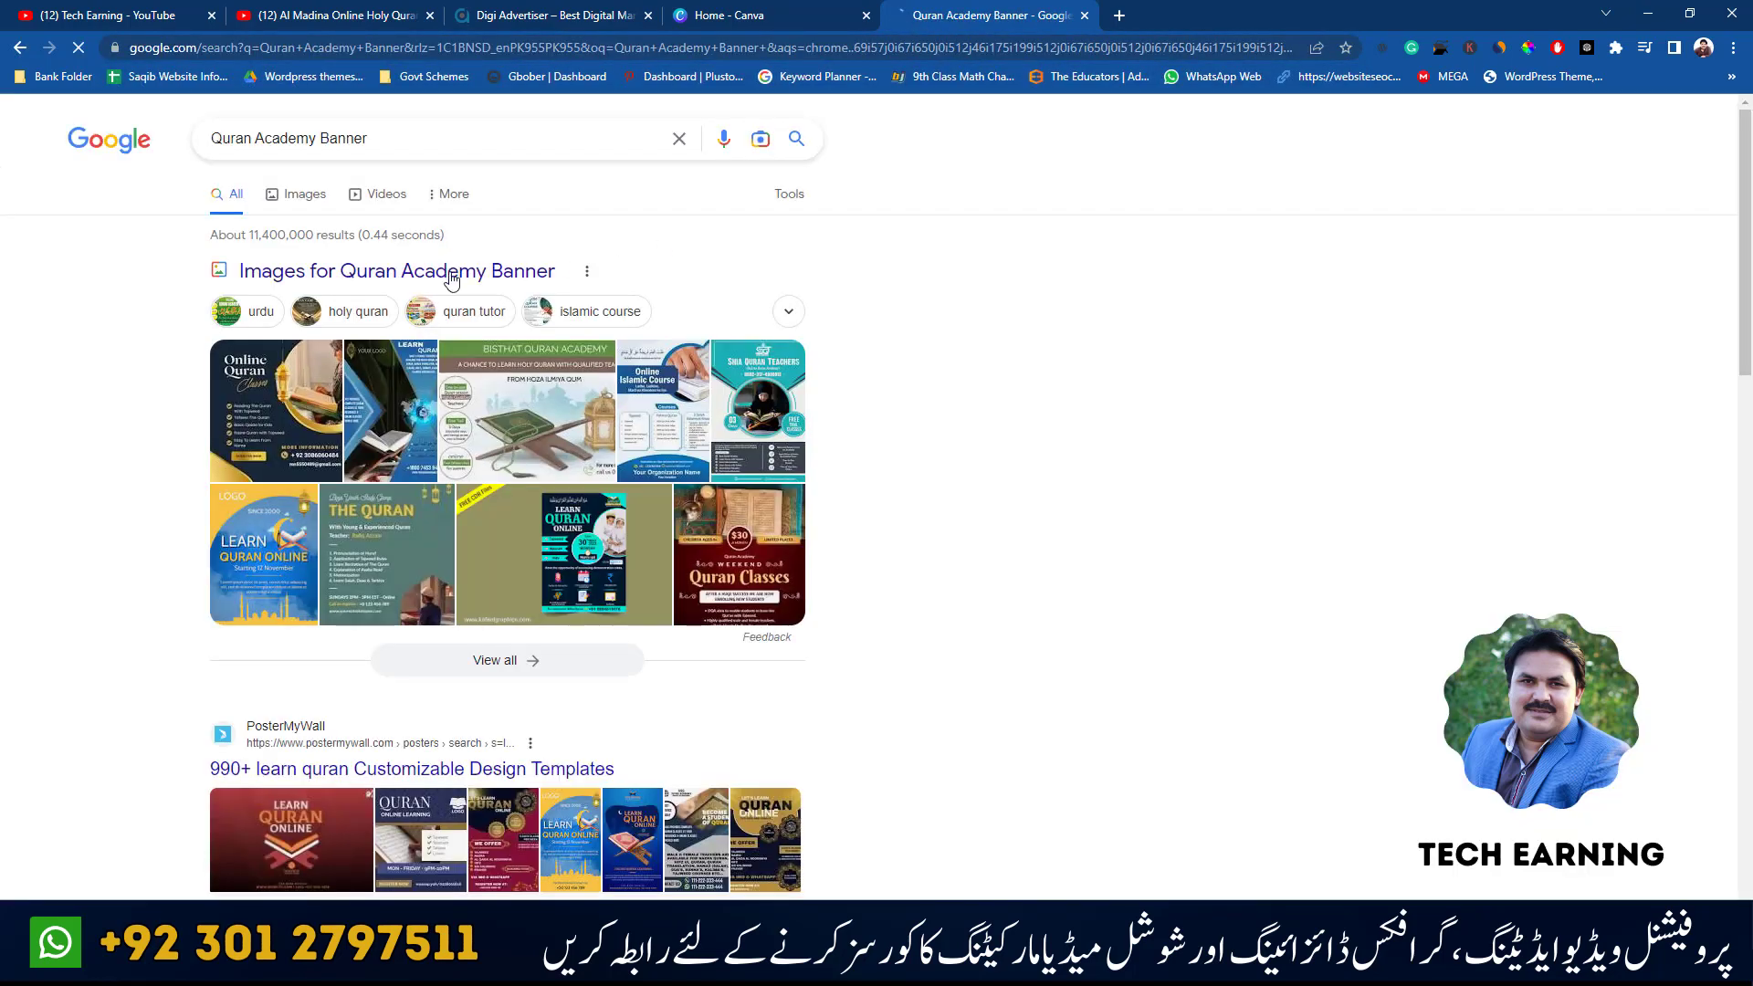
left_click(450, 281)
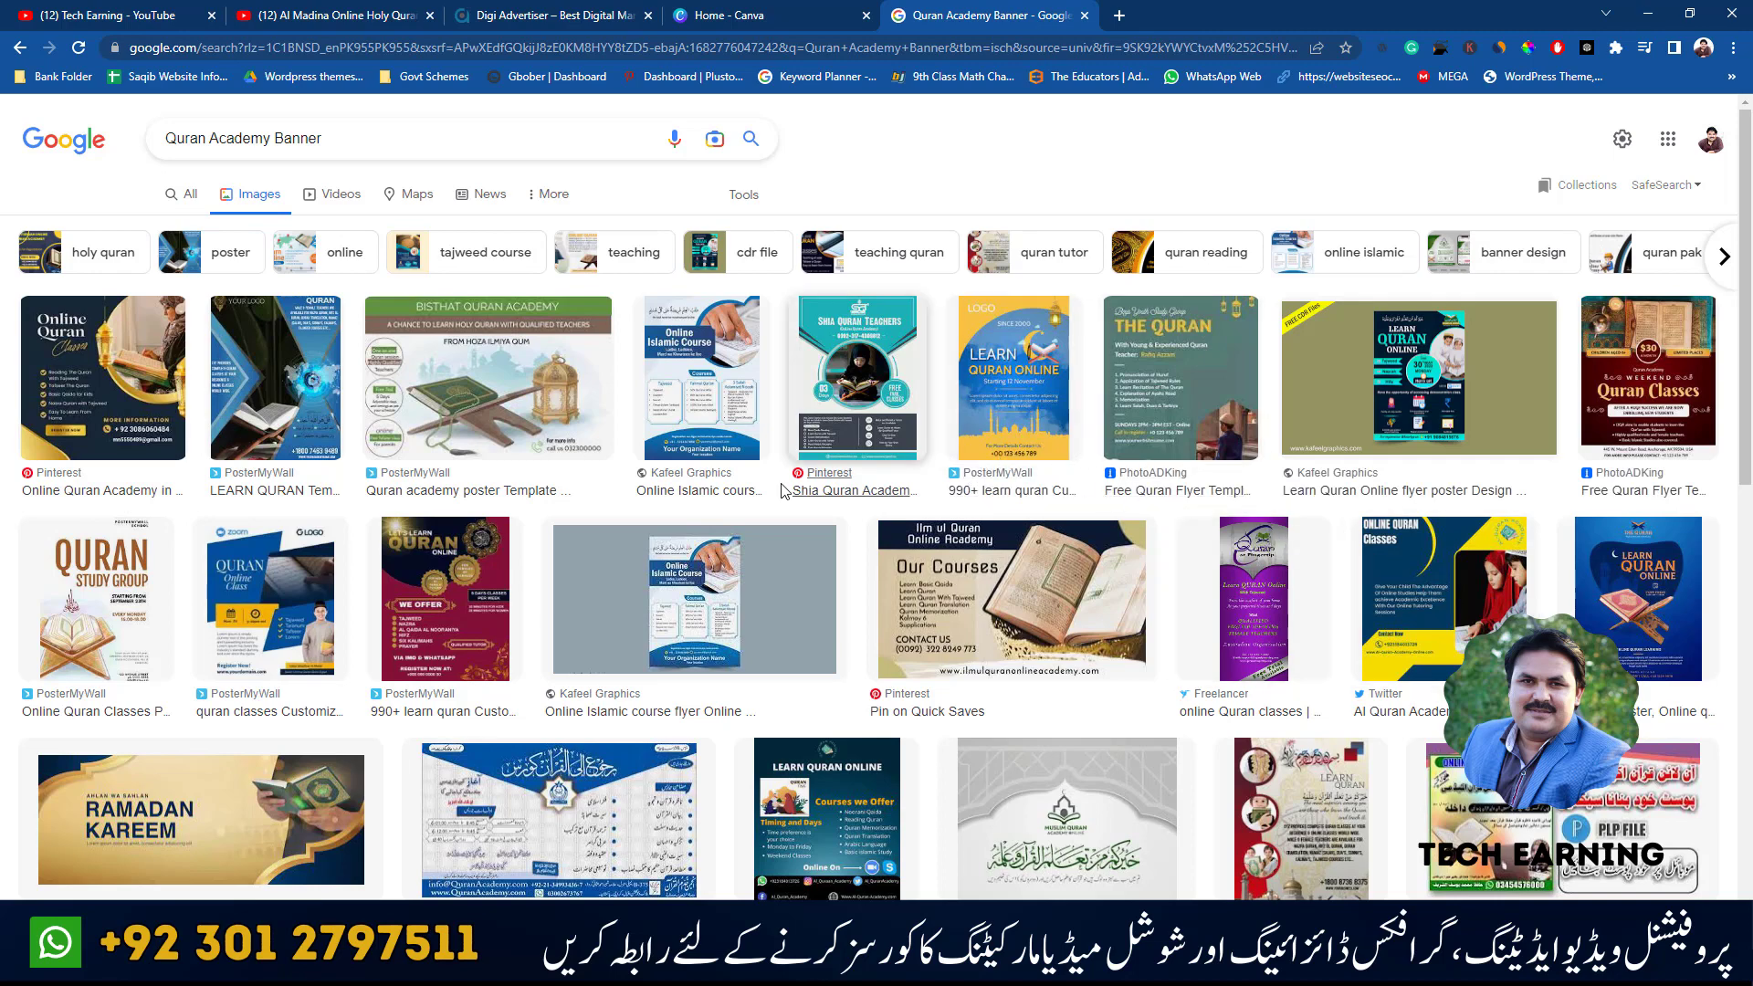
- Preview the Online Quran Classes banner from Pinterest and look through its related banners for design ideas
left_click(114, 377)
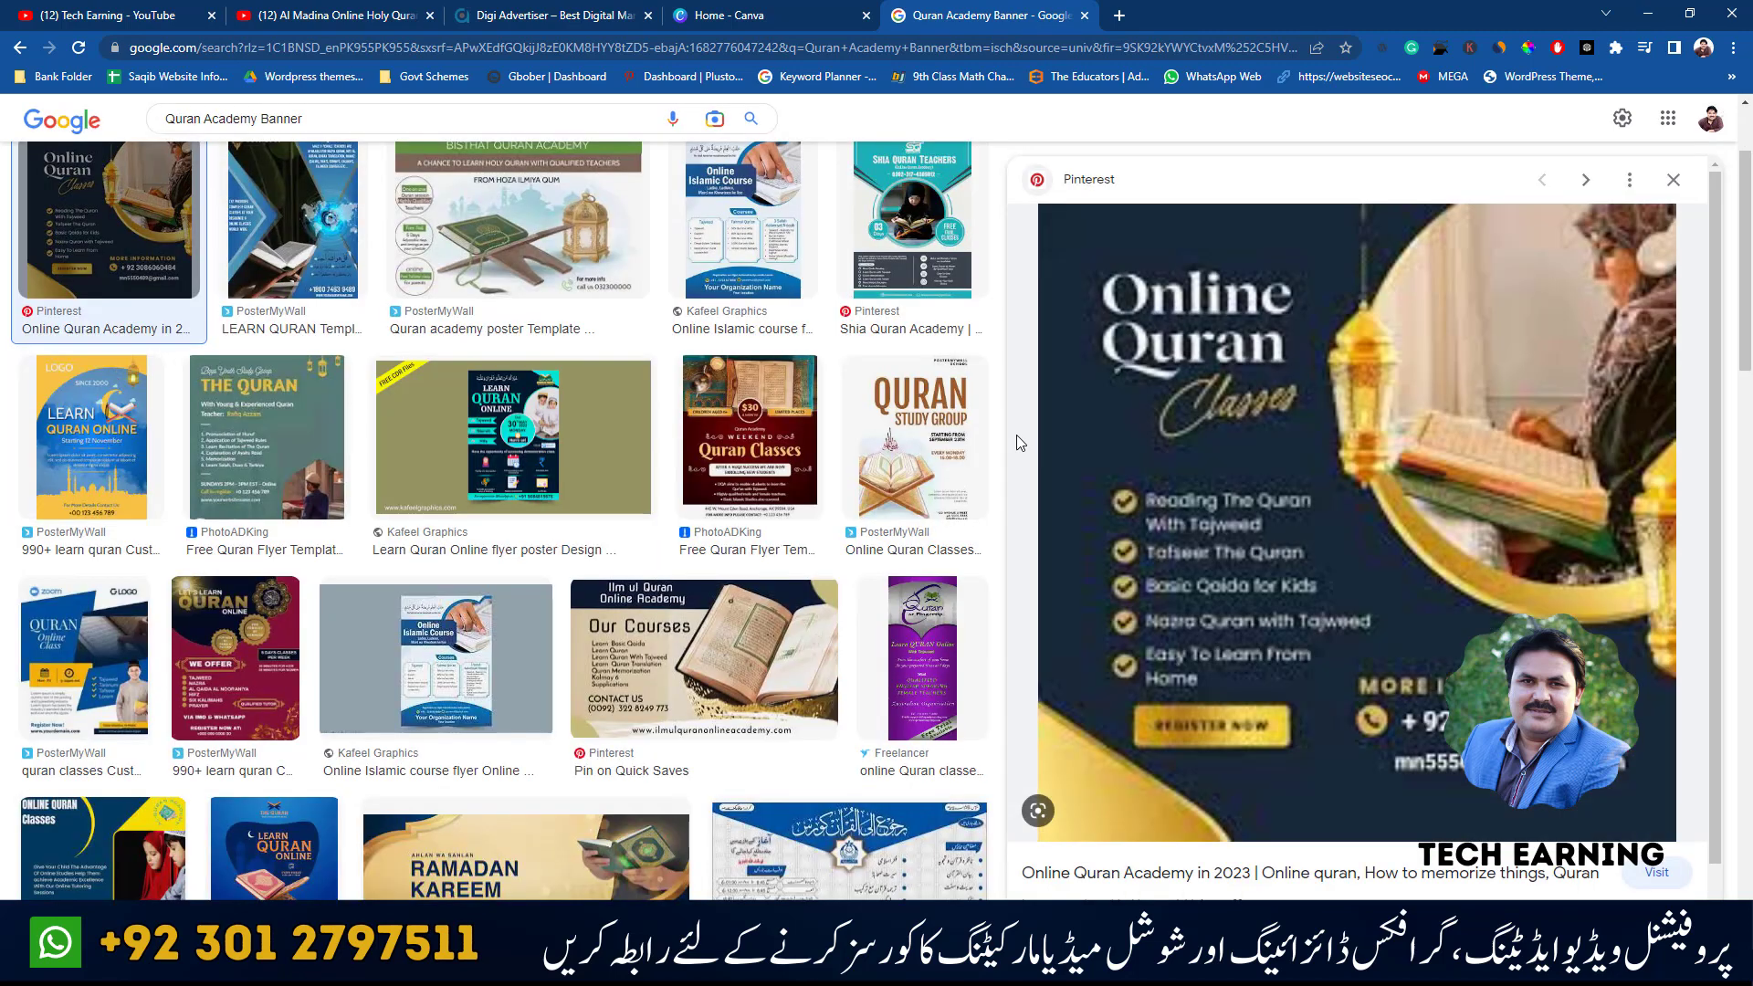
scroll(1433, 603, "down", 2)
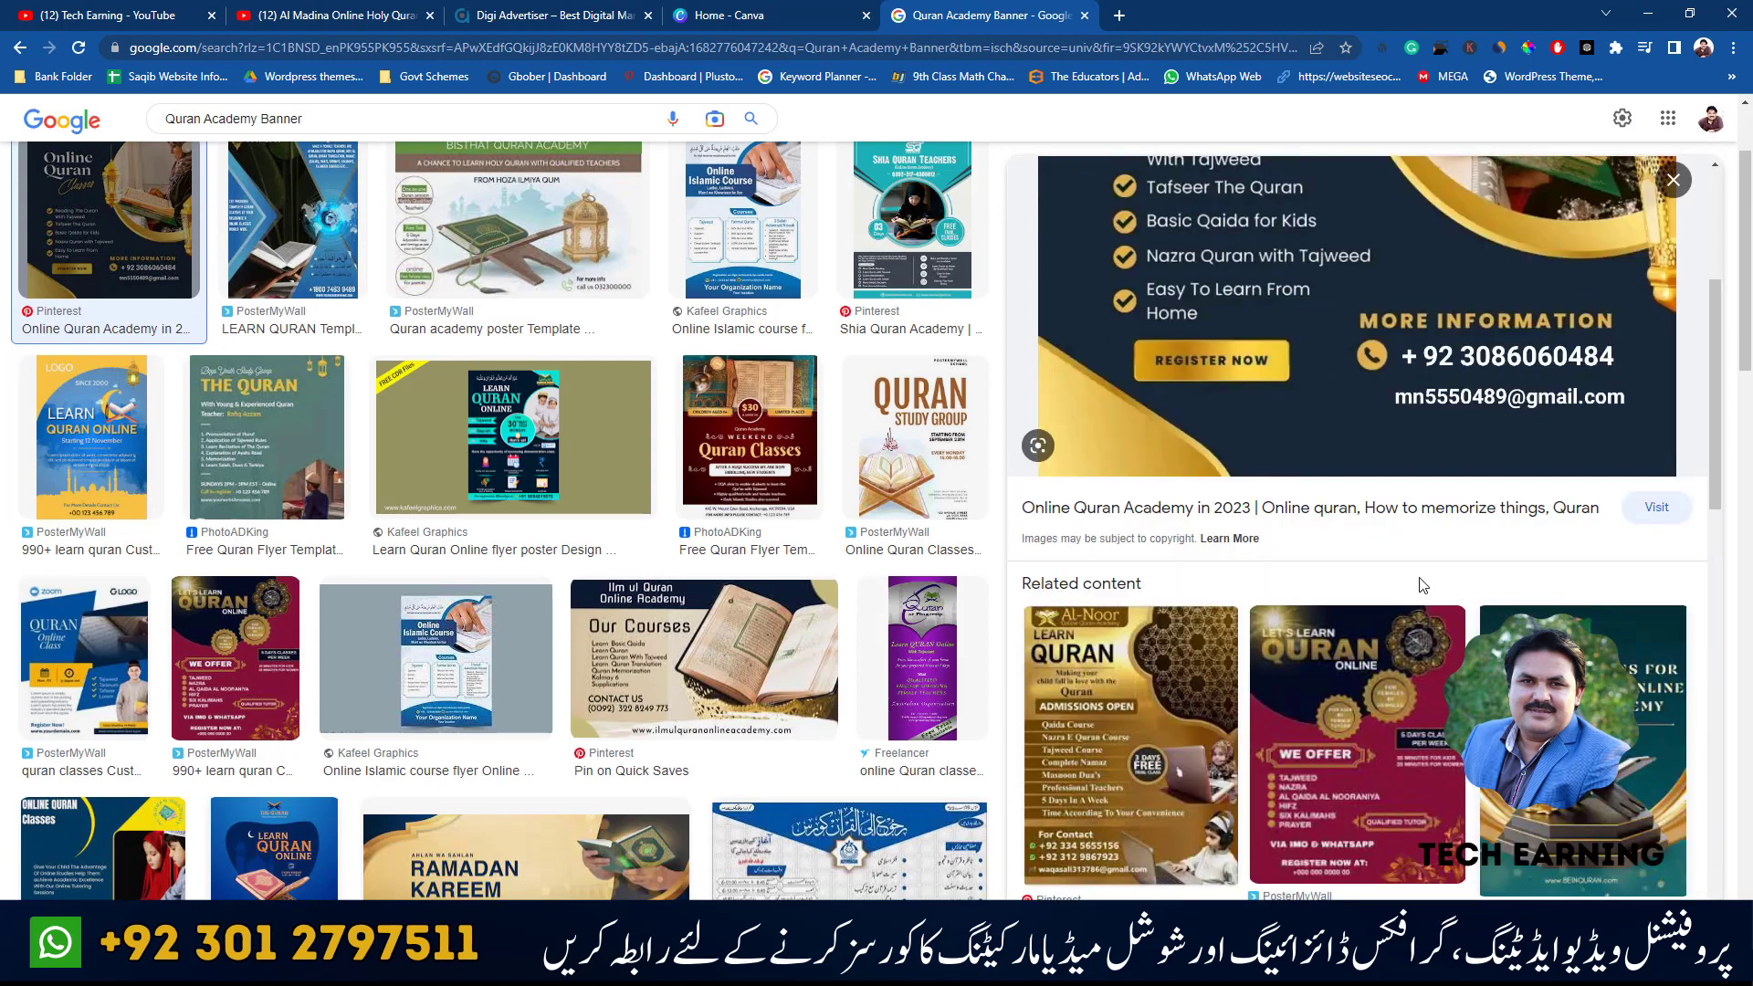
scroll(1276, 511, "up", 2)
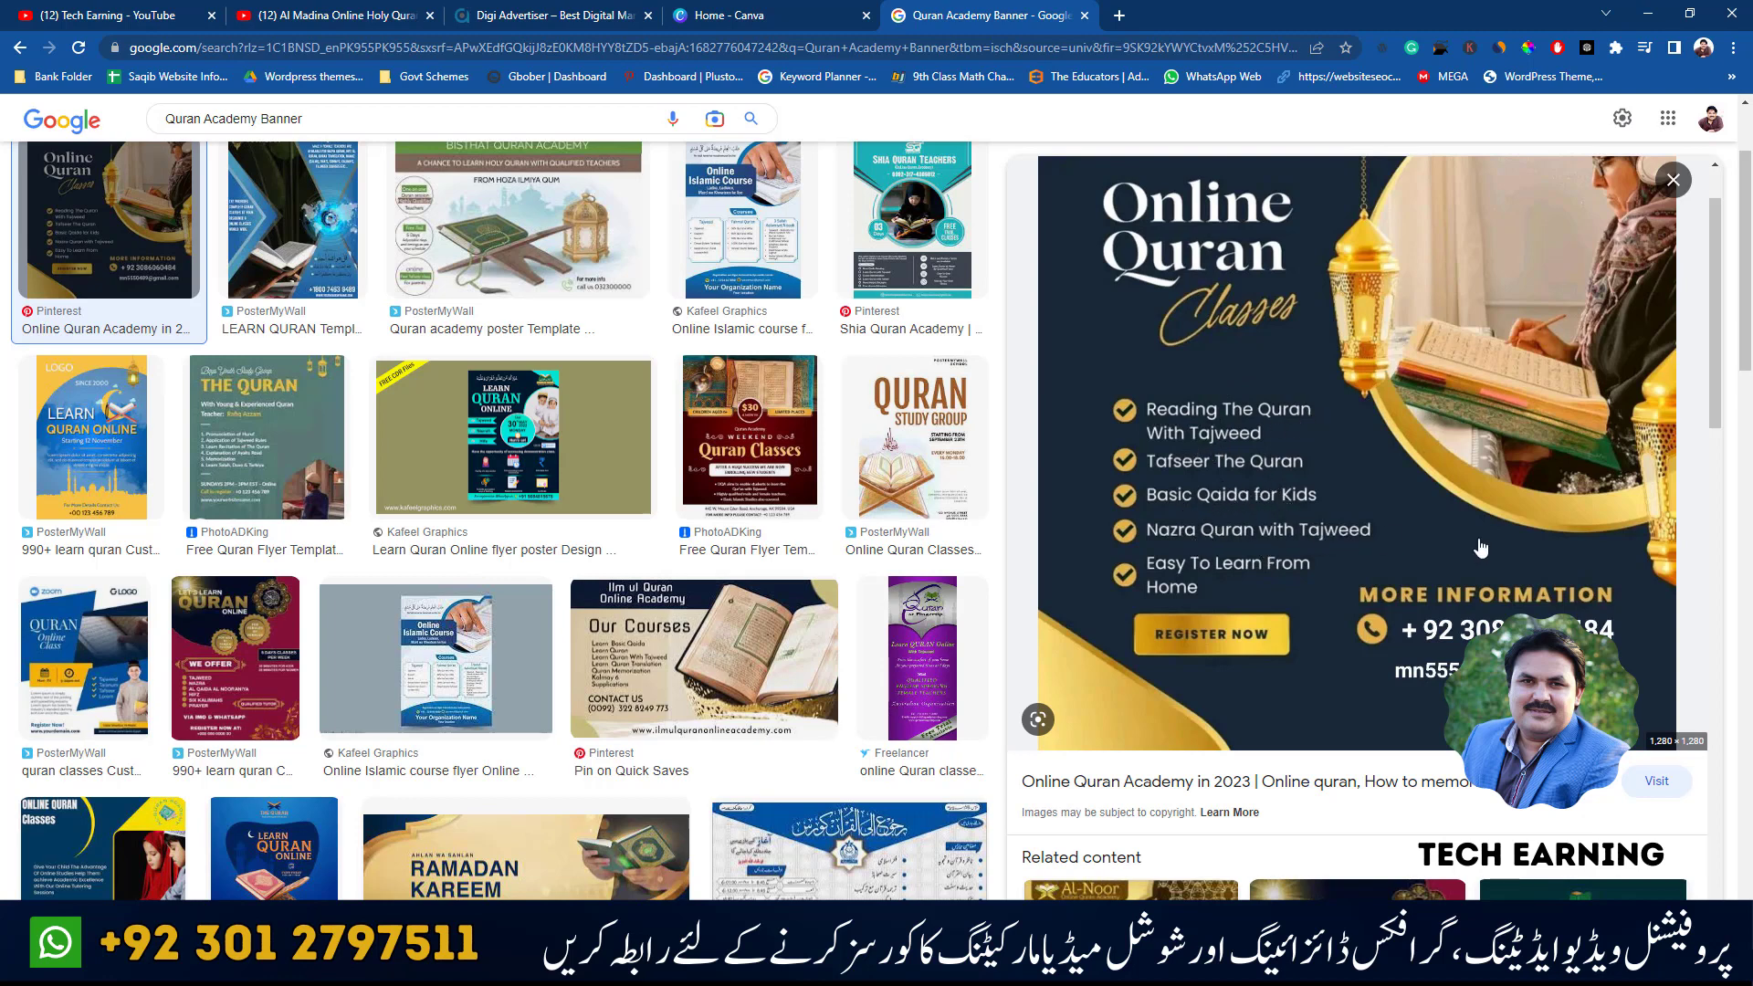
scroll(1351, 530, "down", 3)
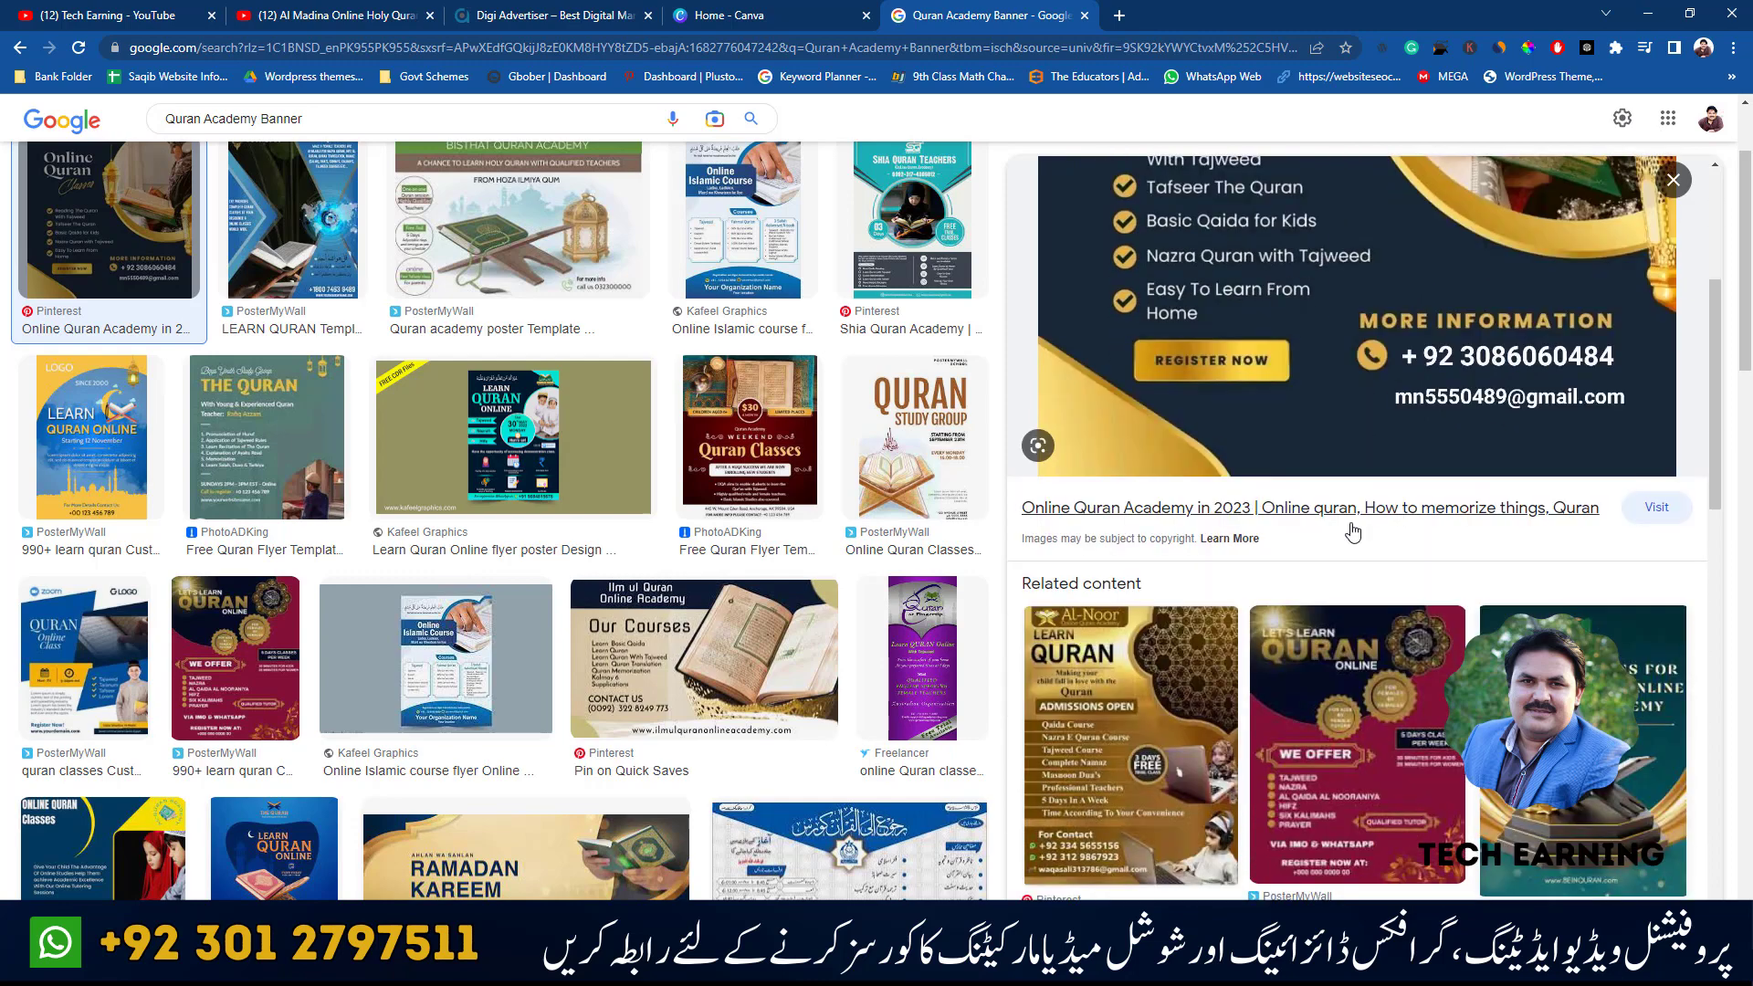
scroll(1352, 532, "down", 5)
scroll(1352, 532, "down", 3)
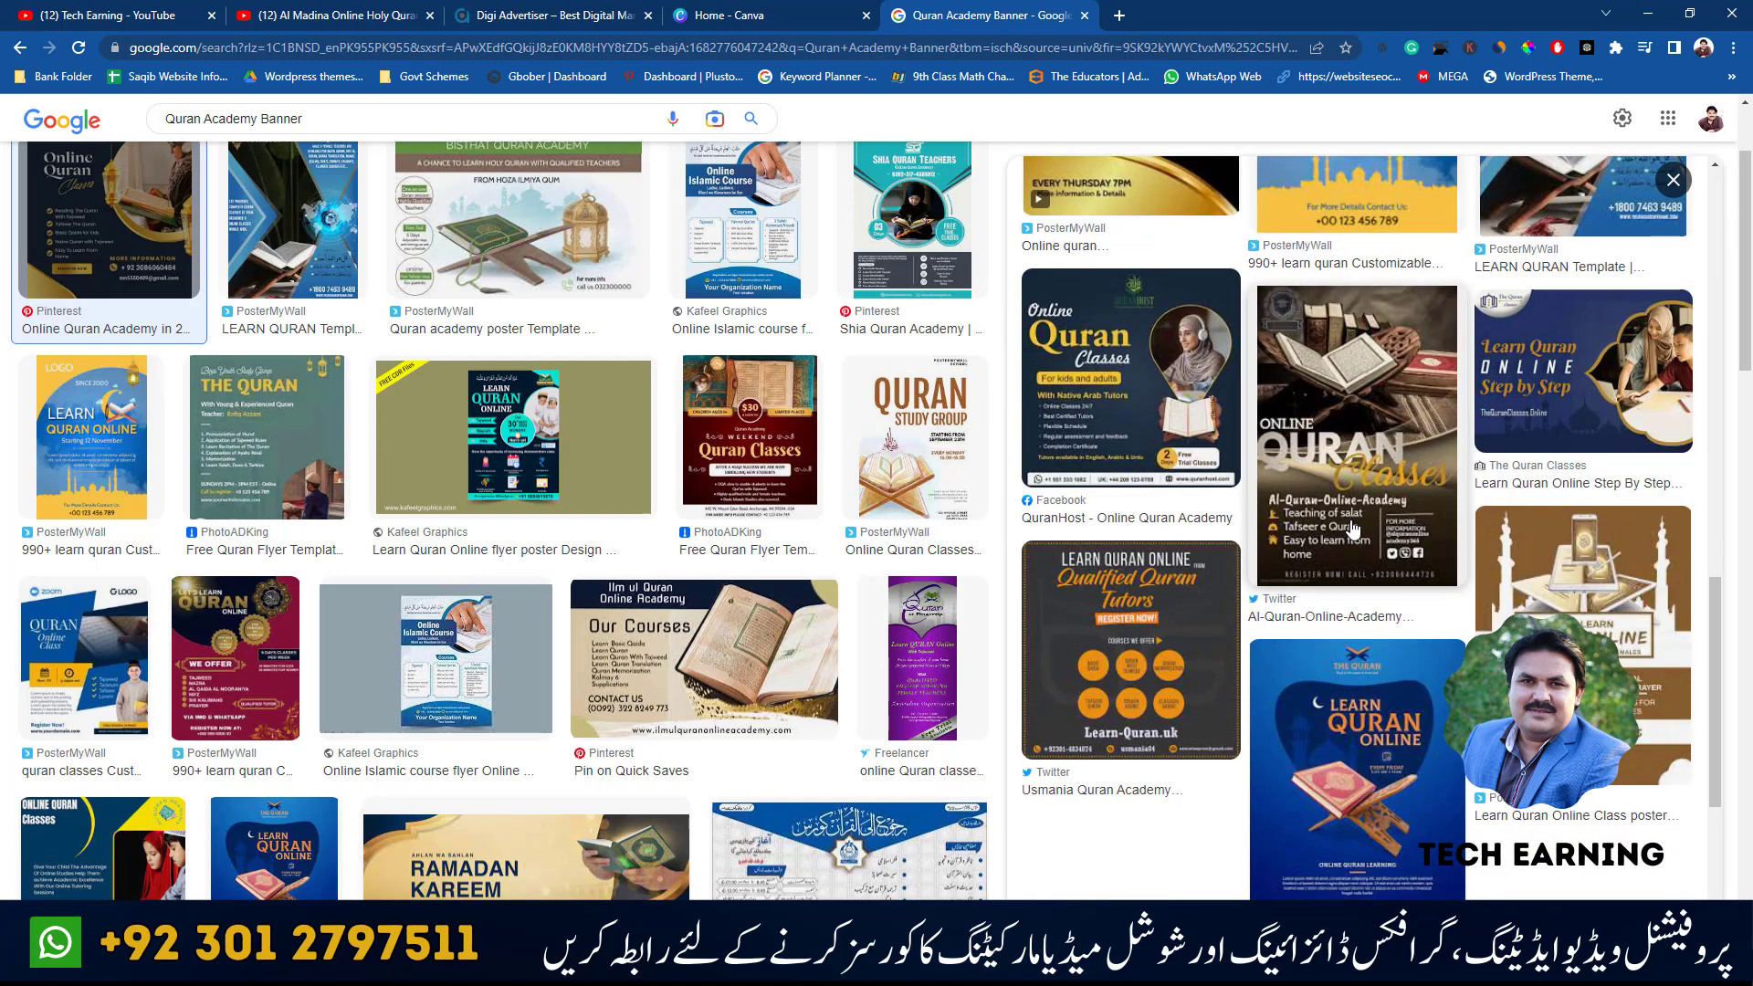
- Examine the QuranHost, GilgitApp and Al-Quran Academy banners among the related images as design references
left_click(1175, 428)
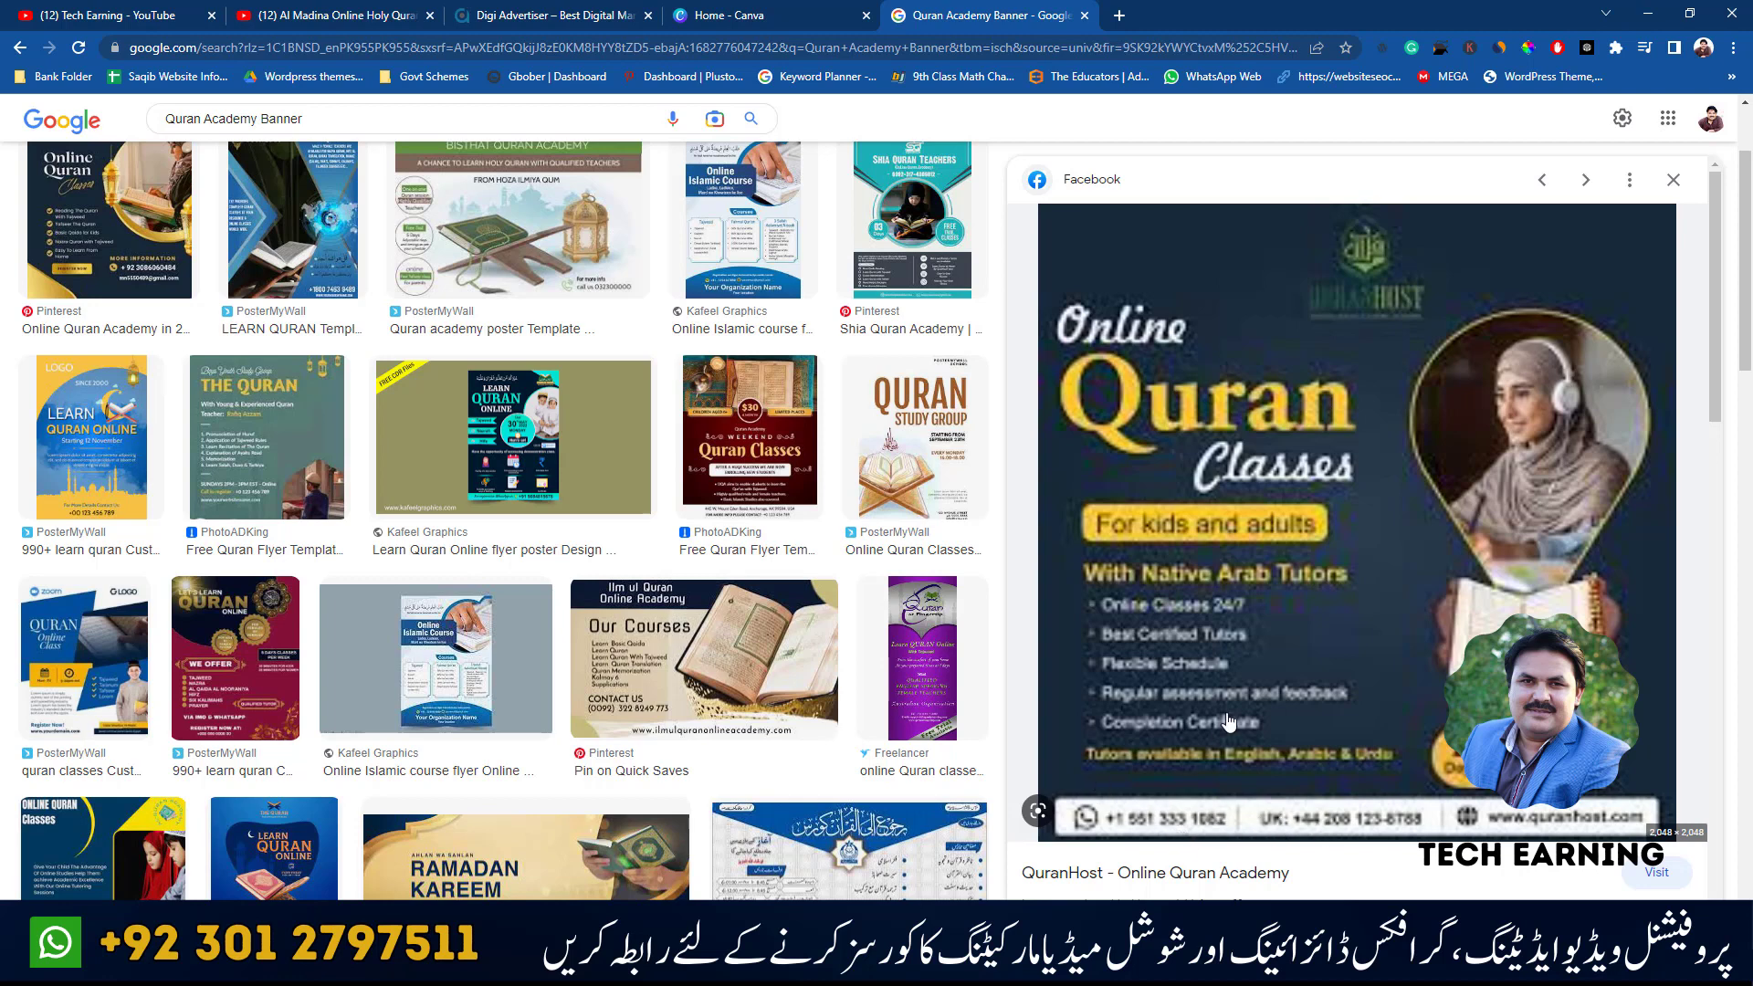
scroll(1227, 721, "down", 3)
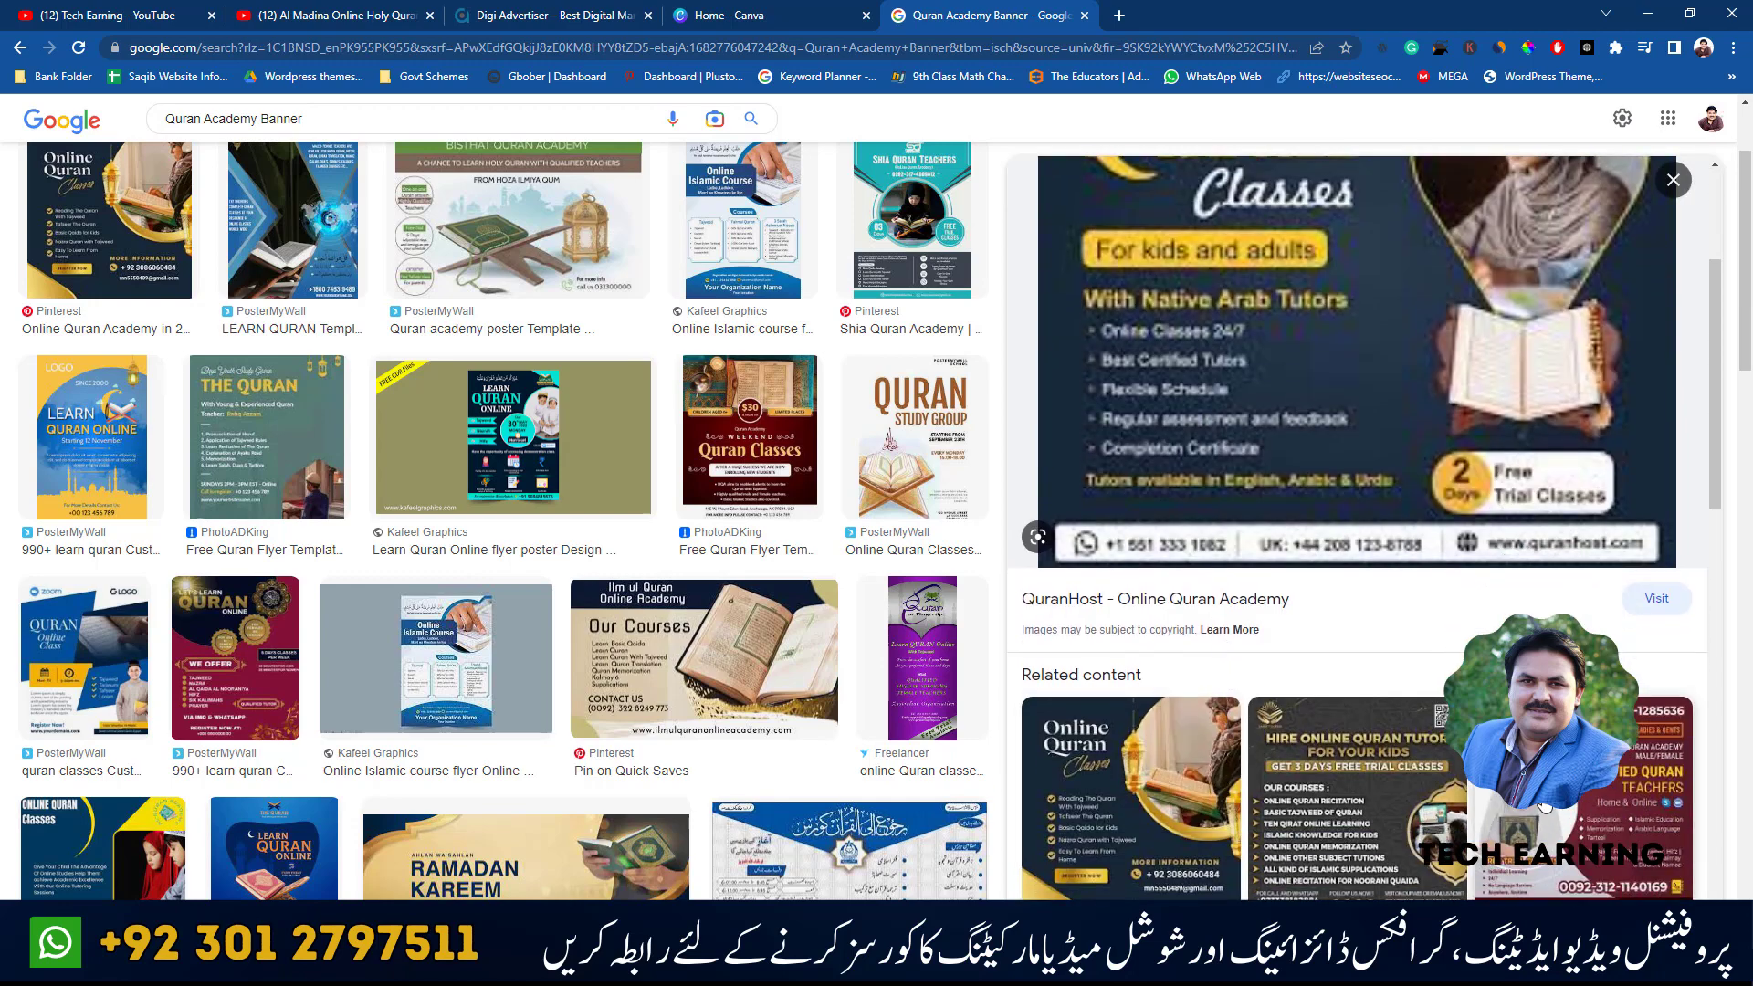
scroll(1356, 529, "down", 2)
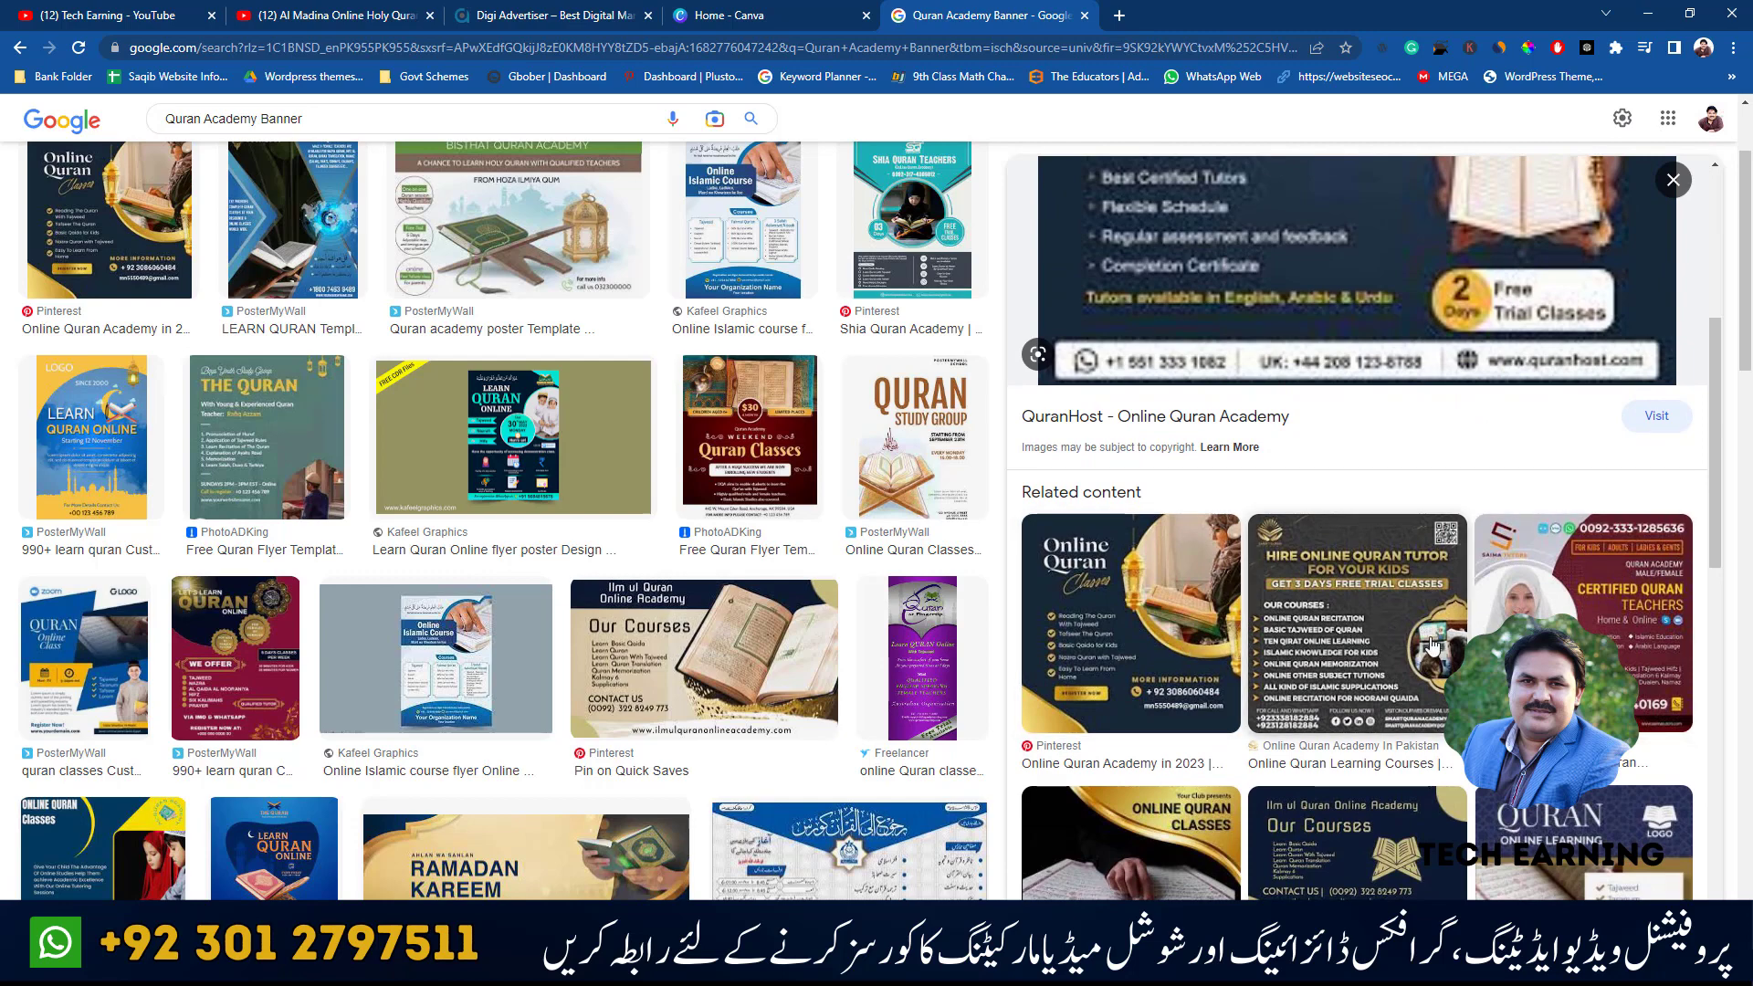
scroll(1243, 691, "down", 6)
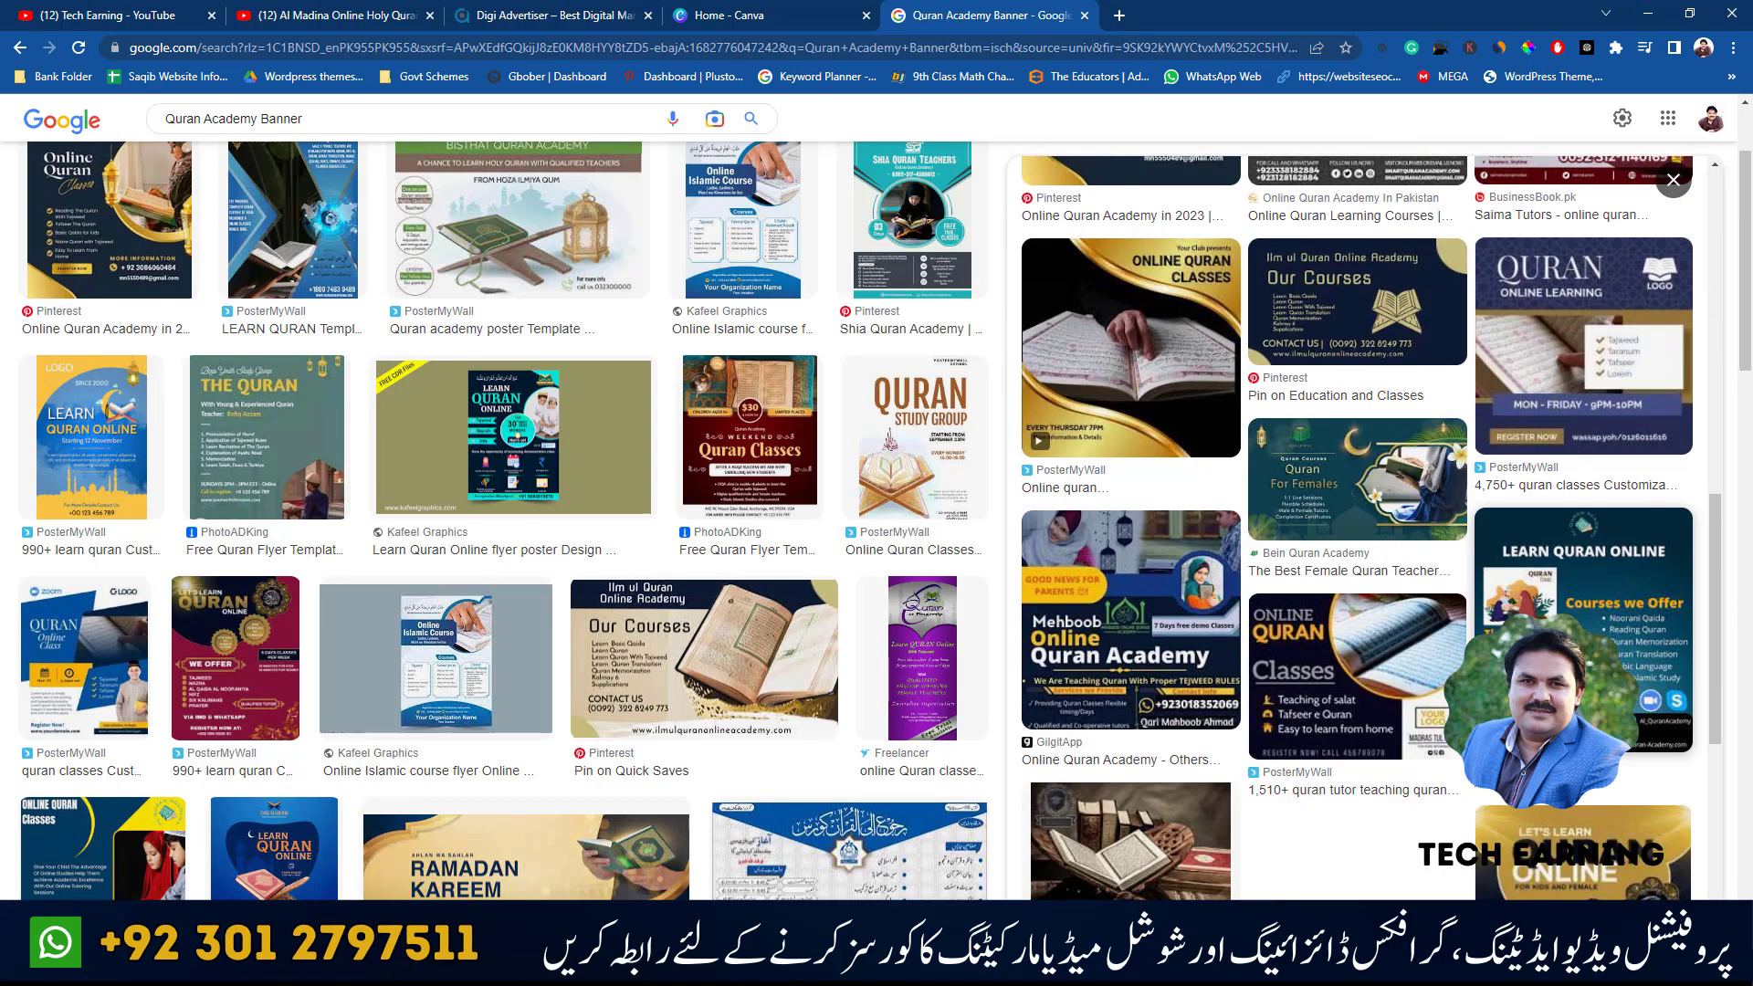
left_click(1236, 689)
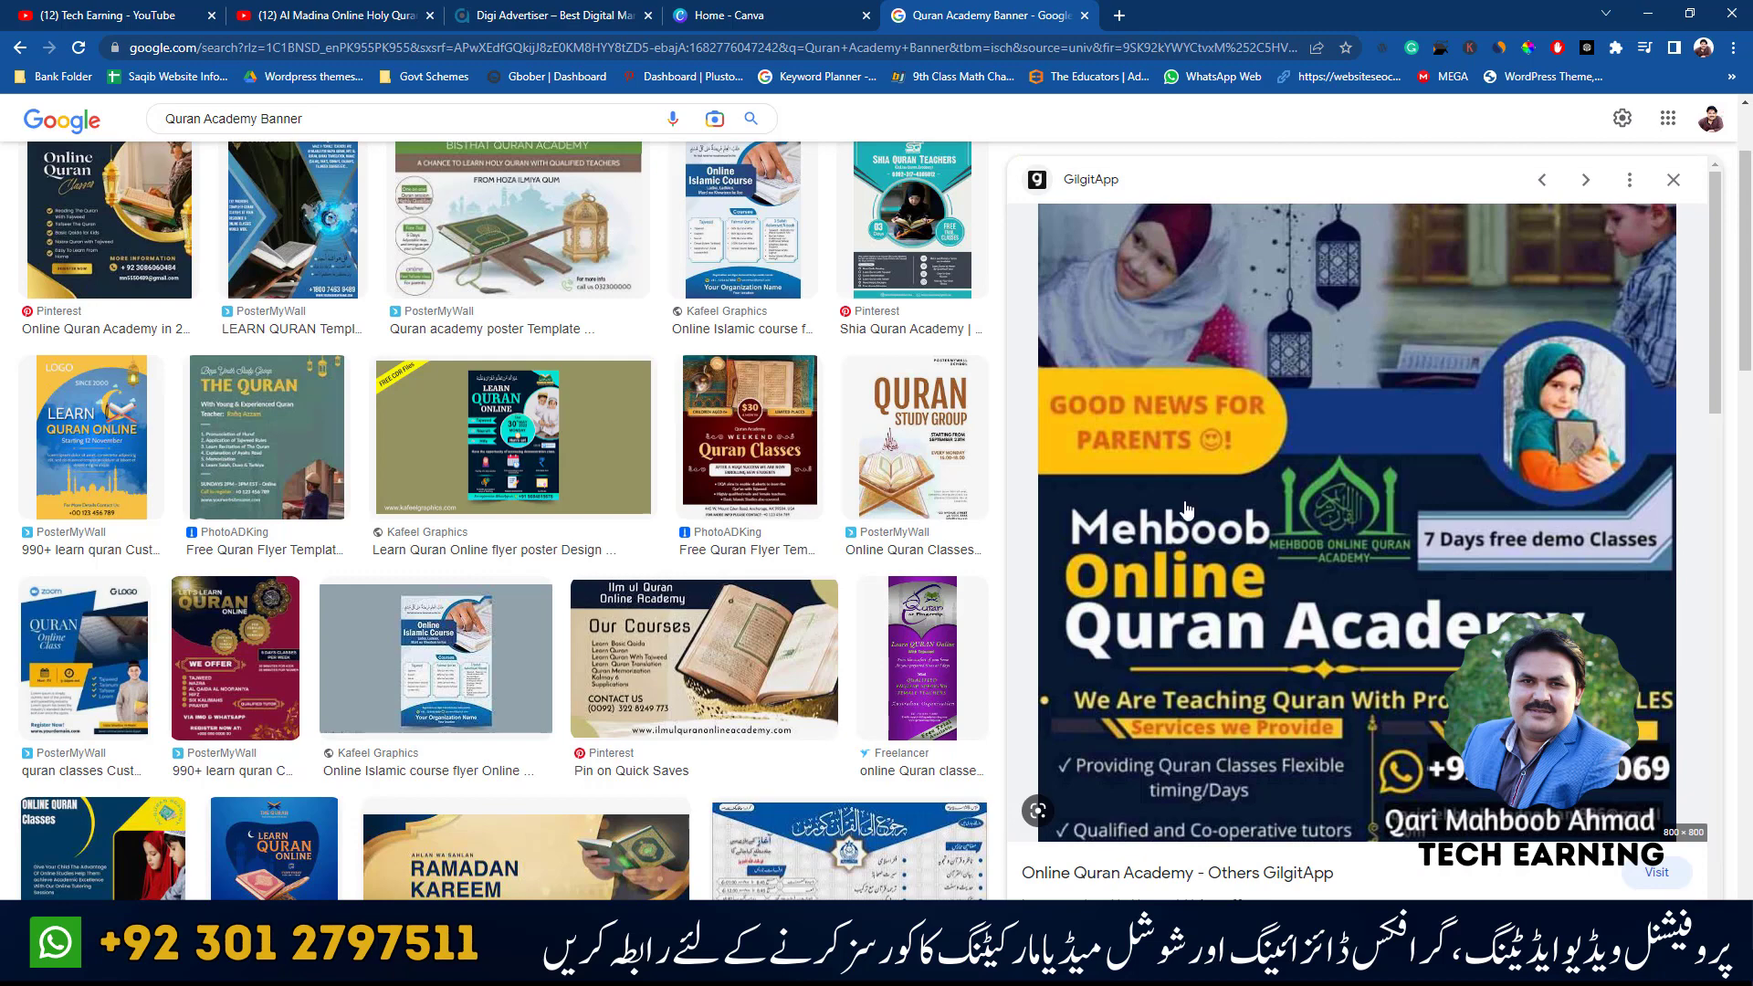
scroll(1248, 623, "down", 5)
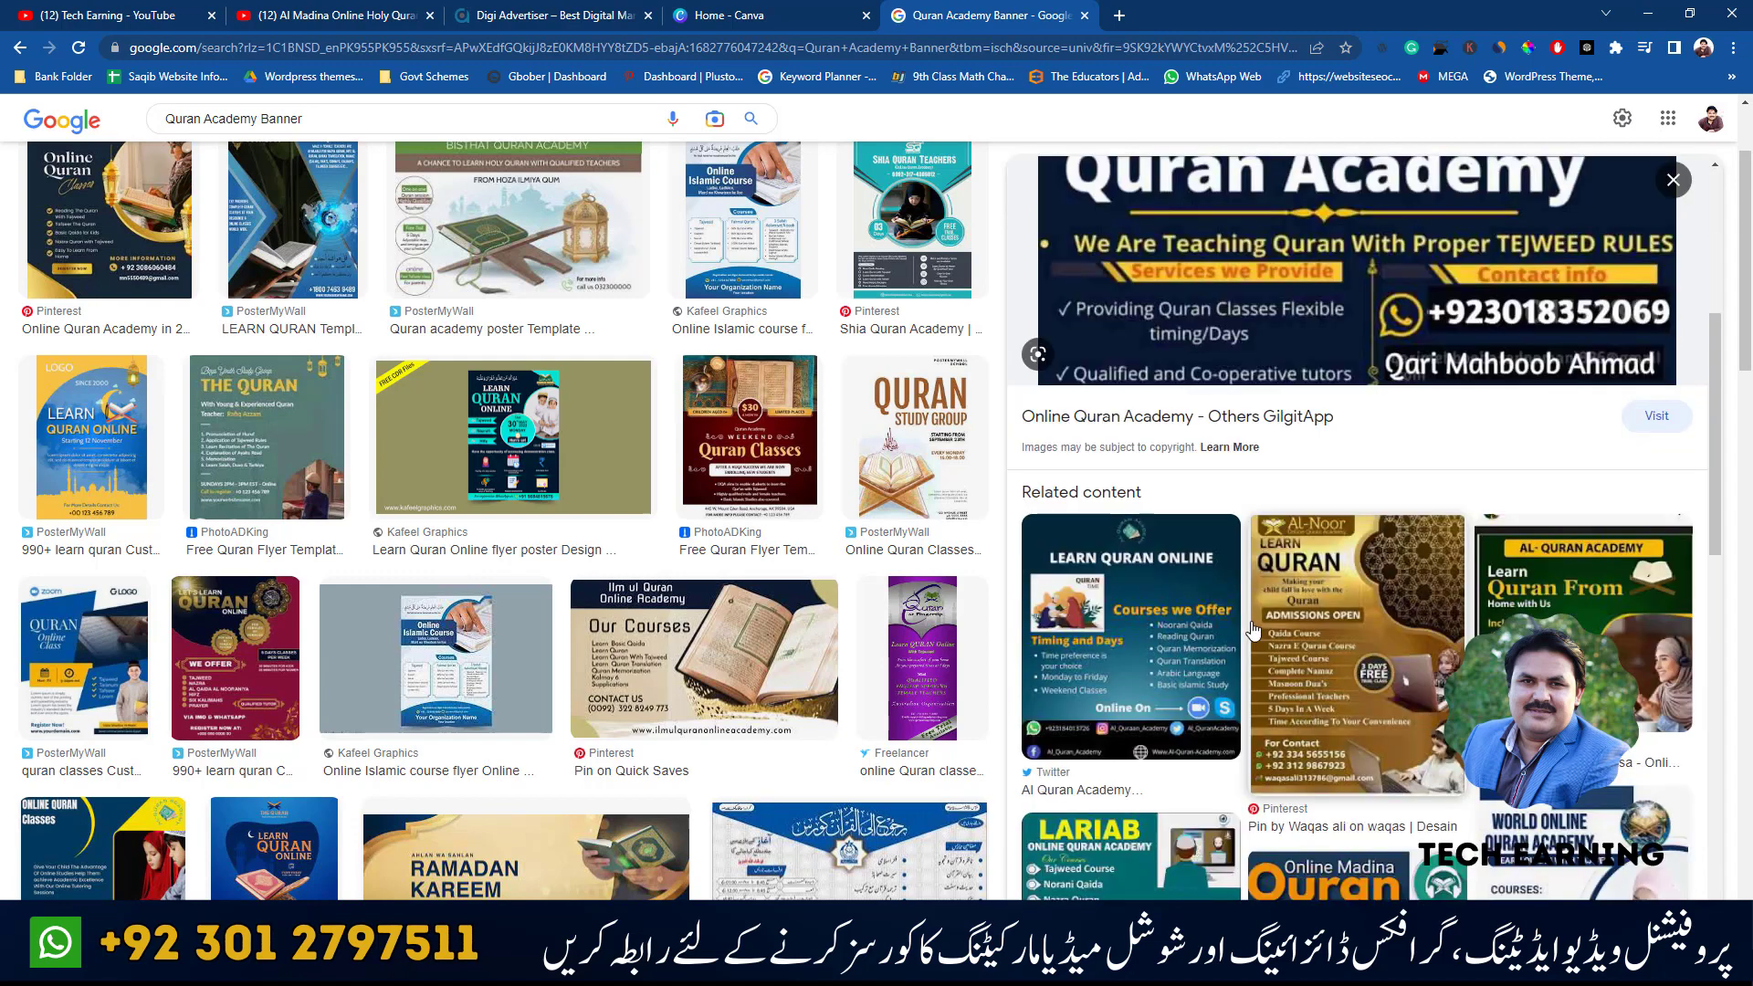
scroll(1413, 518, "down", 5)
scroll(1412, 517, "up", 4)
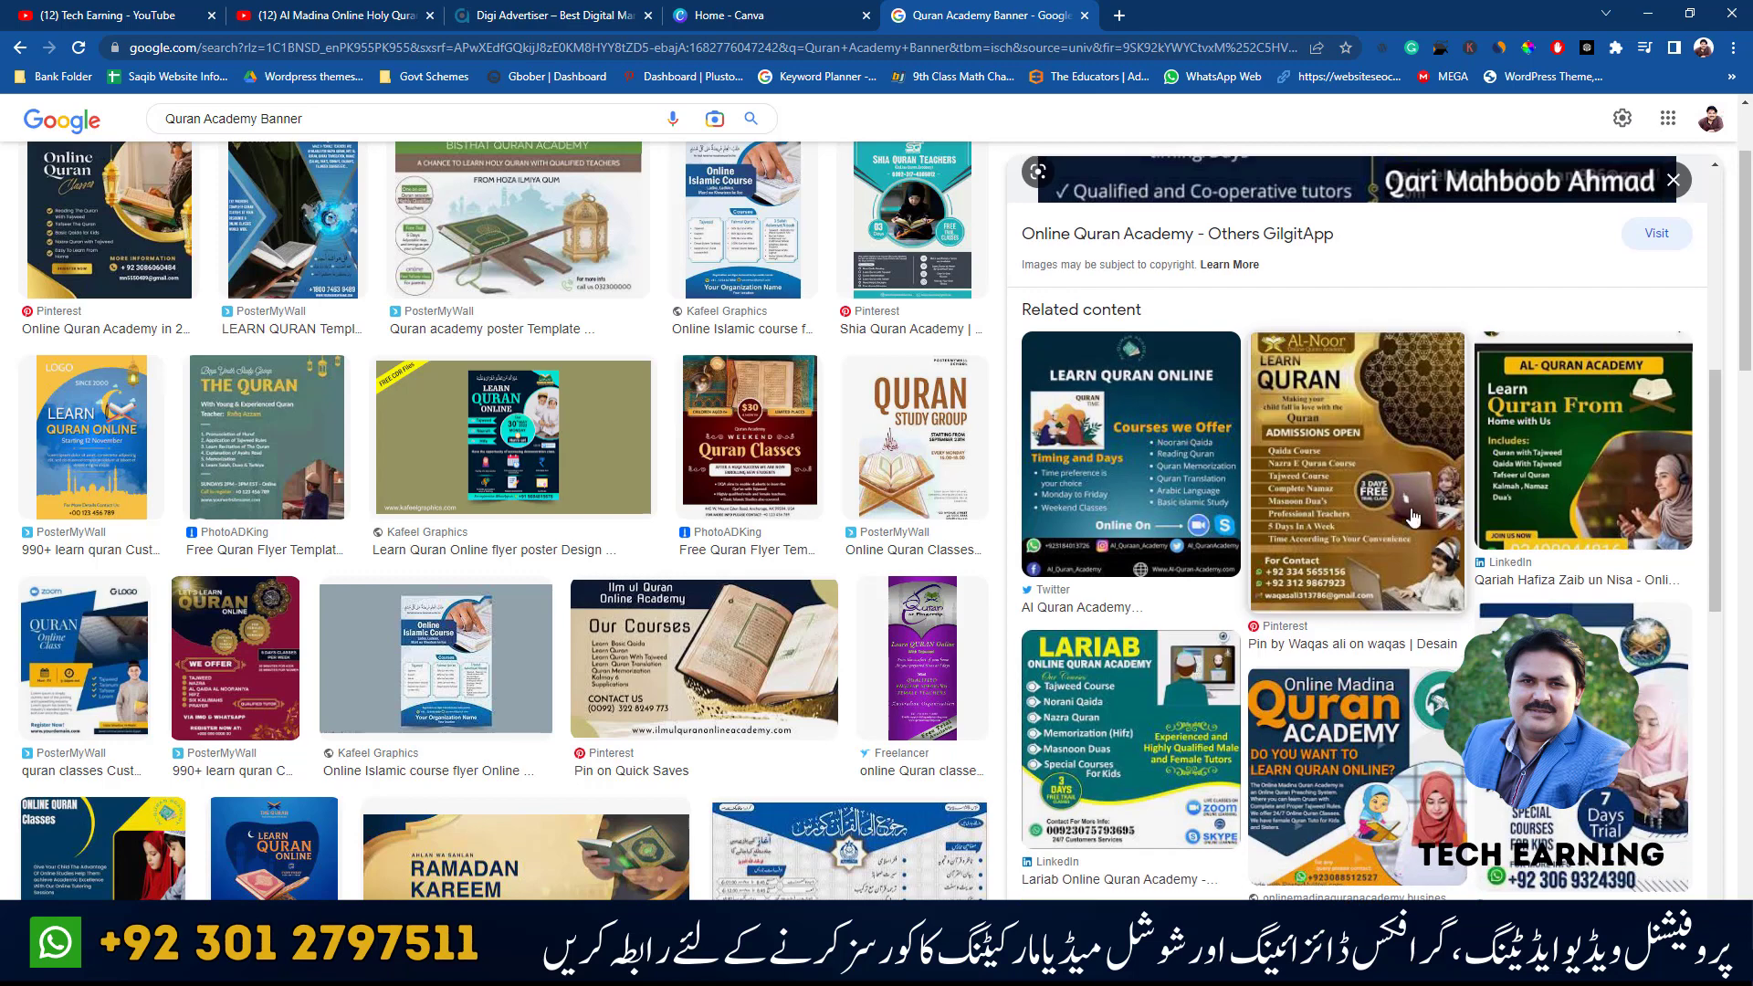
left_click(1567, 483)
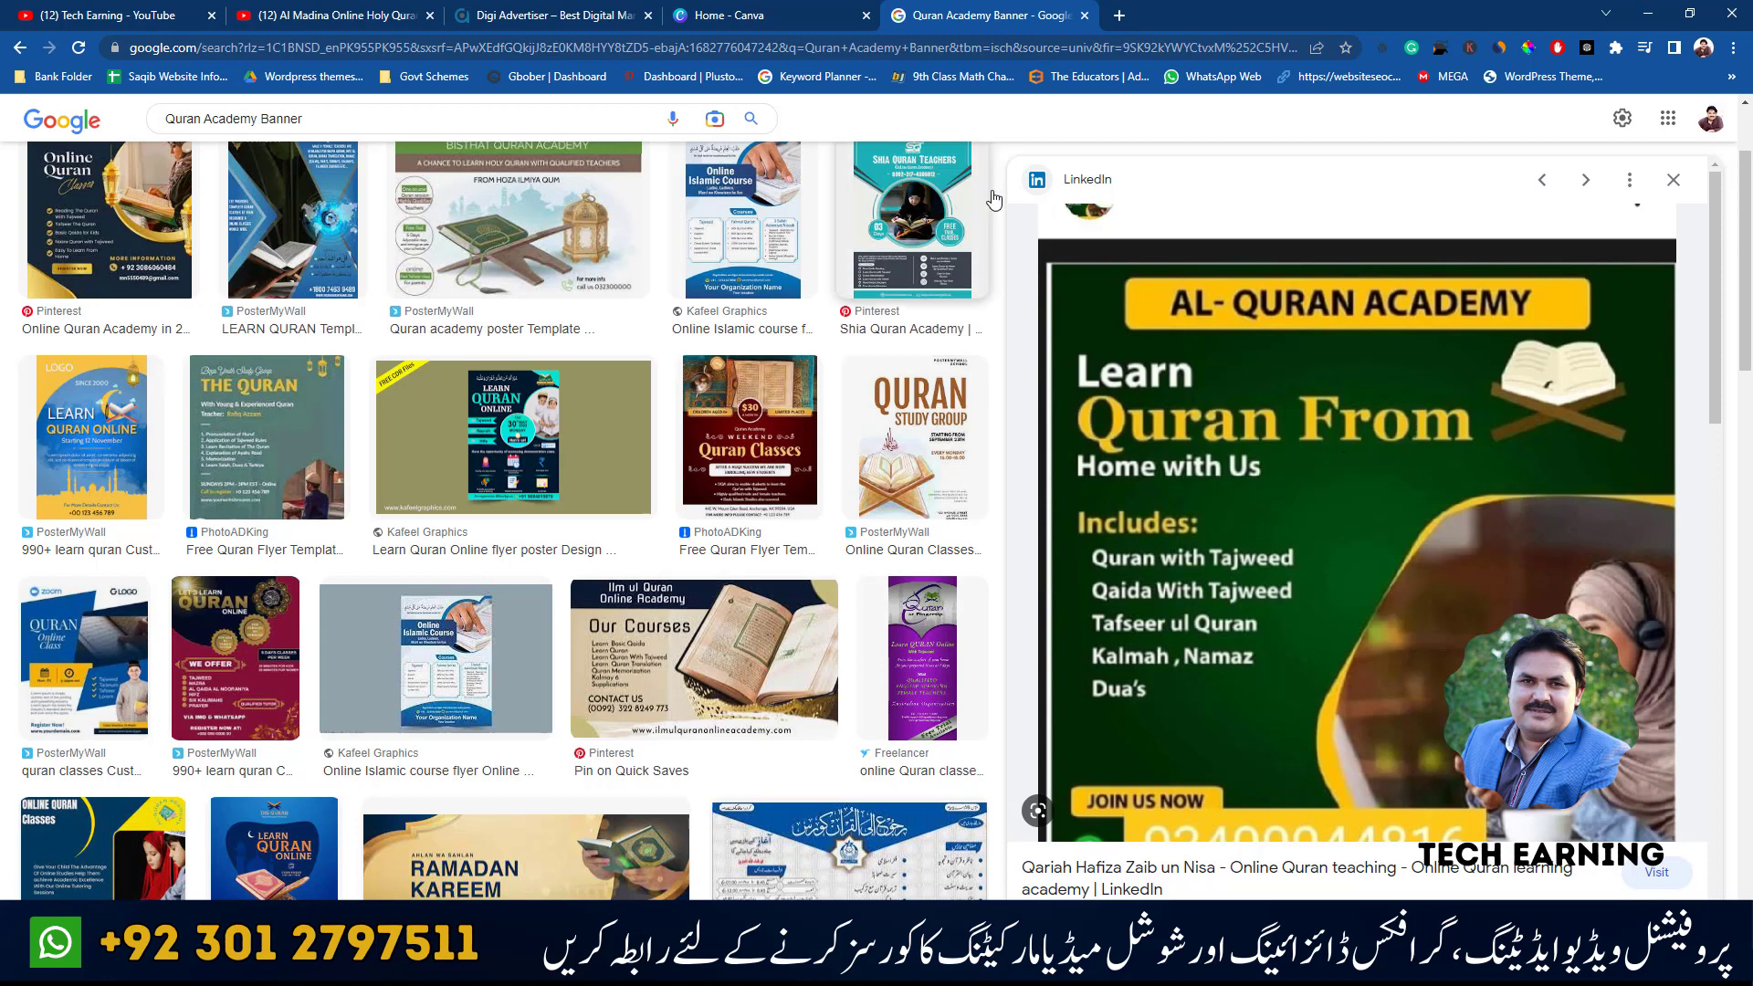
- Return to Canva and create a blank Facebook Post (Landscape) design from the social media formats
left_click(721, 16)
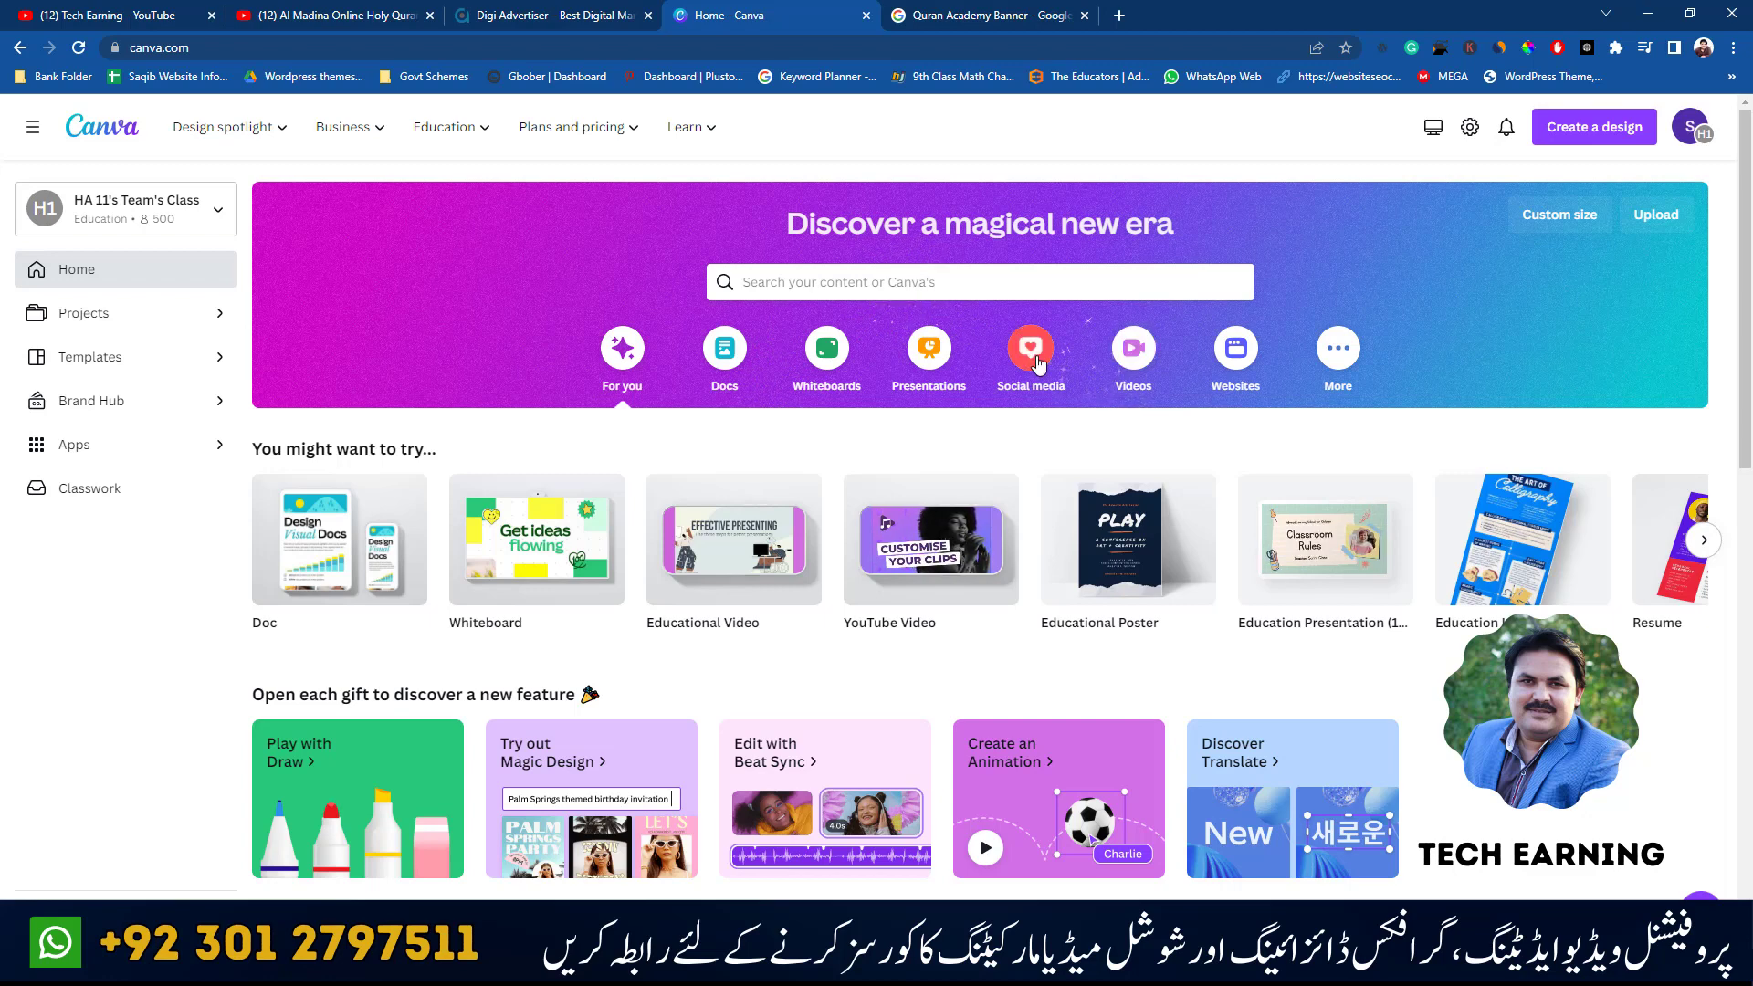
left_click(1036, 357)
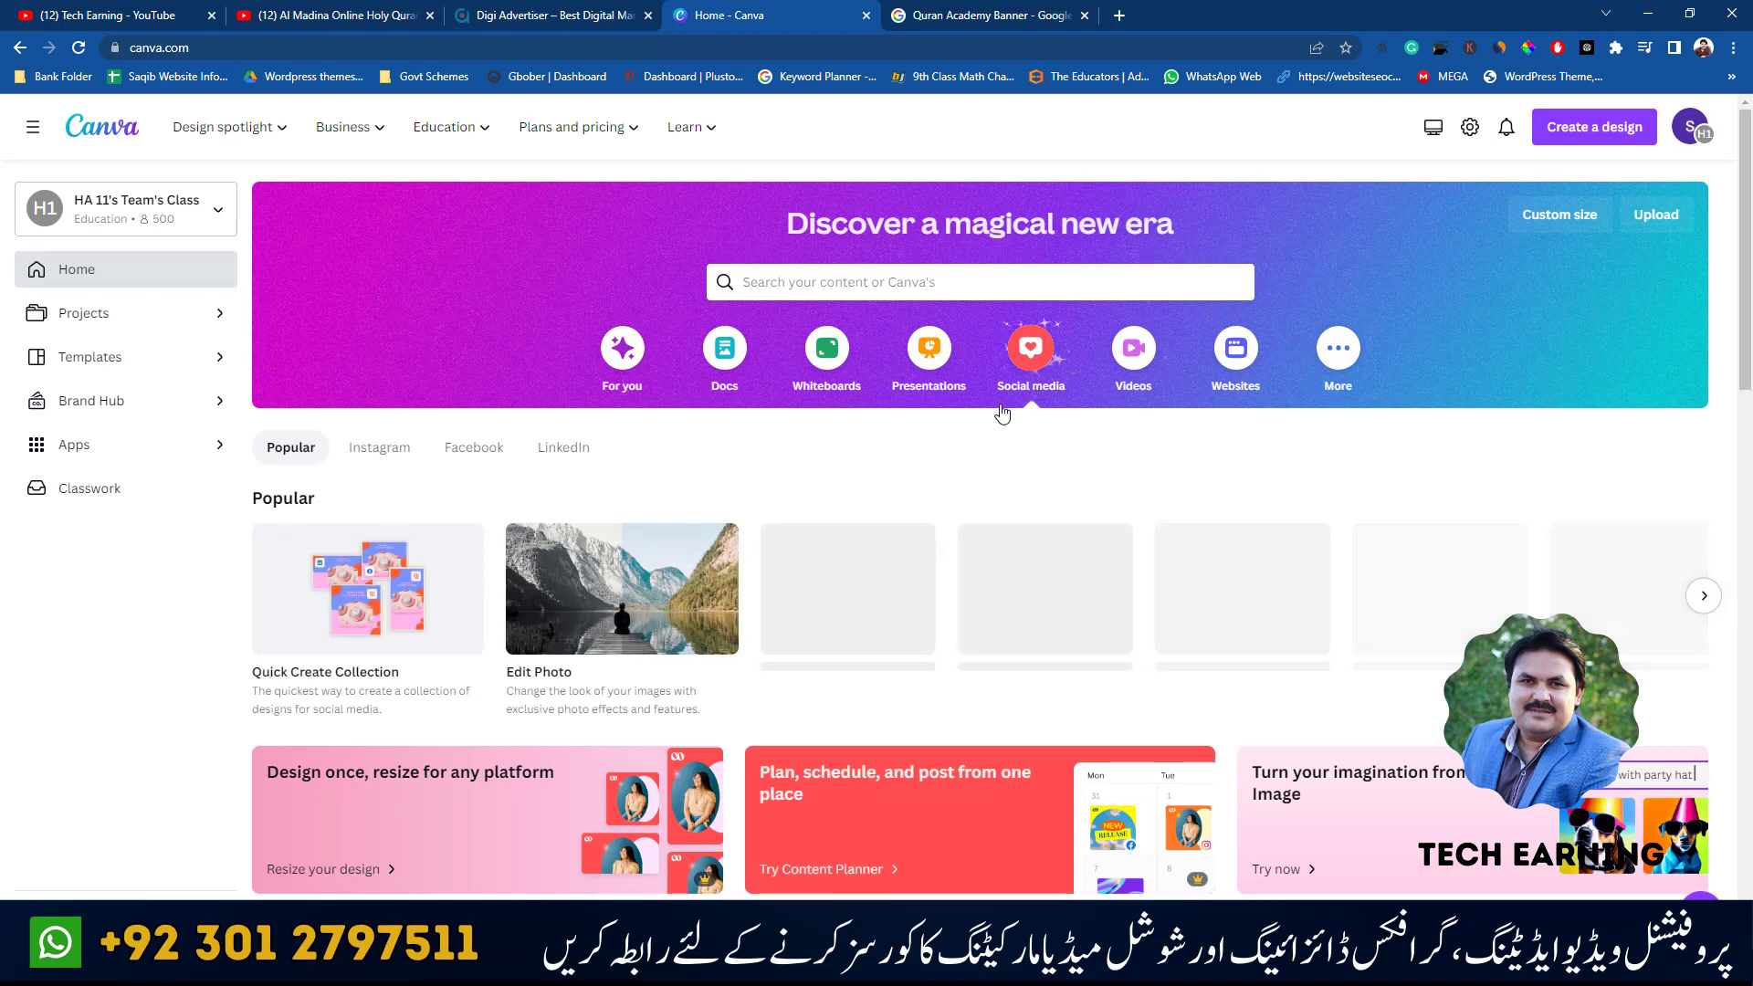
scroll(941, 582, "down", 1)
scroll(940, 582, "down", 6)
scroll(940, 580, "up", 3)
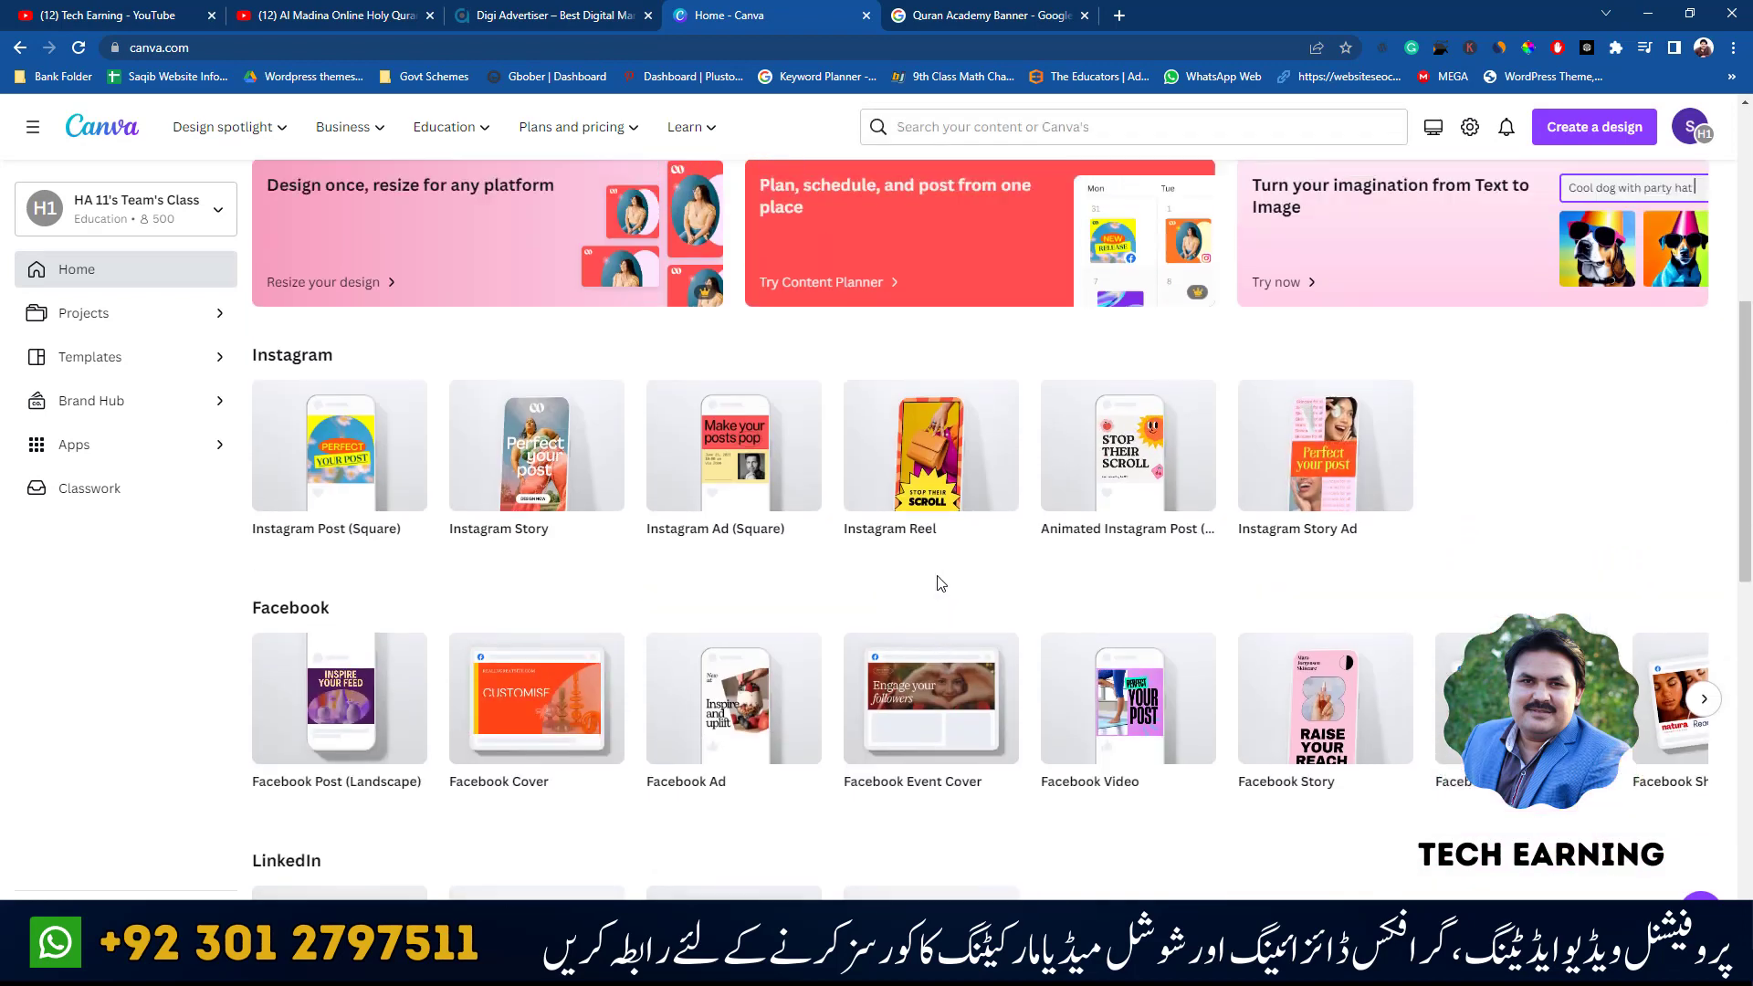
scroll(1041, 544, "down", 2)
scroll(1042, 541, "down", 3)
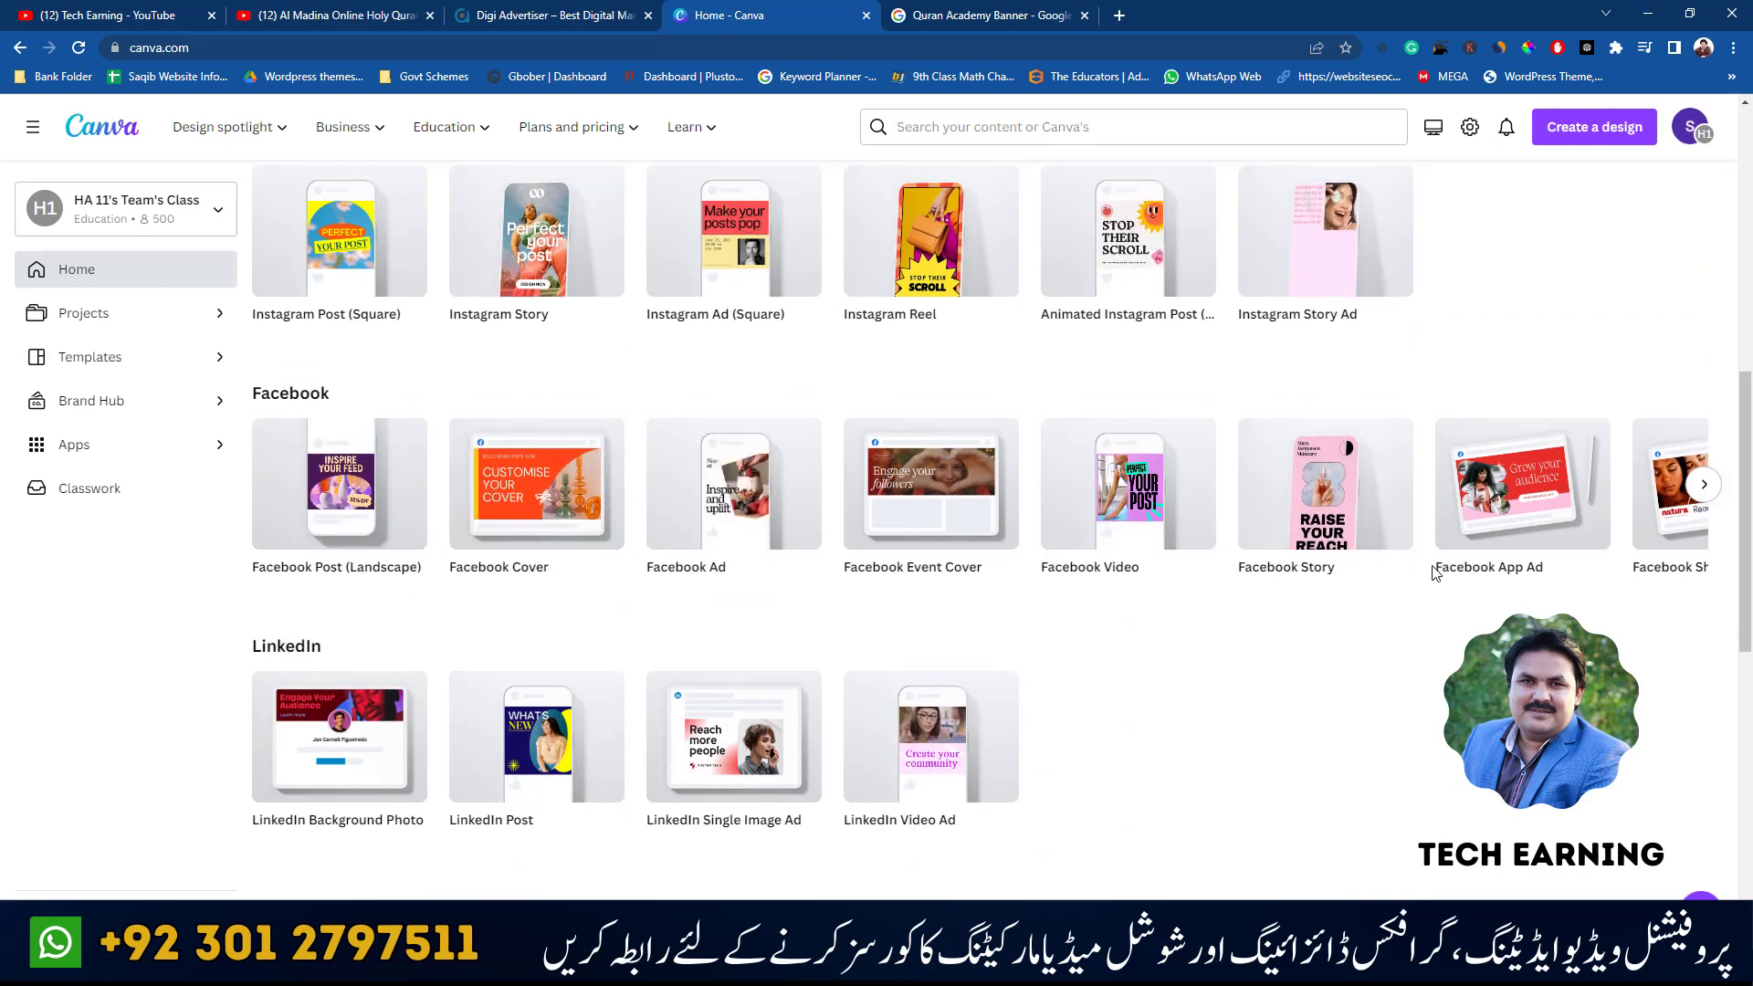
scroll(1431, 610, "up", 8)
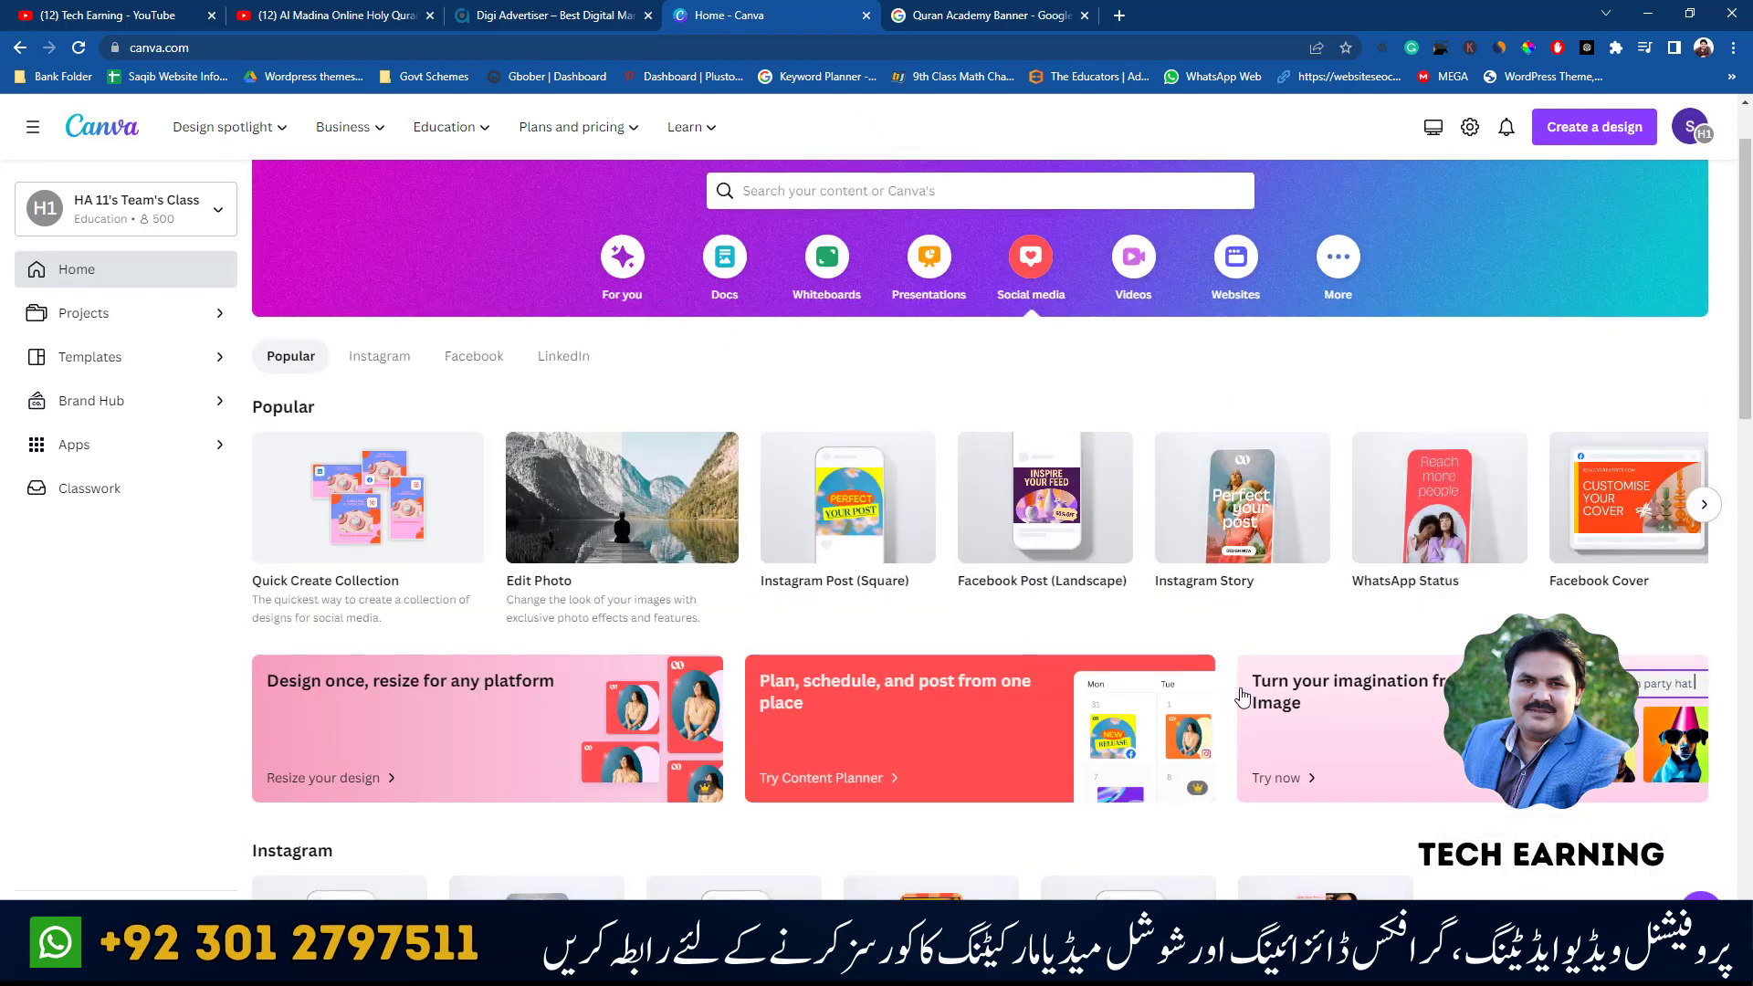
mouse_move(1055, 546)
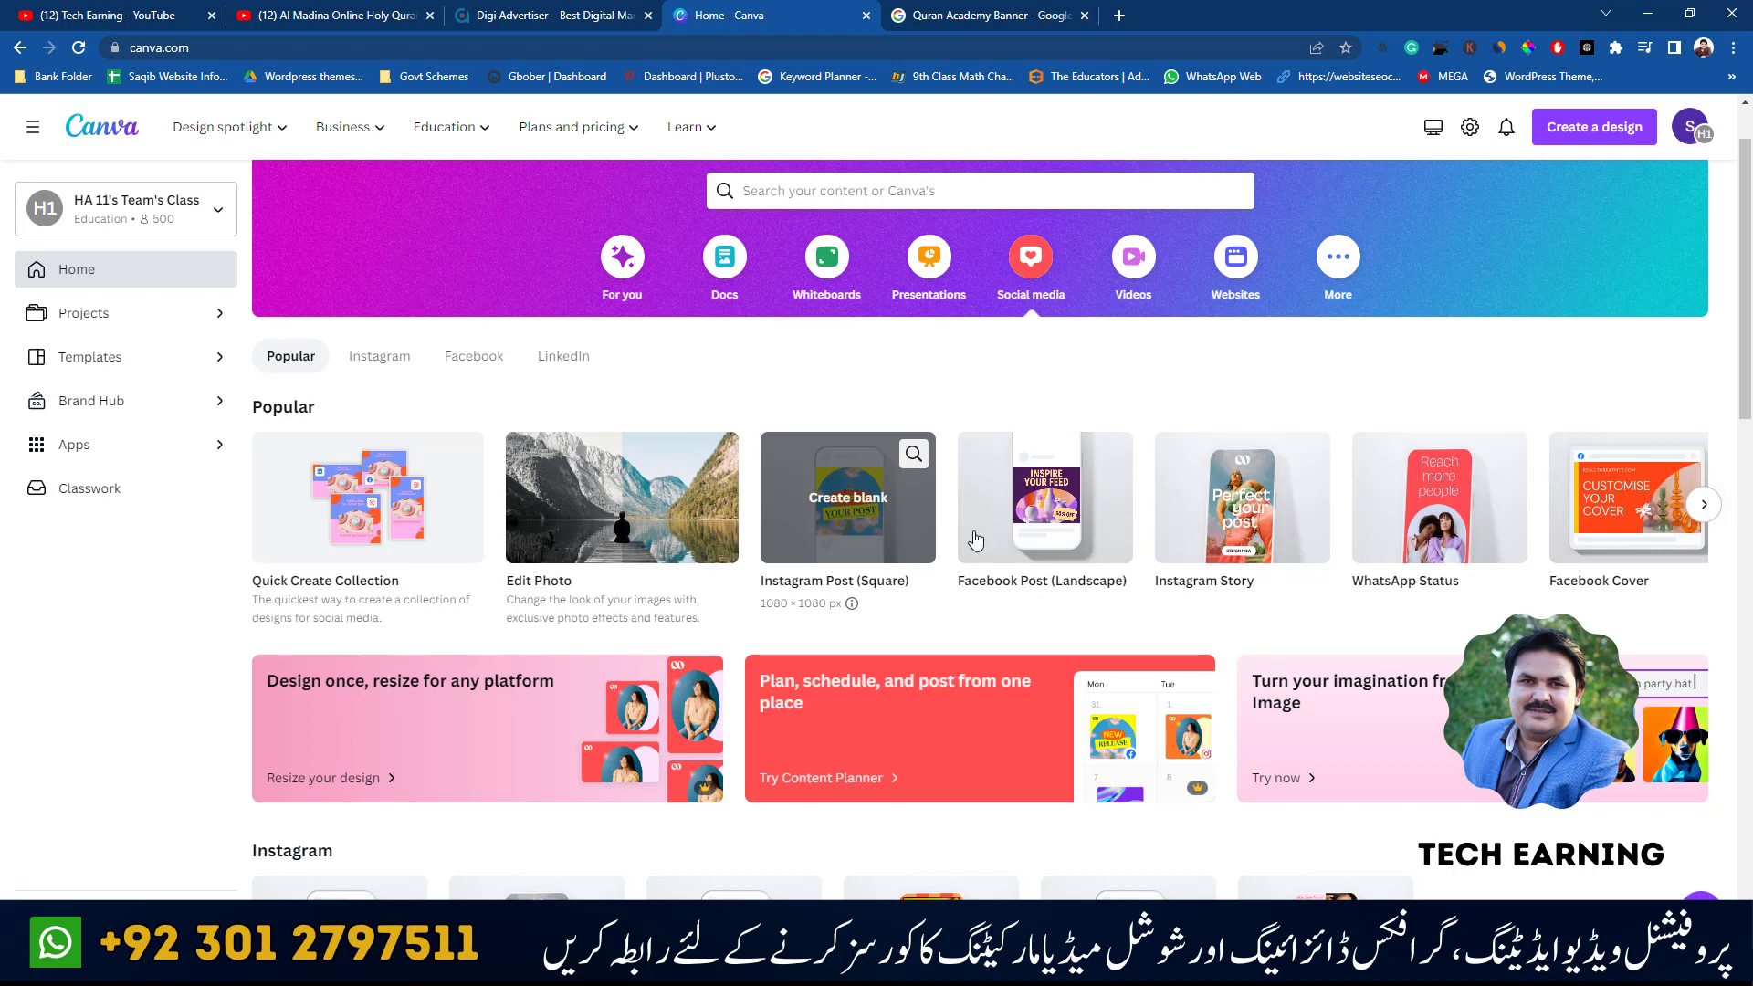
left_click(1041, 545)
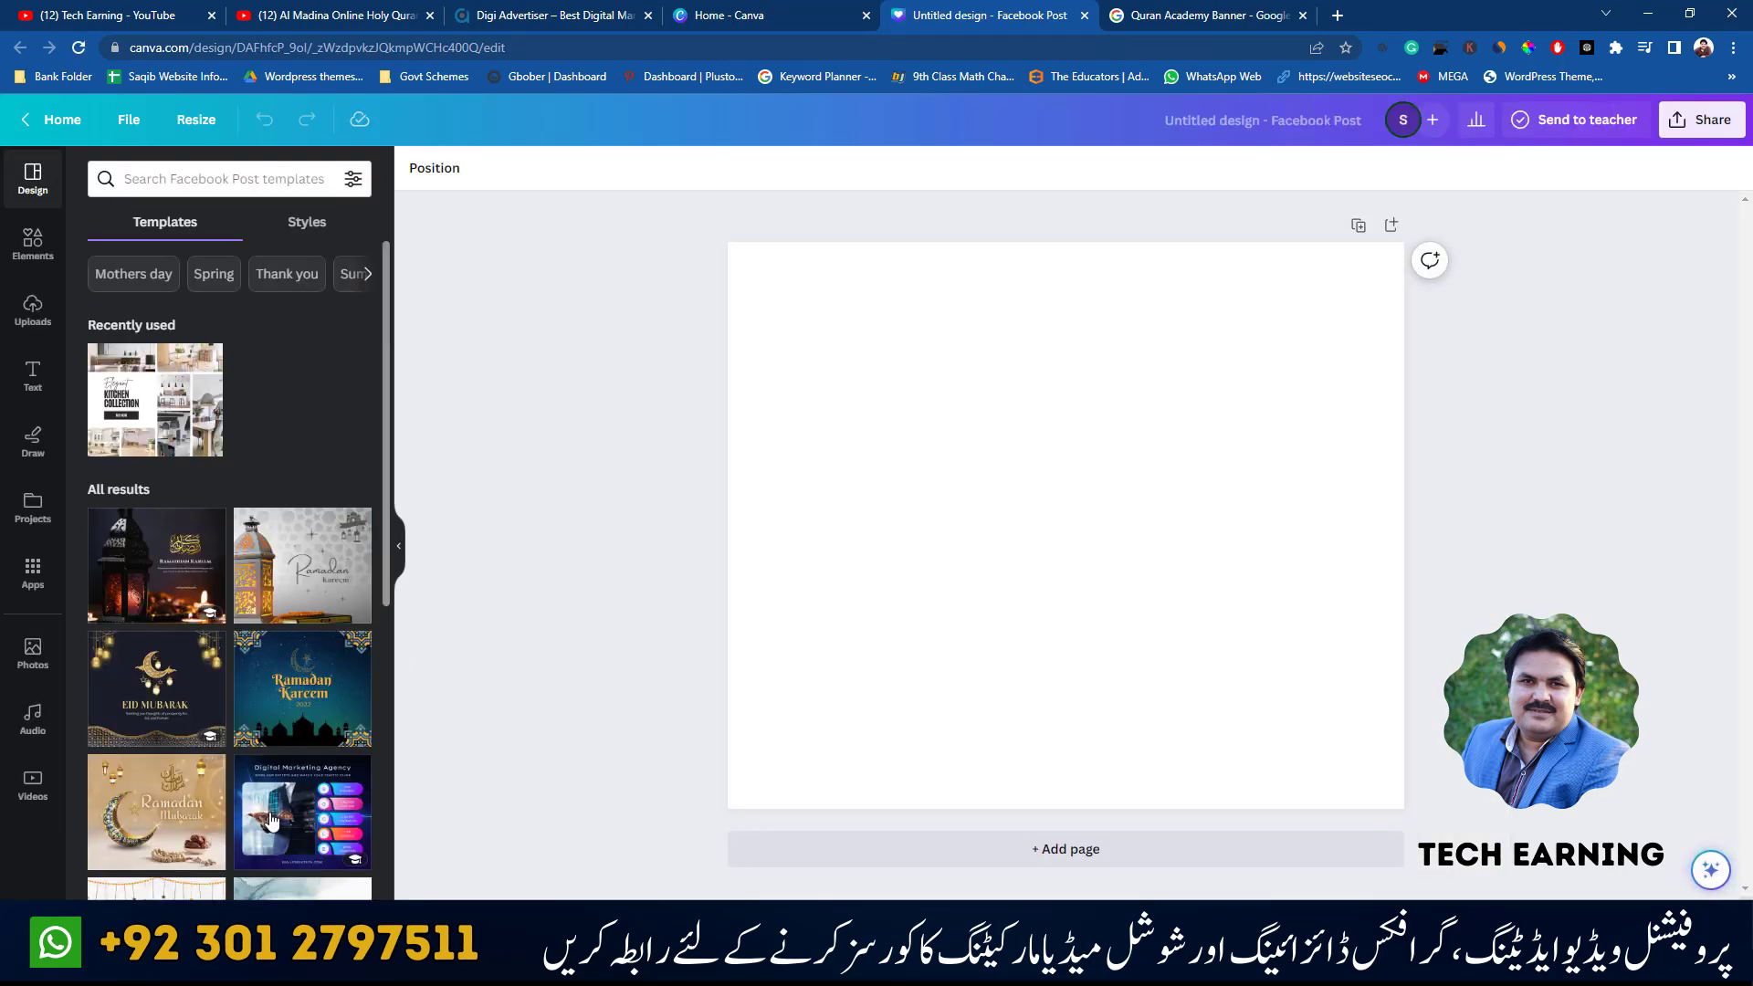
- Try the Green and Black Quote template on the page and add the Modern Promotion Business Marketing Agency template as a second page
scroll(193, 659, "down", 3)
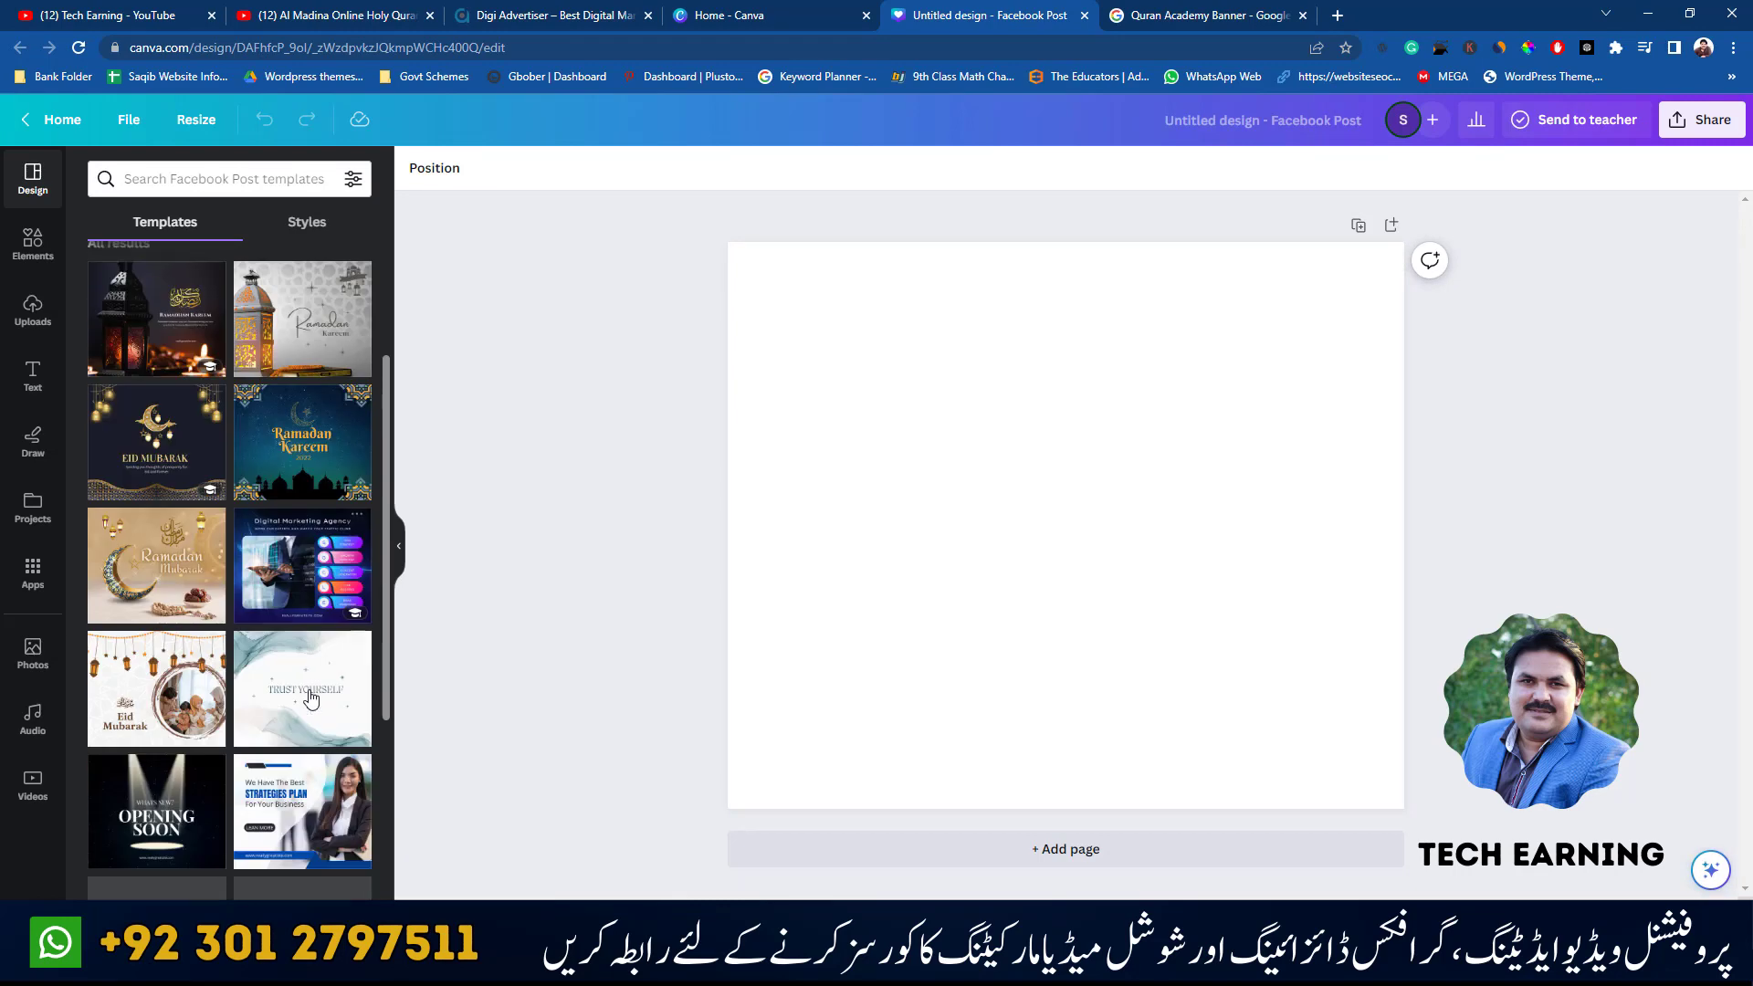
scroll(193, 659, "down", 3)
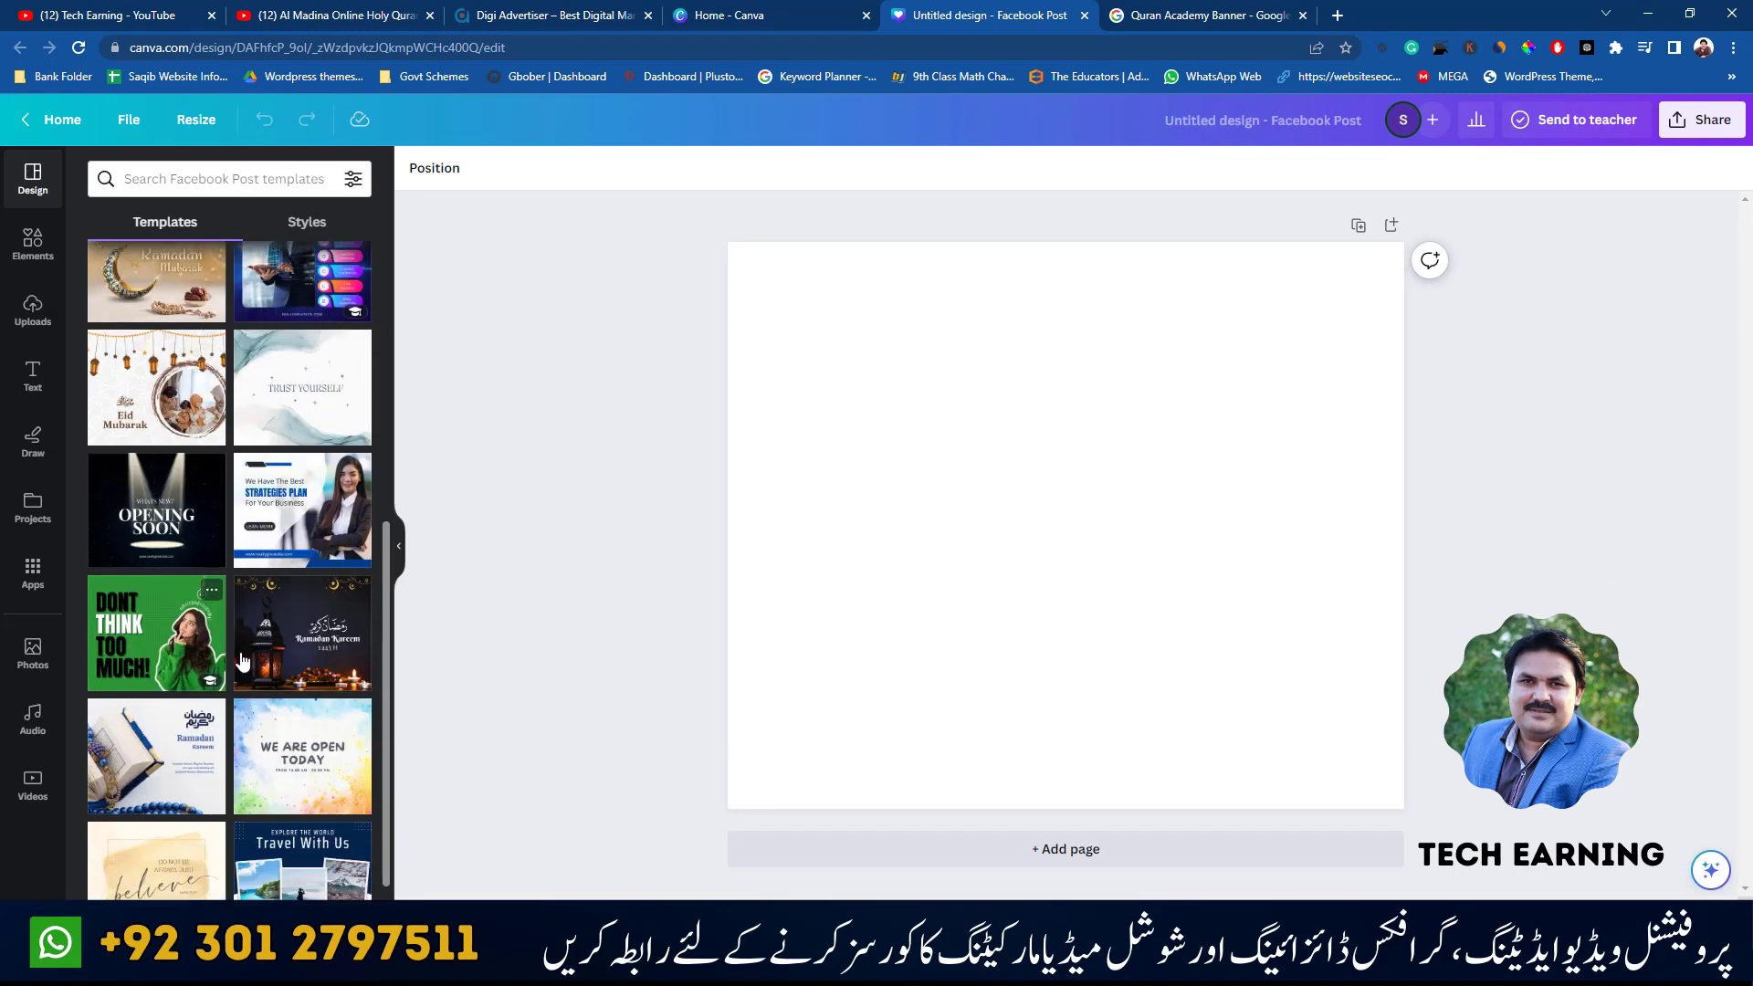
left_click(190, 652)
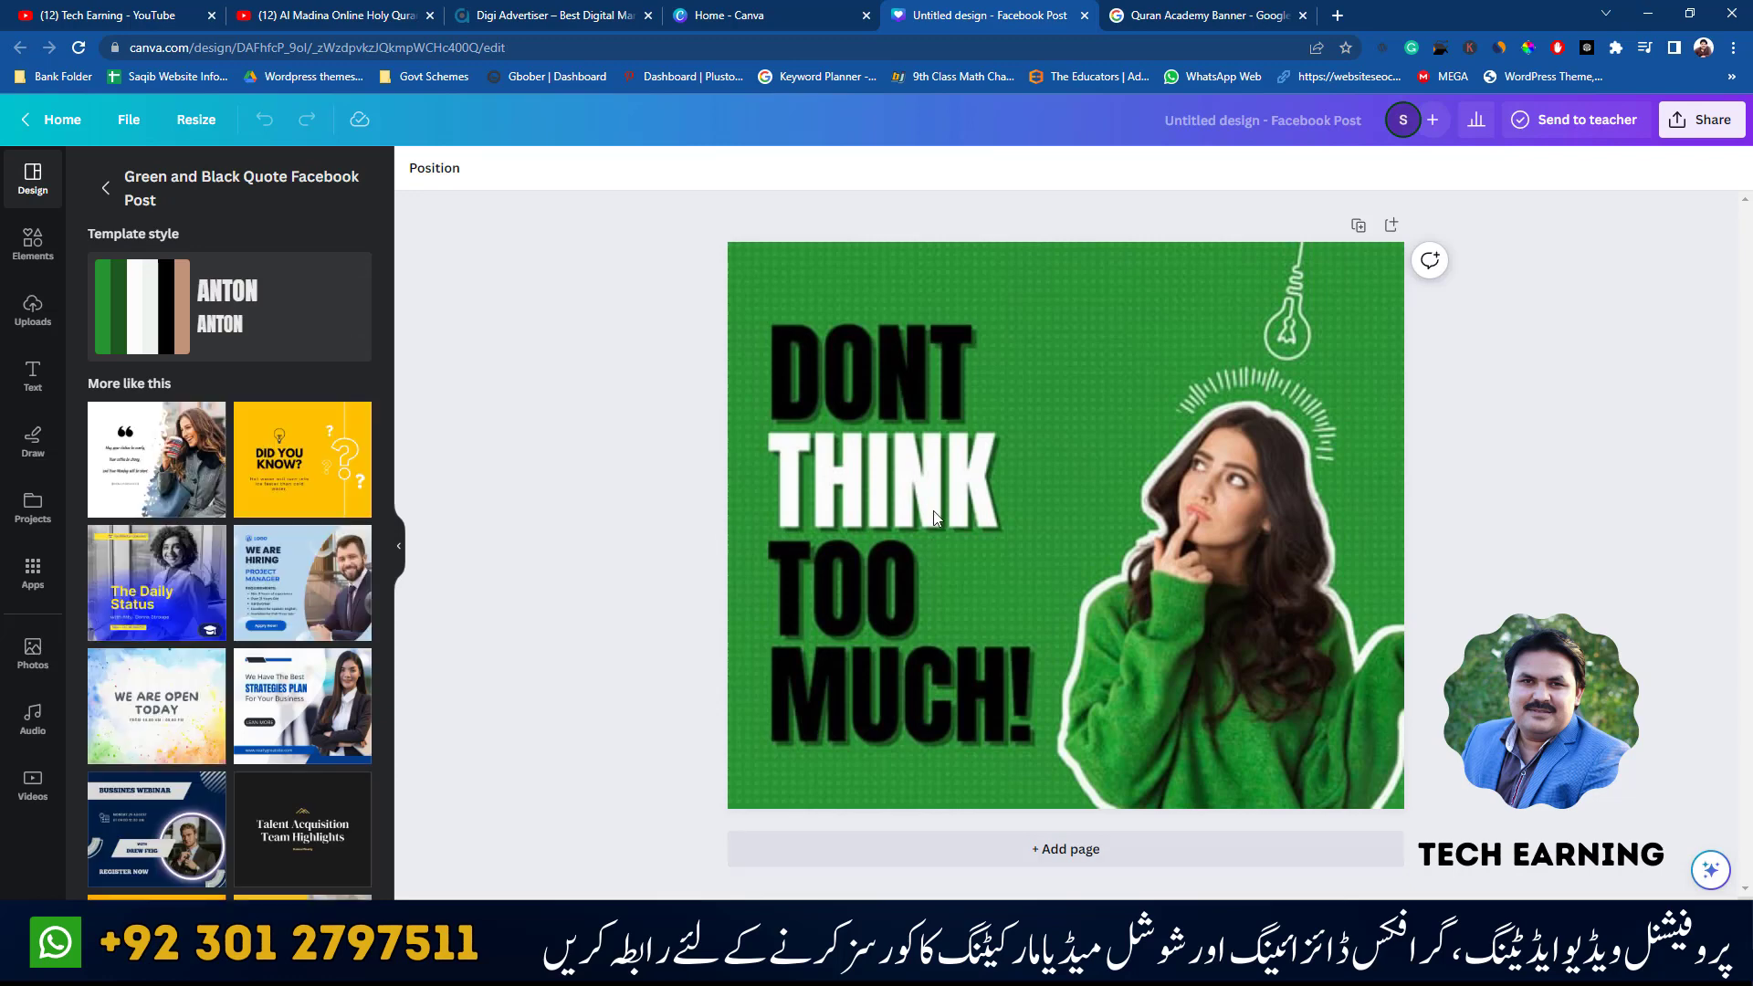
left_click(302, 703)
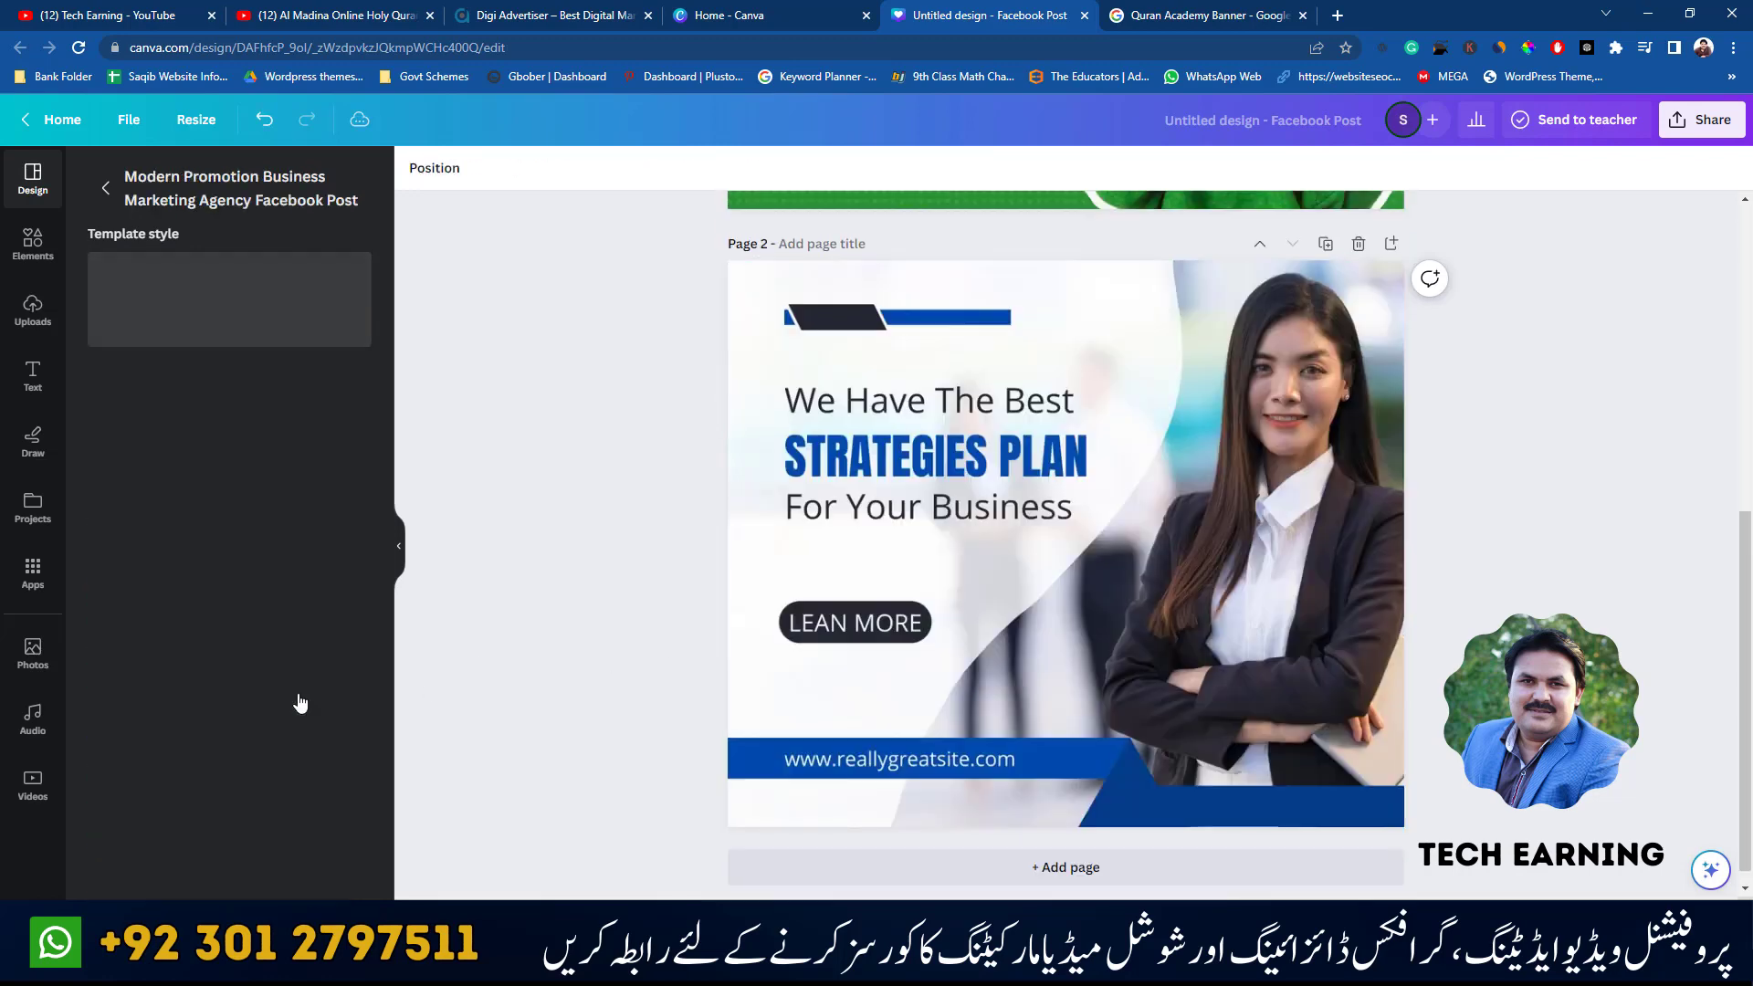
left_click(772, 545)
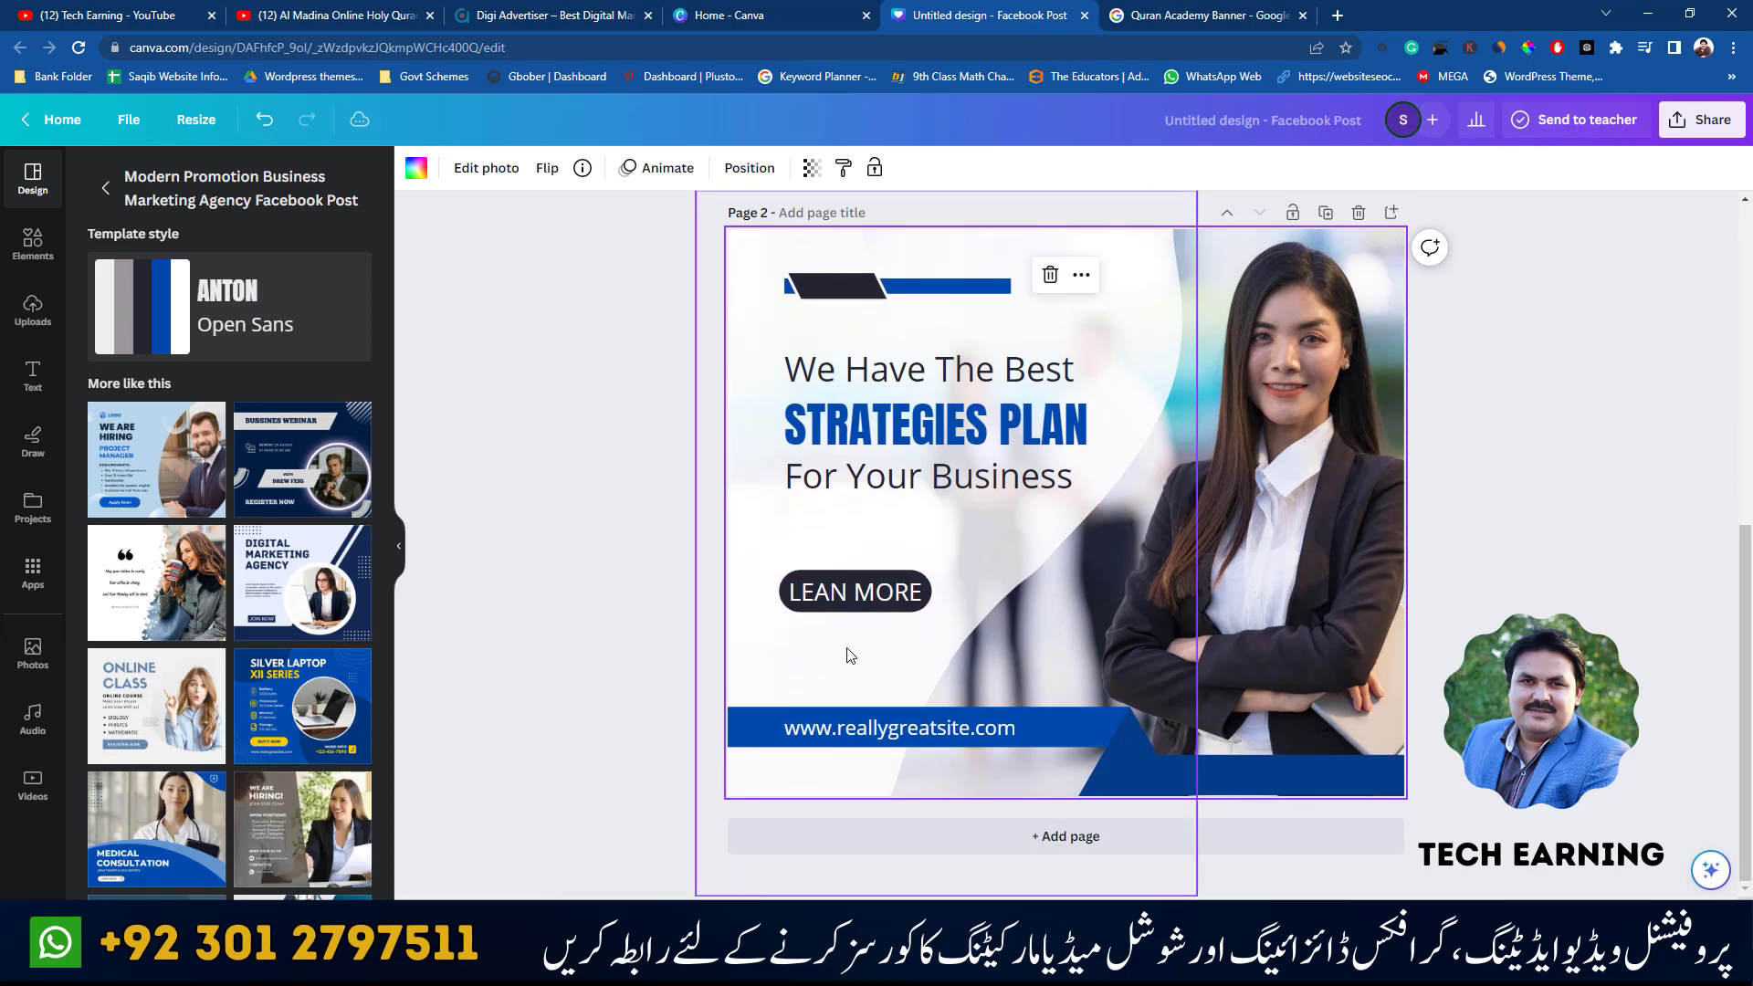
- Compare the layouts of the green quote page and the business marketing page
scroll(527, 607, "up", 5)
scroll(524, 589, "up", 2)
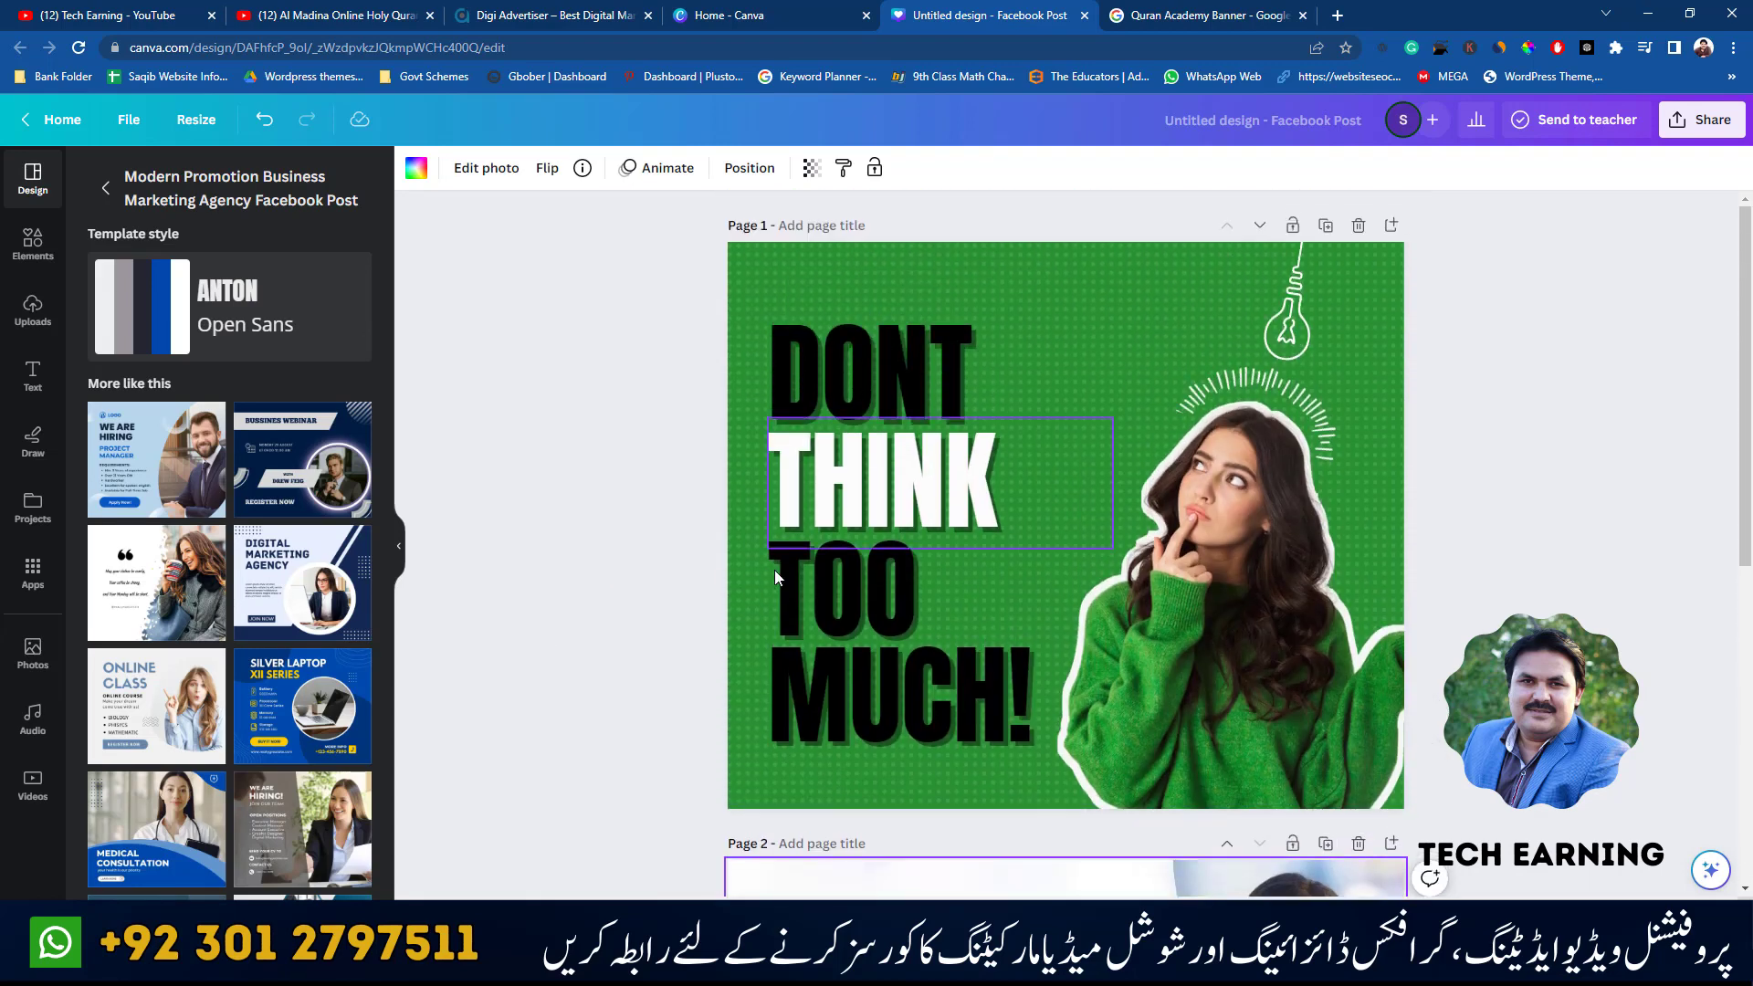
scroll(774, 569, "down", 4)
scroll(774, 570, "up", 4)
scroll(778, 570, "down", 5)
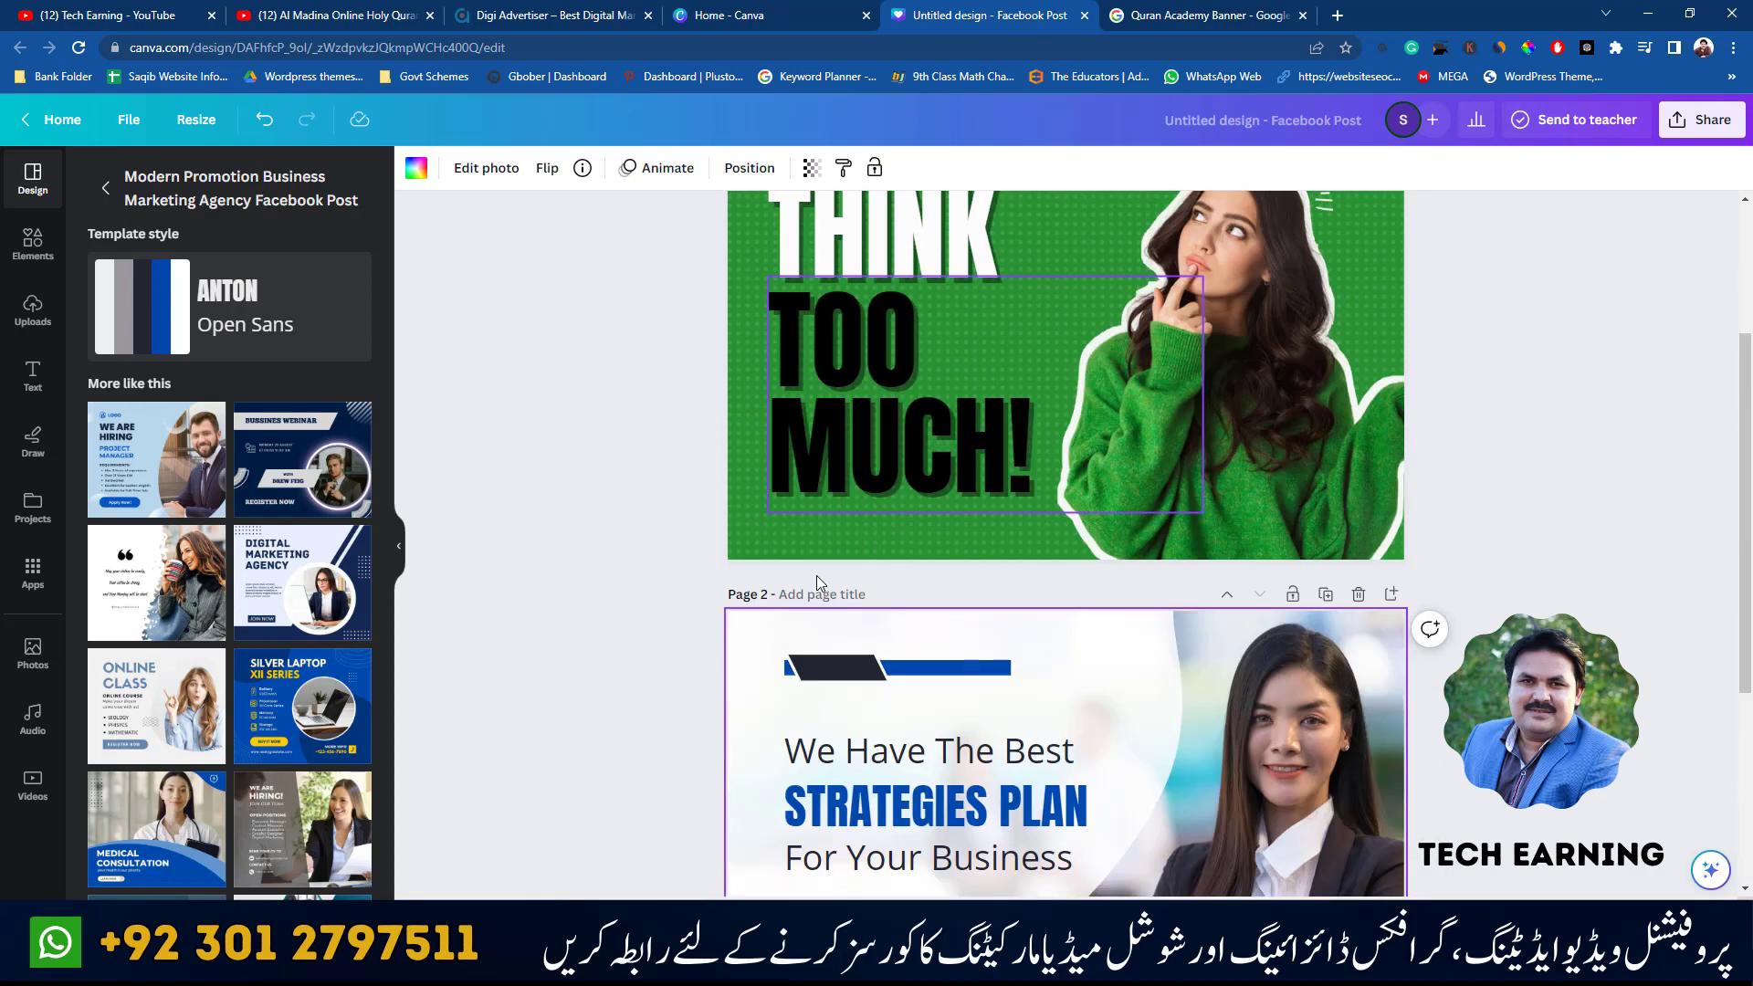
scroll(893, 588, "up", 3)
scroll(892, 588, "up", 3)
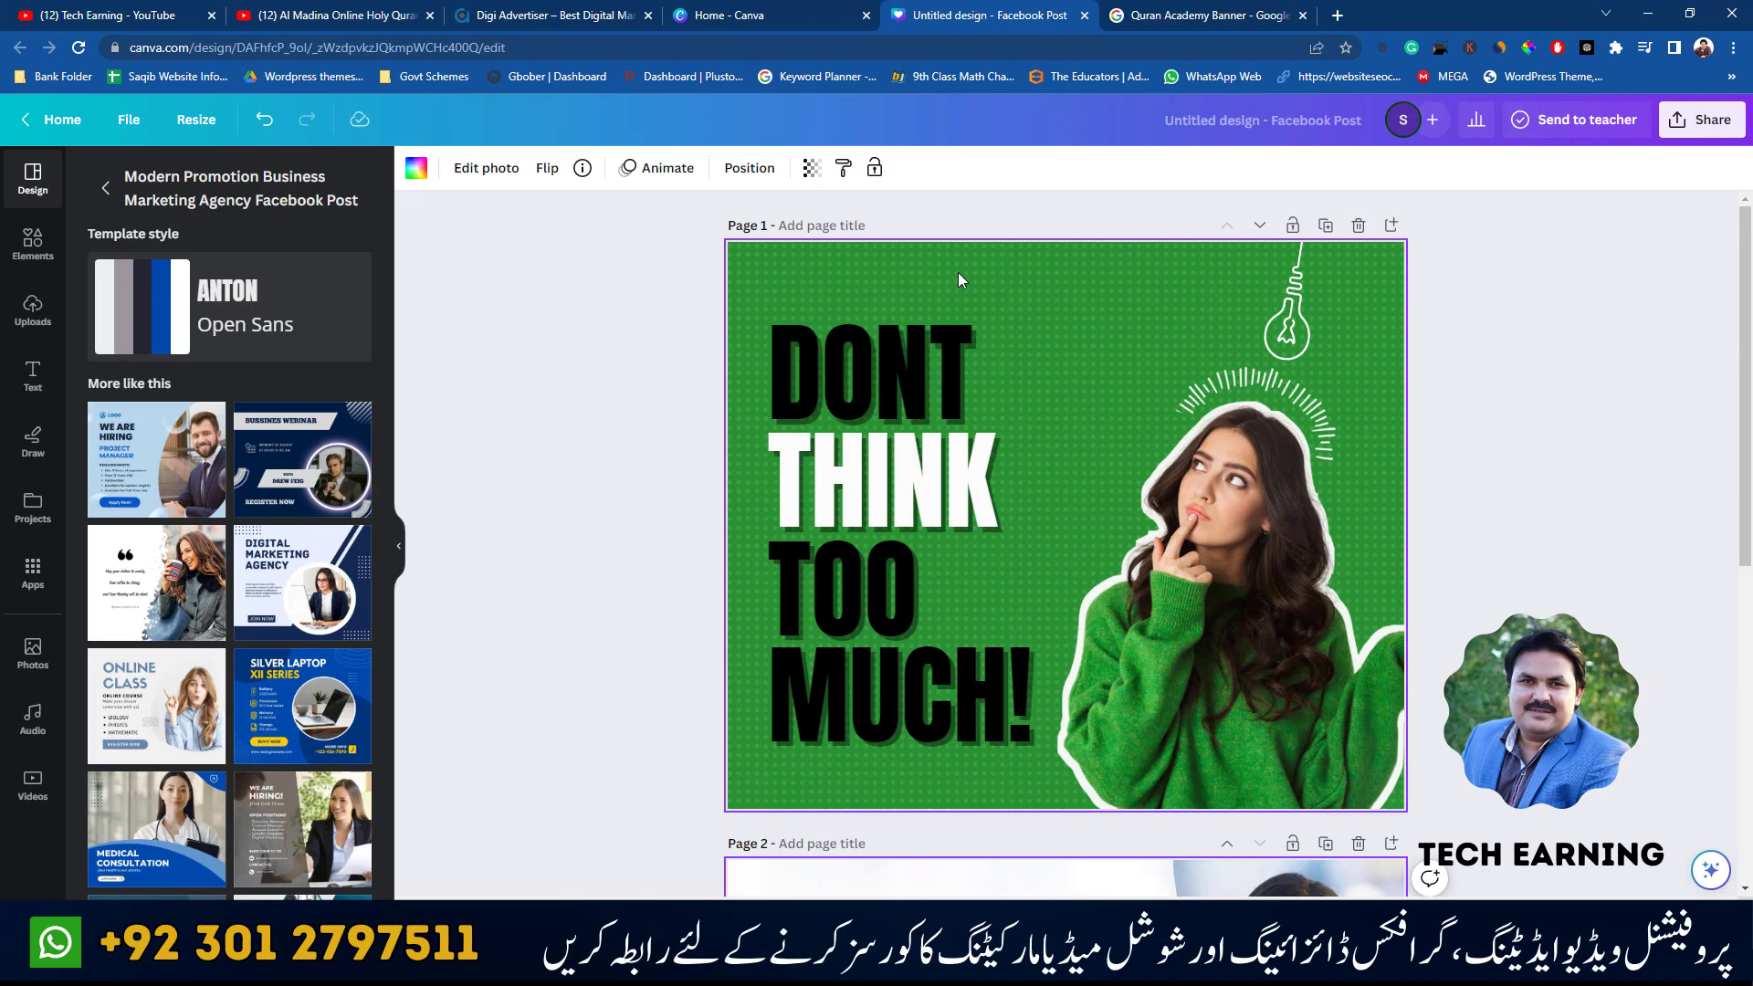
- Delete the business marketing page and close the Facebook Post design
scroll(1302, 409, "down", 4)
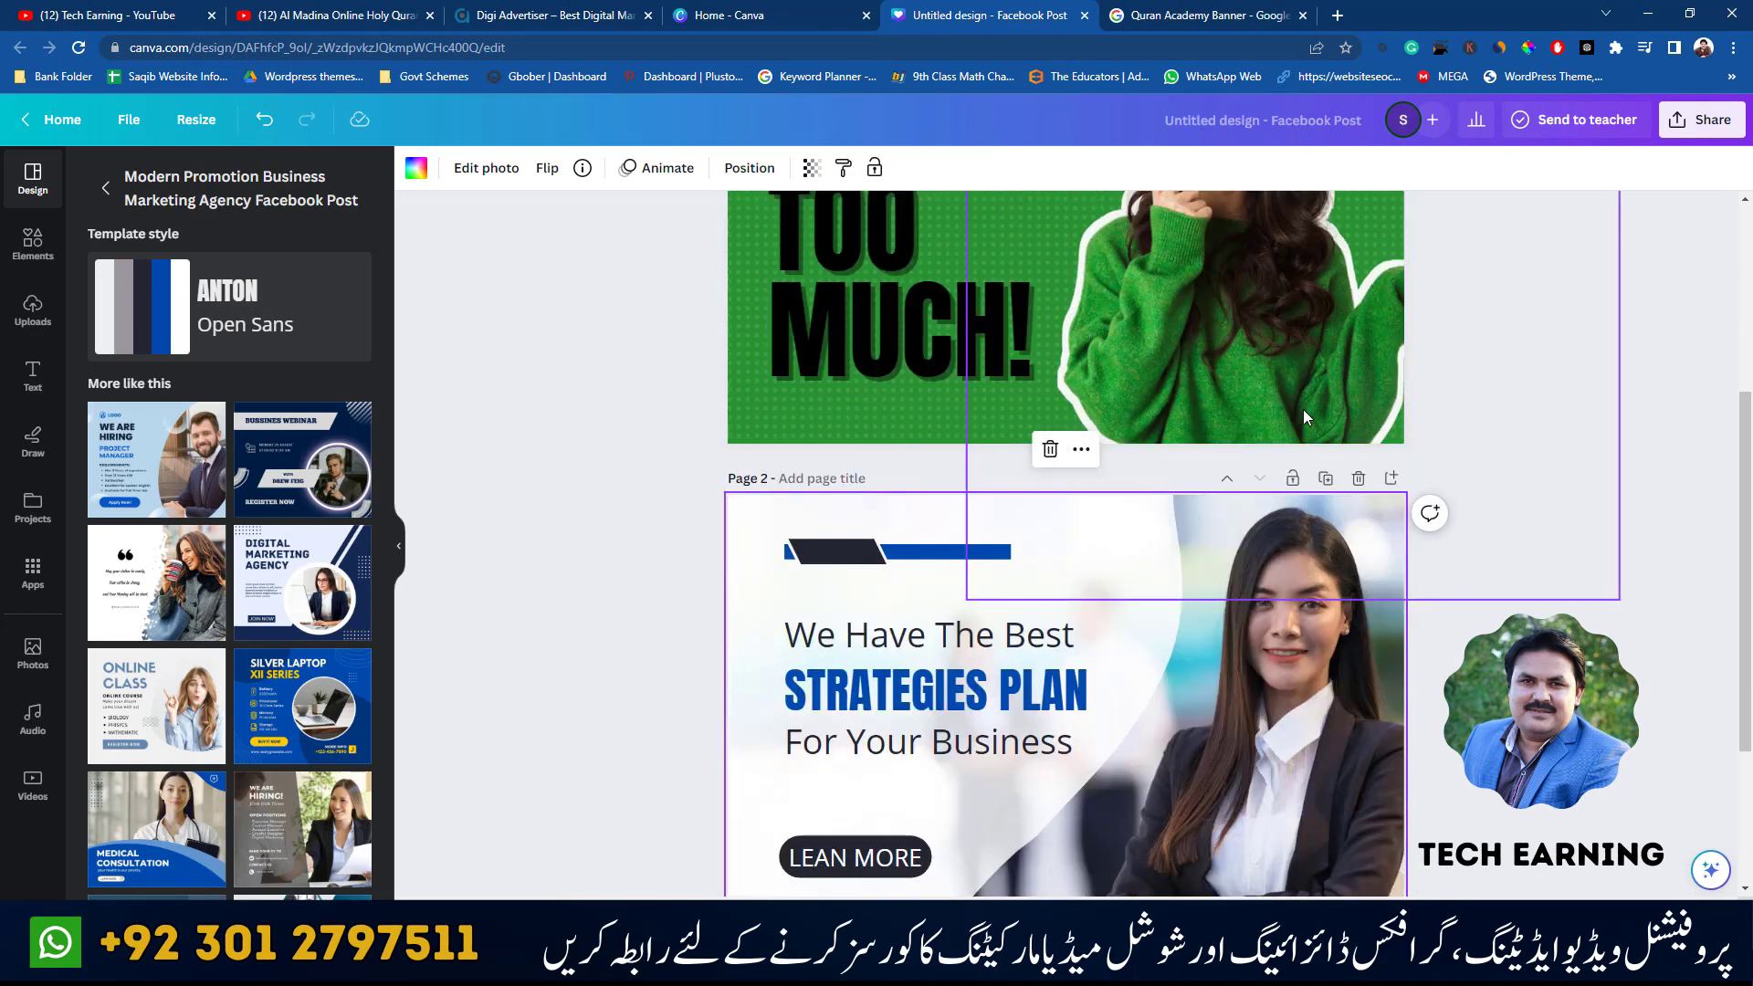
left_click(1356, 483)
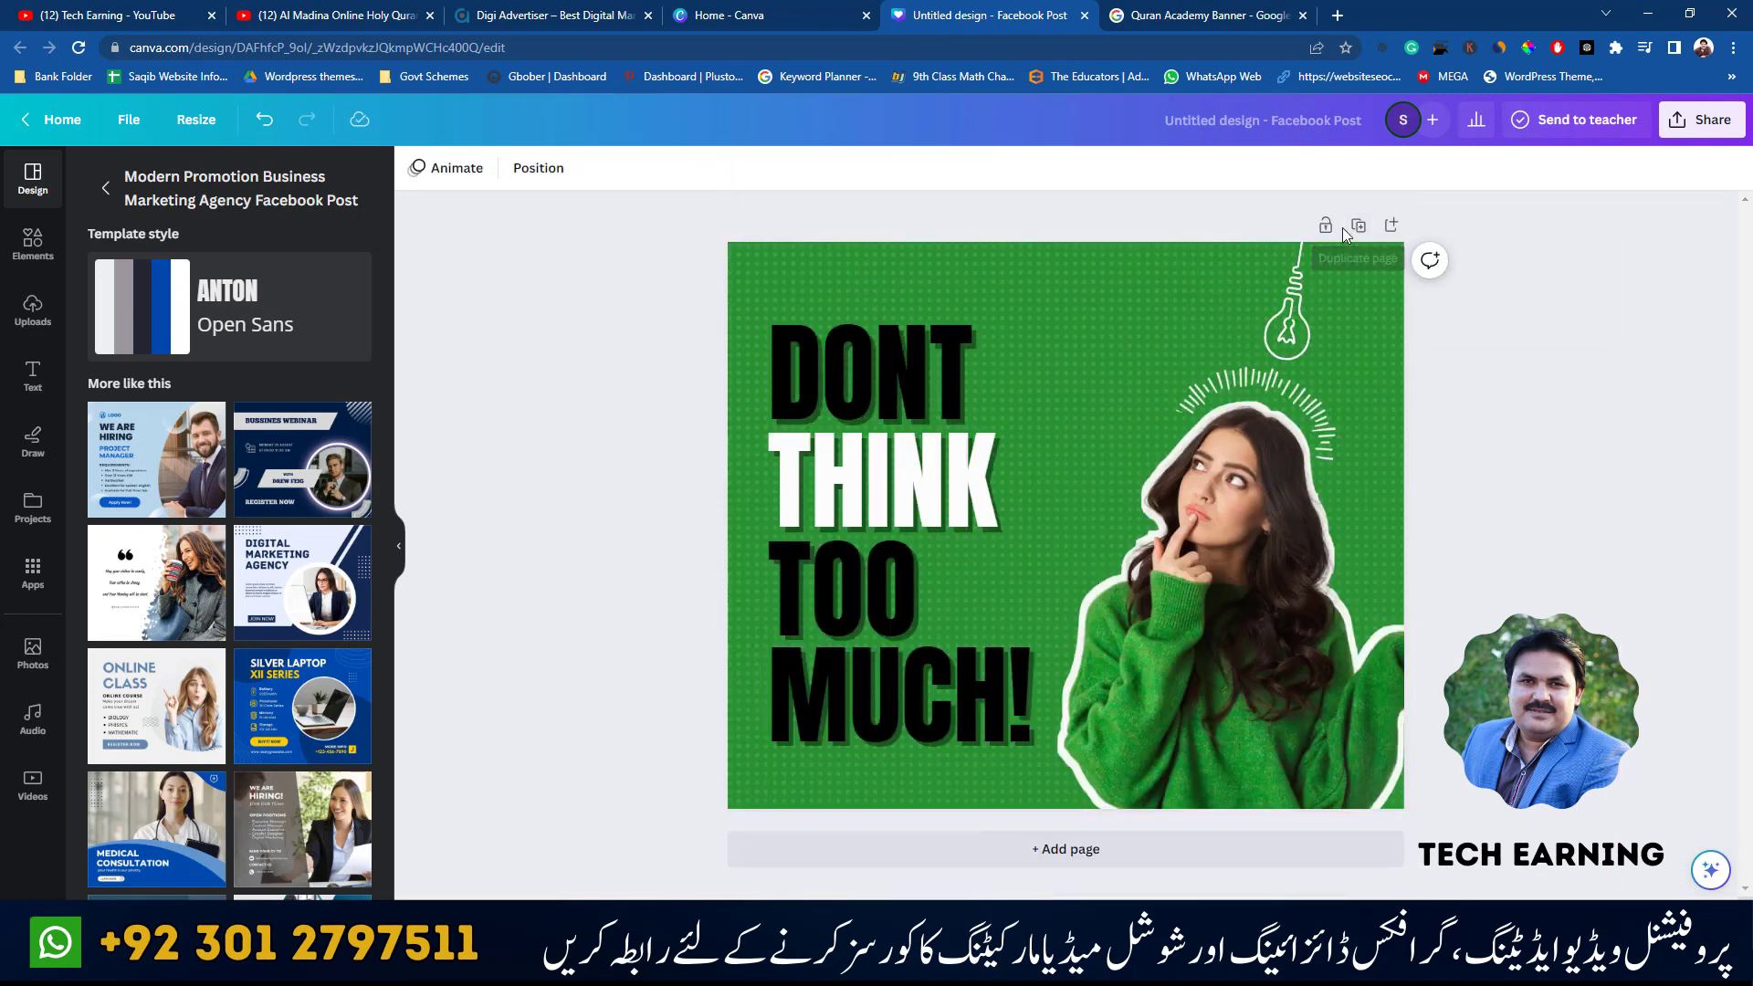
left_click(1085, 15)
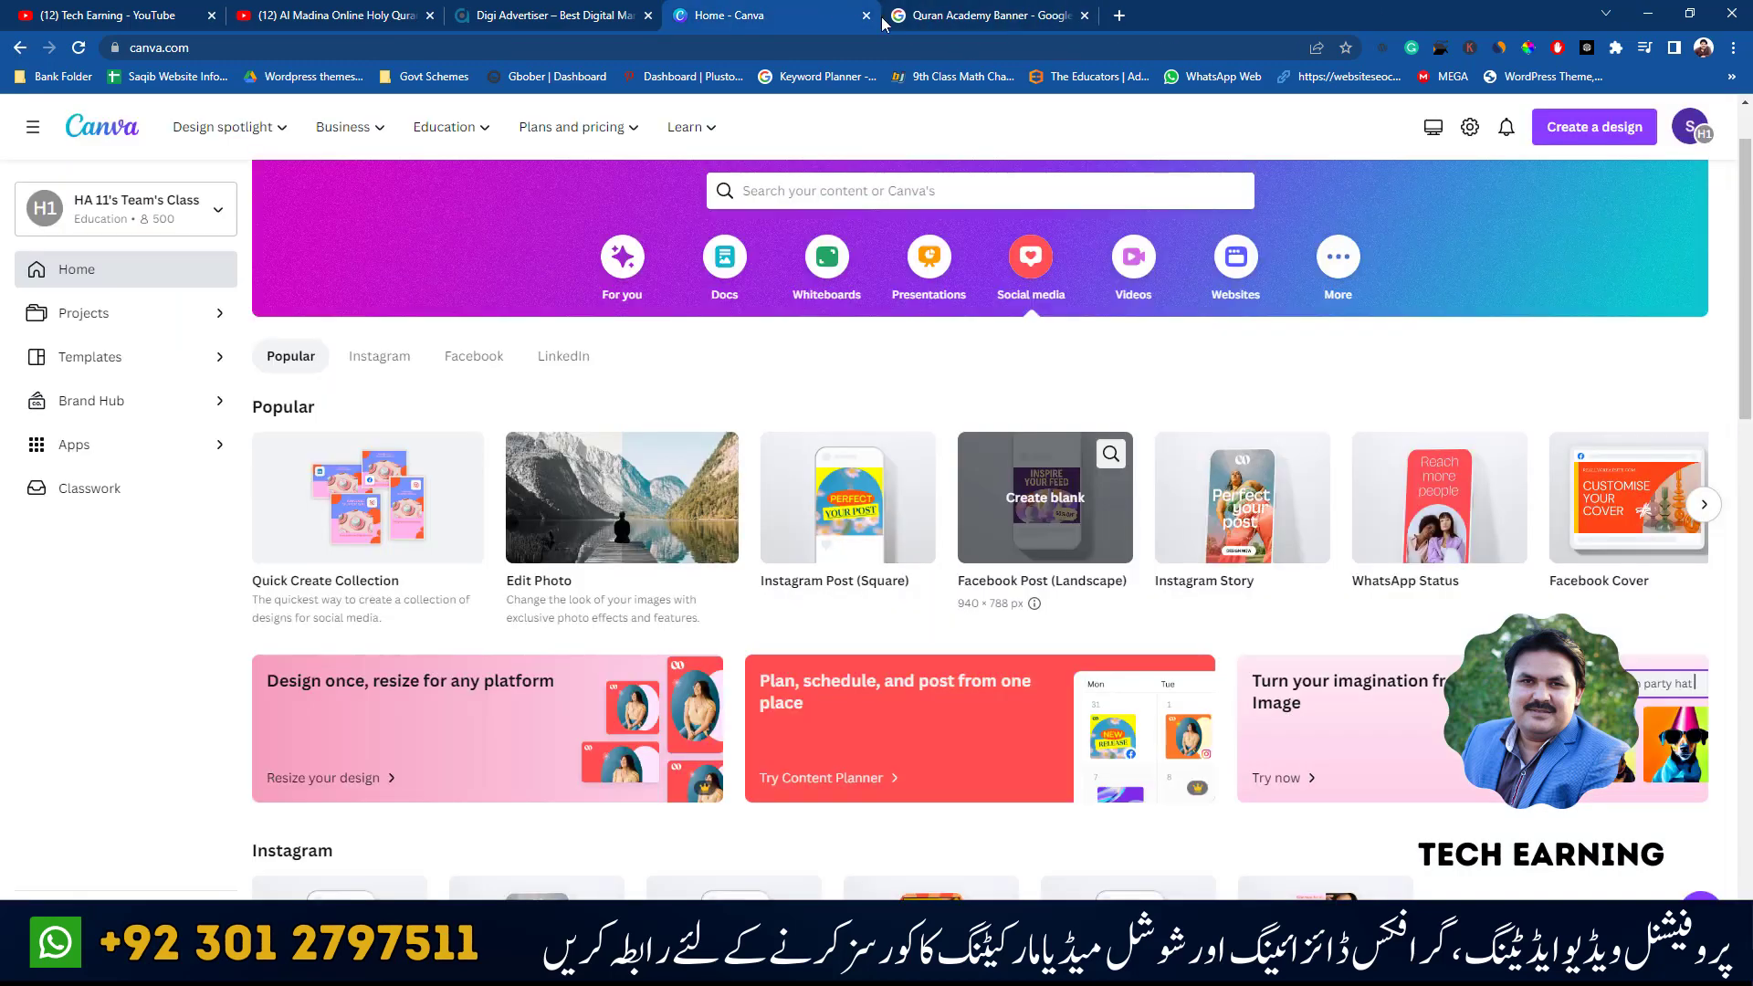
- Create a blank custom-size 800 × 800 px design and check the Al-Quran Academy banner in the Google results as a reference
left_click(1606, 137)
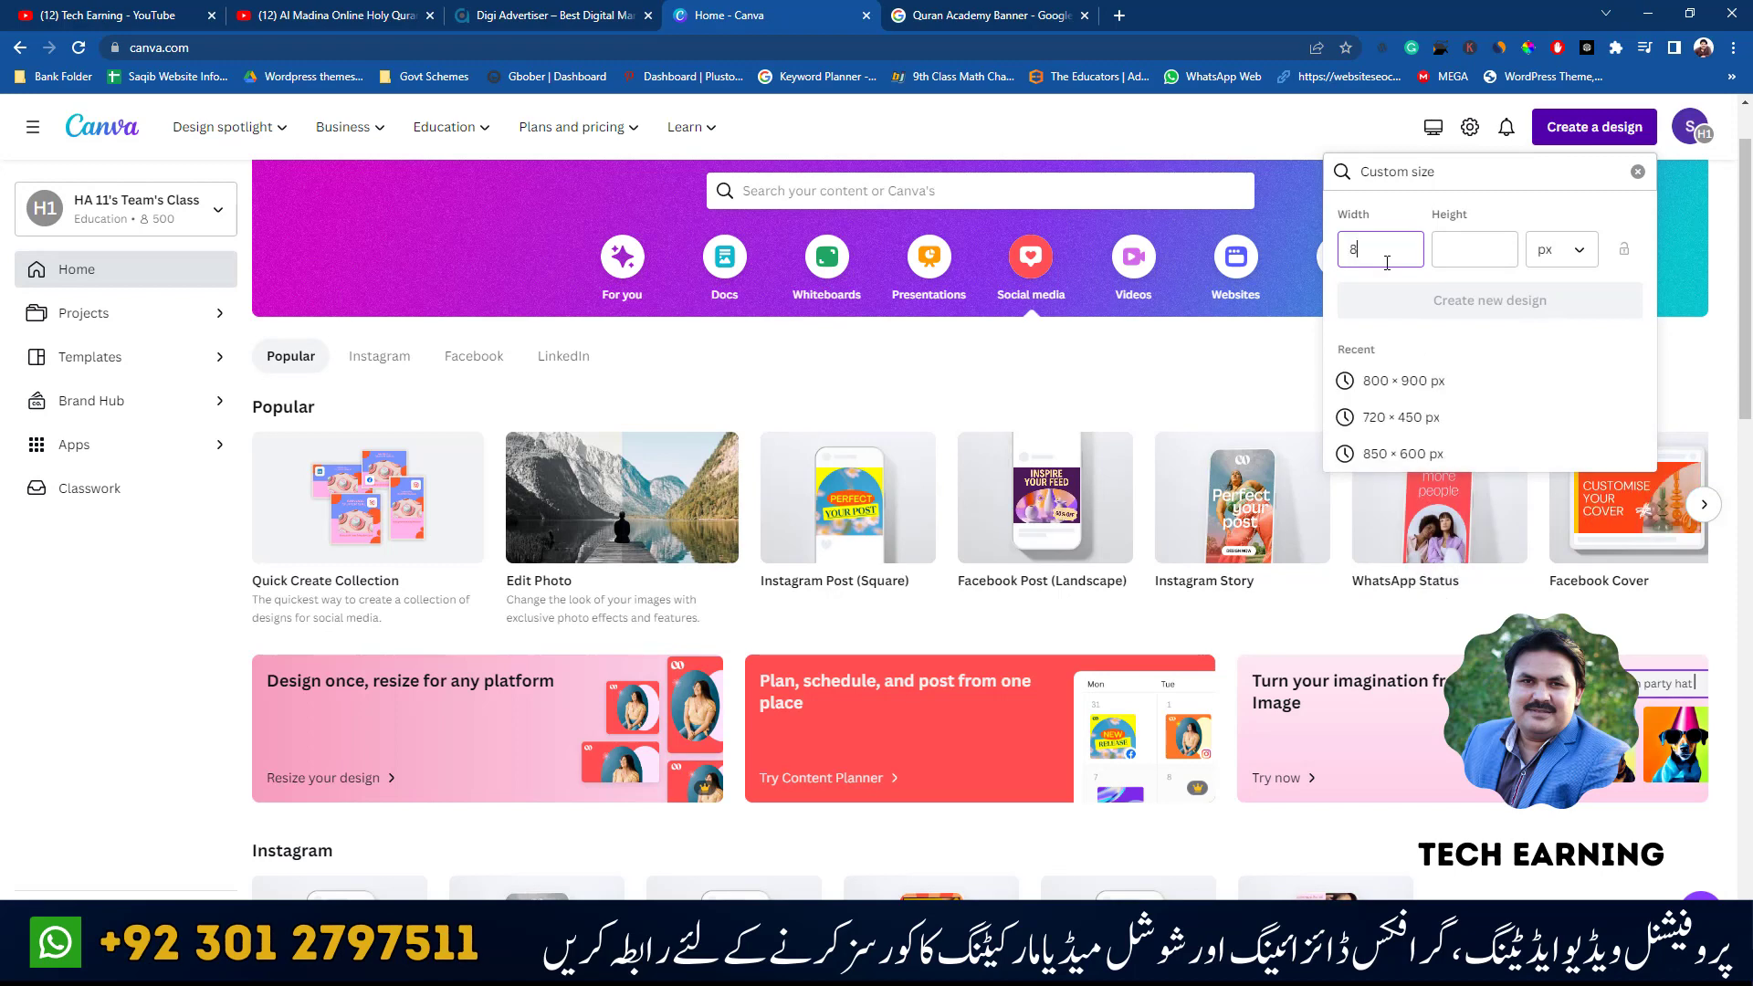
type("800")
key("Tab")
type("800")
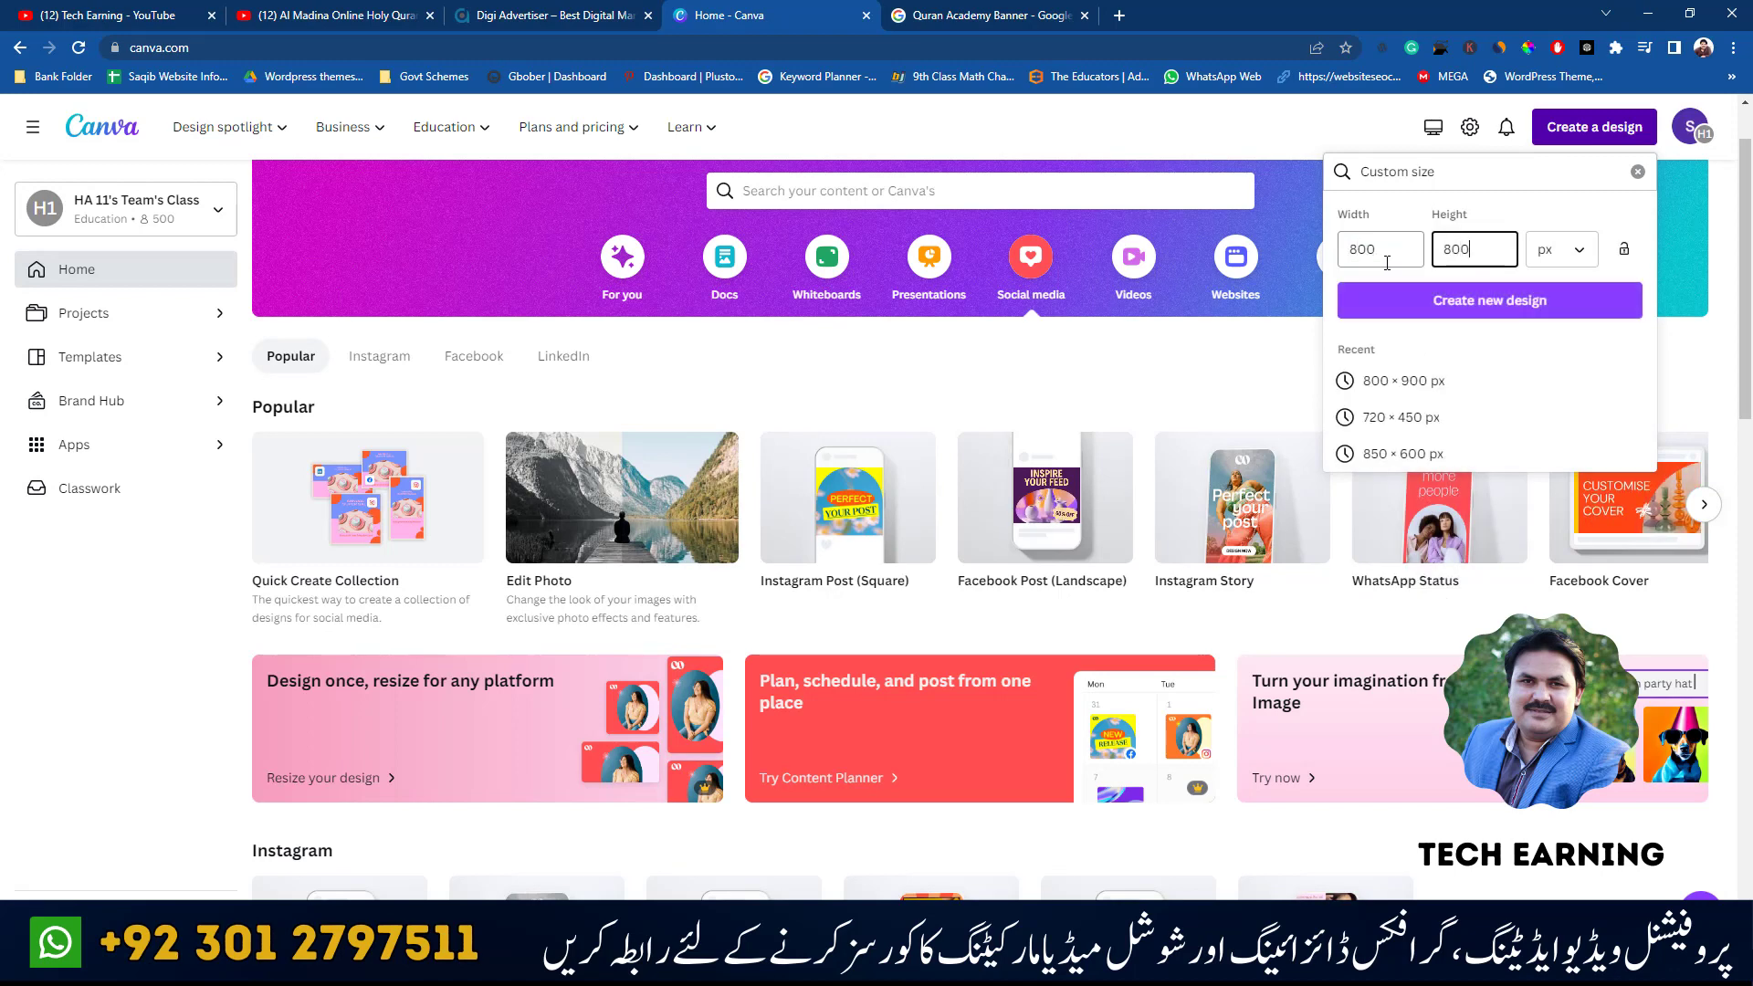
left_click(1435, 301)
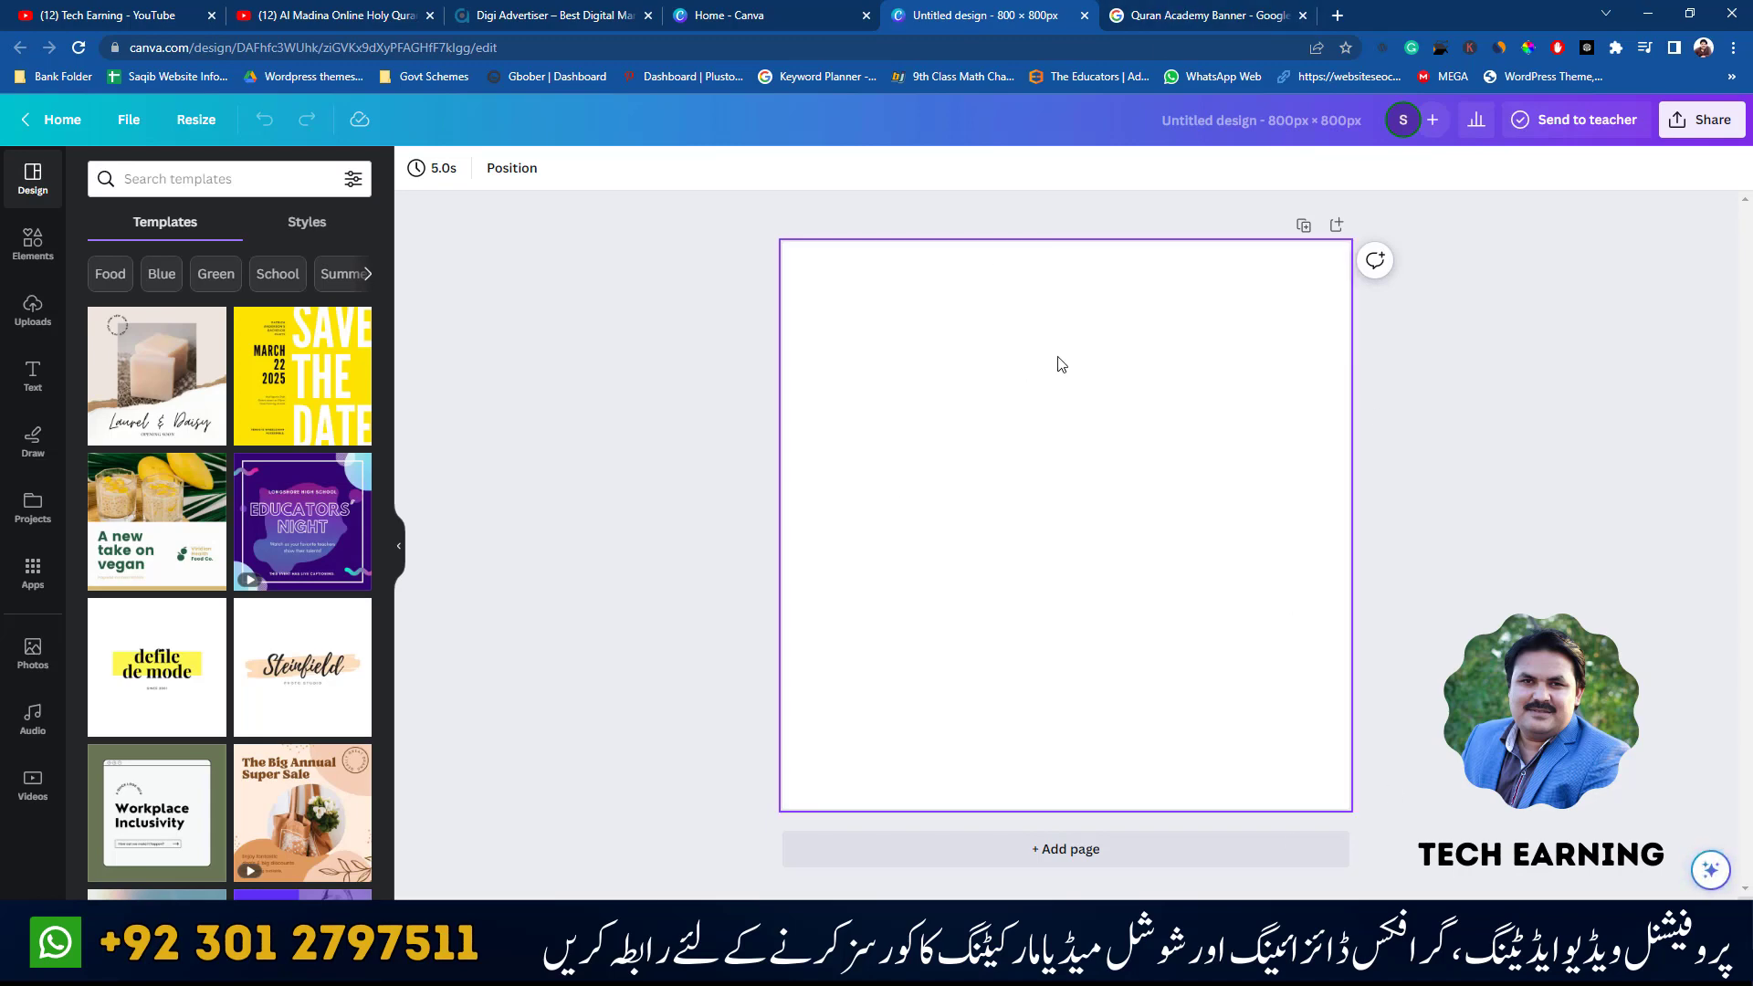
left_click(1207, 14)
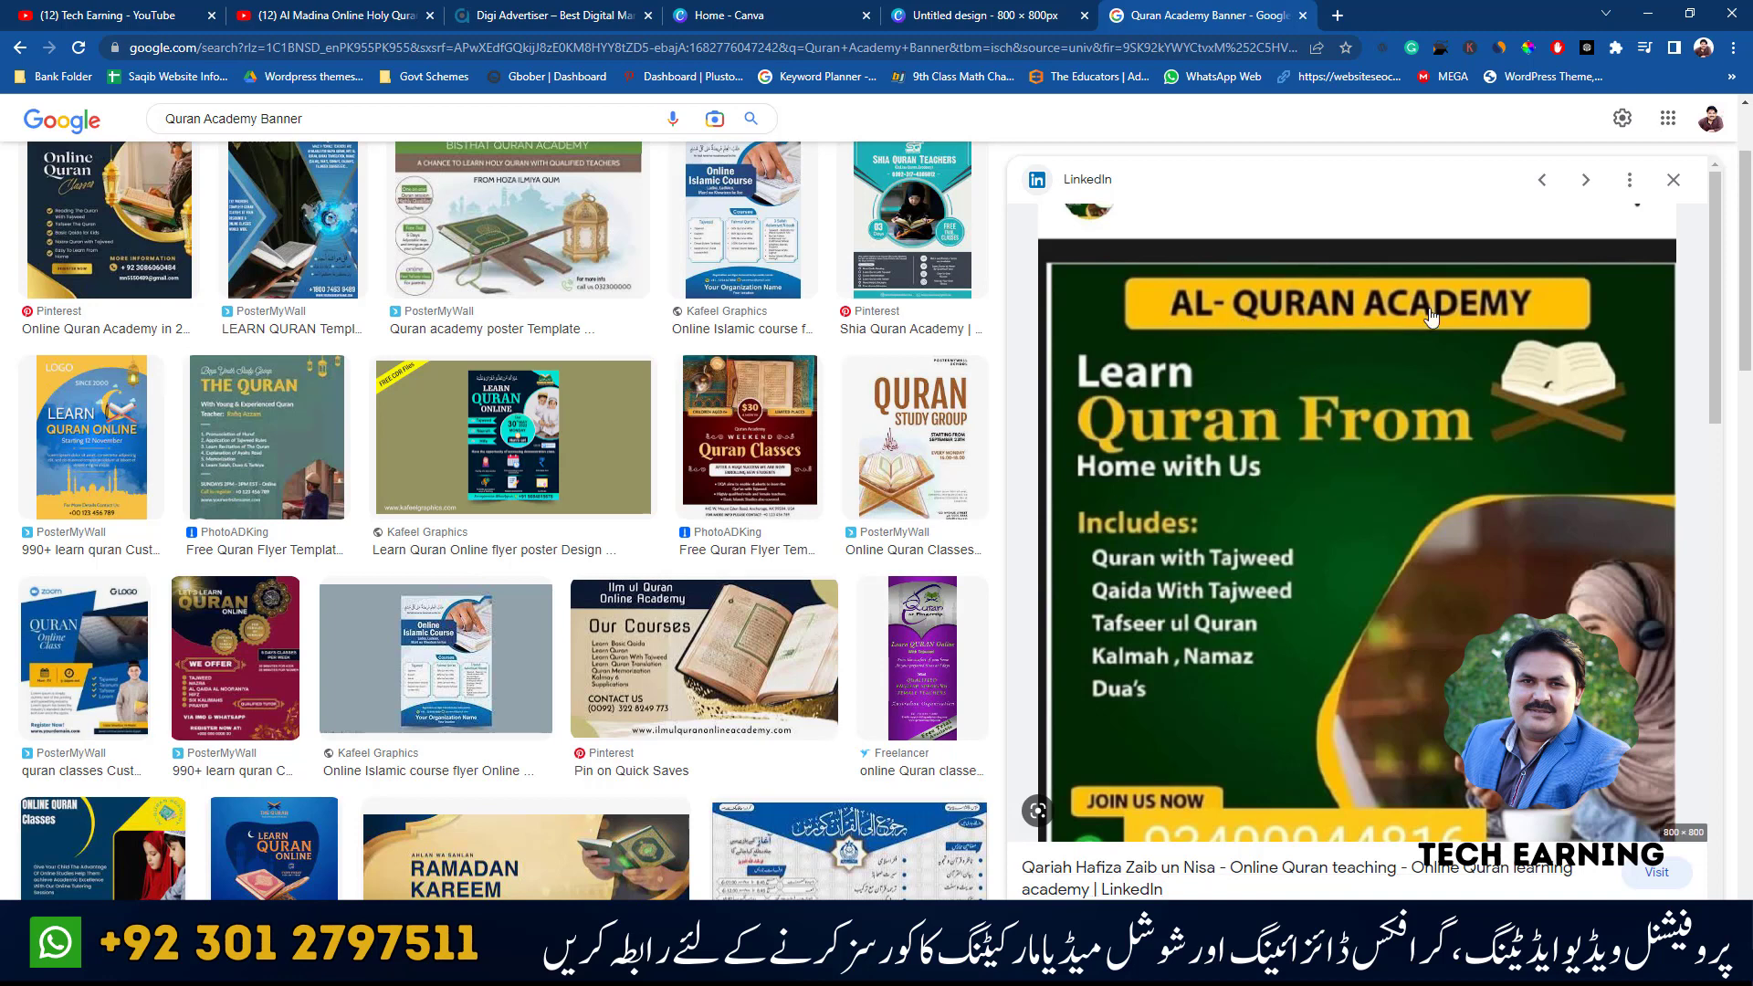
left_click(975, 11)
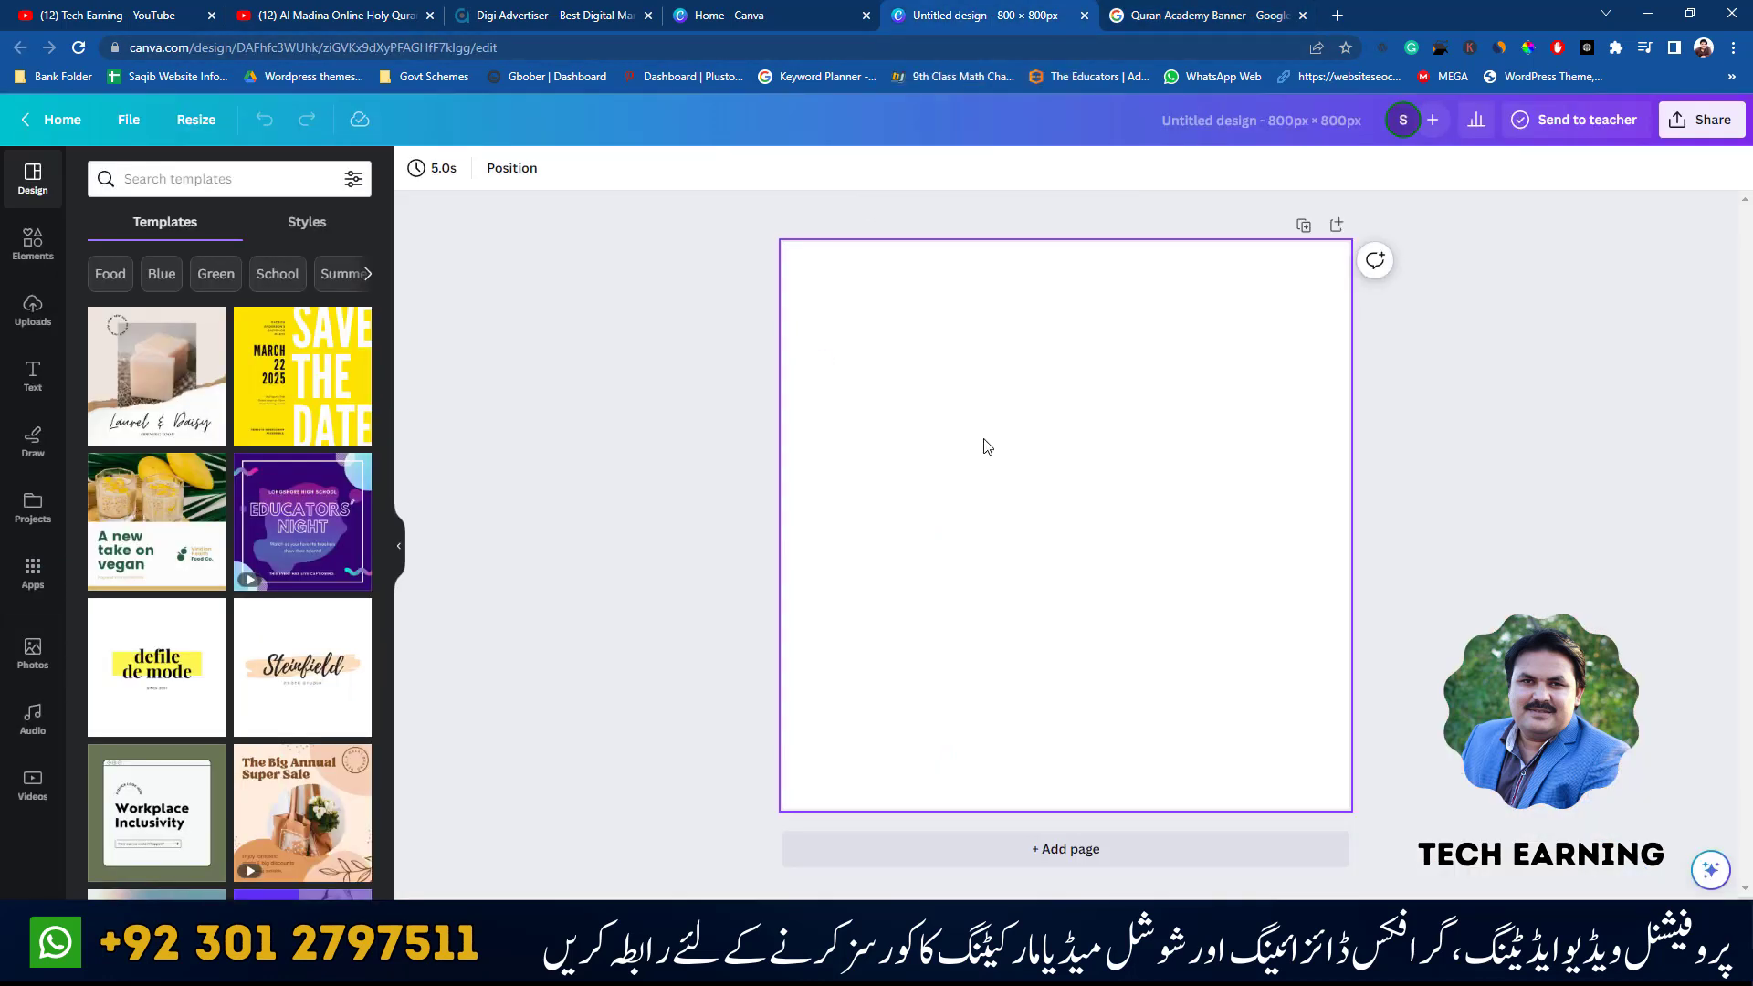
- Add a subheading text box and place it near the upper edge of the blank page
left_click(37, 390)
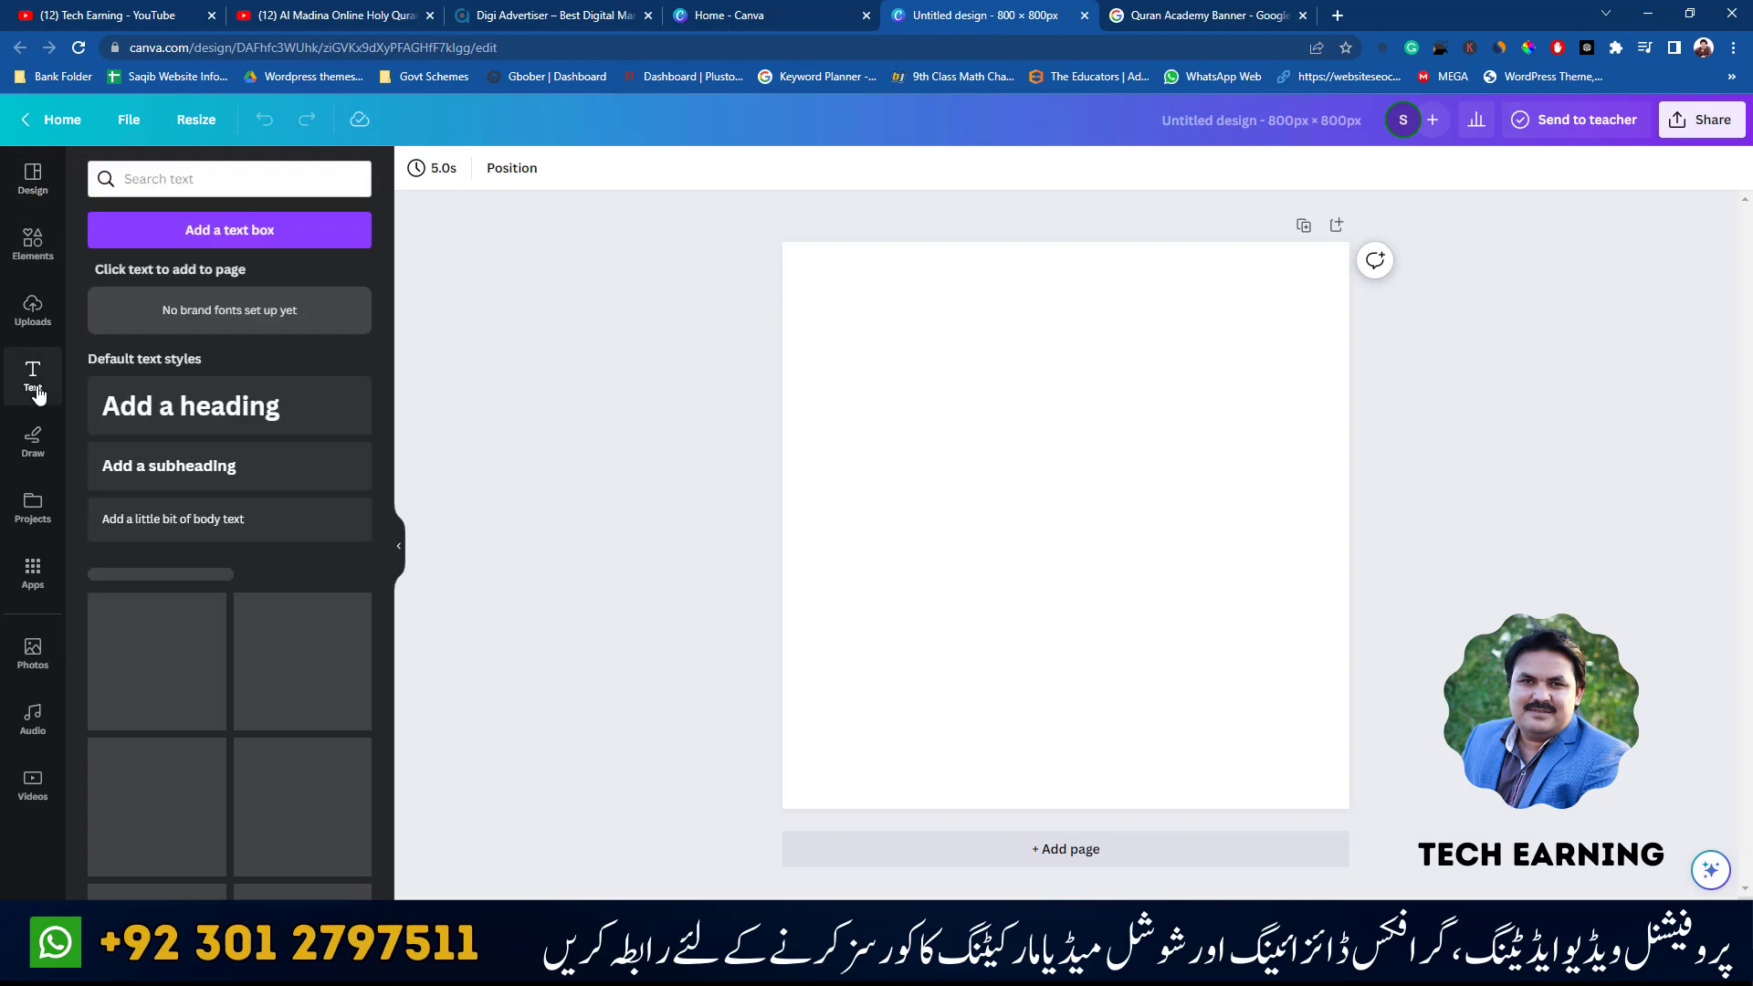
left_click(139, 484)
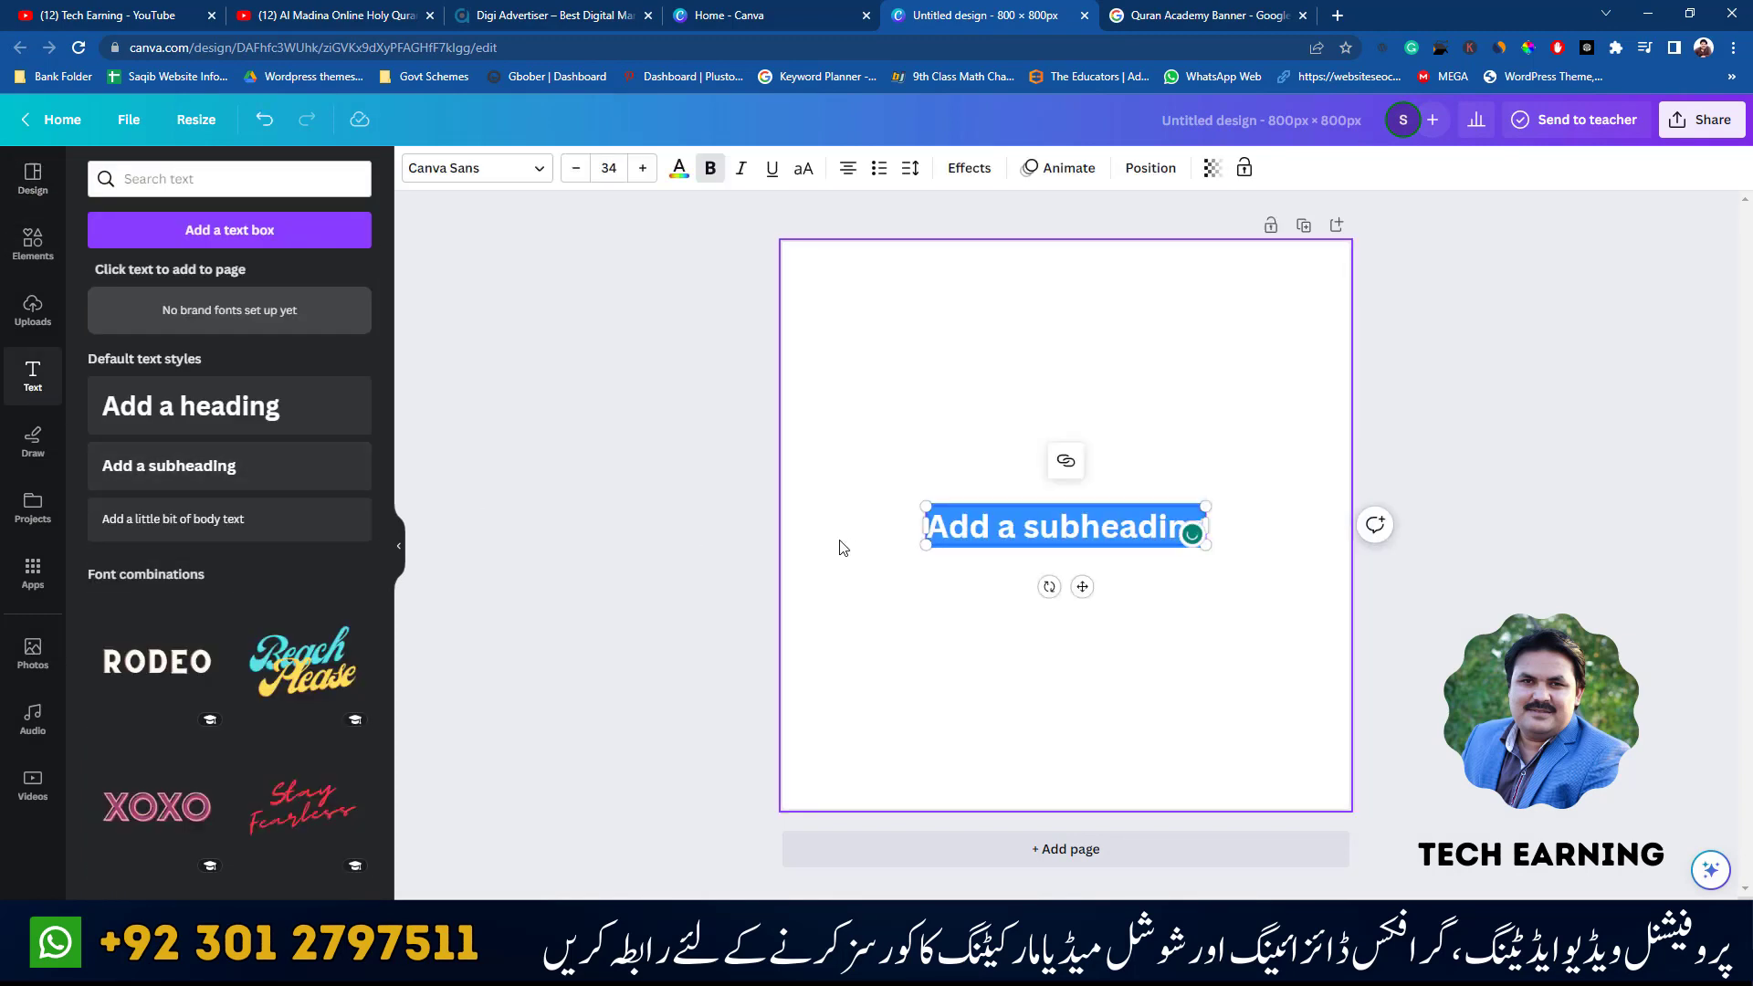
left_click(1005, 559)
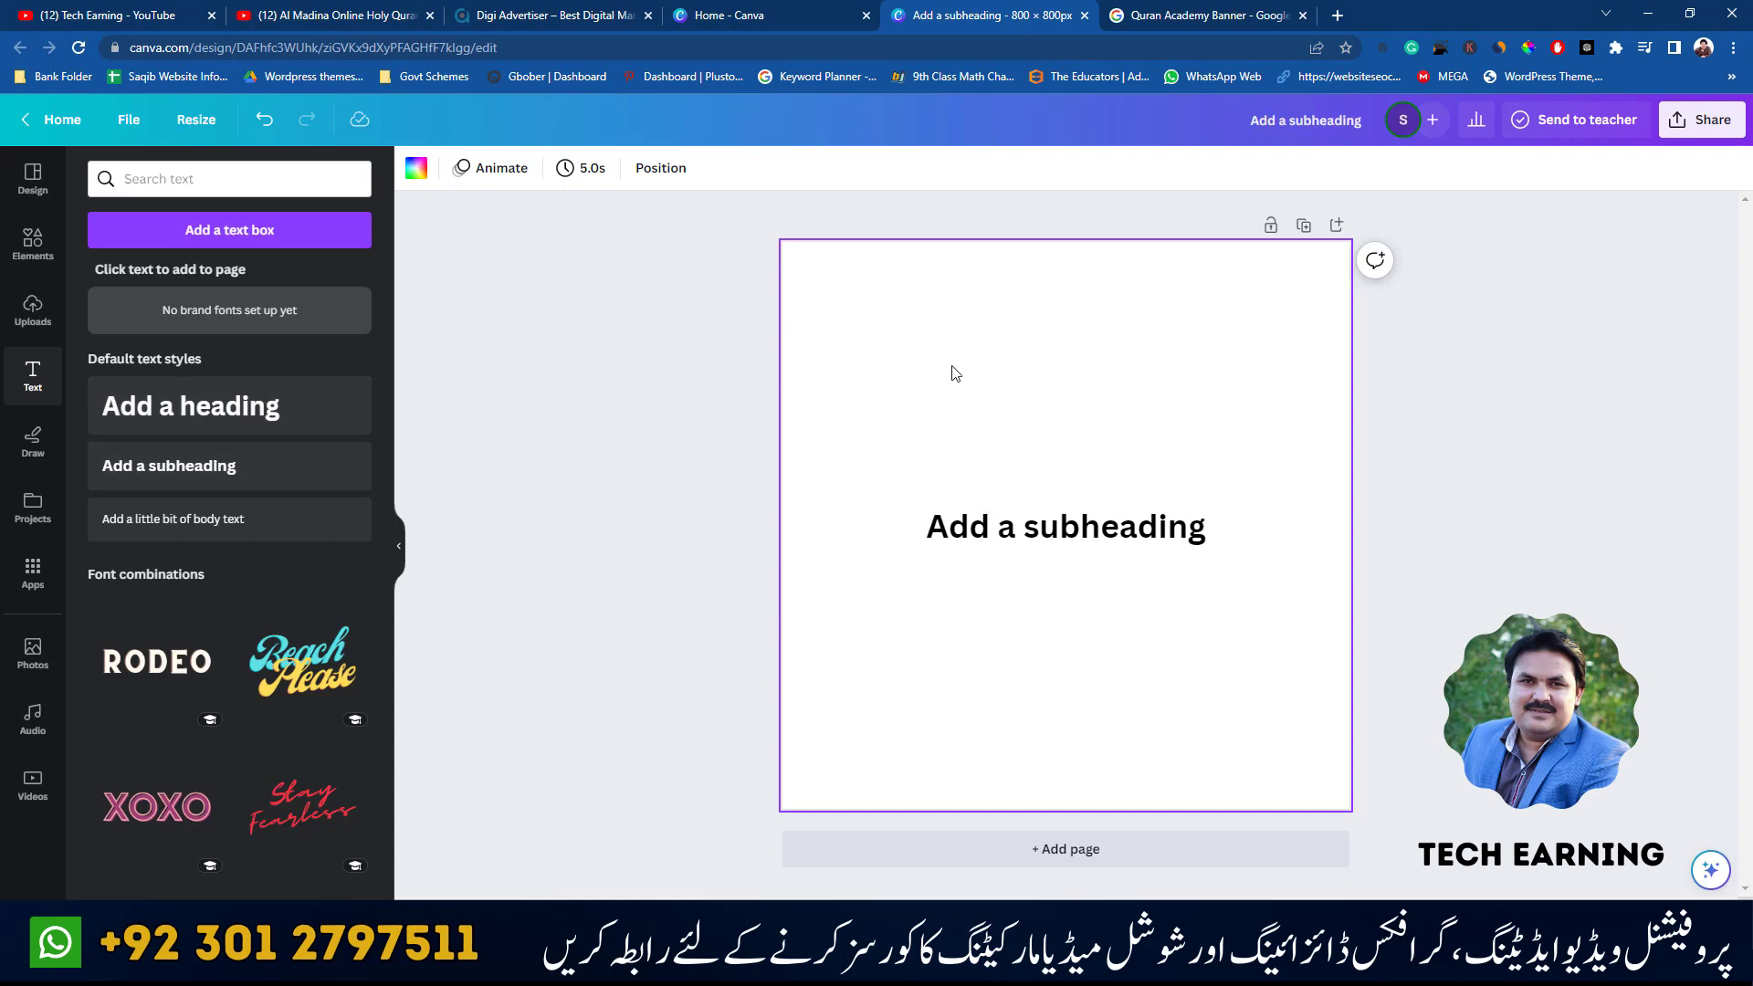
left_click(1046, 521)
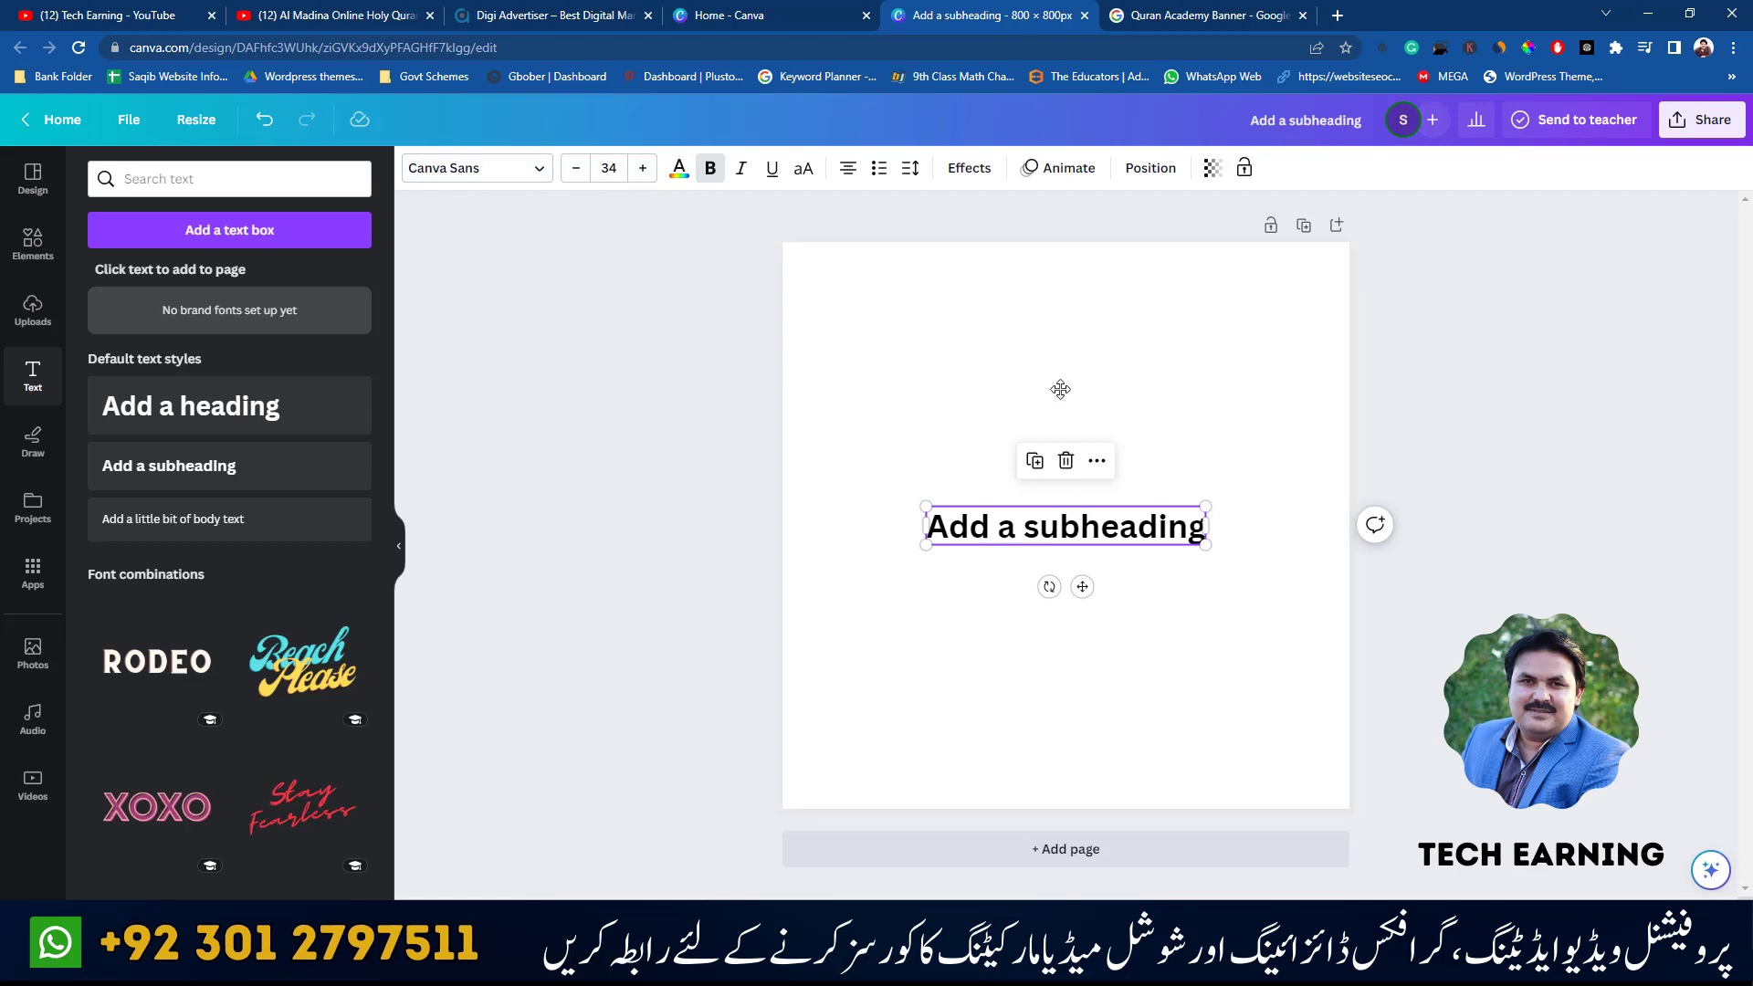
left_click_drag(1075, 533, 1081, 306)
- Replace the subheading's placeholder text with "Heaven Quran Academy"
left_click(1082, 306)
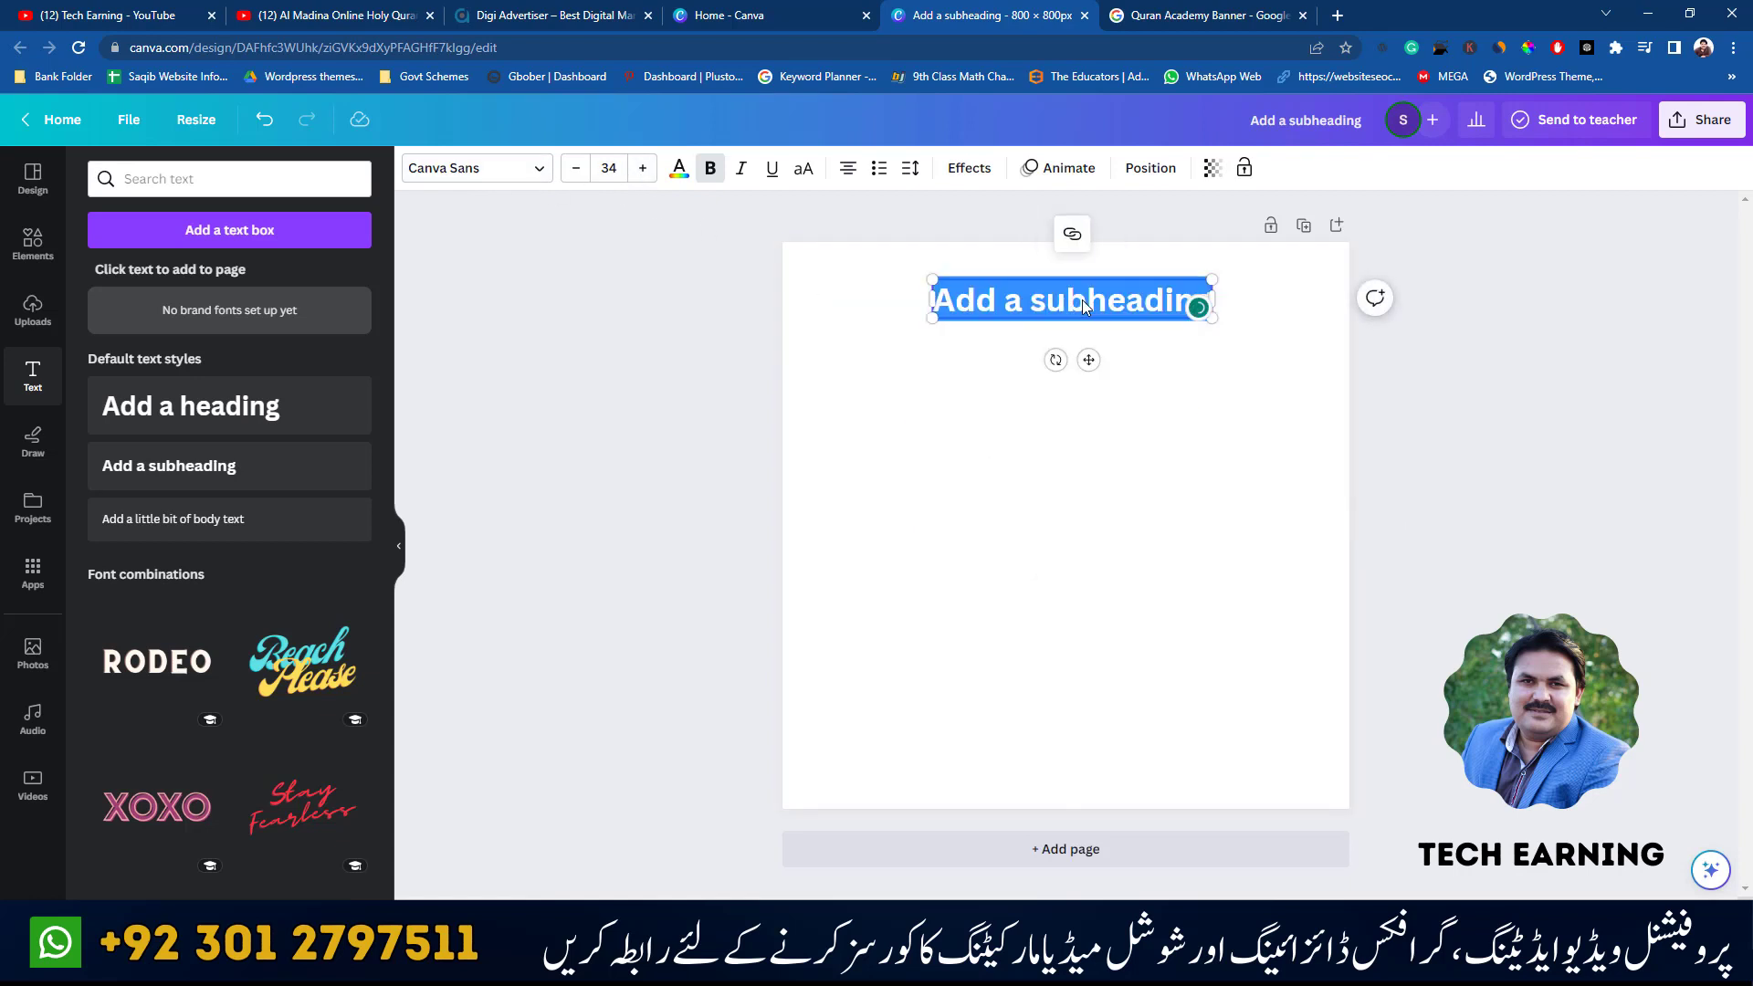
key("BackSpace")
type("Heaven")
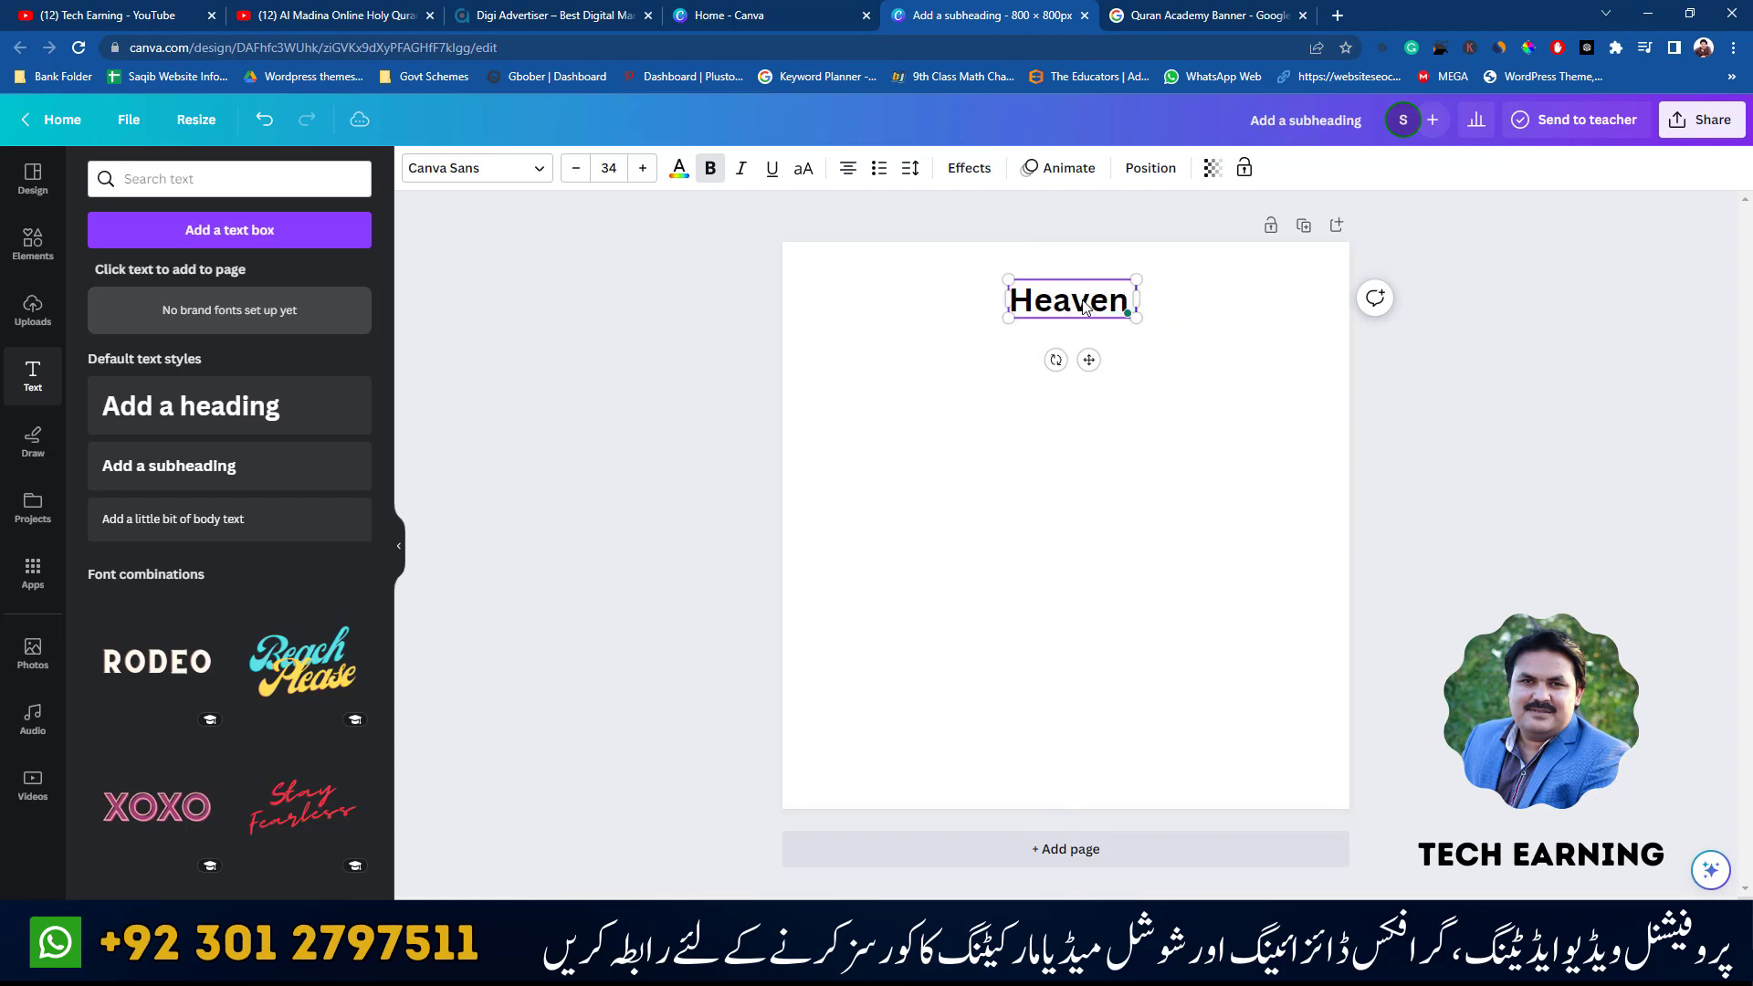
type(" Q")
key("BackSpace")
key("BackSpace")
type("Quran Aca")
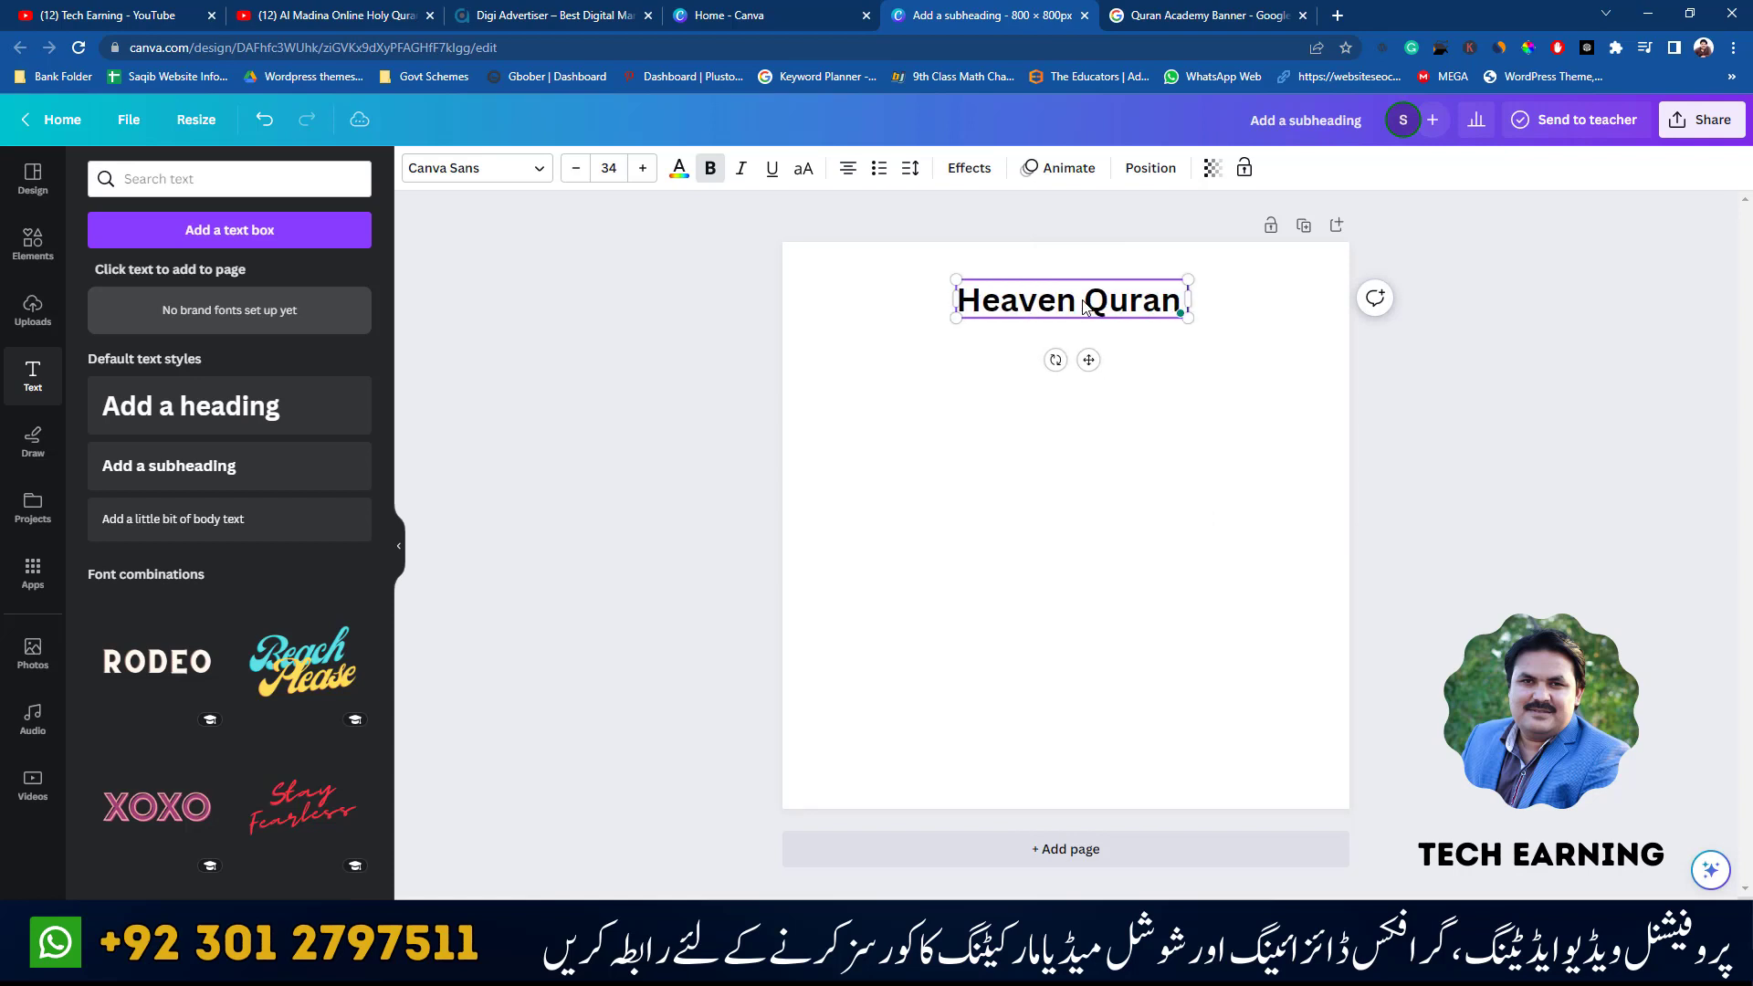
type("demy")
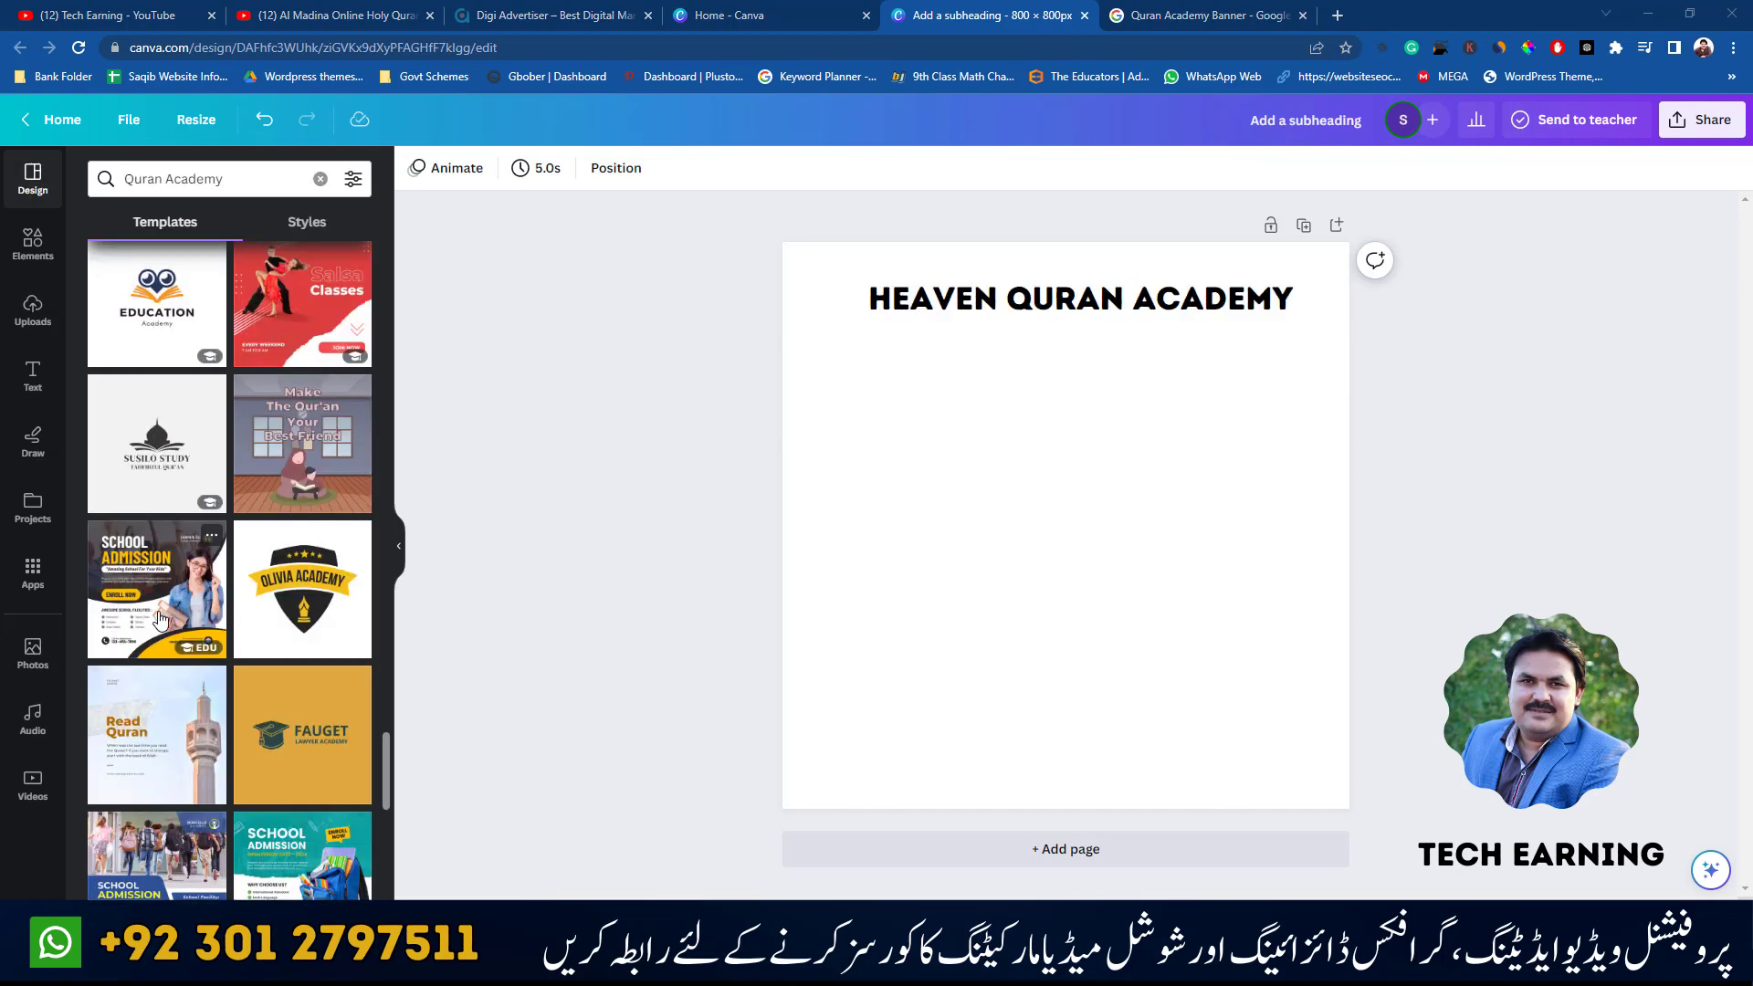
- Add the Black And White Modern School Admission Instagram Post template as a second page and browse its similar templates
left_click(160, 619)
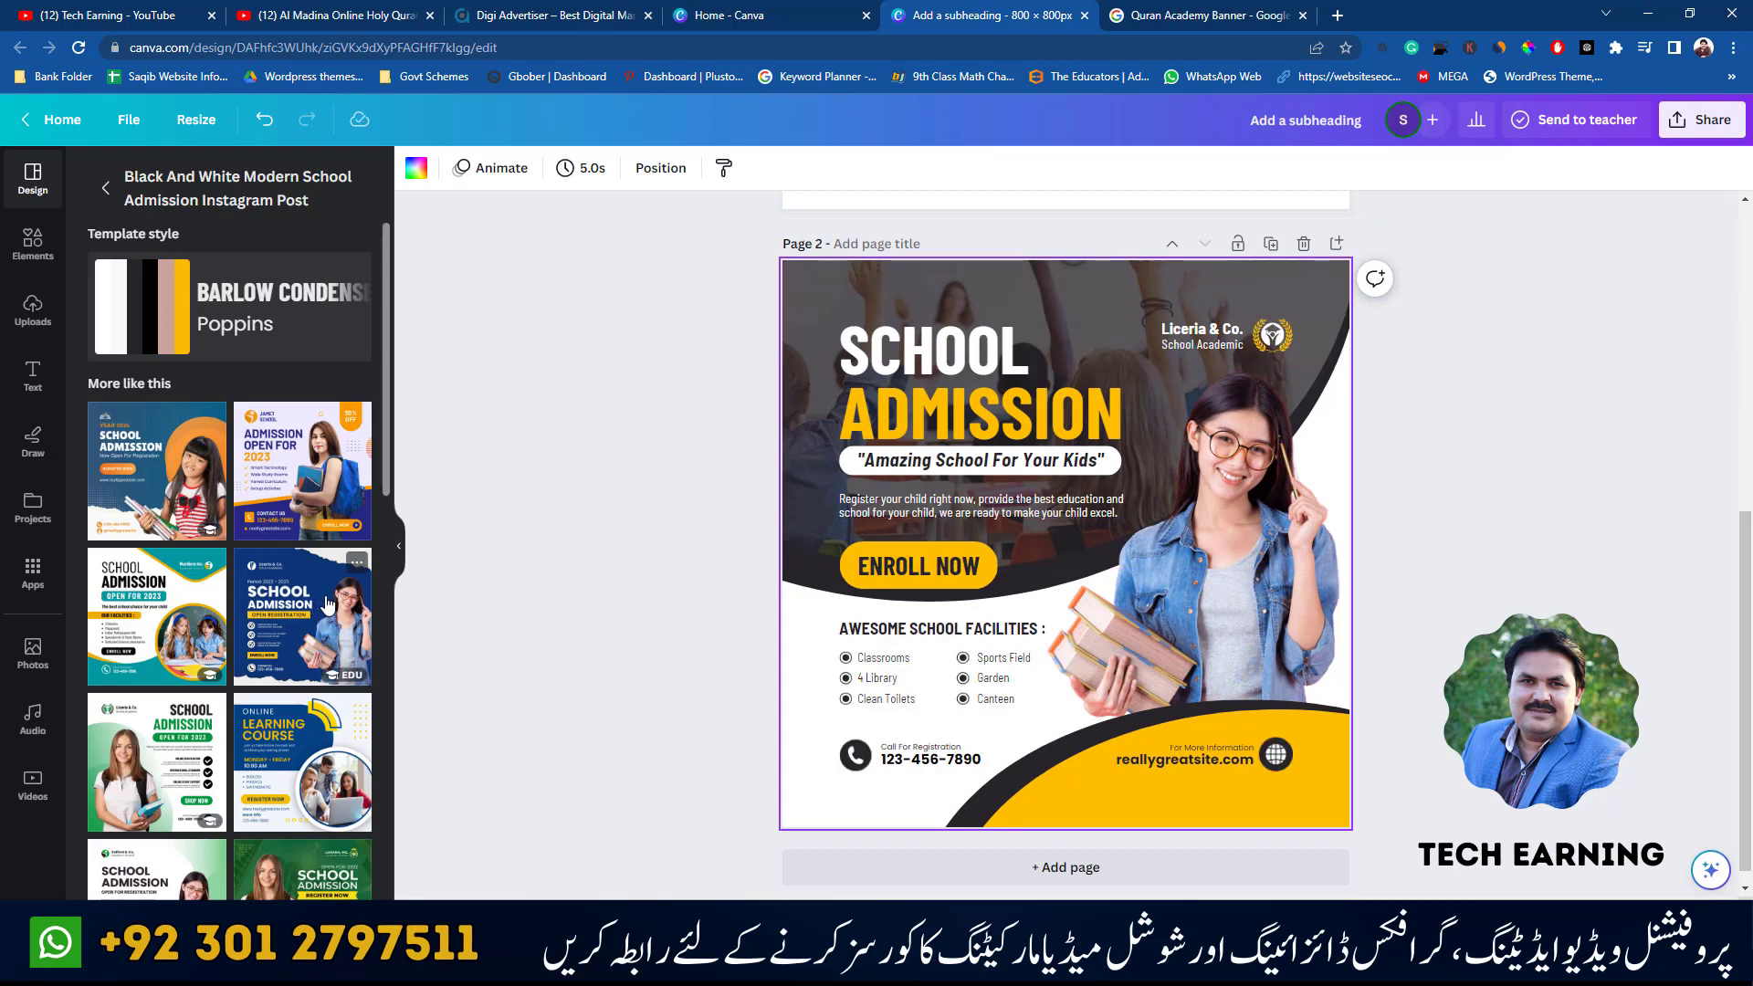
scroll(244, 439, "down", 1)
scroll(243, 439, "down", 4)
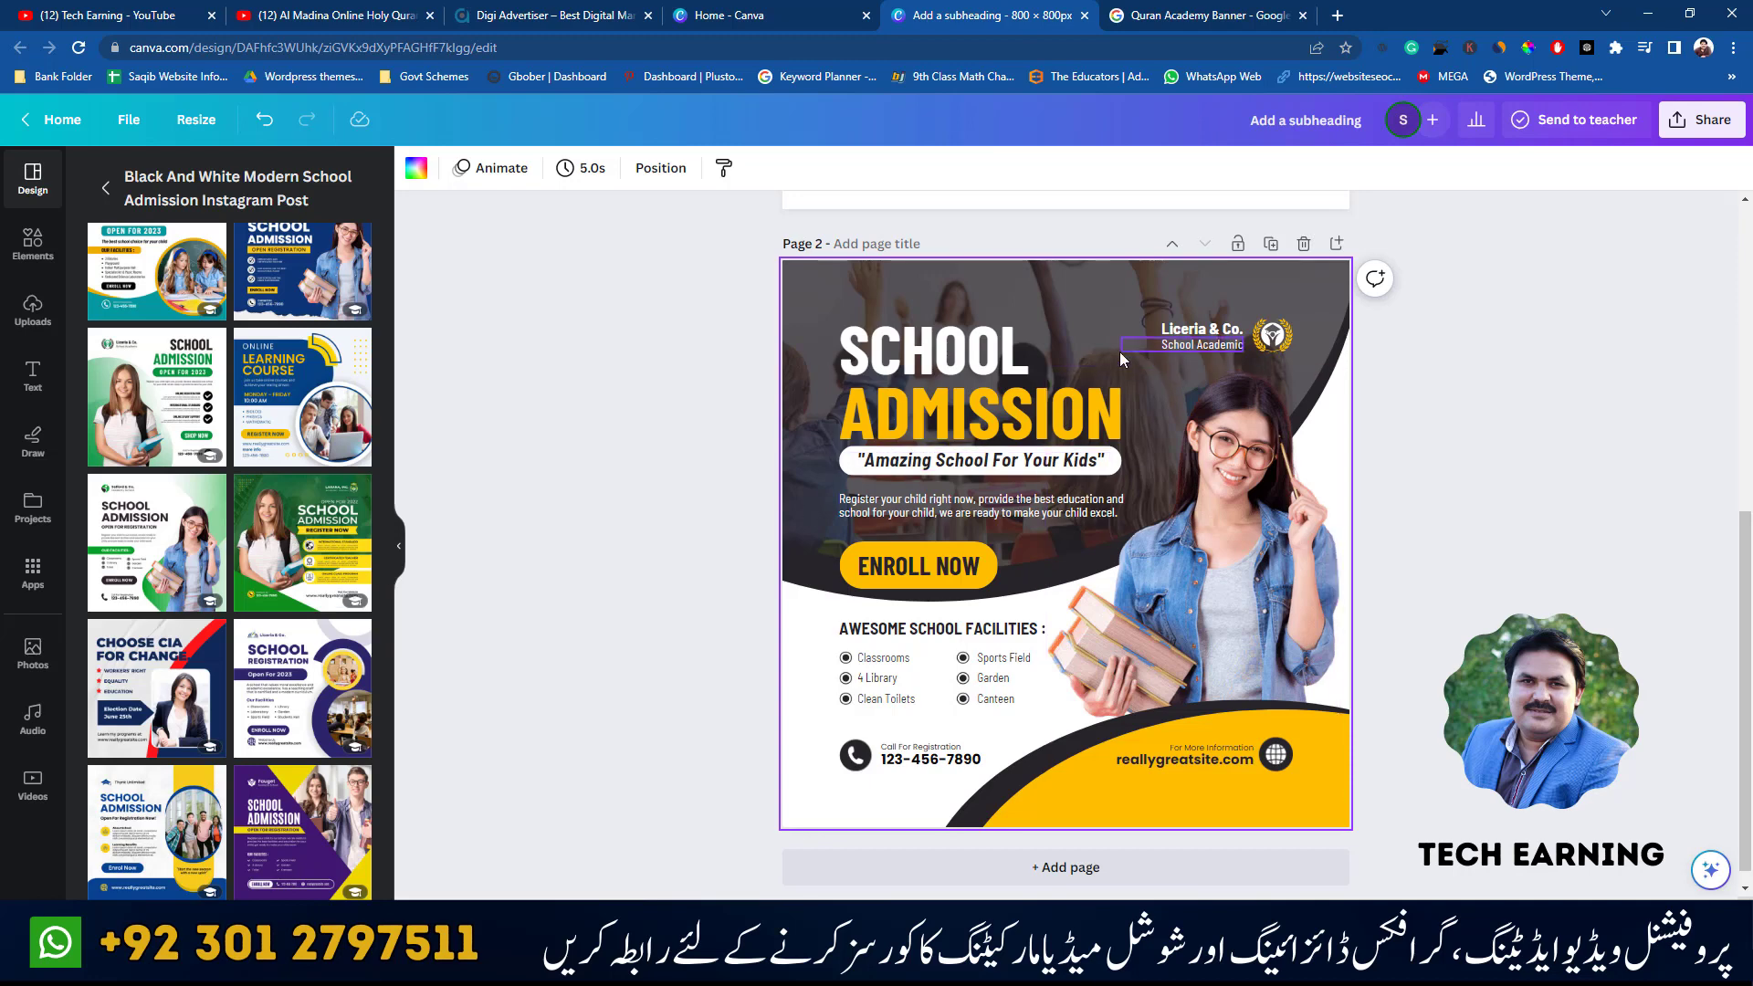
- Delete the Liceria & Co. School Academic text and its round logo from page 2
left_click(1267, 336)
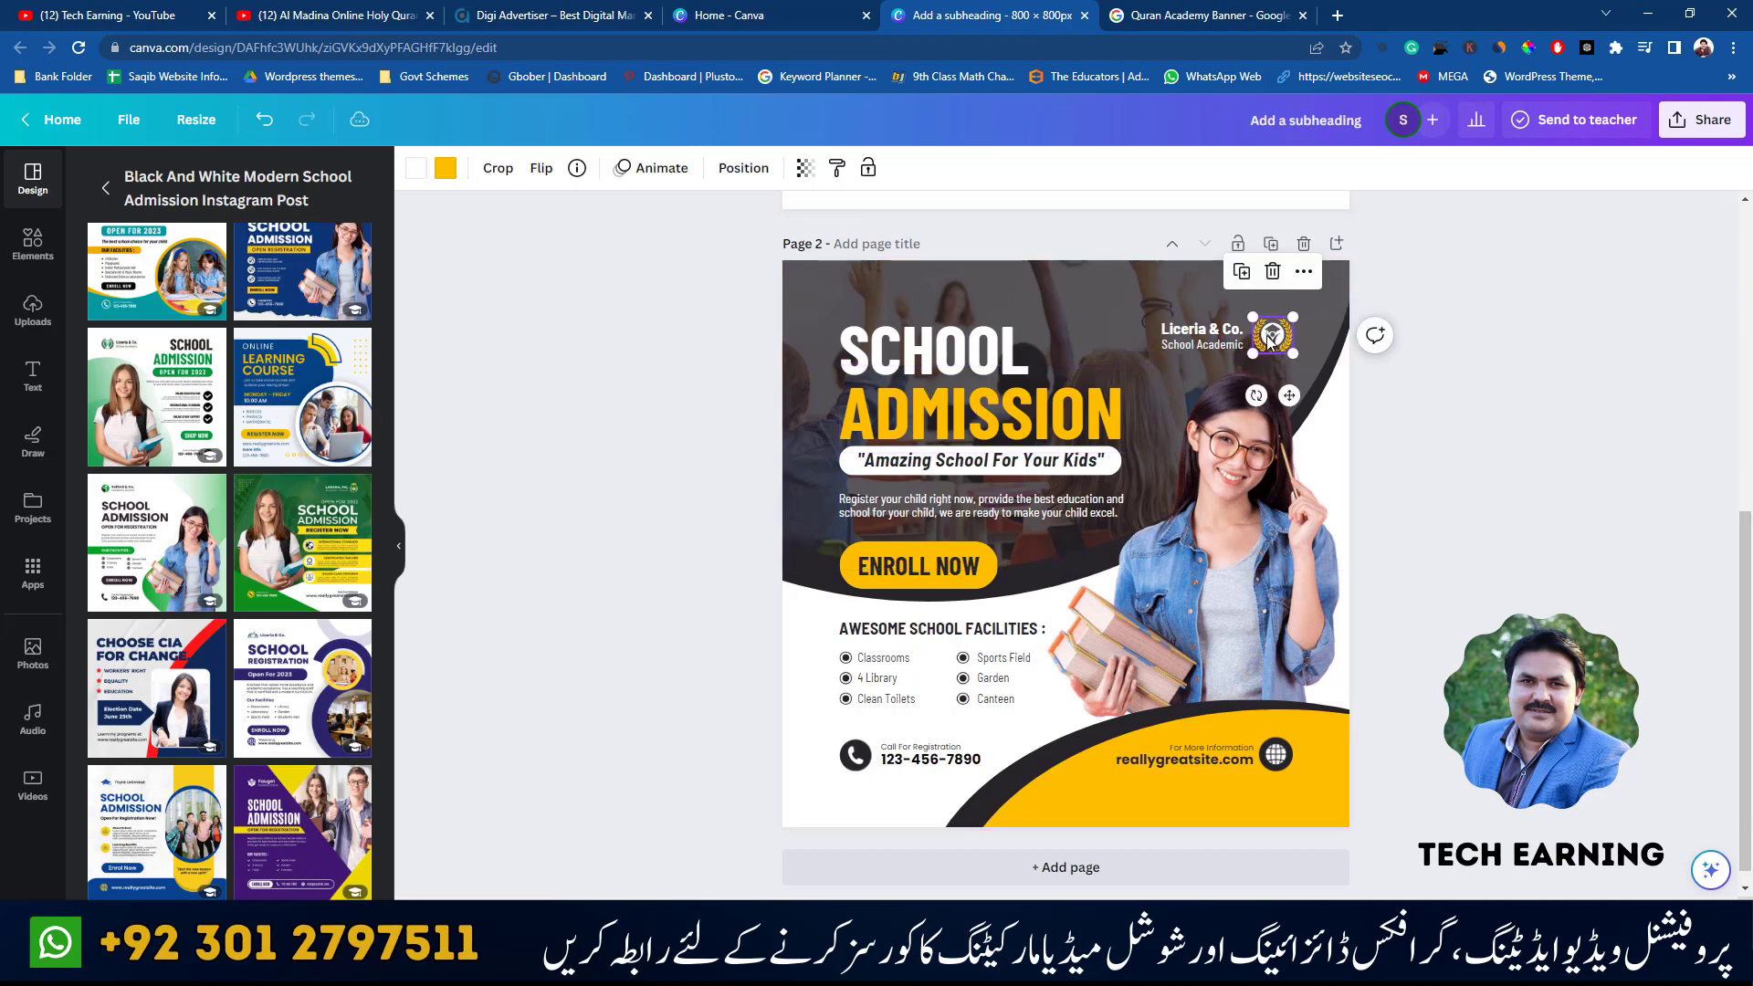
left_click(1212, 343)
key("Delete")
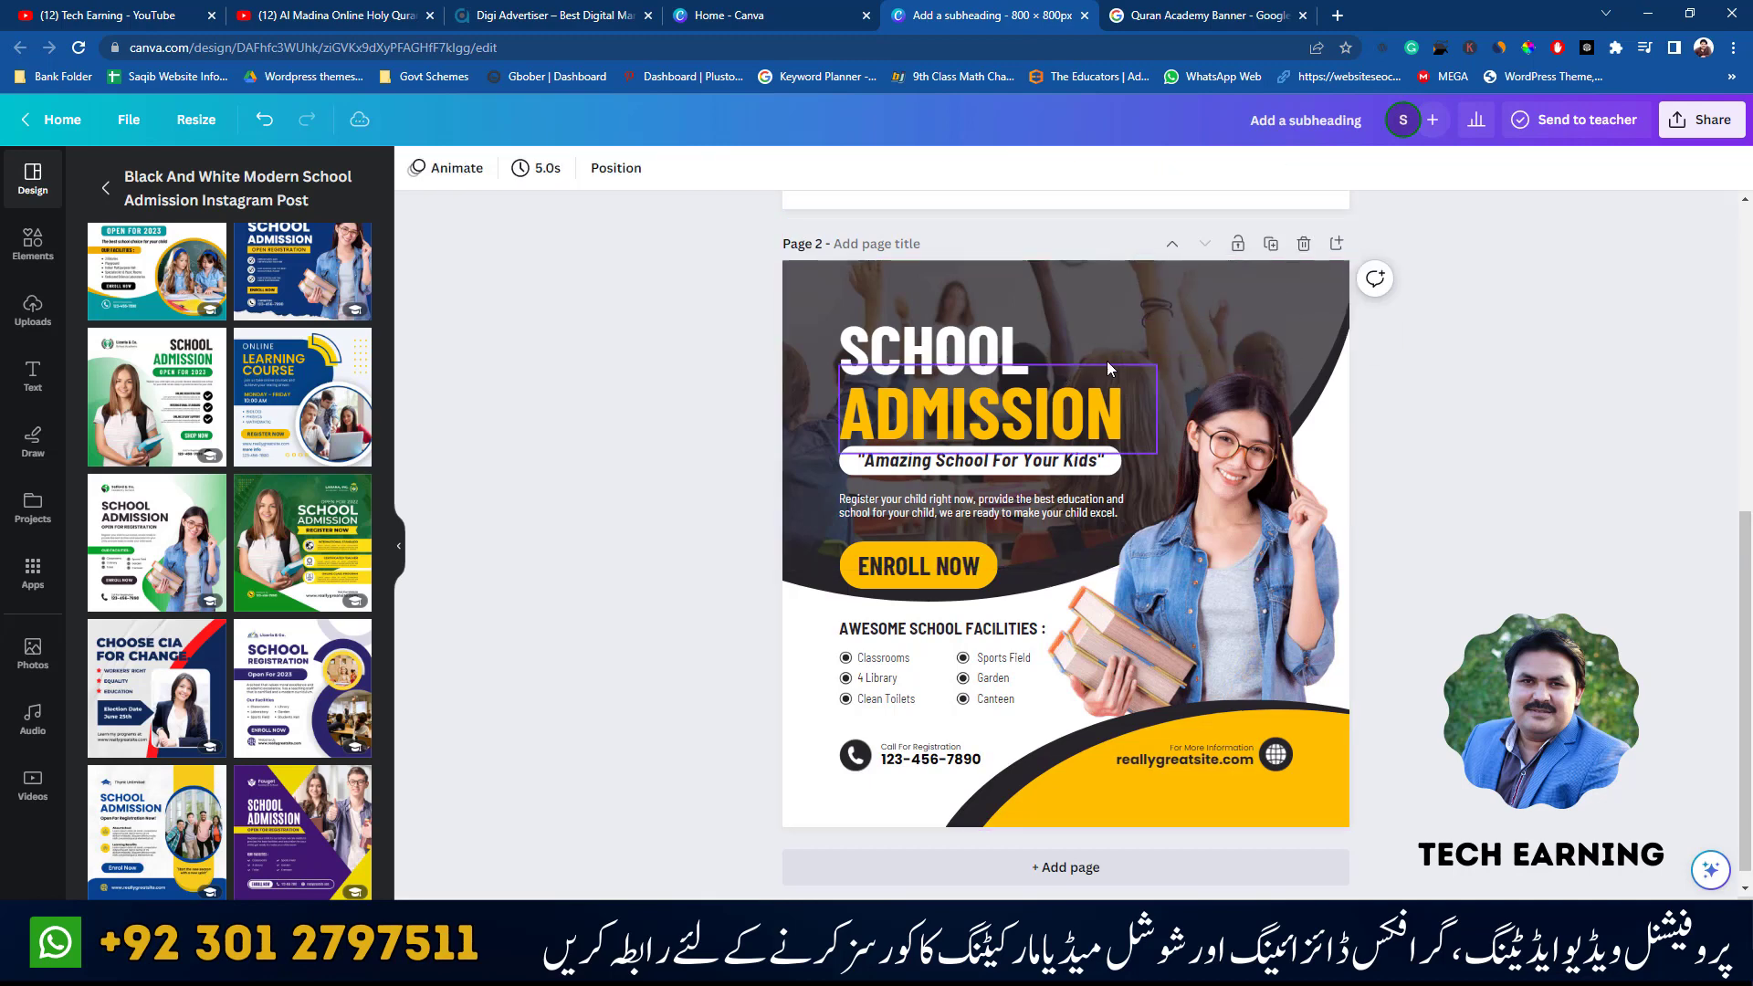
- Move the SCHOOL heading down over the tagline and move the ADMISSION heading to the upper part of page 2
left_click(979, 342)
left_click_drag(979, 341, 1078, 318)
left_click_drag(1097, 332, 1145, 466)
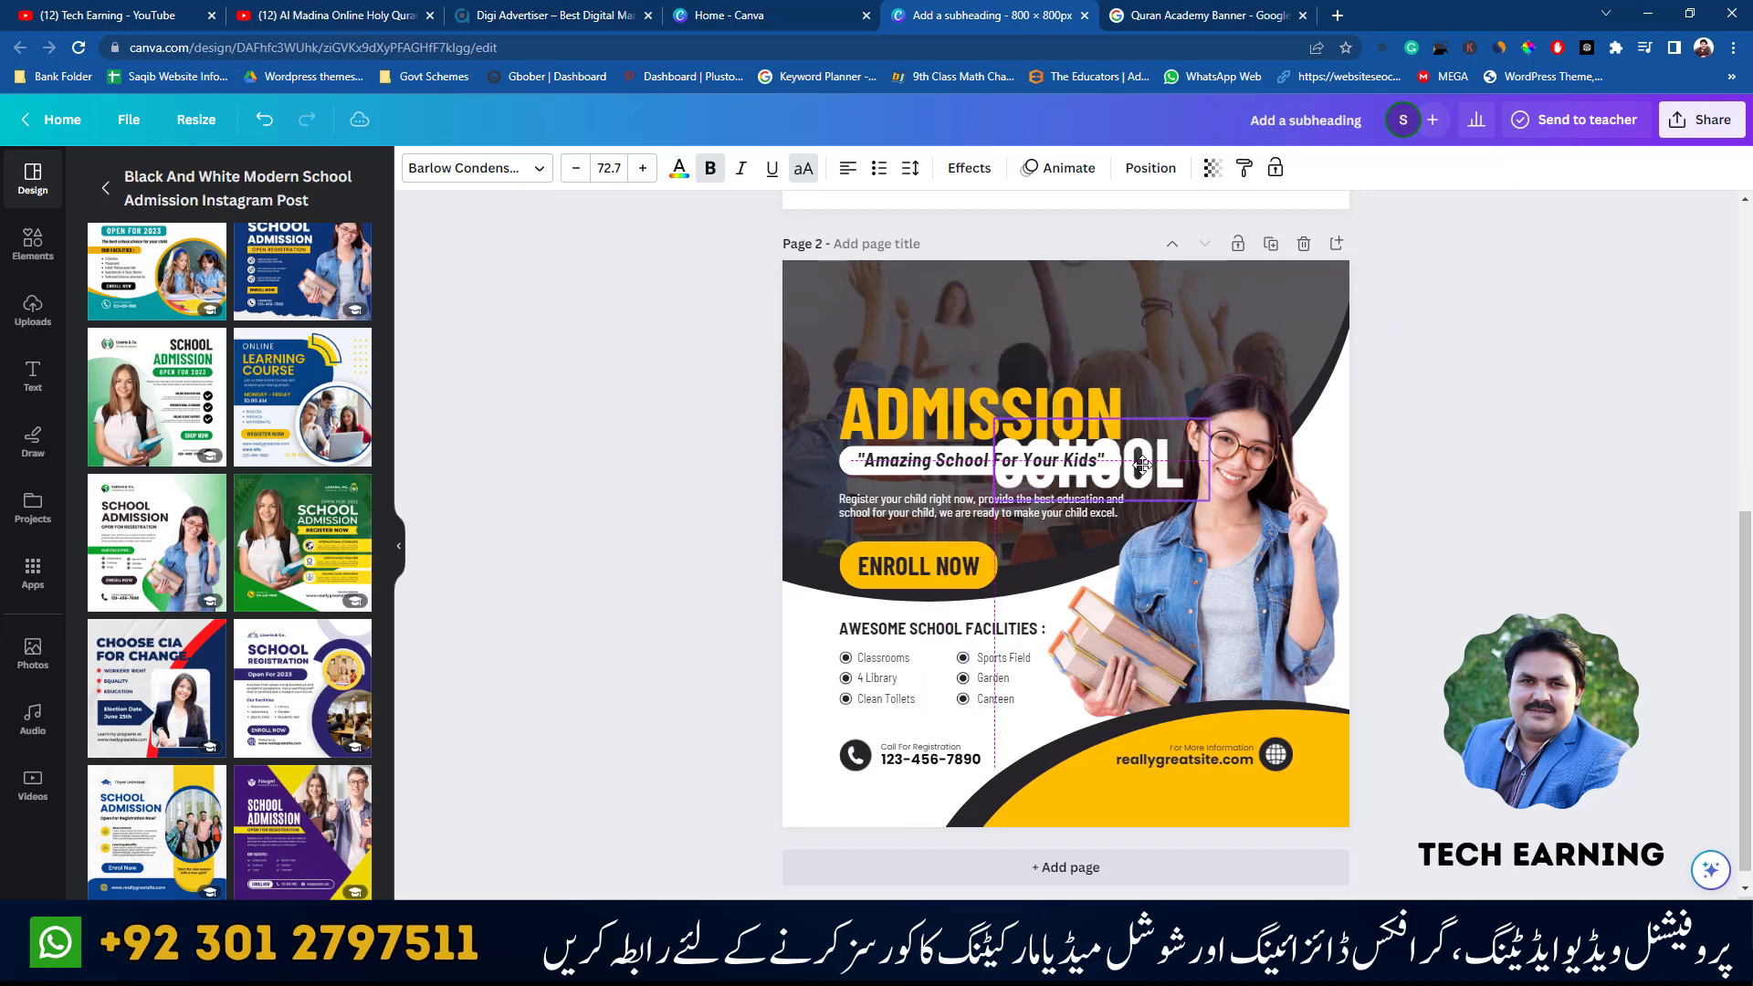
left_click_drag(956, 404, 972, 312)
- Replace the ADMISSION heading's text with "HEAVEN QURAN ACADEMY"
double_click(973, 312)
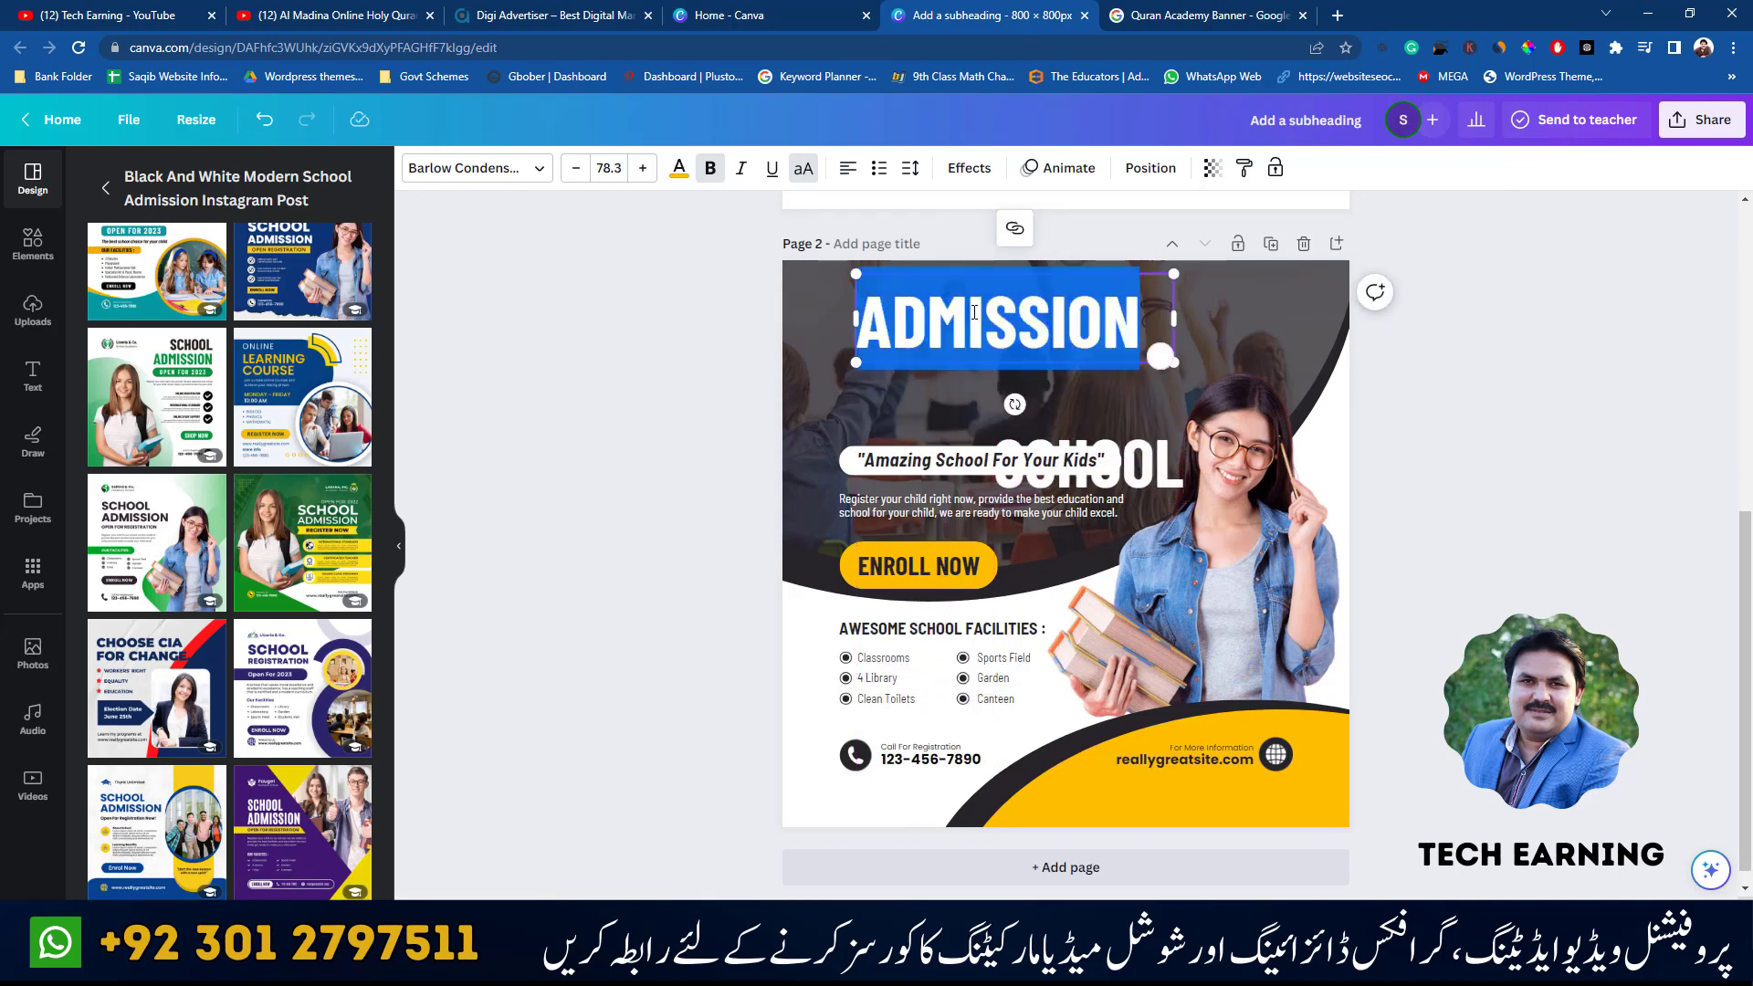
type("HEAV")
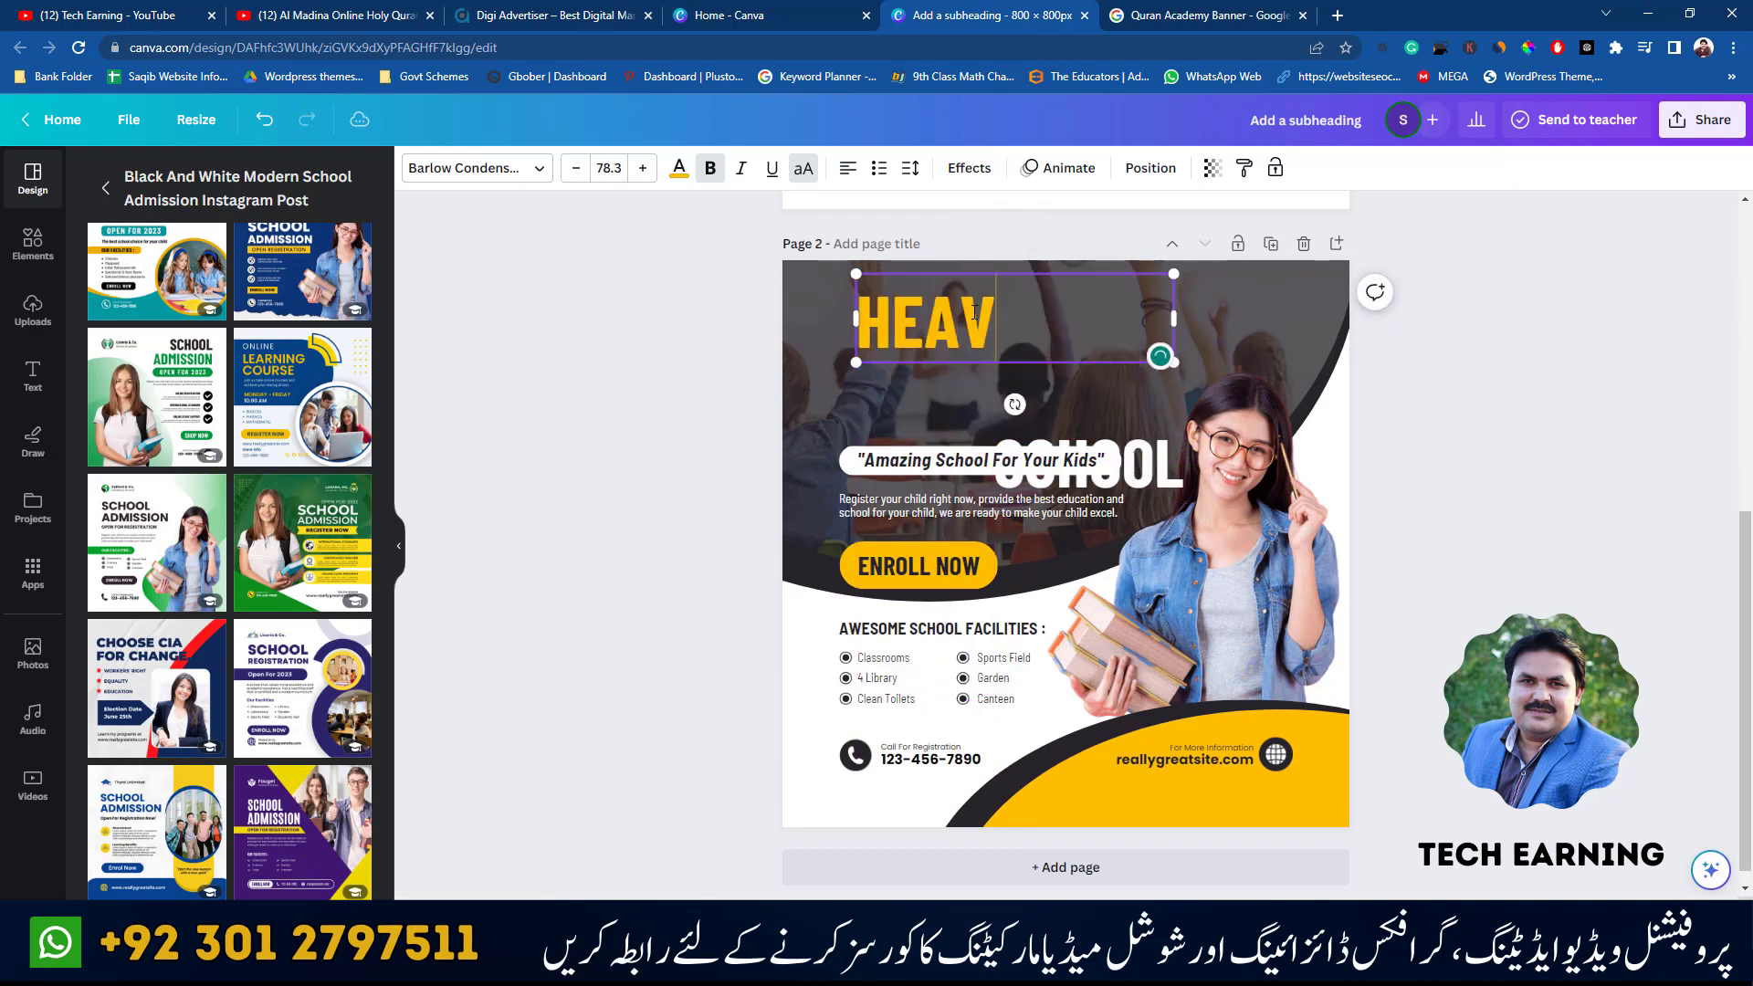
type("EN ONLINE Q")
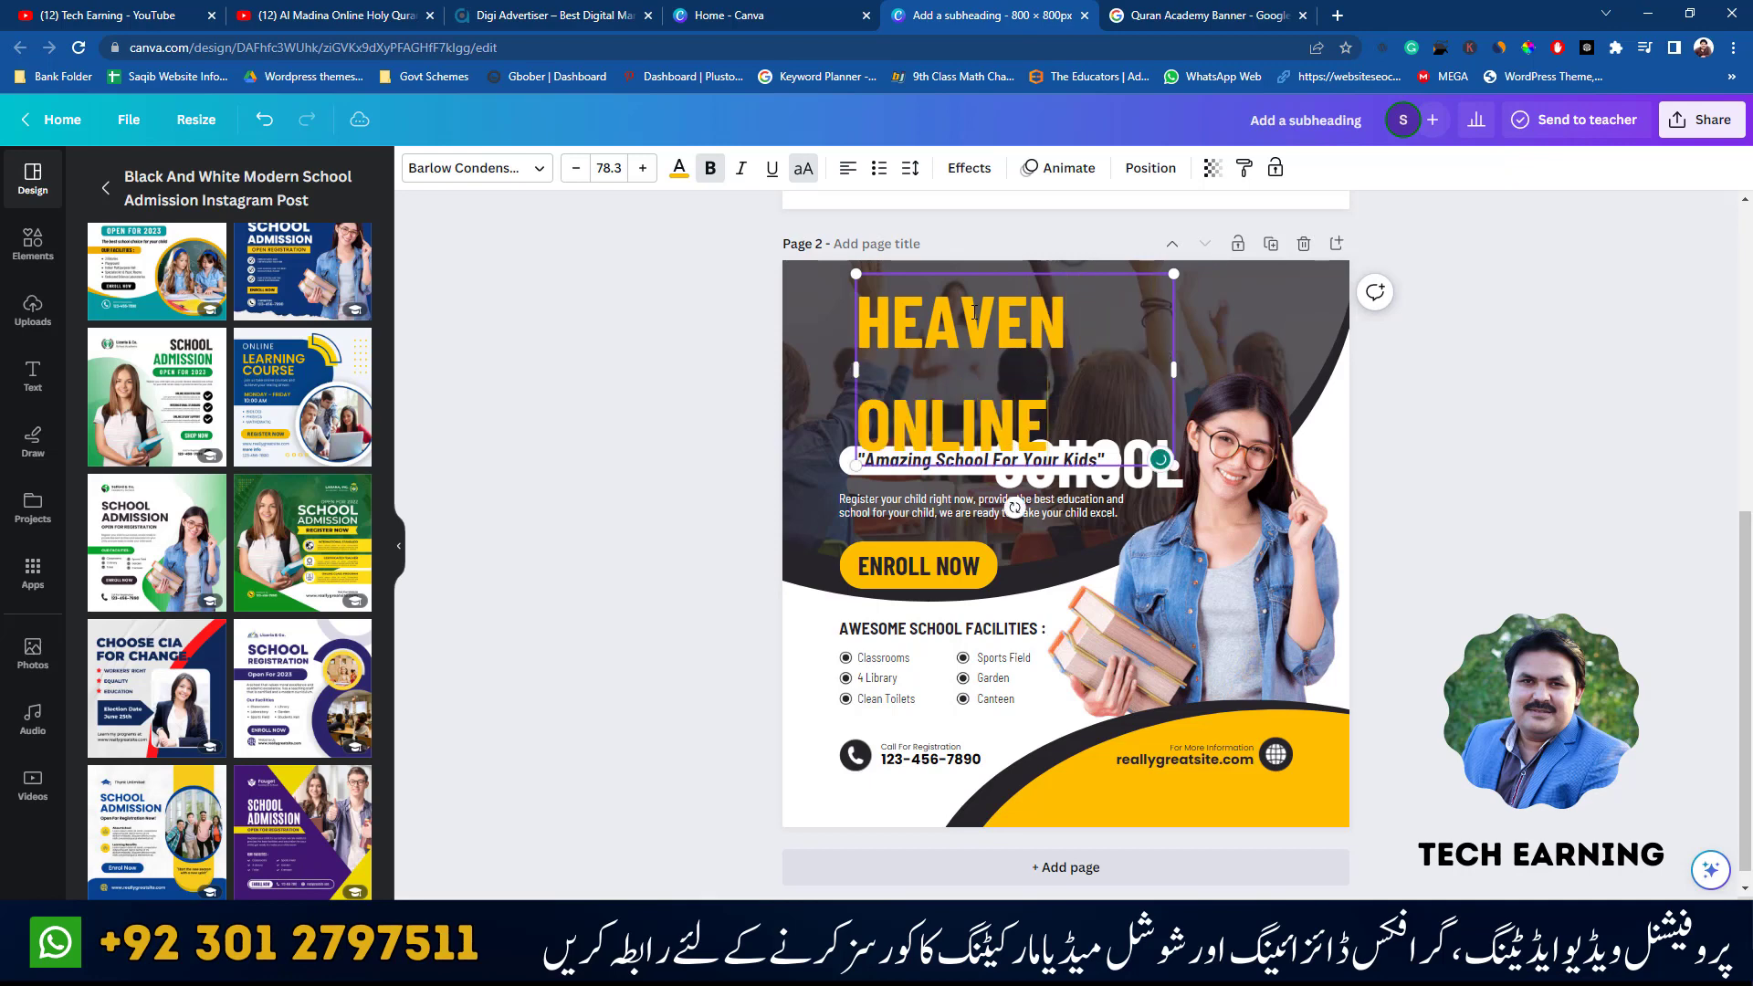
key("BackSpace")
key("BackSpace")
key("BackSpace")
key("BackSpace")
key("BackSpace")
key("BackSpace")
key("BackSpace")
key("BackSpace")
key("BackSpace")
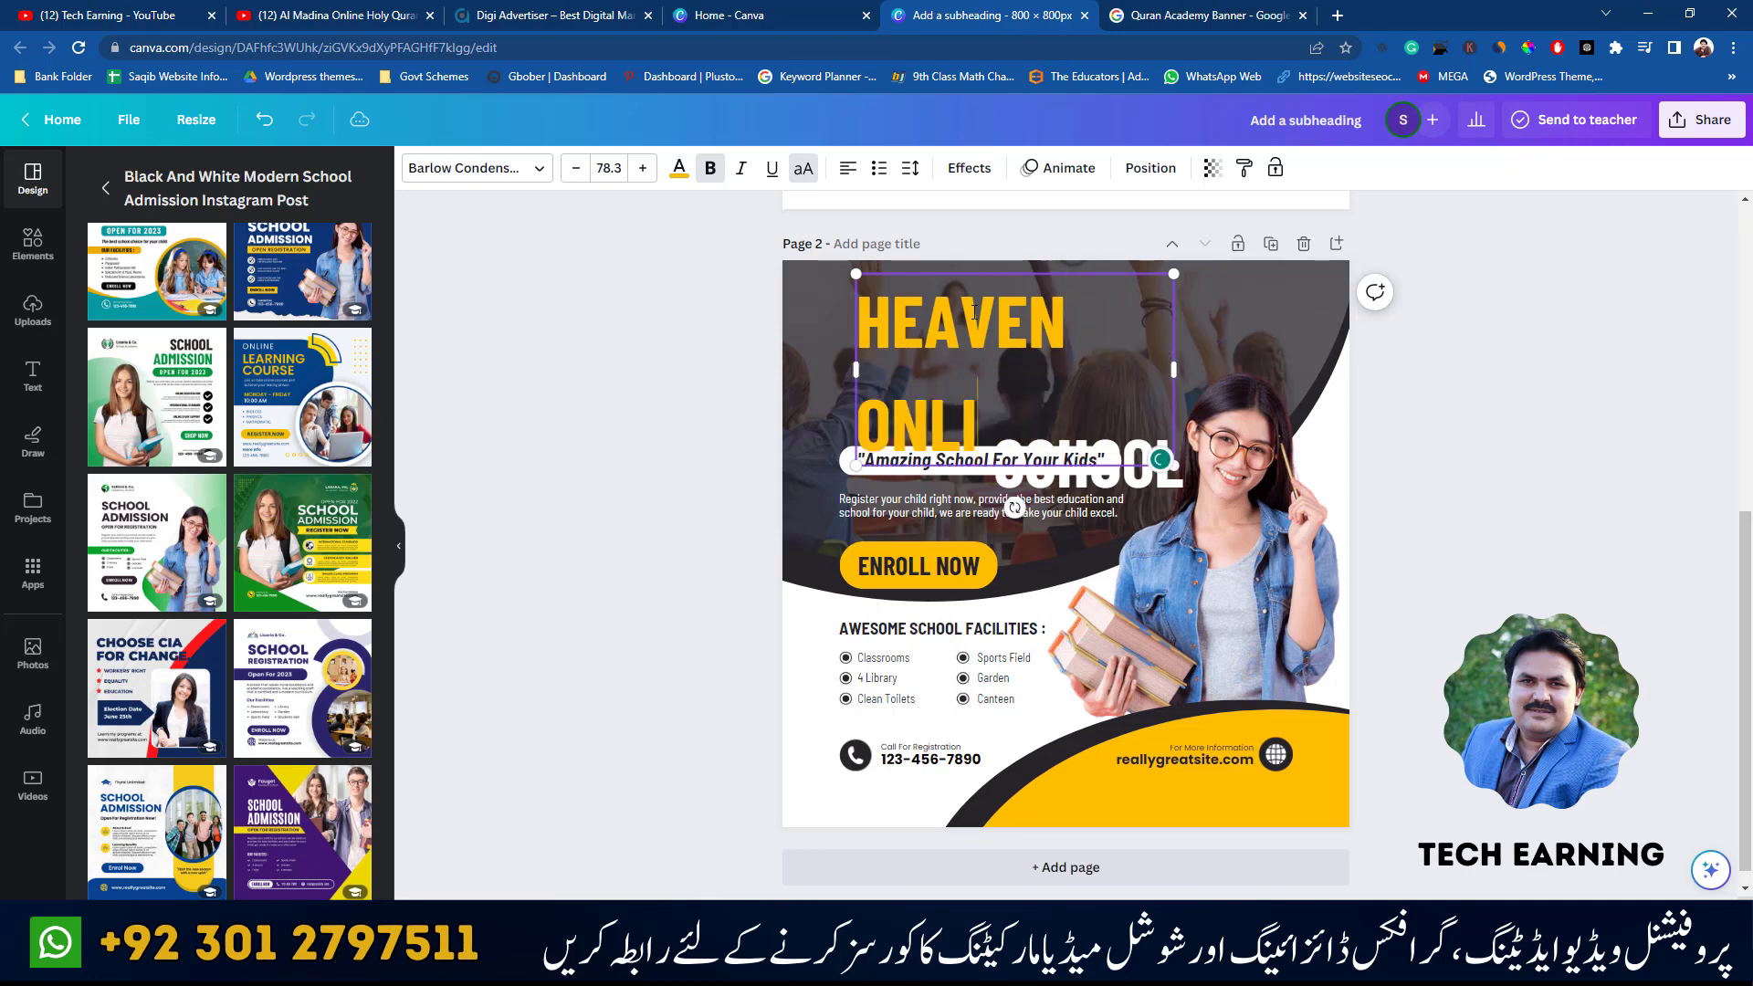
type("QURAN")
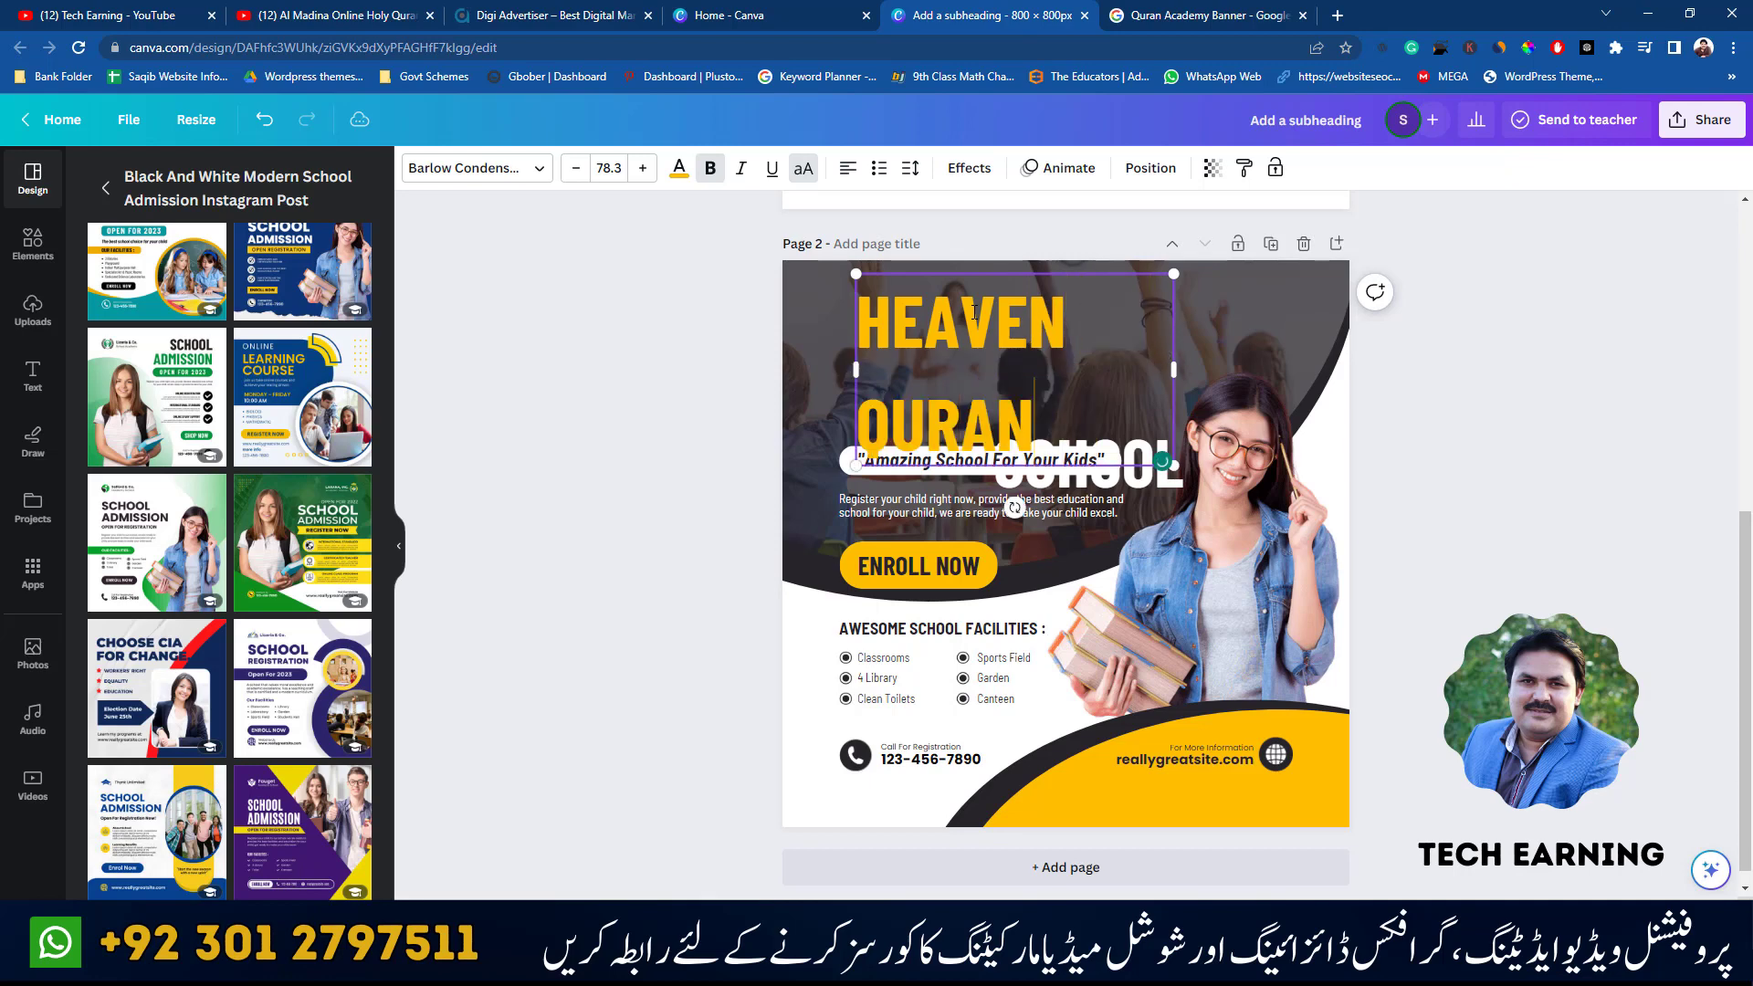
type(" ACADEMY")
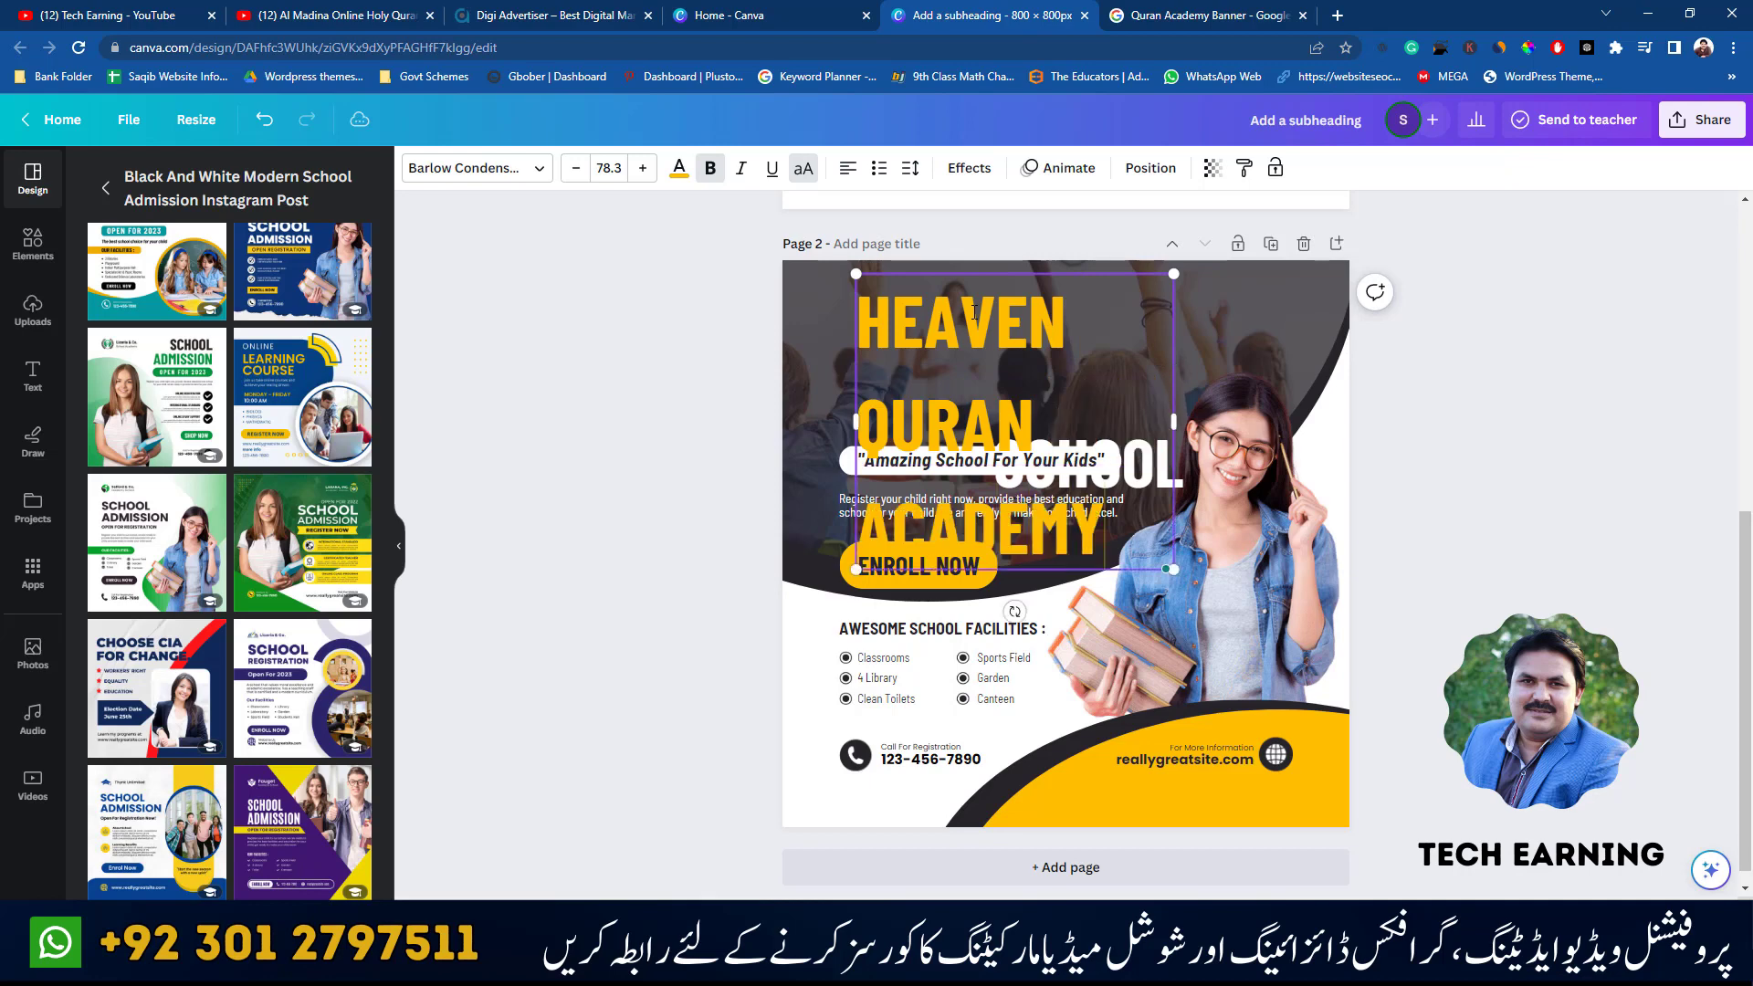
- Reduce the HEAVEN QURAN ACADEMY heading's font size to 37.3 so it fits on one line
key("ctrl+a")
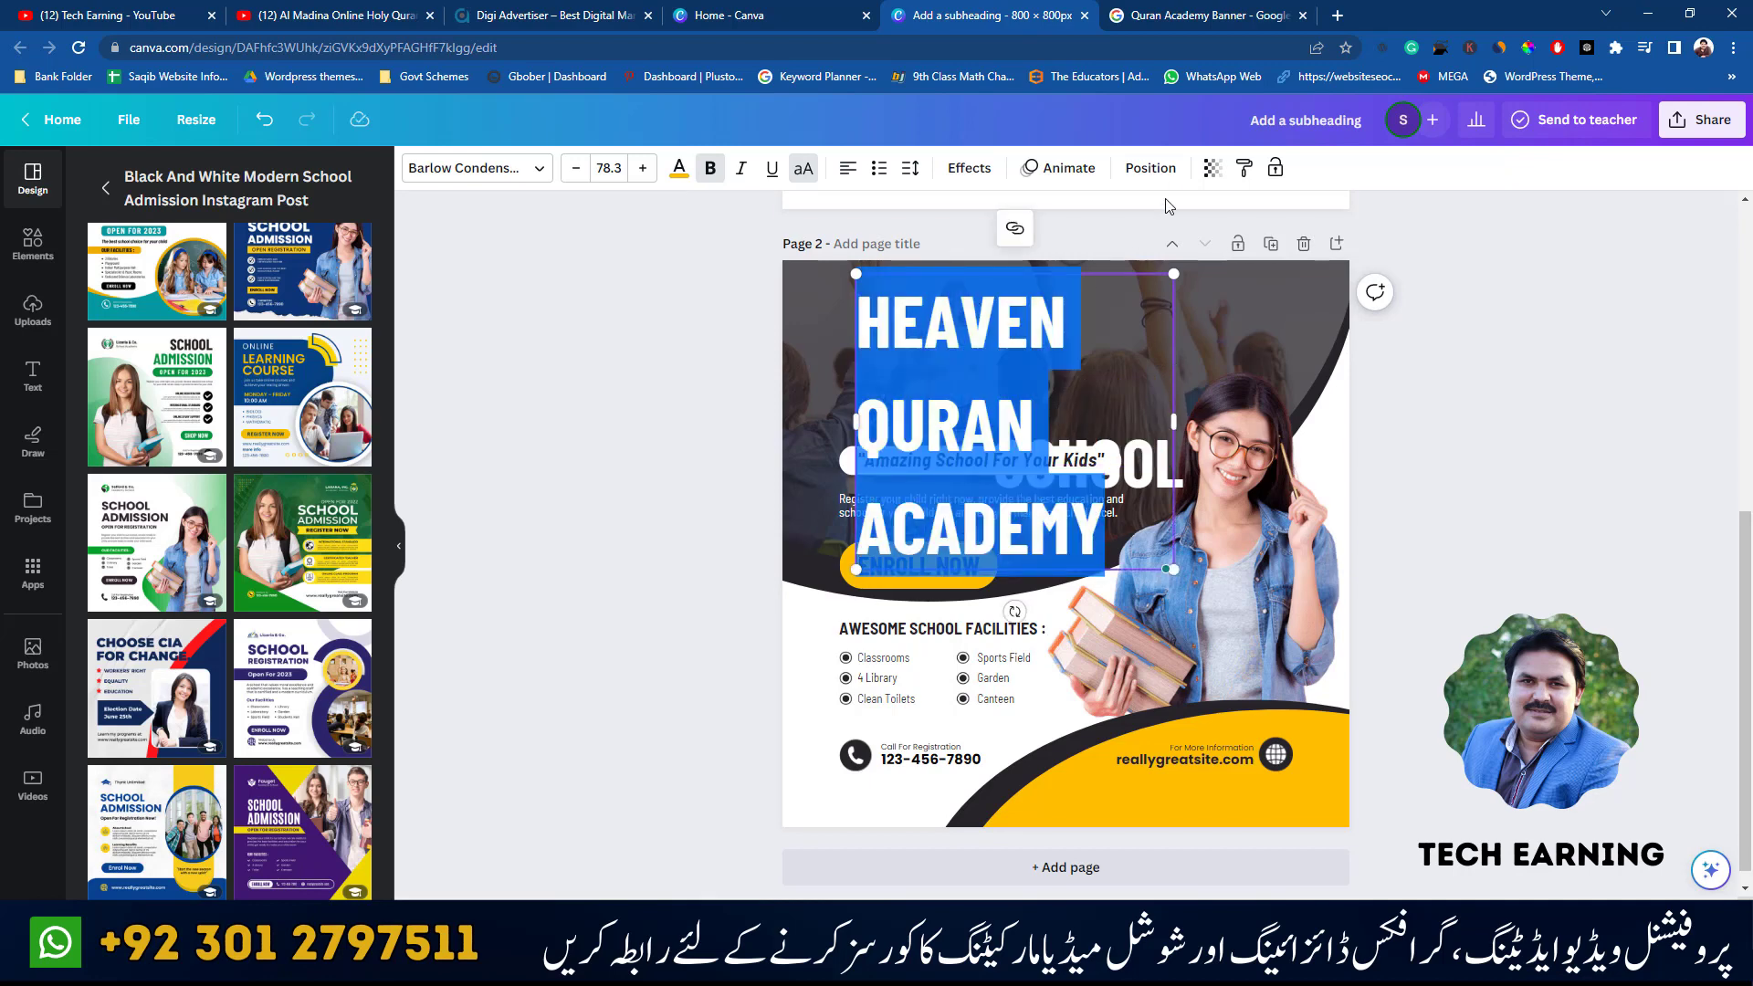
left_click(576, 168)
left_click(576, 168)
left_click(576, 168)
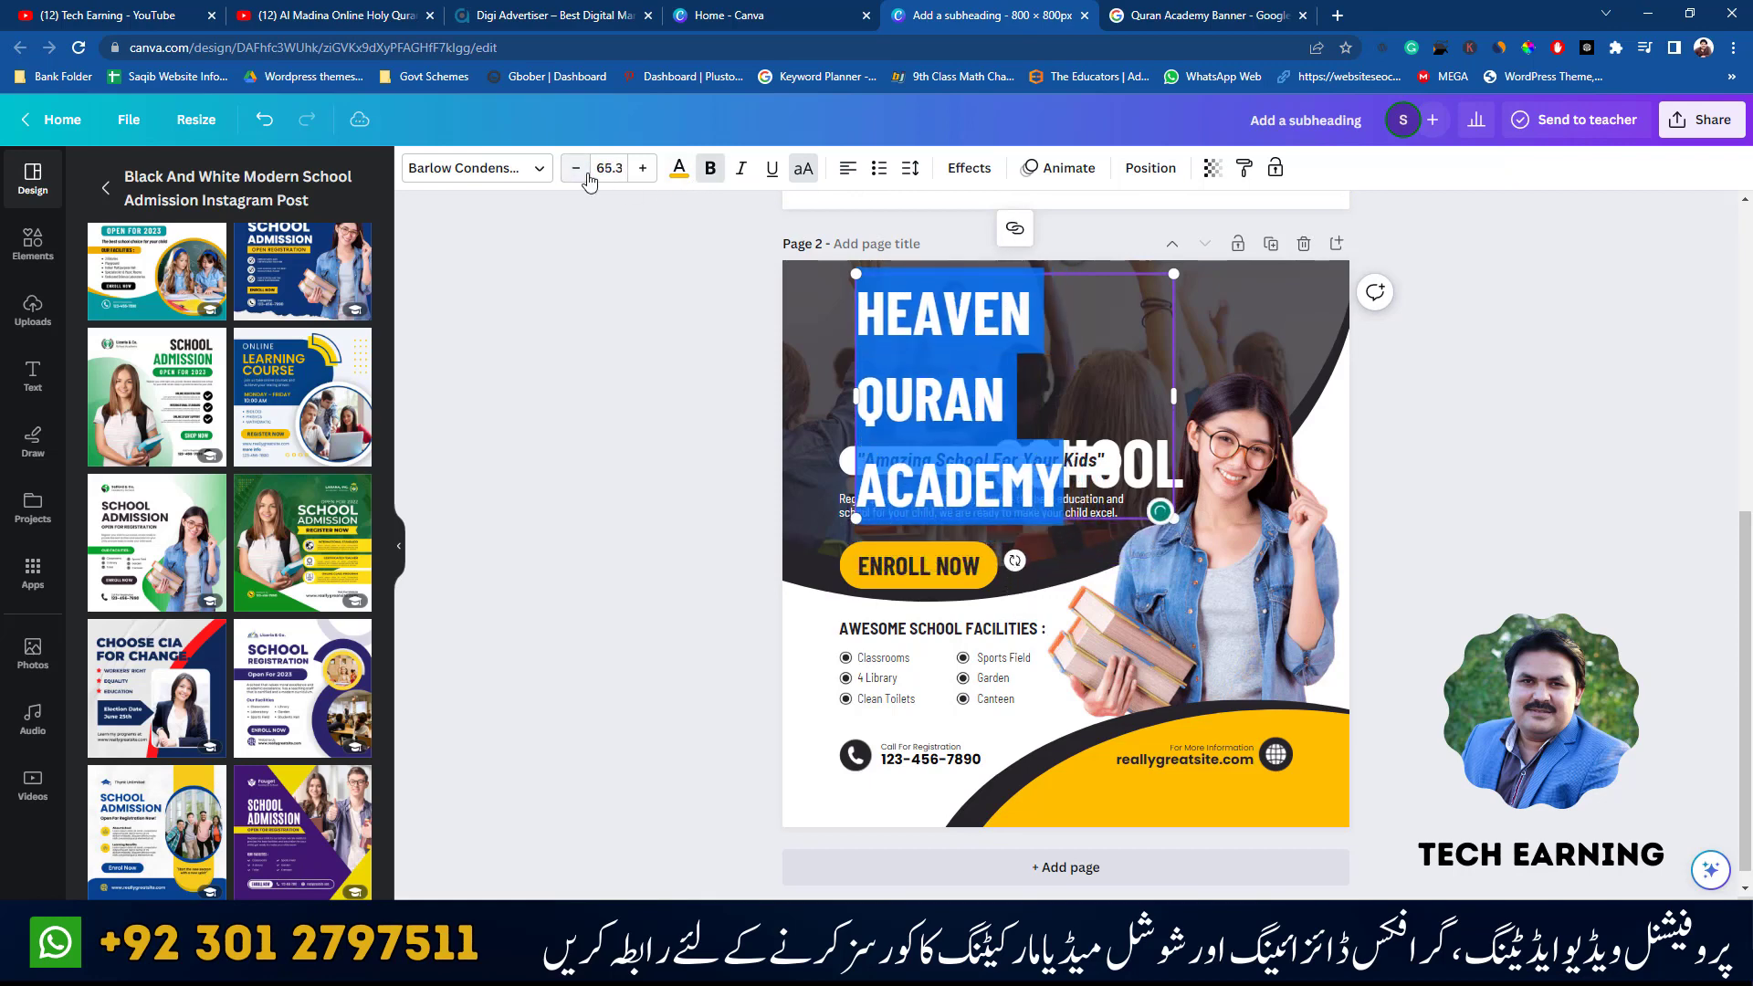
left_click(576, 168)
left_click(576, 168)
left_click(576, 168)
left_click(575, 168)
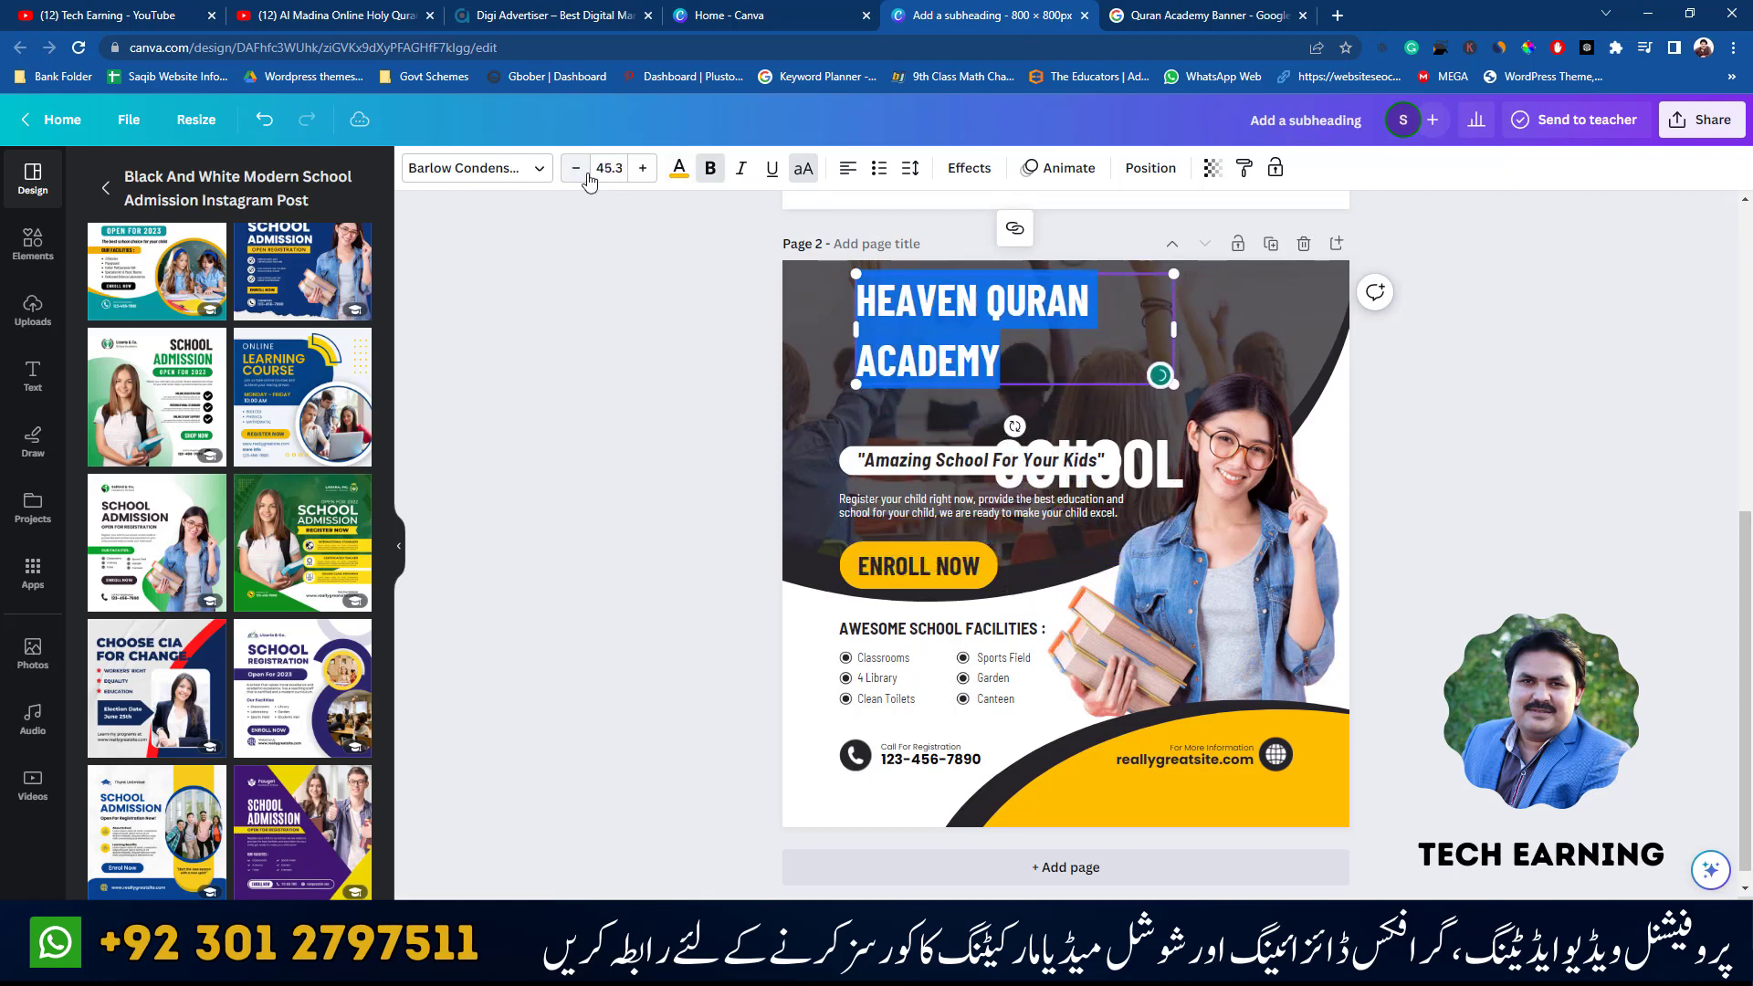
left_click(576, 168)
left_click(576, 168)
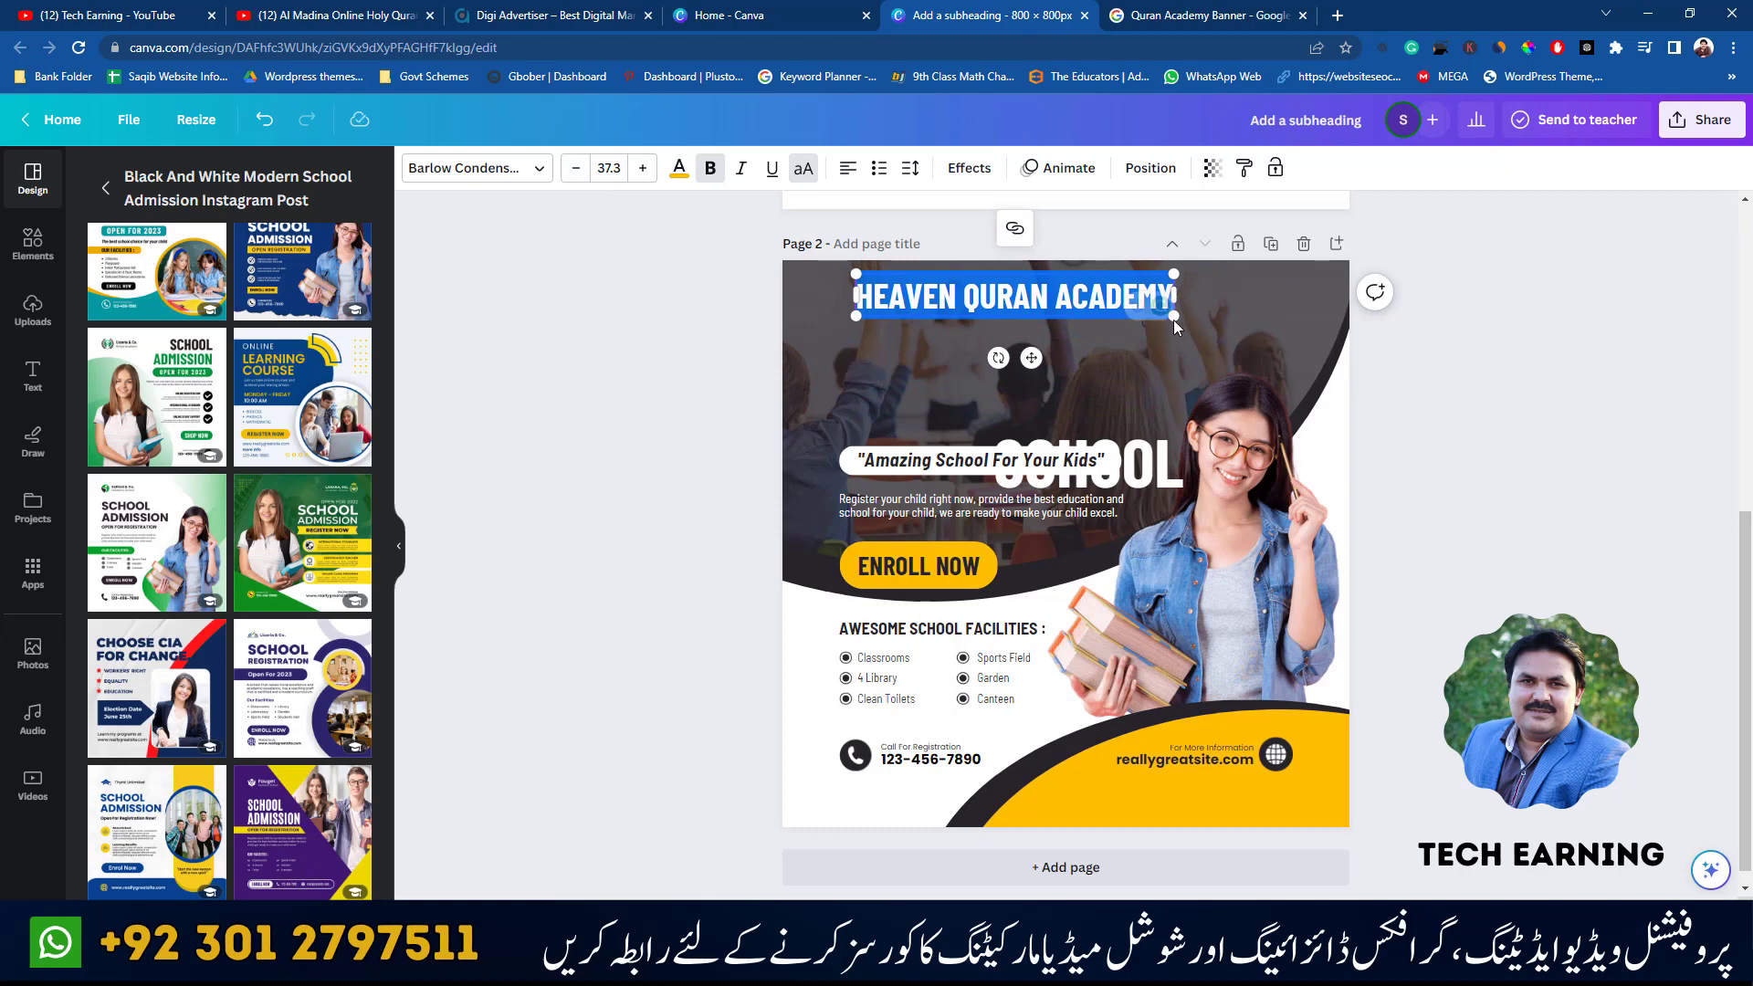
- Enlarge the HEAVEN QURAN ACADEMY heading to about size 48.4 and delete the SCHOOL heading behind the tagline
left_click(1400, 334)
left_click(1152, 306)
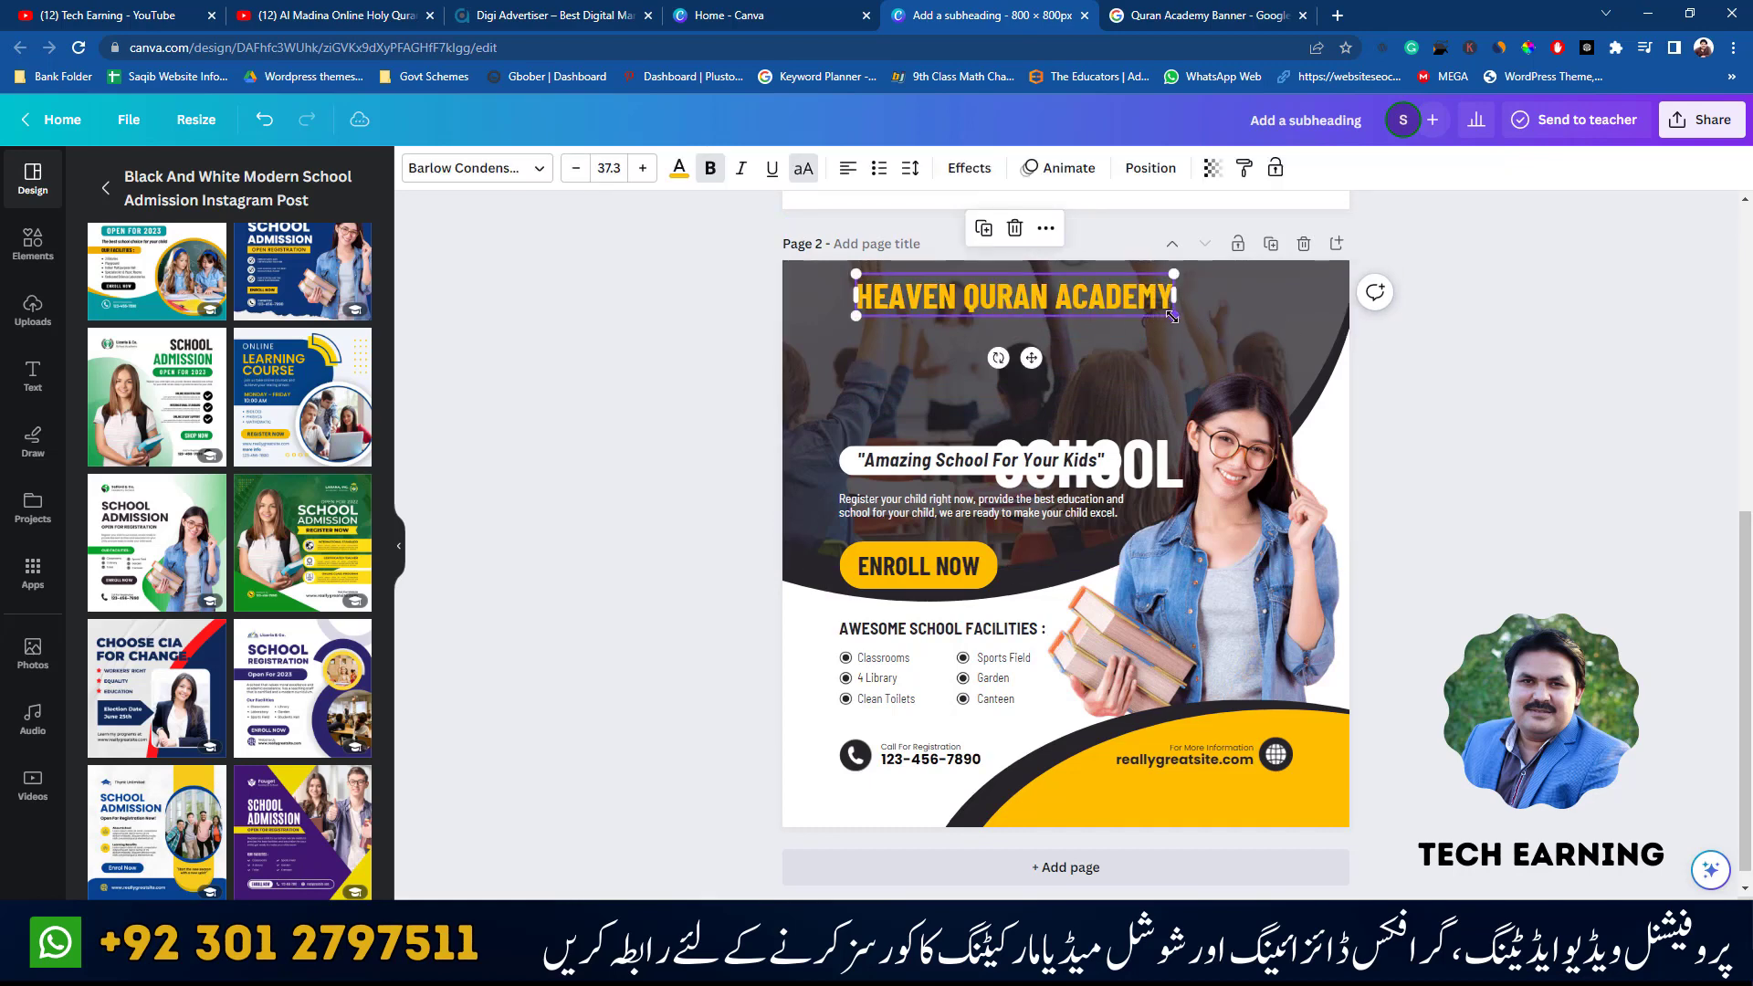
left_click_drag(1172, 316, 1226, 311)
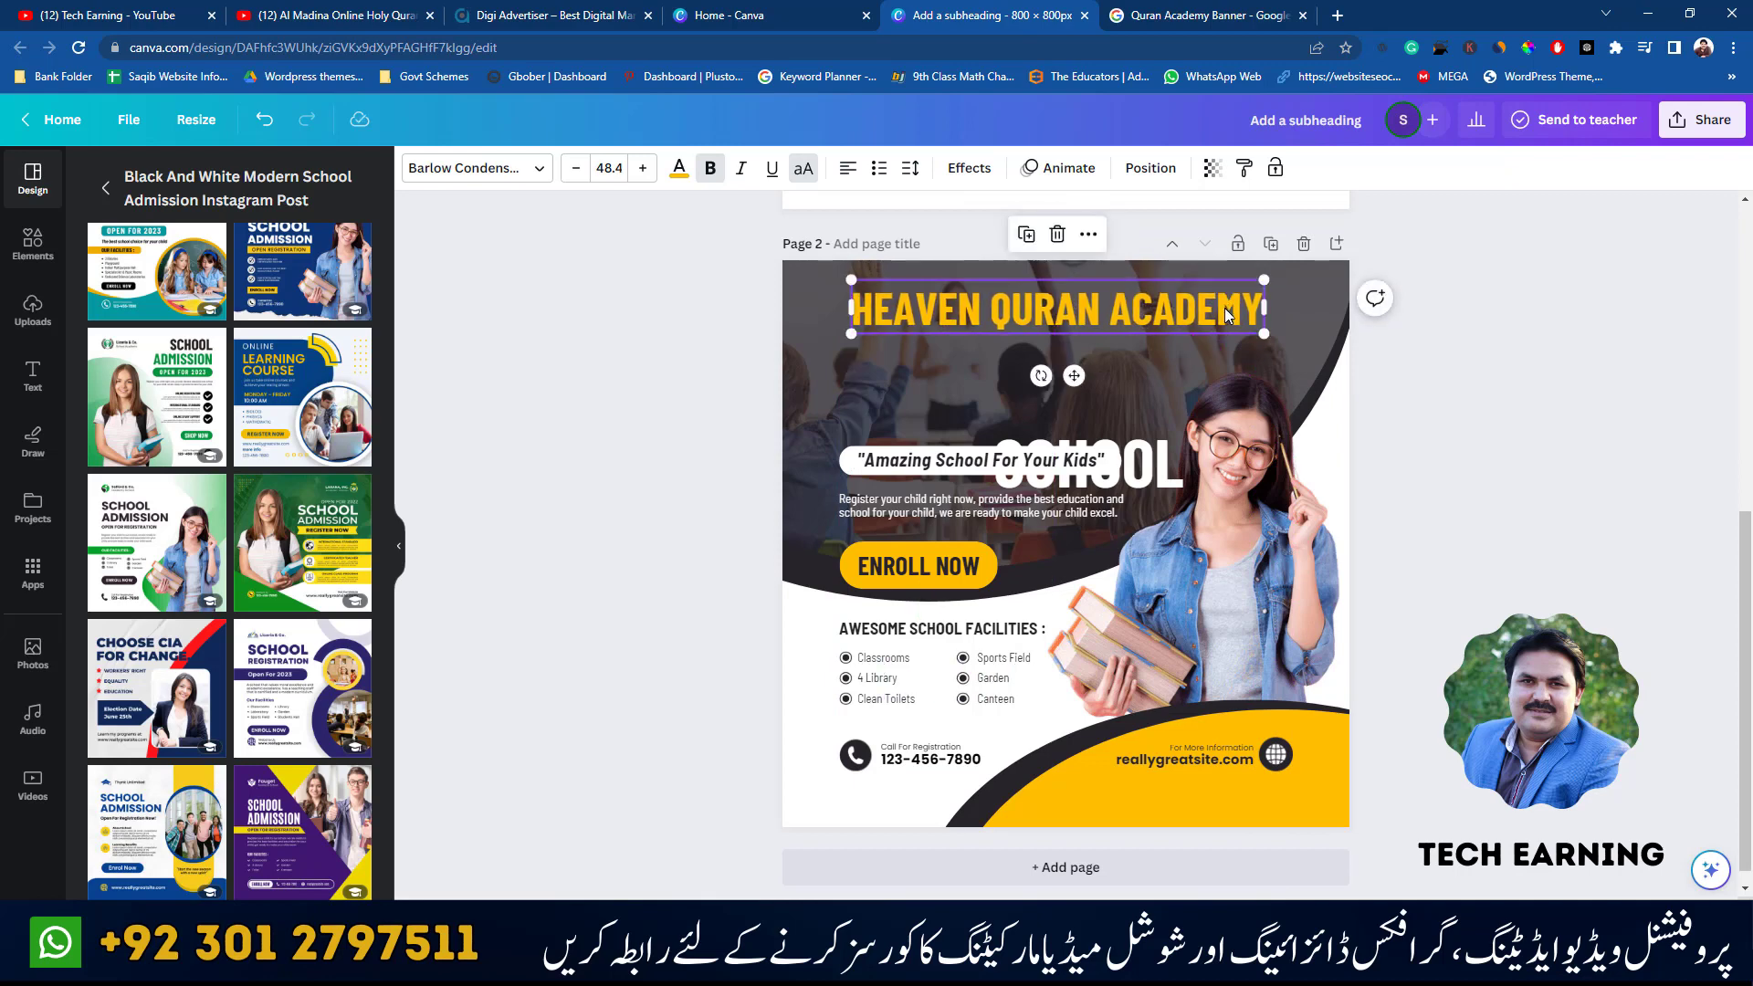
left_click(1481, 374)
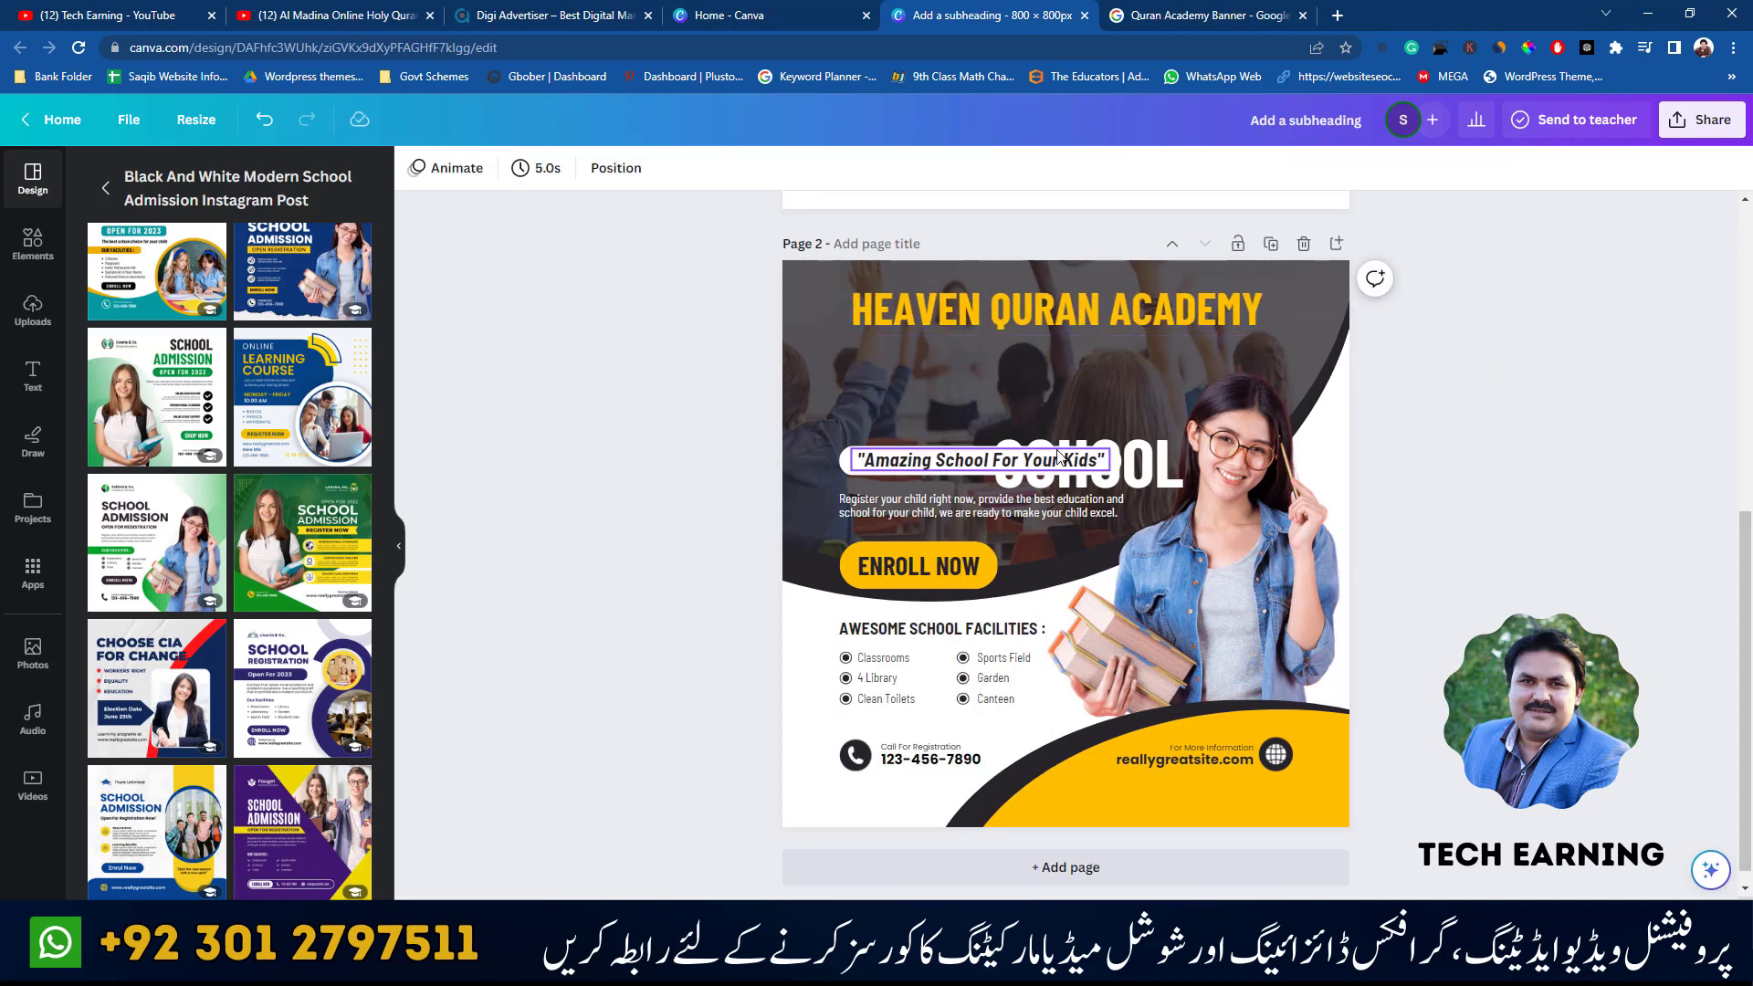
left_click(1169, 478)
key("Delete")
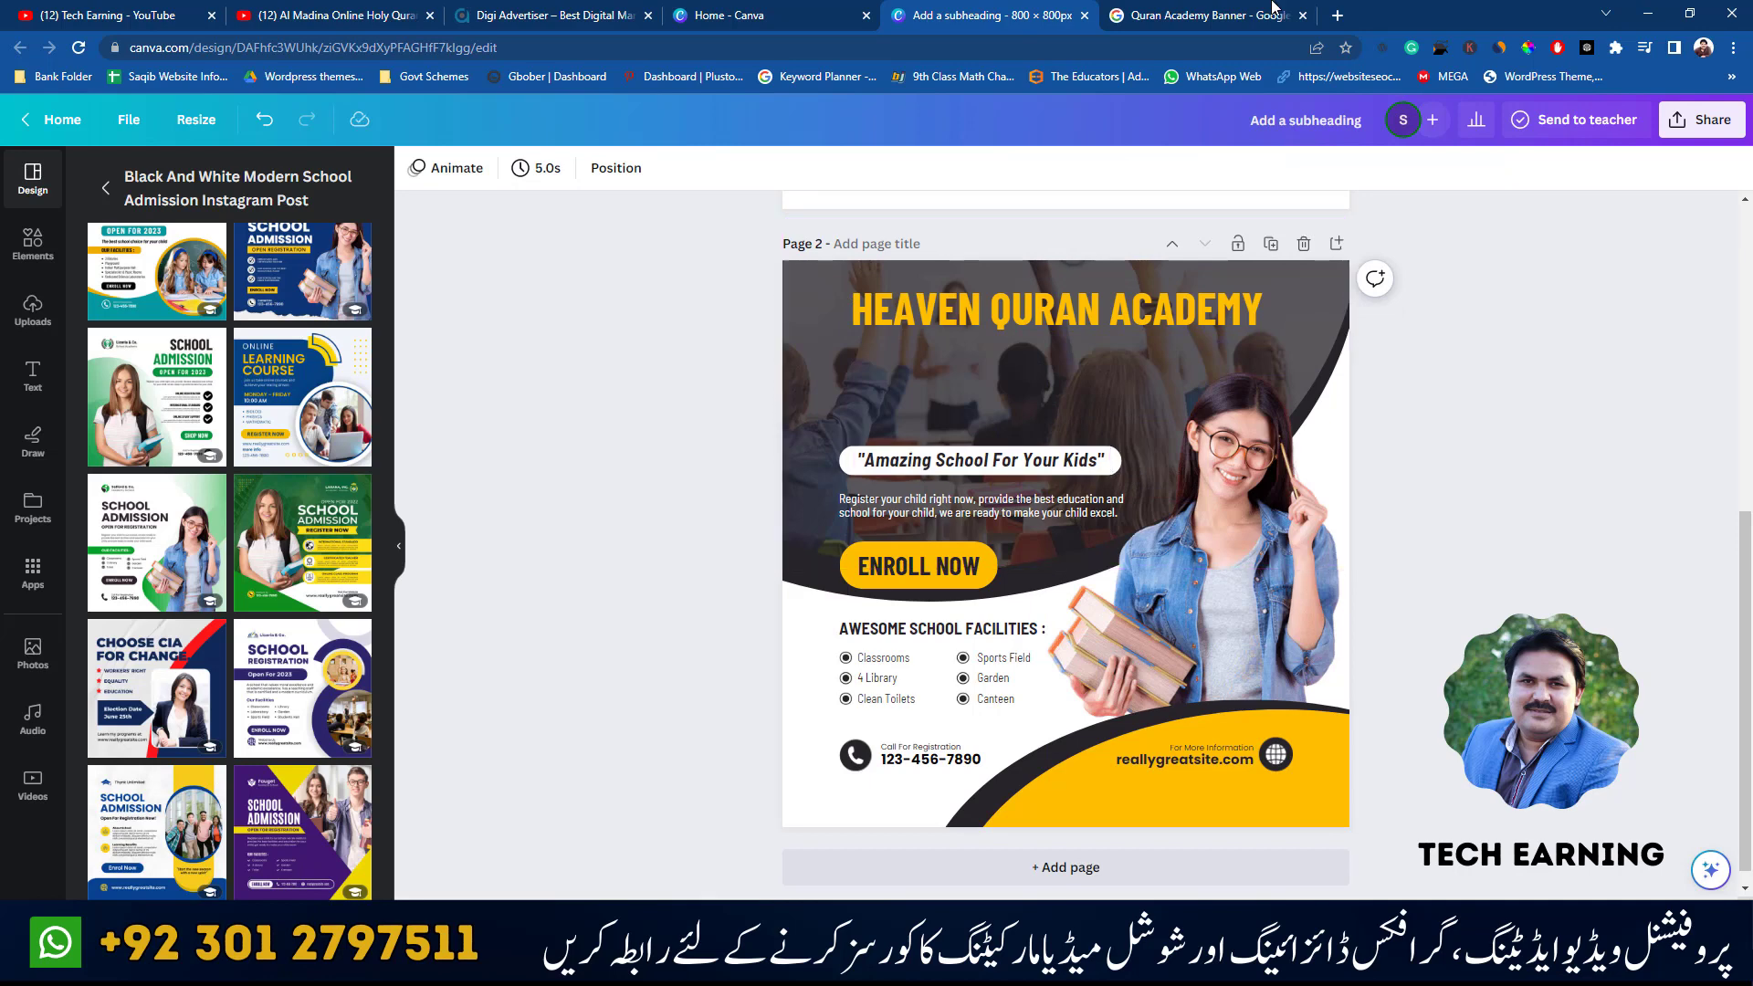
- Consult the Al-Quran Academy reference banner and replace the page 2 tagline with "For Kids and Adults"
left_click(1273, 16)
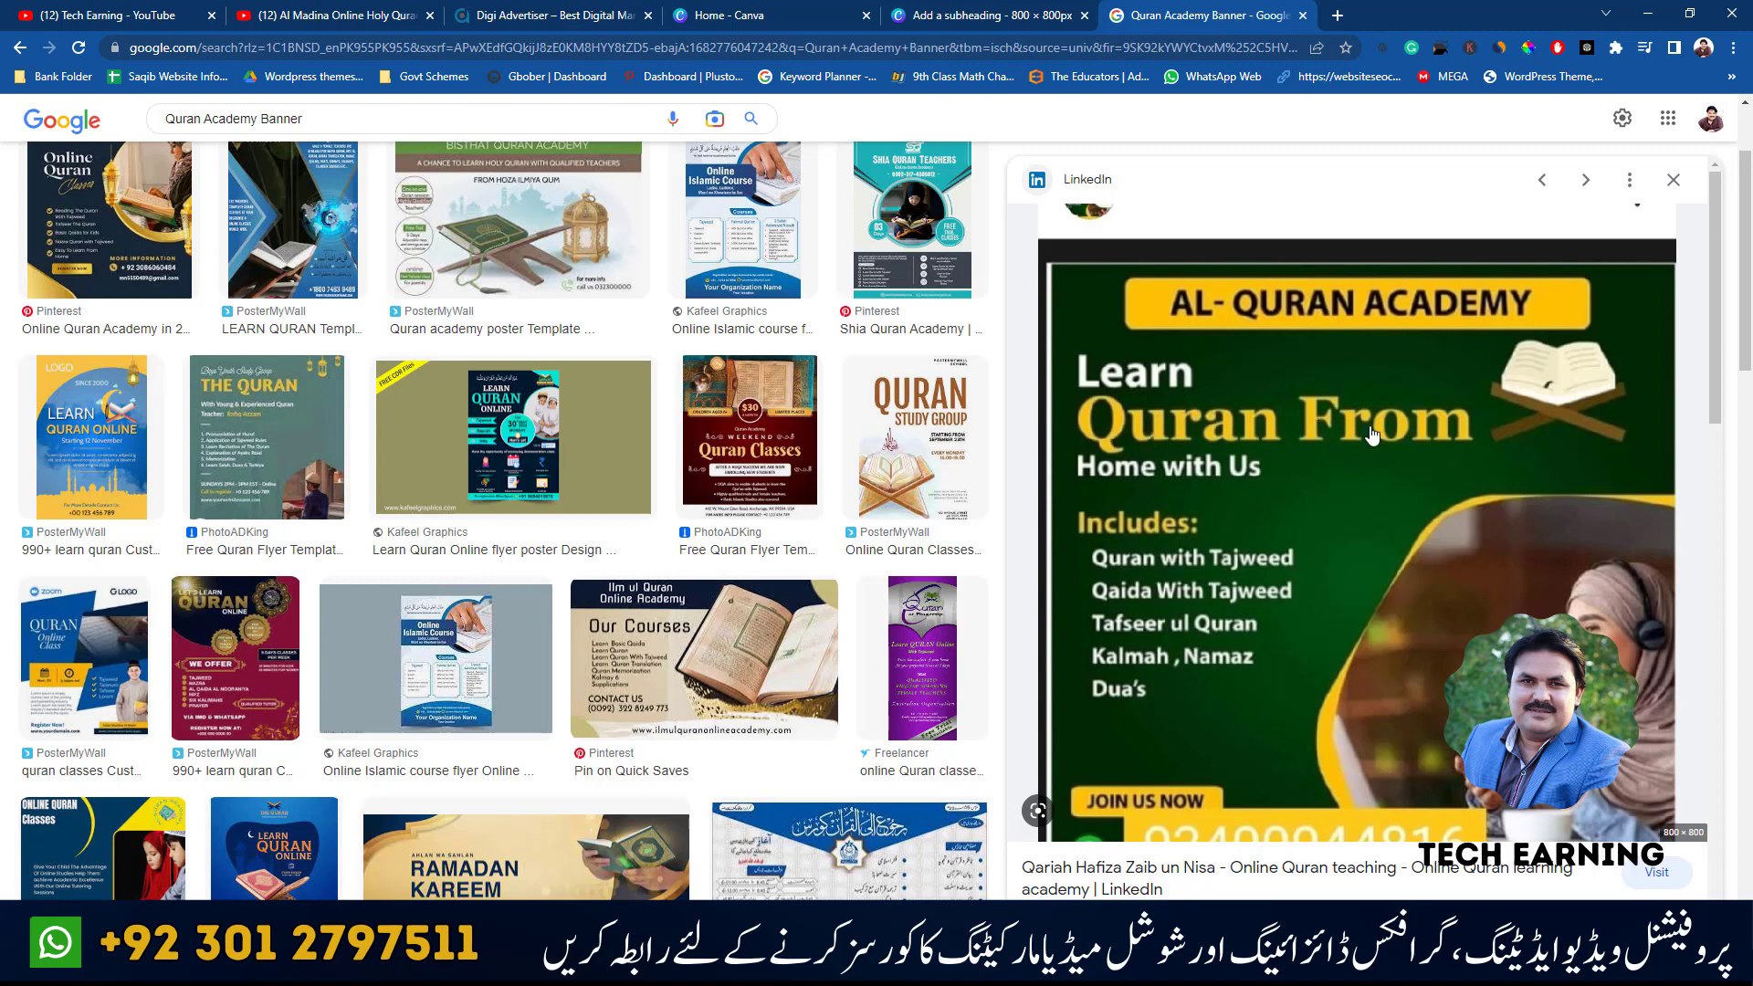
left_click(1013, 16)
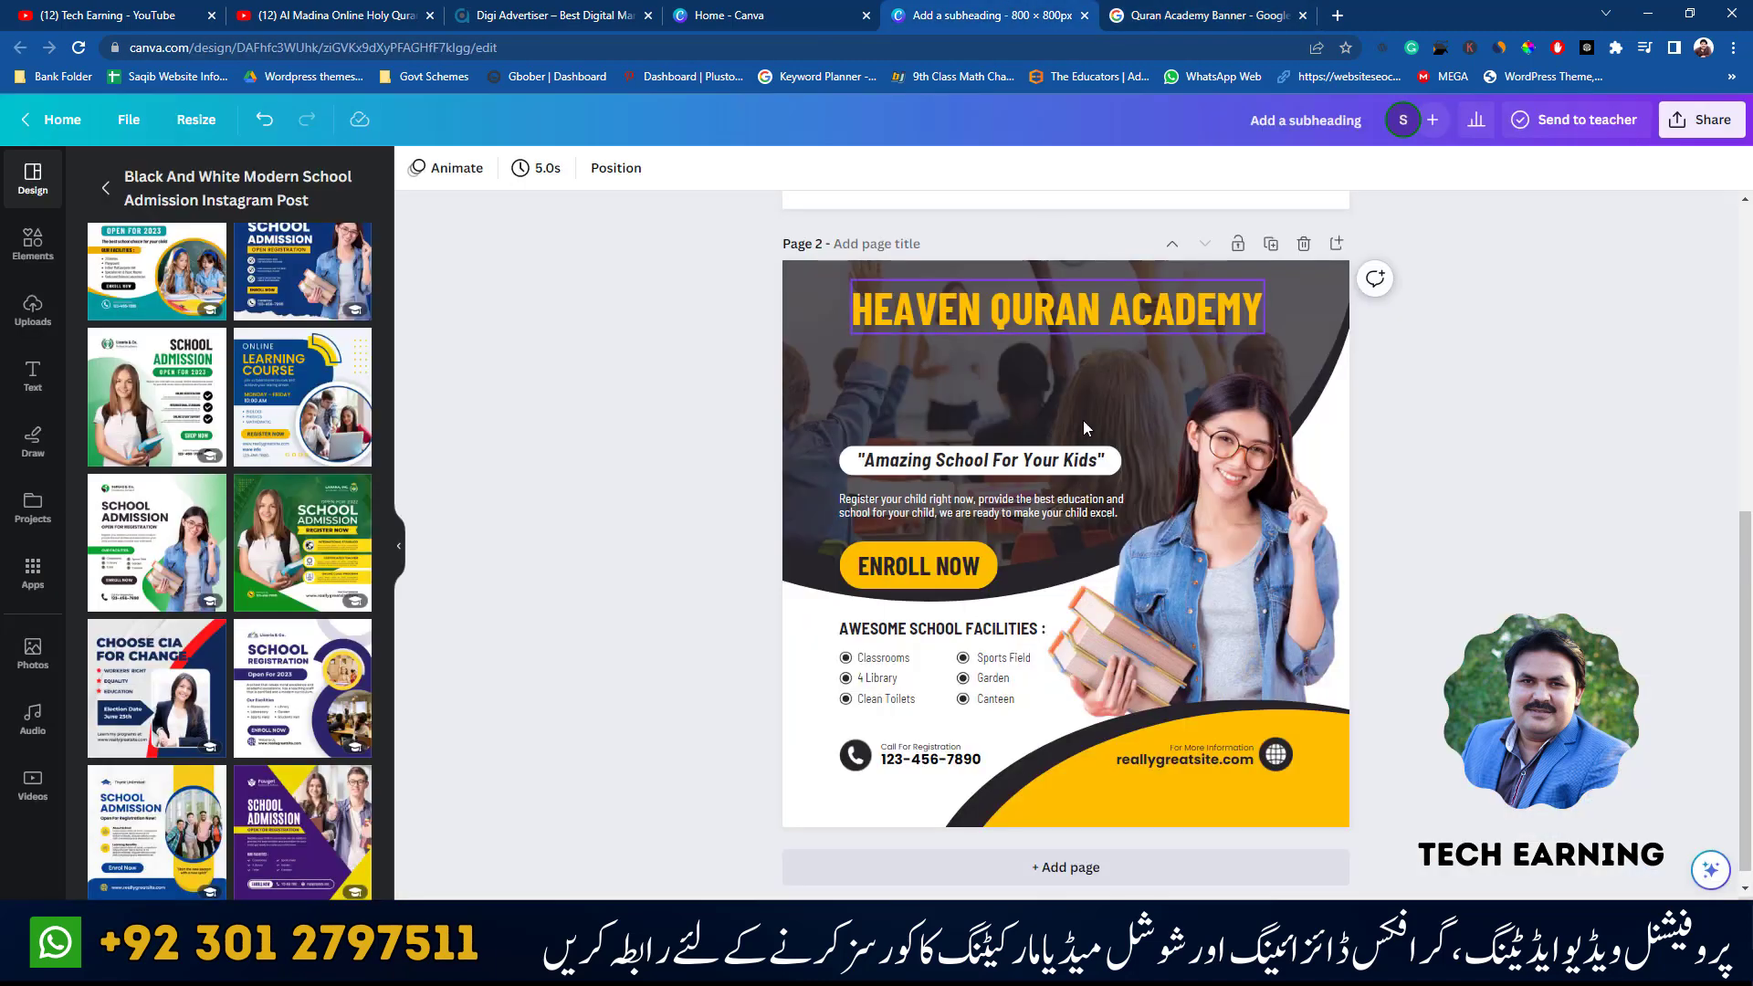
double_click(1019, 468)
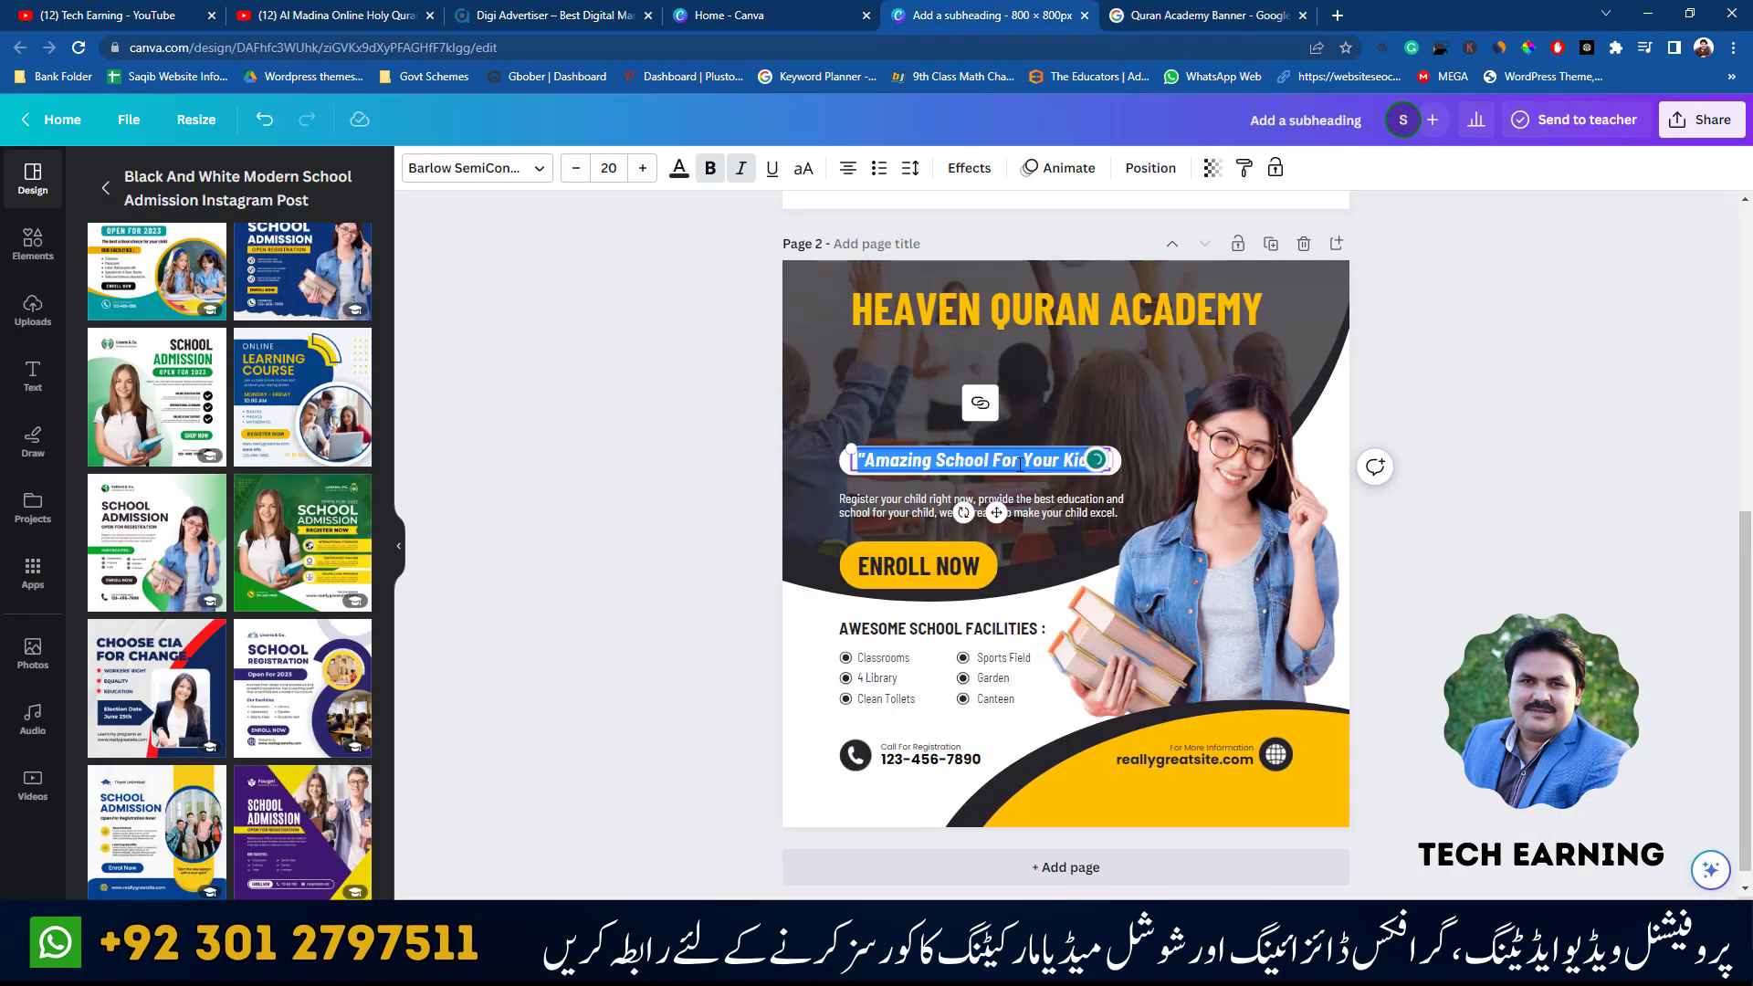
left_click(1205, 5)
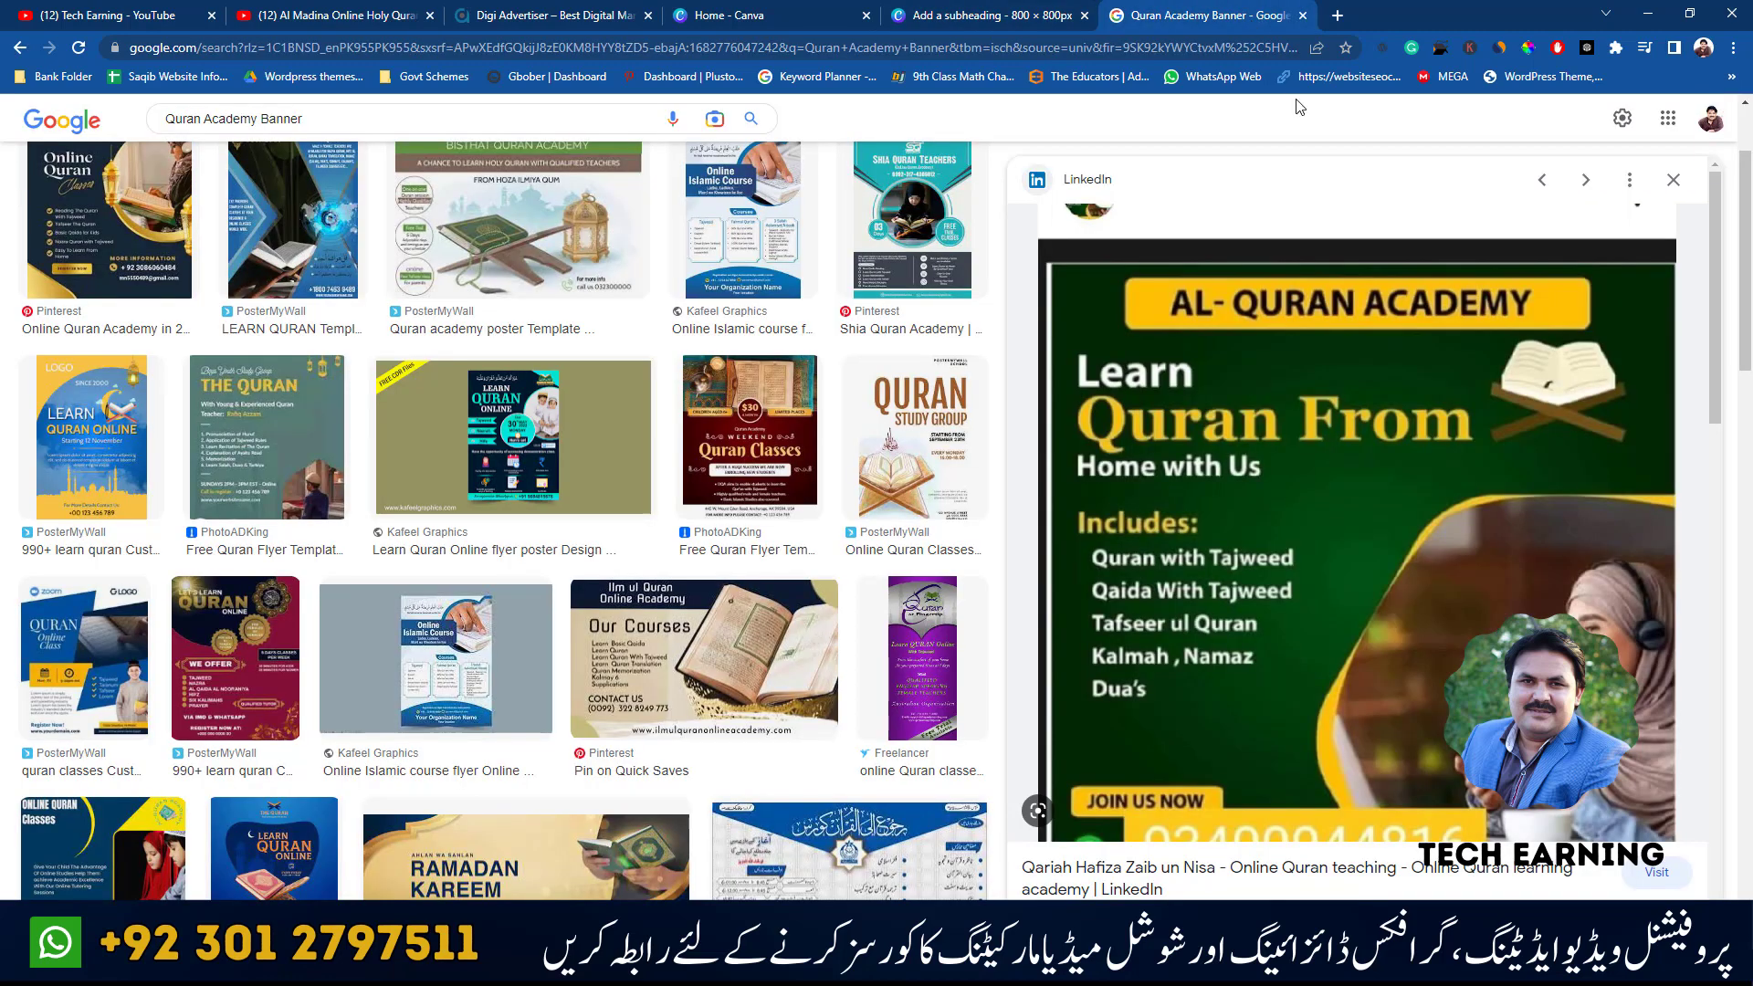
left_click(1034, 8)
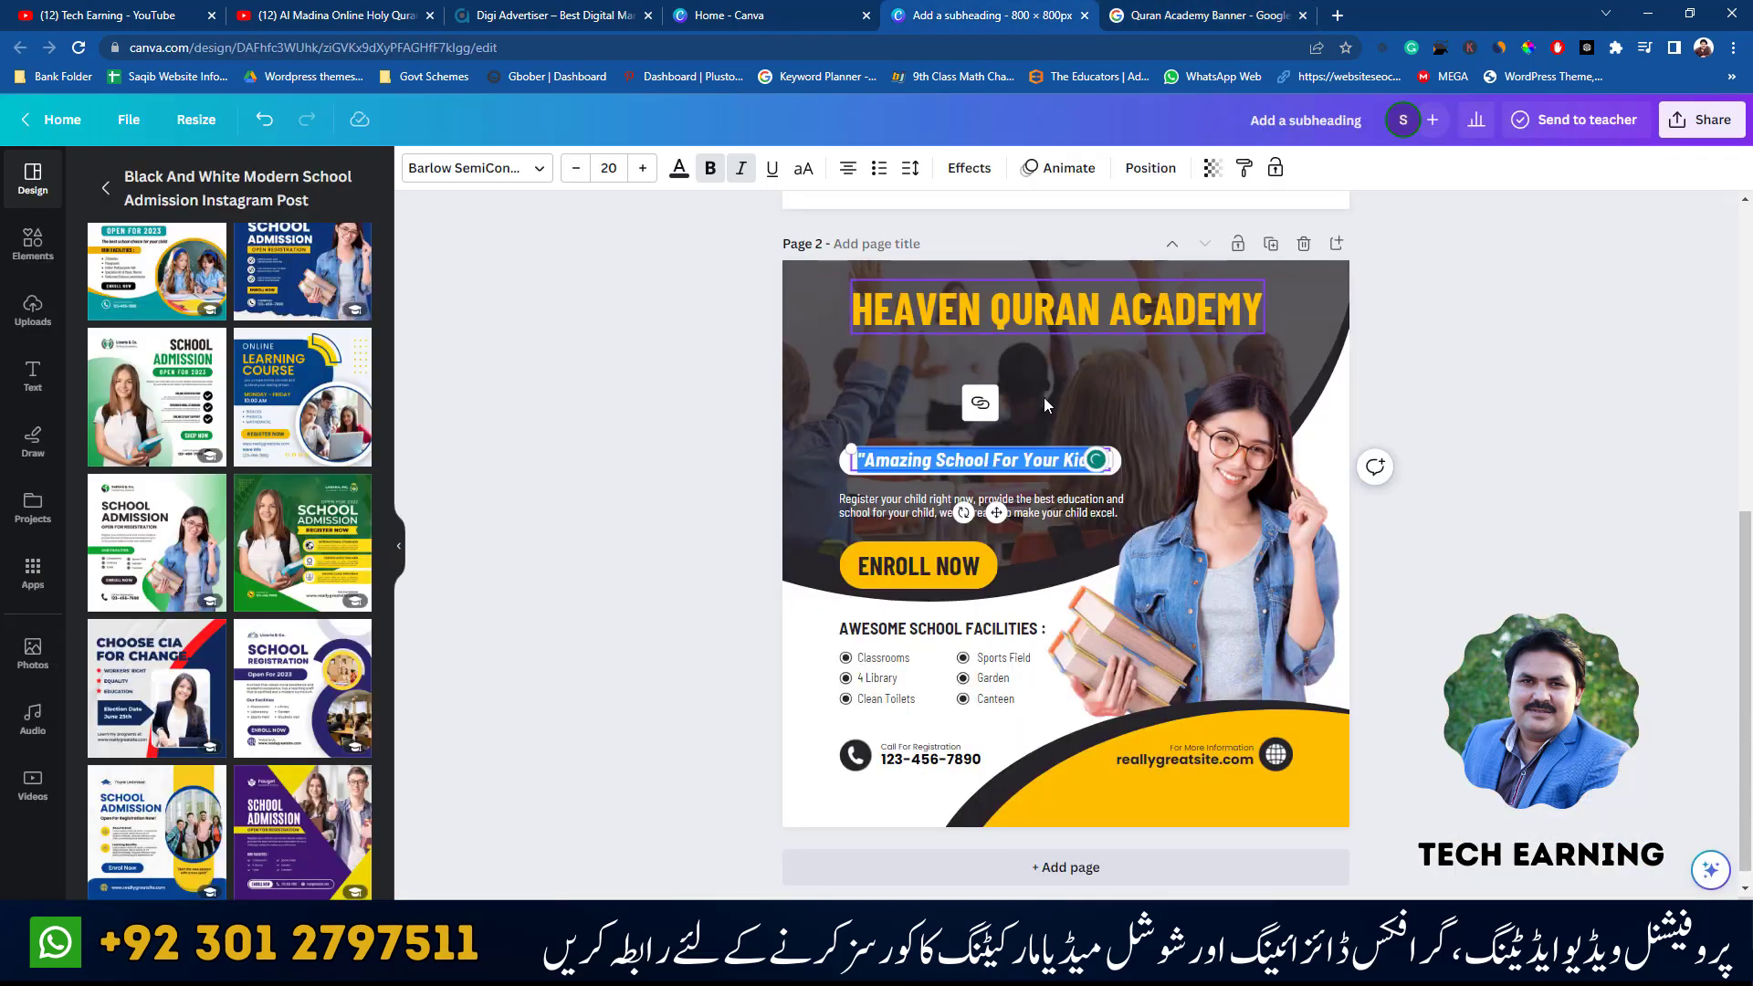
type("F")
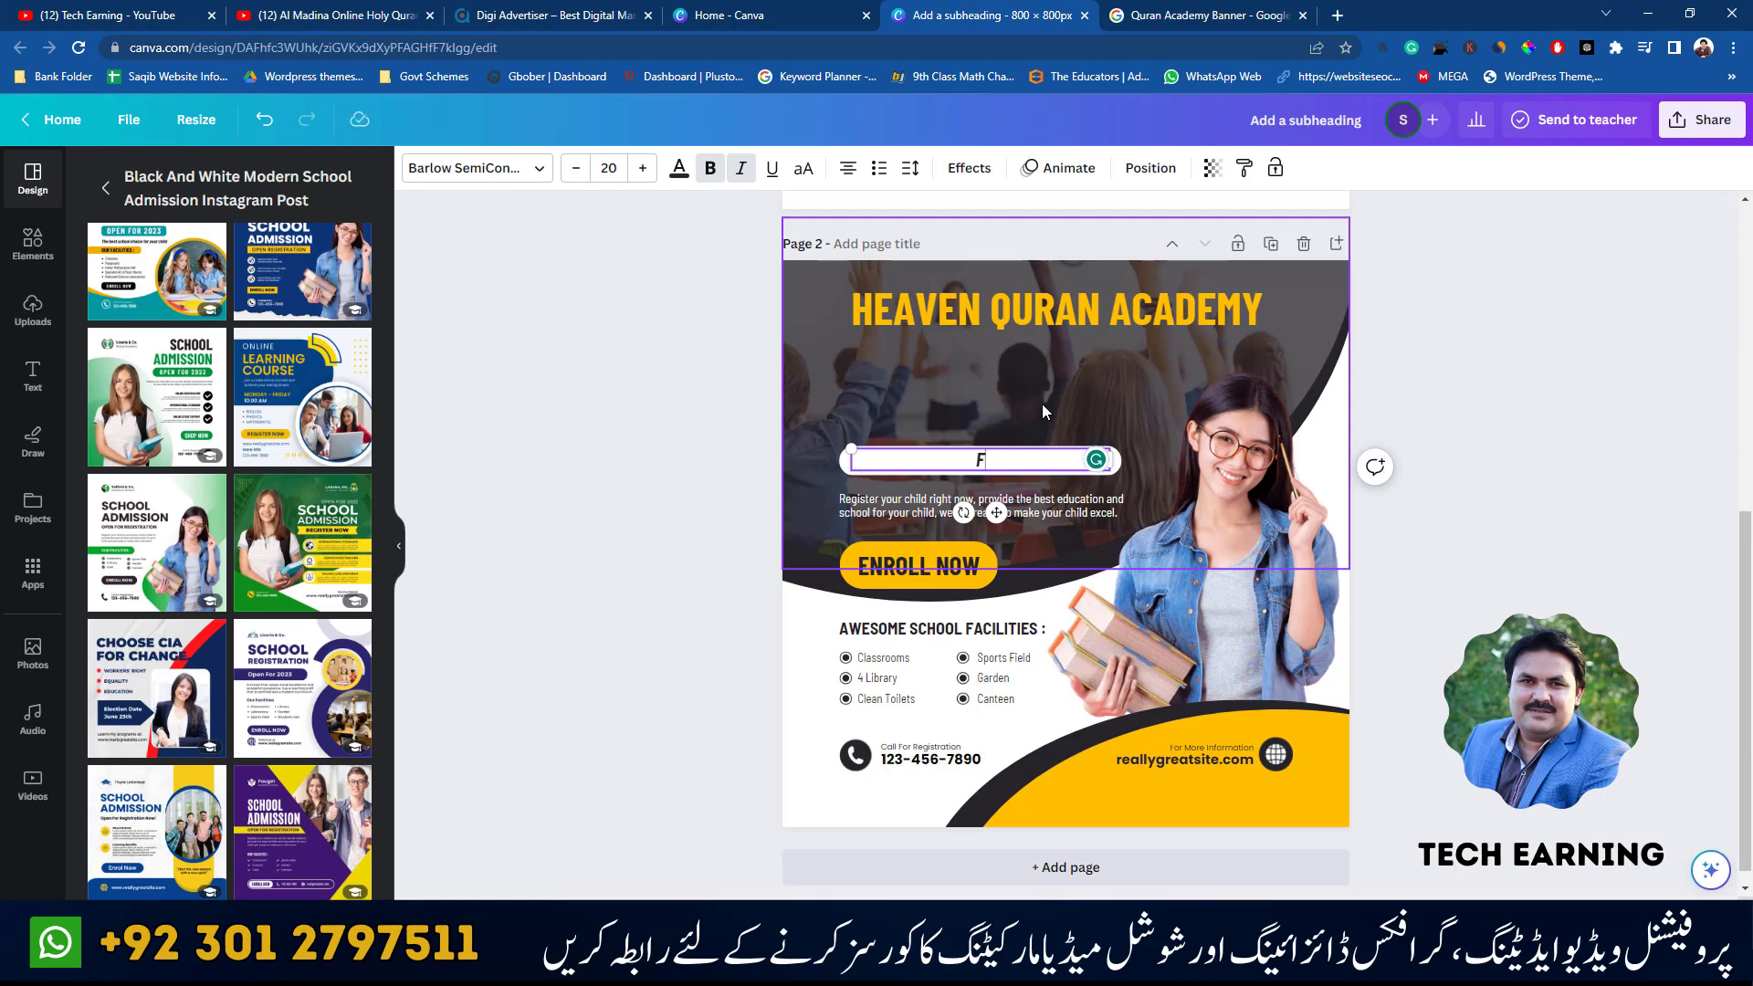
type("or Kids and Adults")
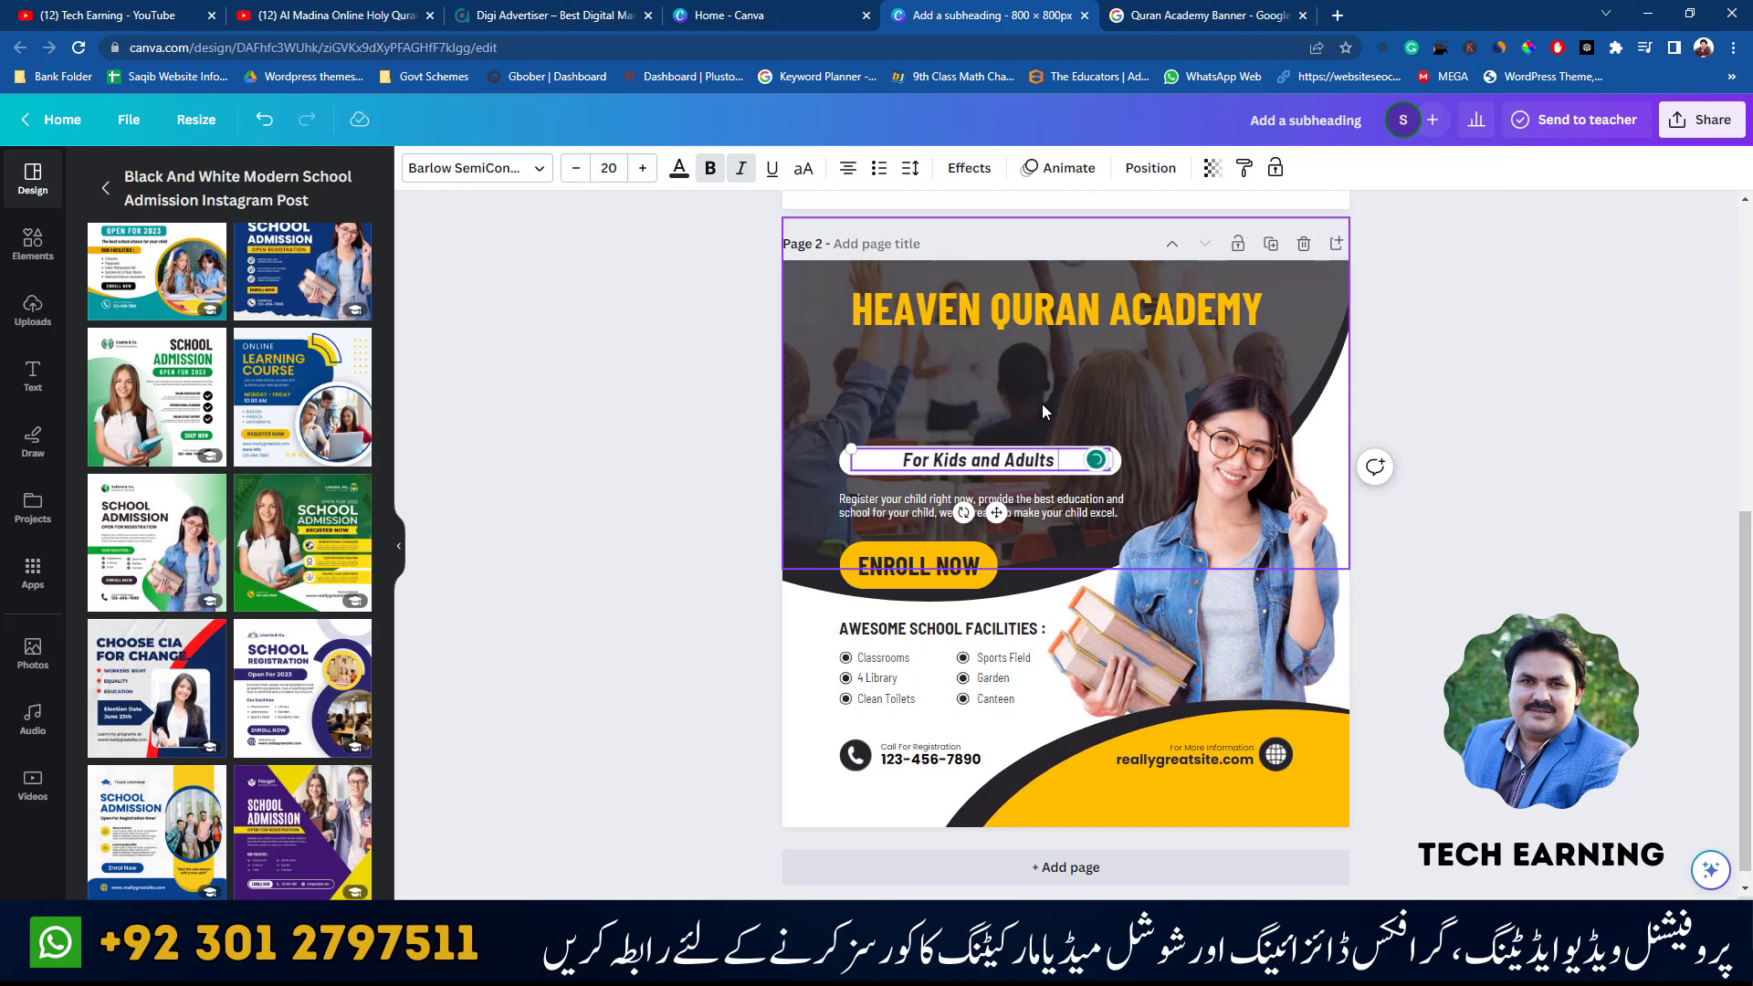
left_click(1366, 411)
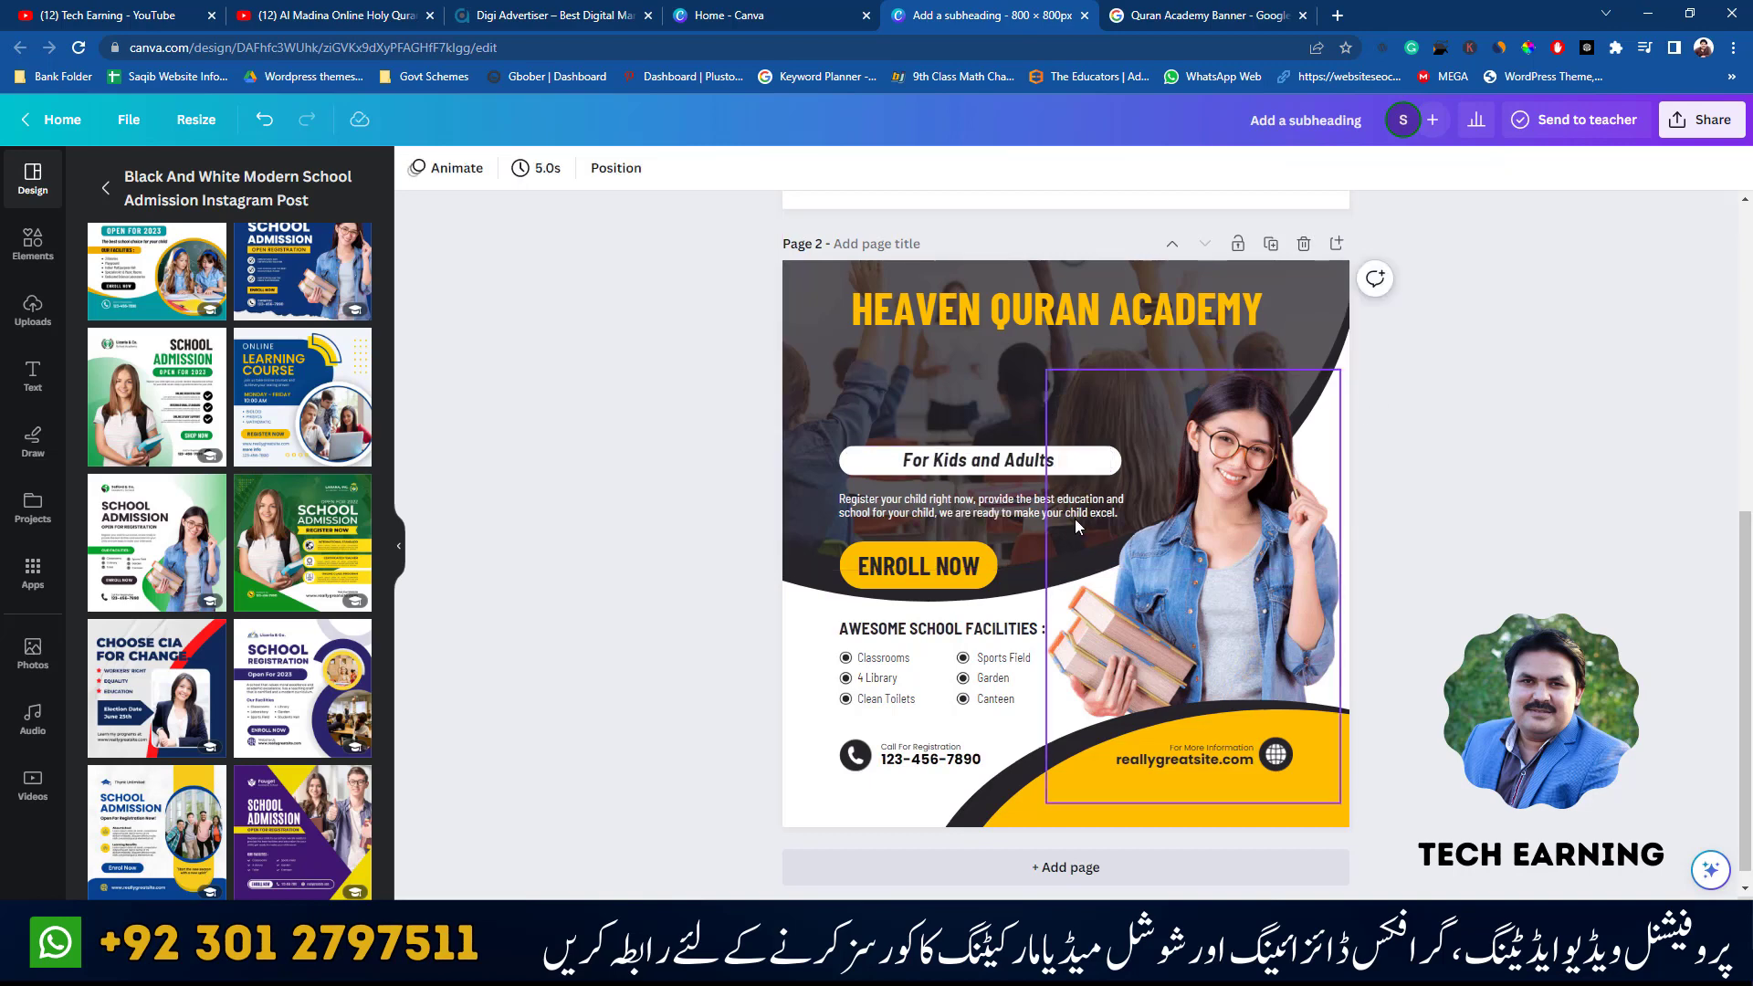
- Narrow the tagline's text box and shrink its white rounded shape to about 247 × 42 to fit the text
left_click(1095, 460)
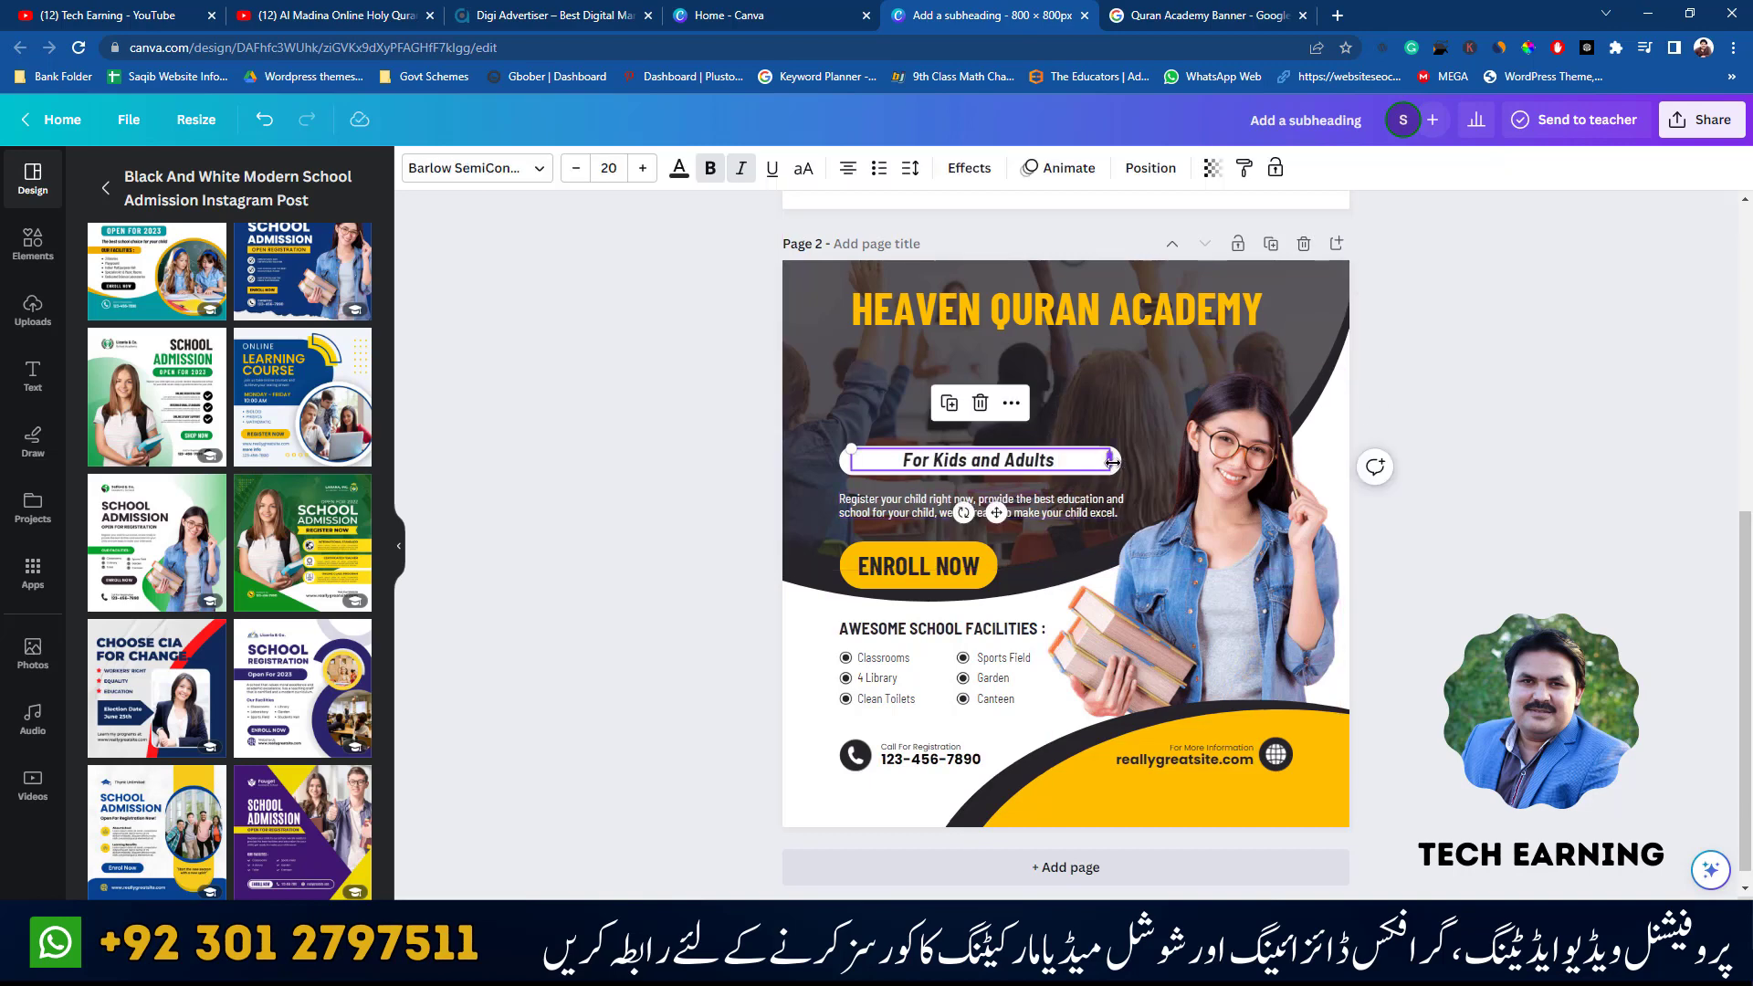
left_click_drag(1112, 462, 1014, 461)
left_click(1112, 465)
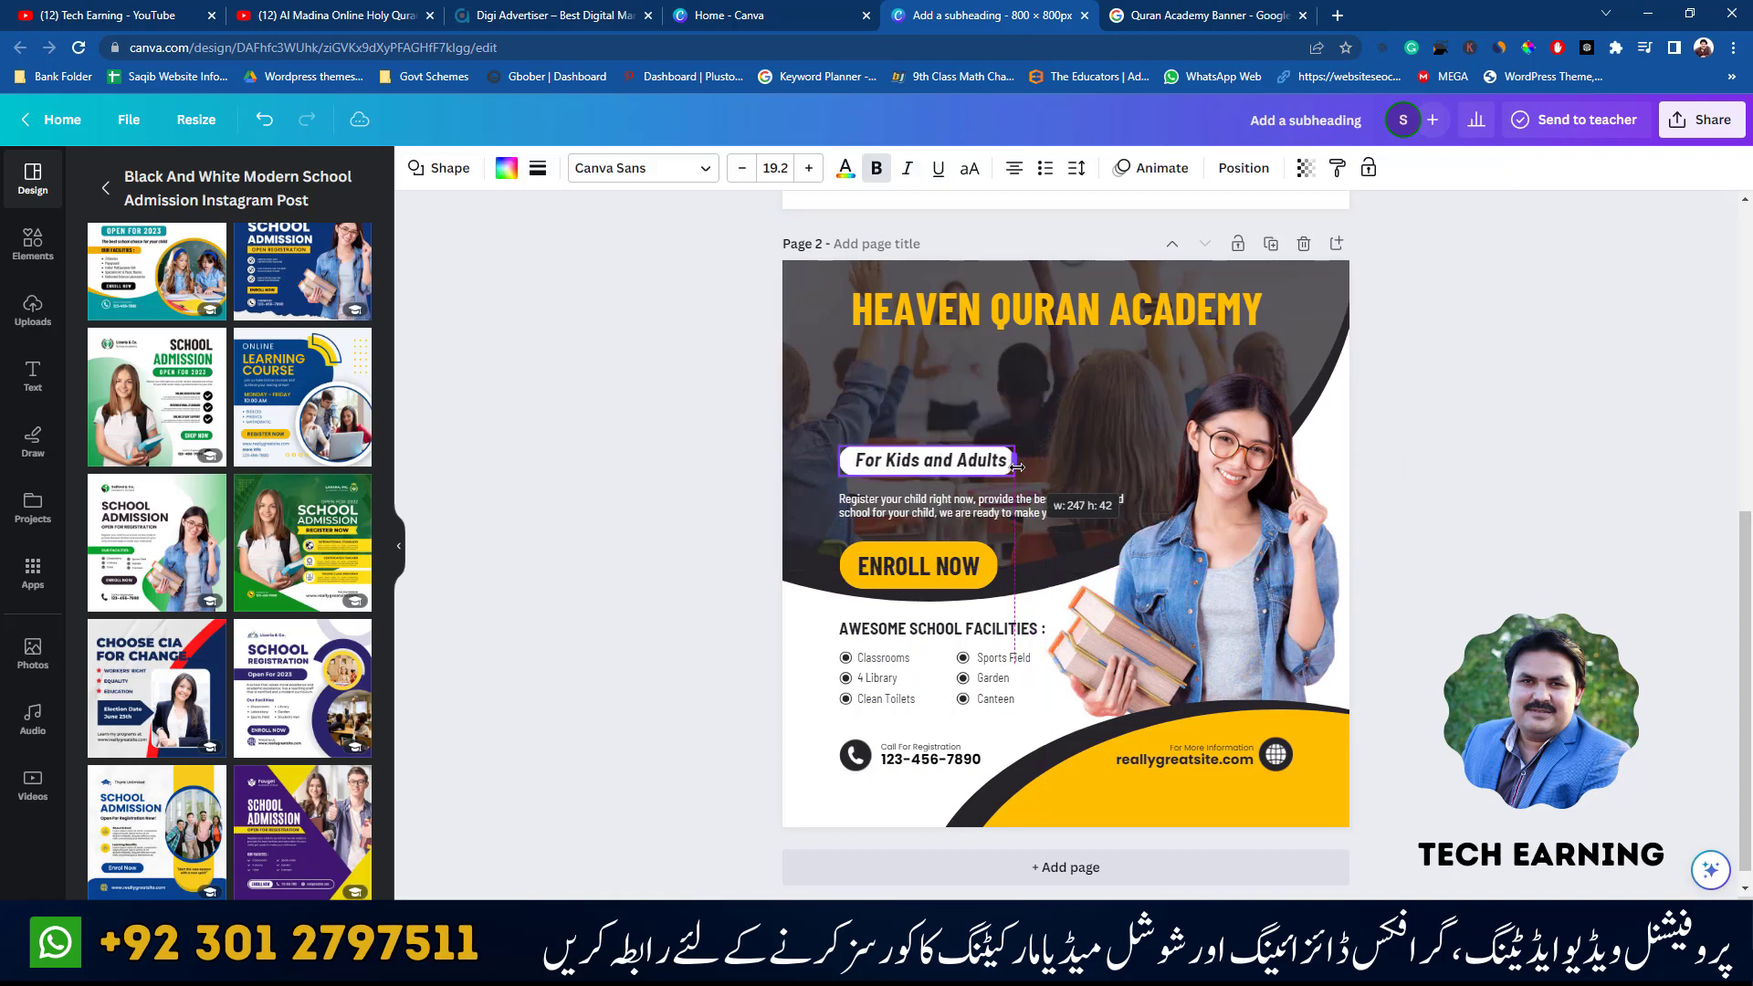
left_click(1352, 399)
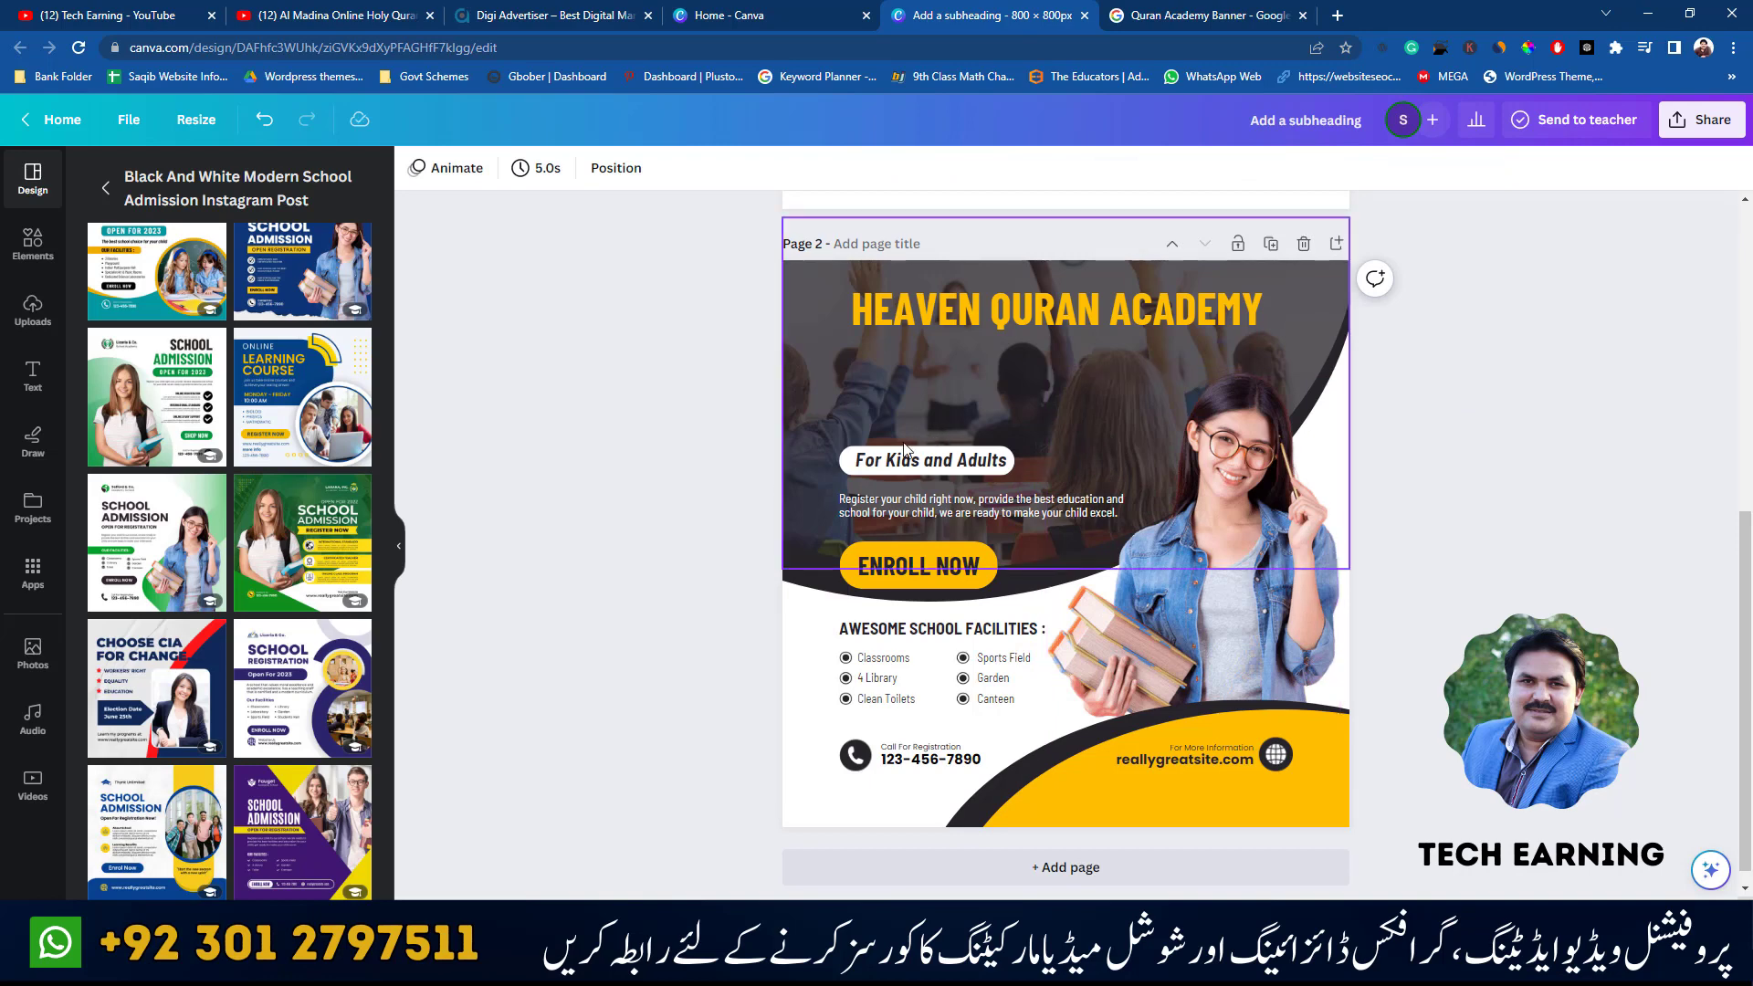
- Group the "For Kids and Adults" text with its white rounded shape
left_click(846, 461)
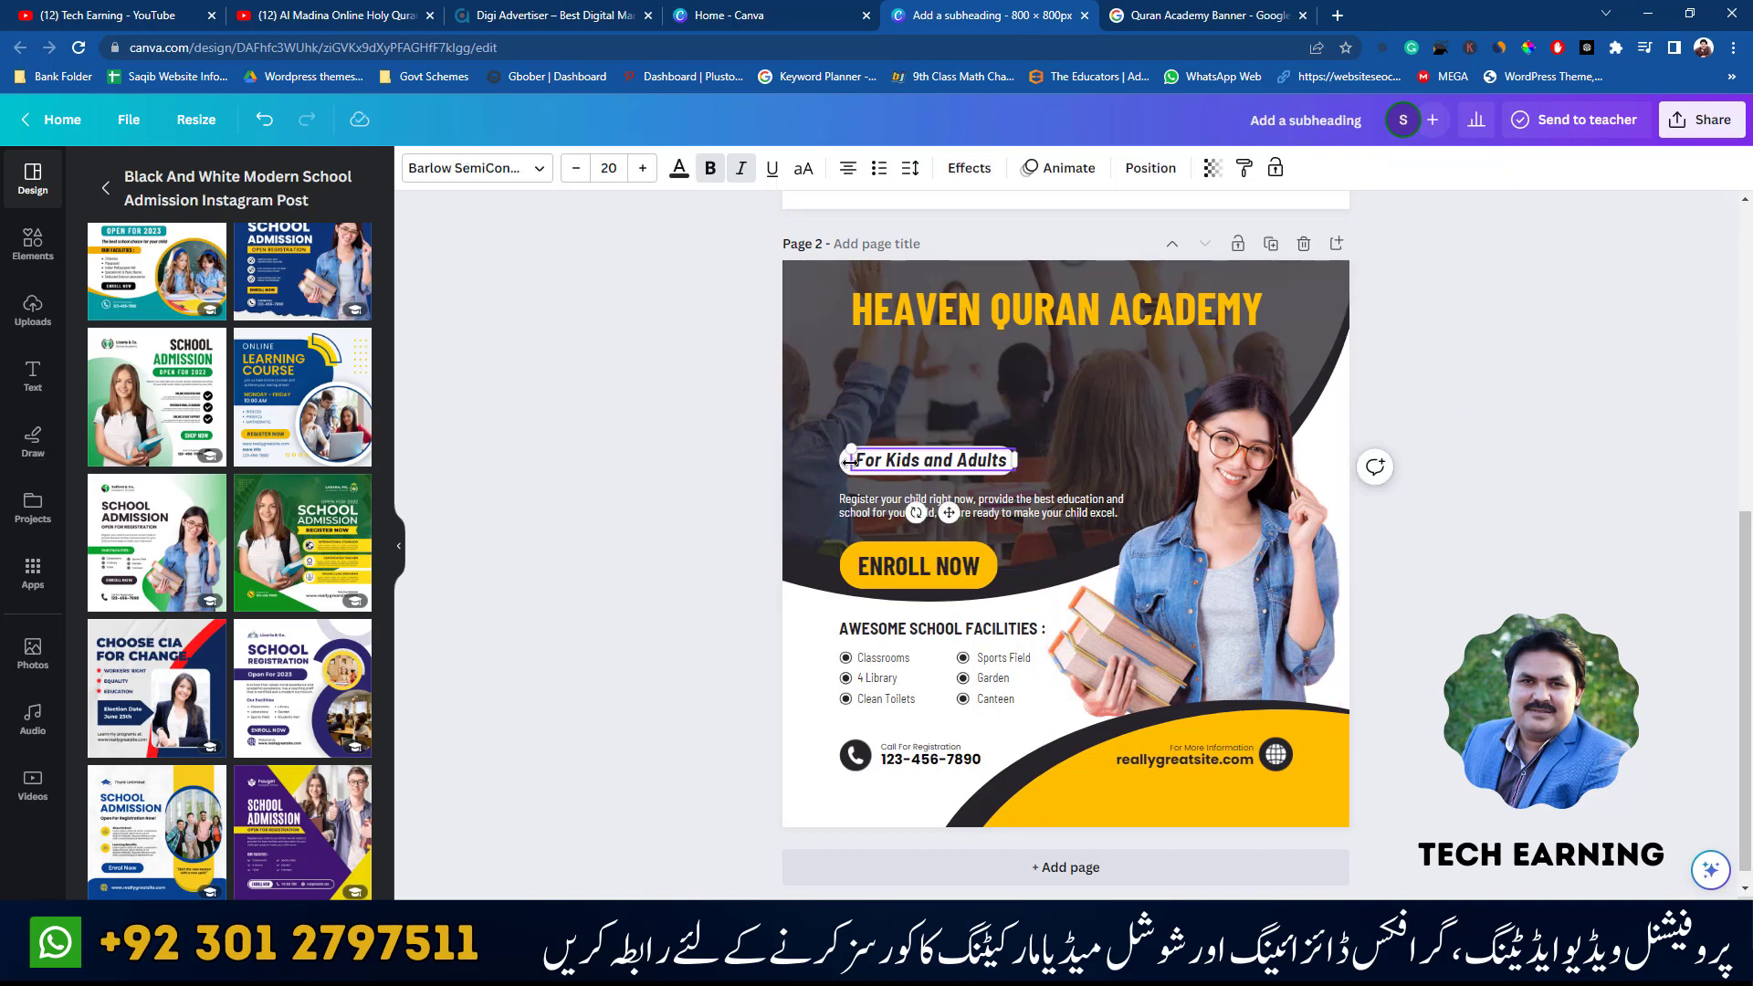
scroll(845, 475, "up", 5)
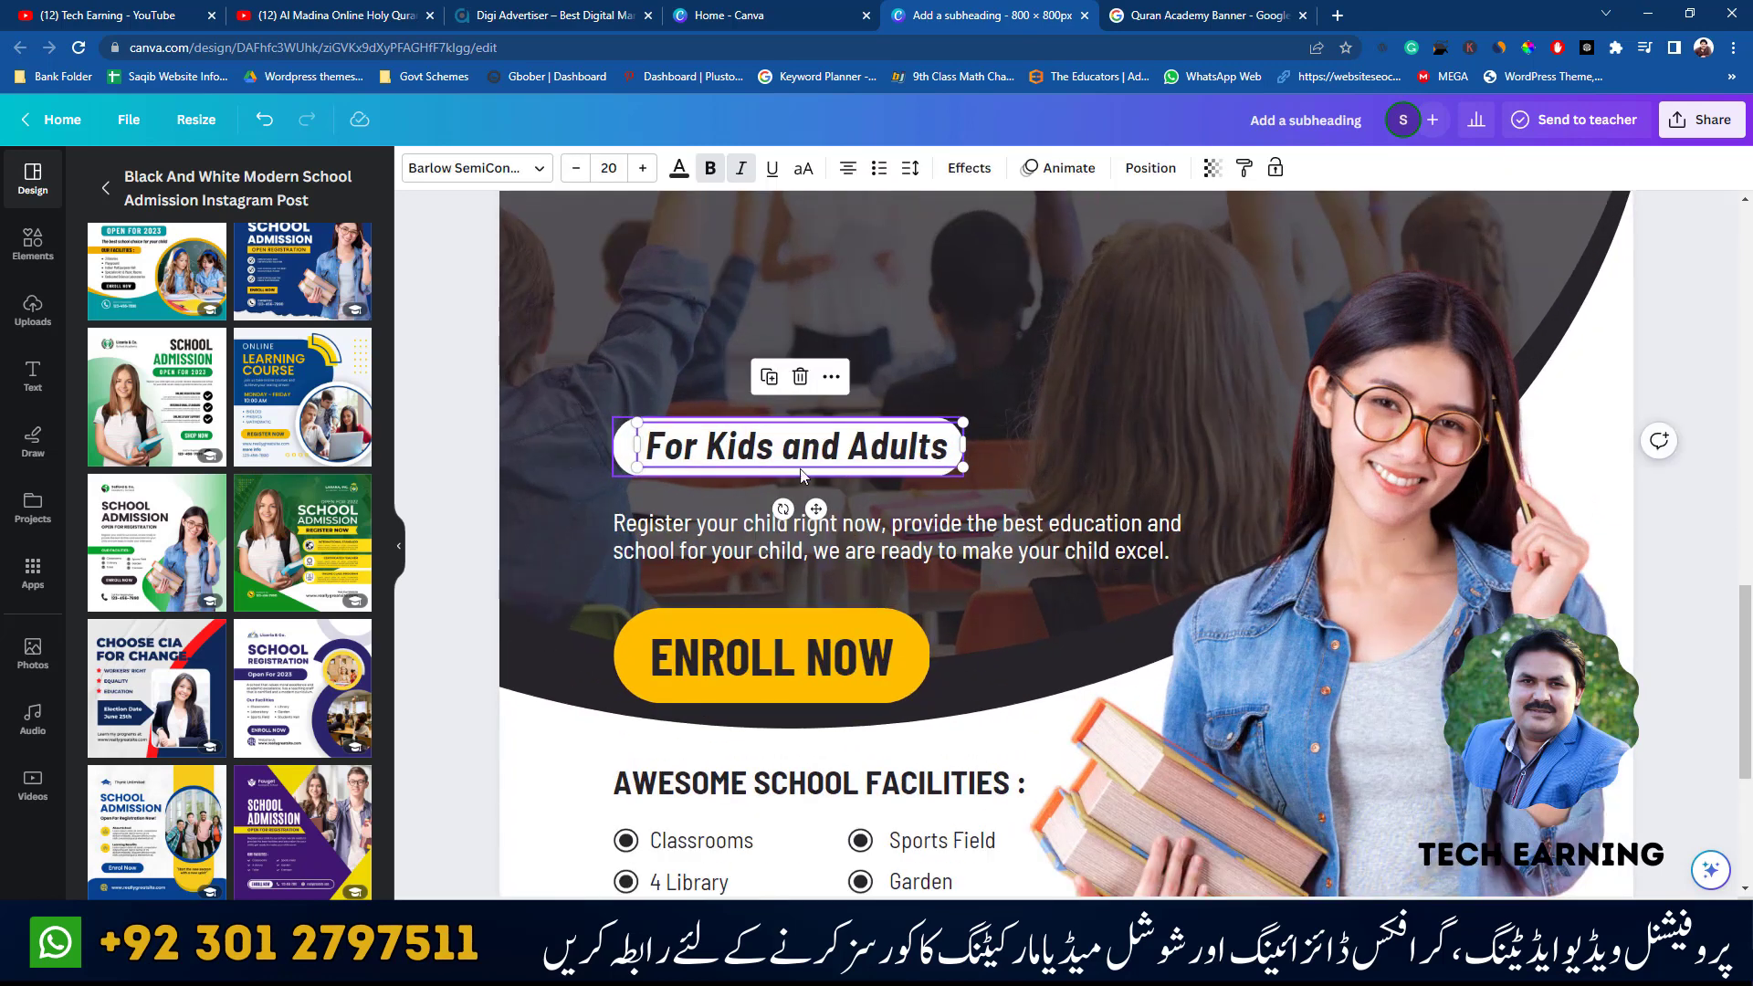
left_click(621, 456, "shift")
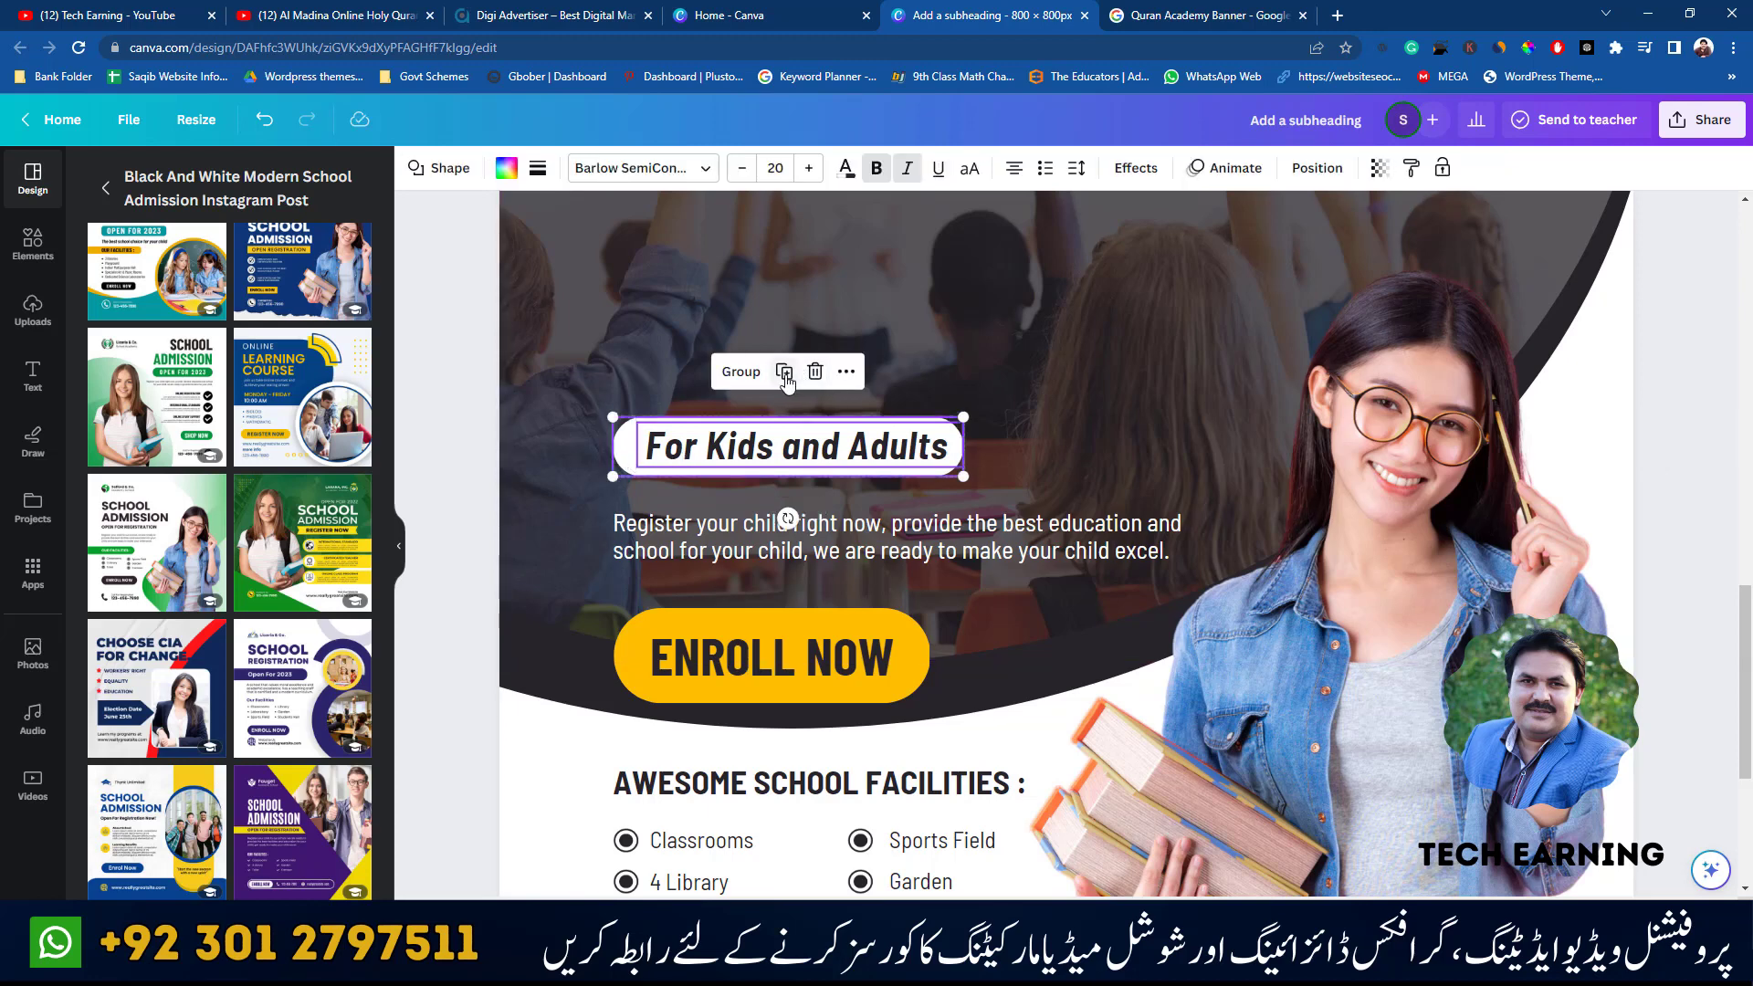
left_click(740, 372)
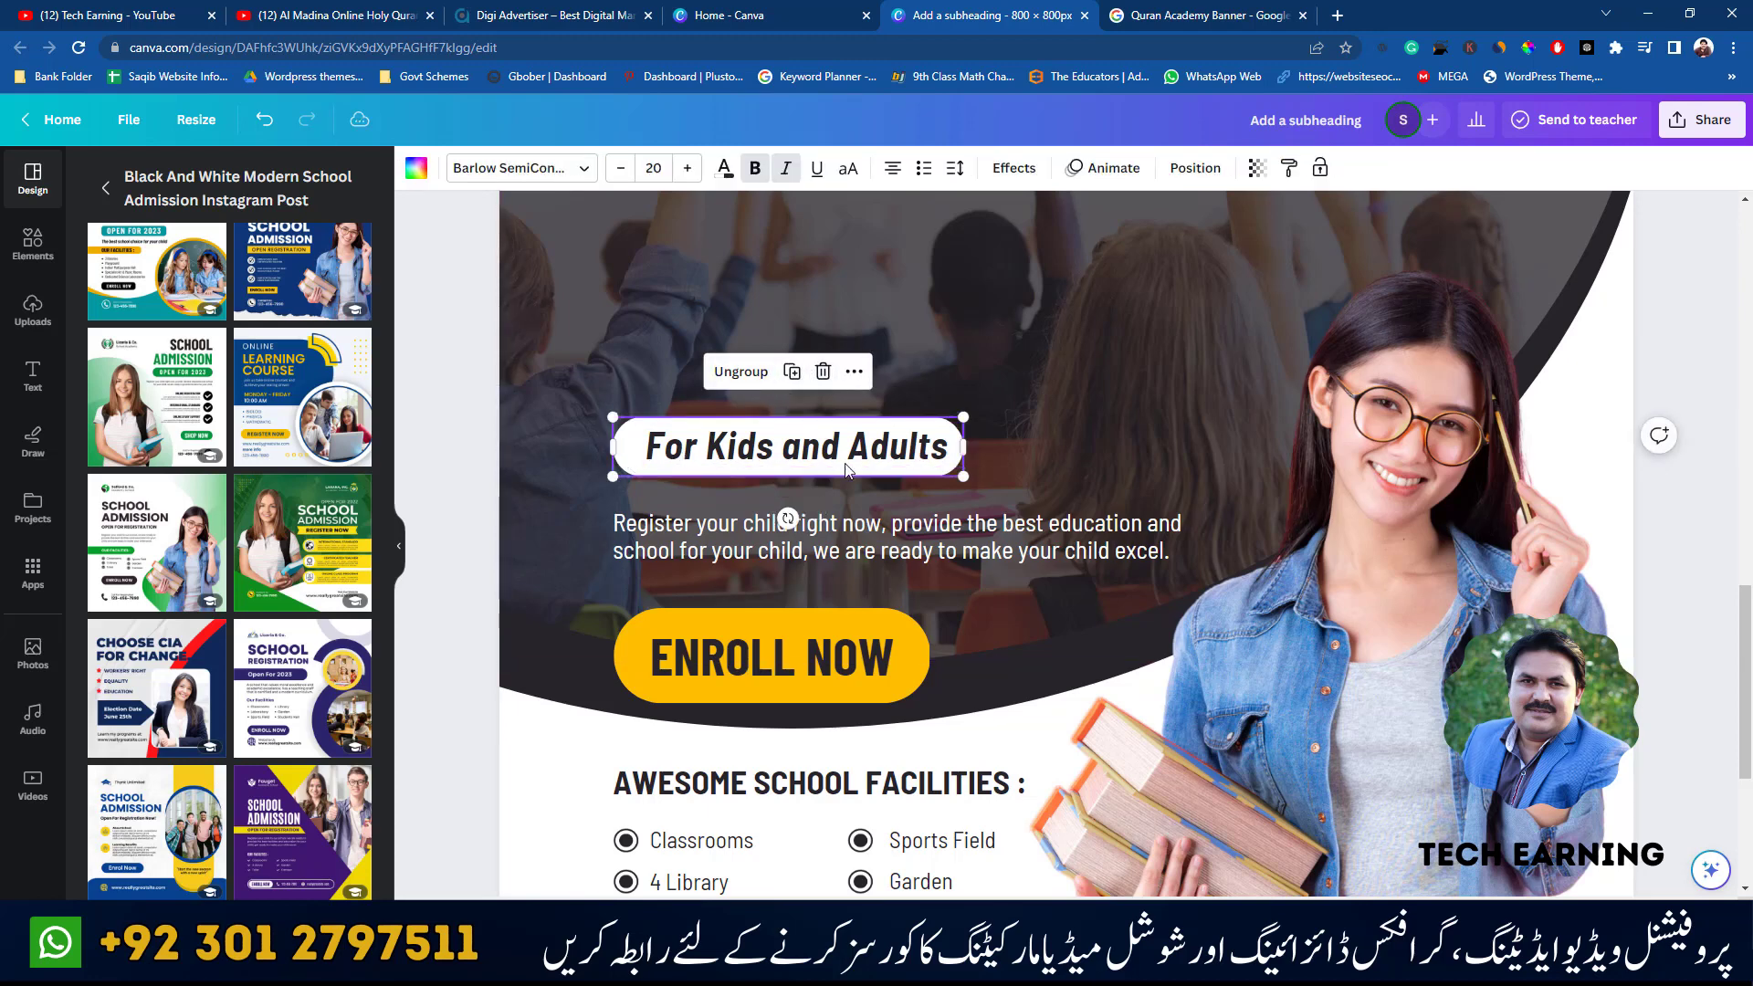
- Move the tagline group centrally beneath the HEAVEN QURAN ACADEMY heading and enlarge it to about font size 29.1
scroll(999, 410, "down", 5, "ctrl")
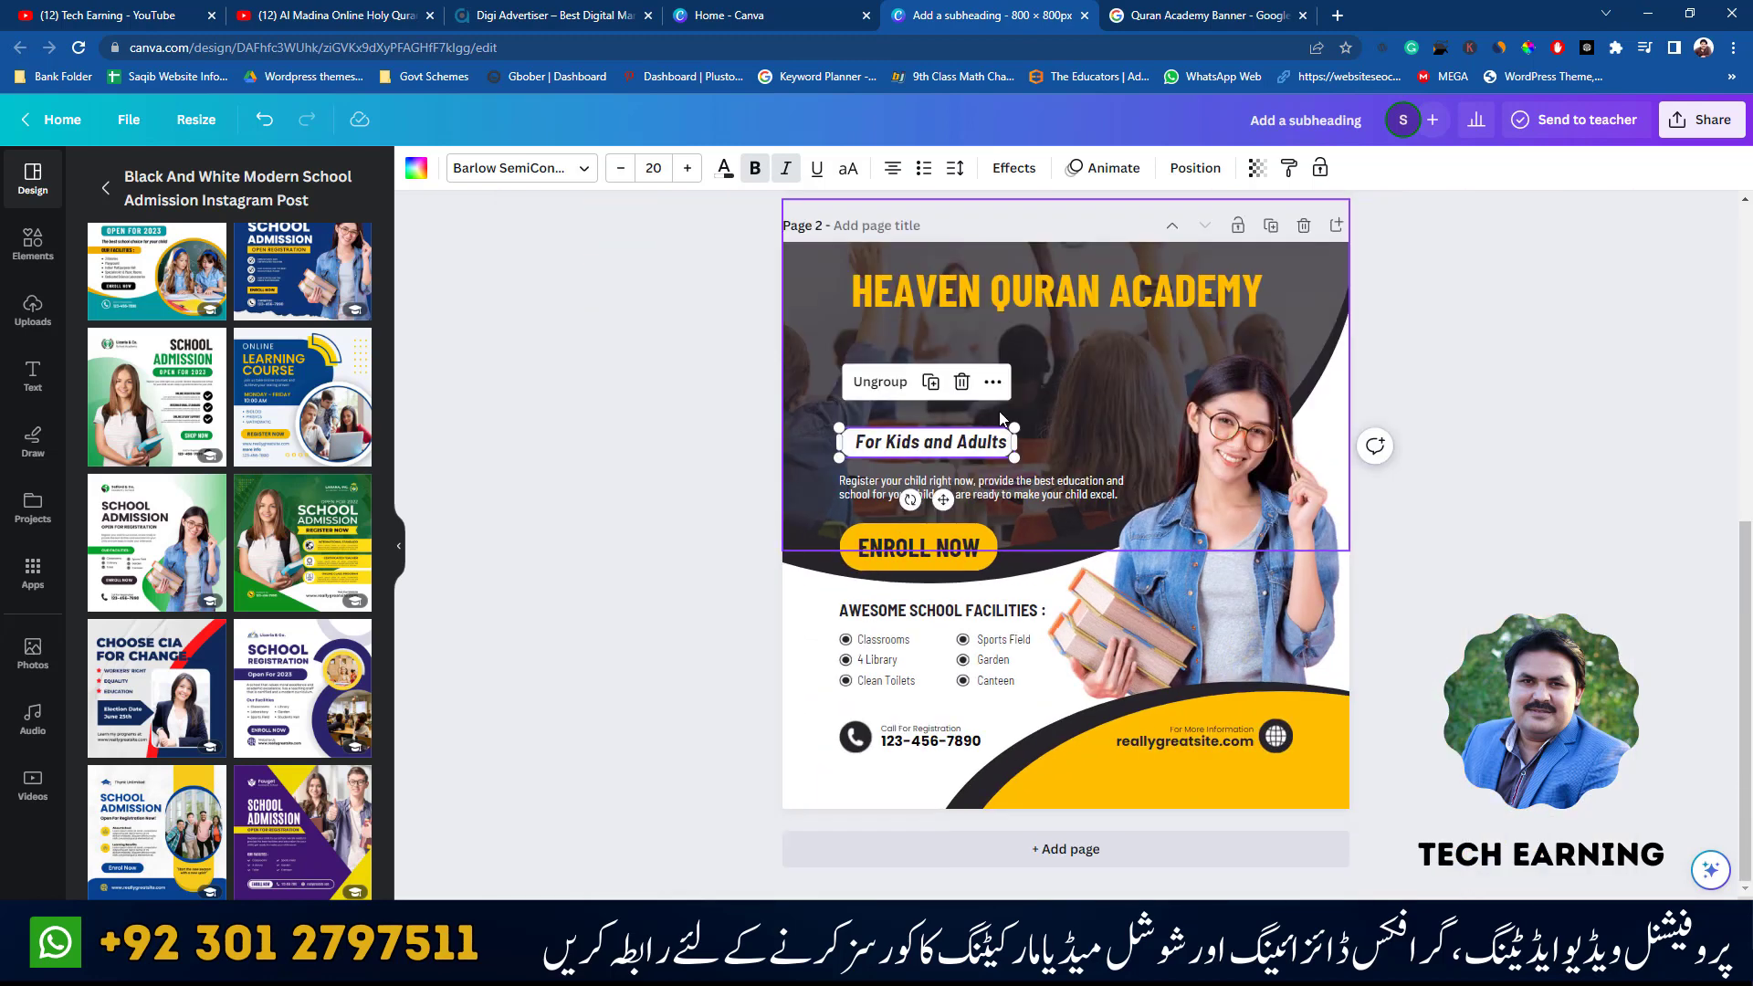
left_click_drag(975, 444, 1116, 356)
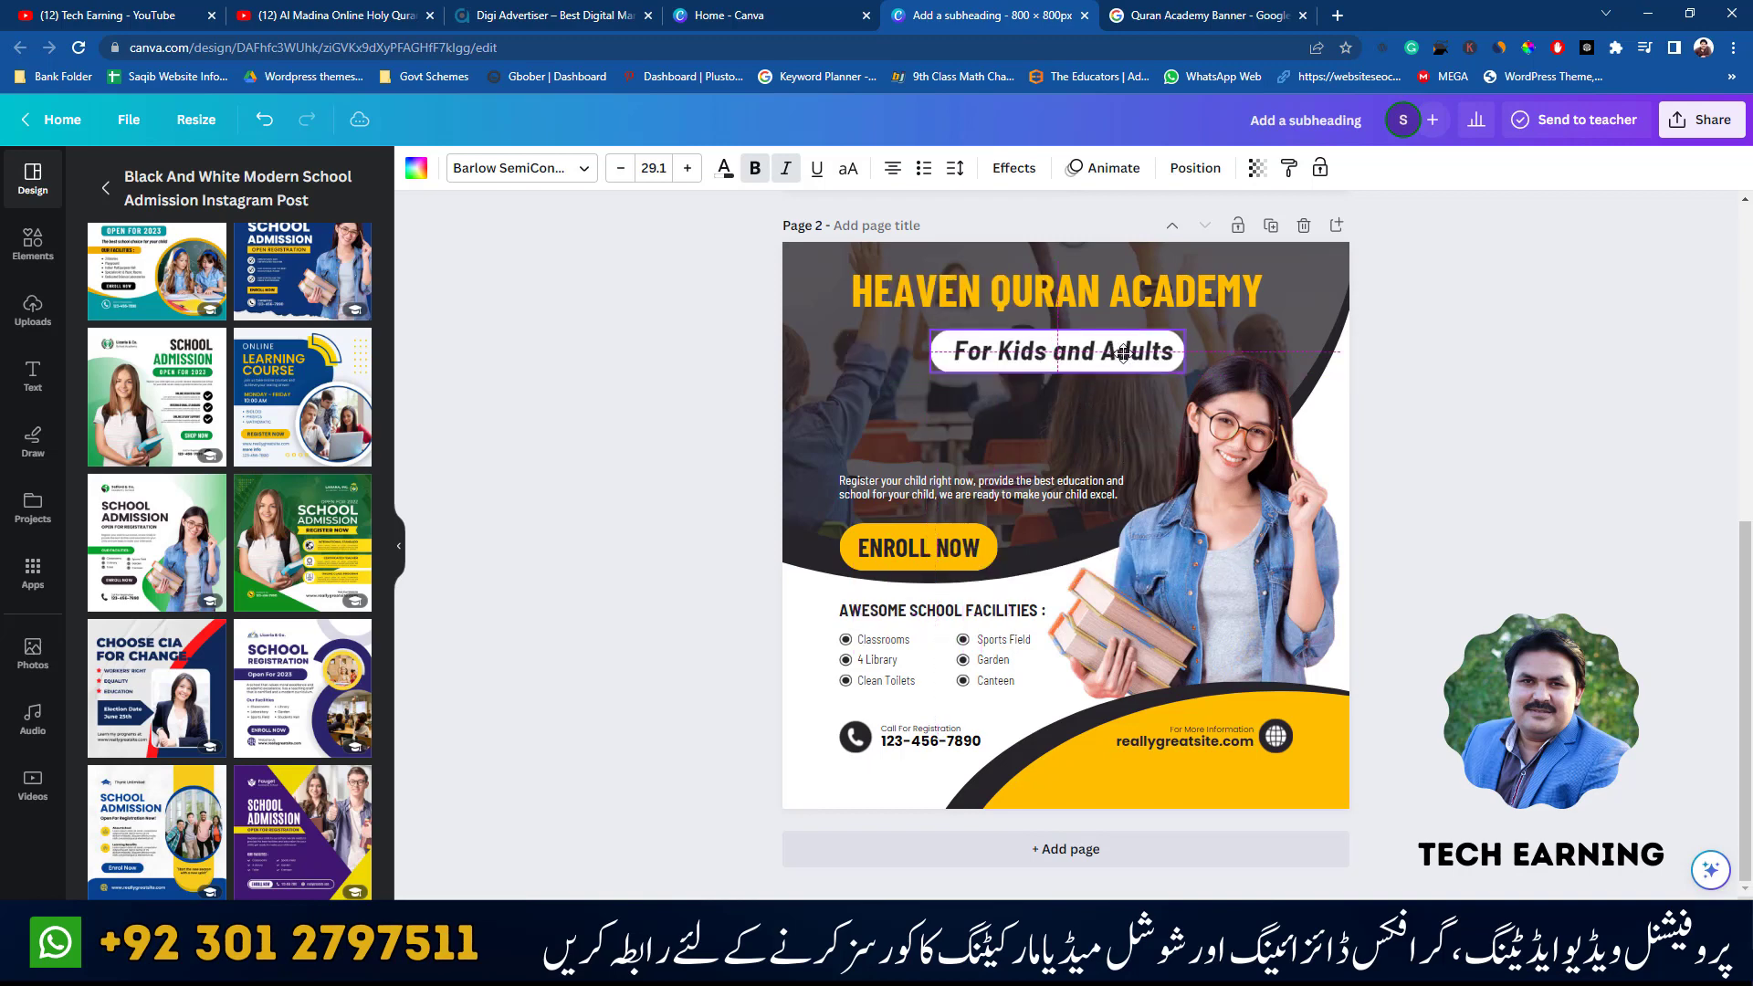
left_click(1419, 365)
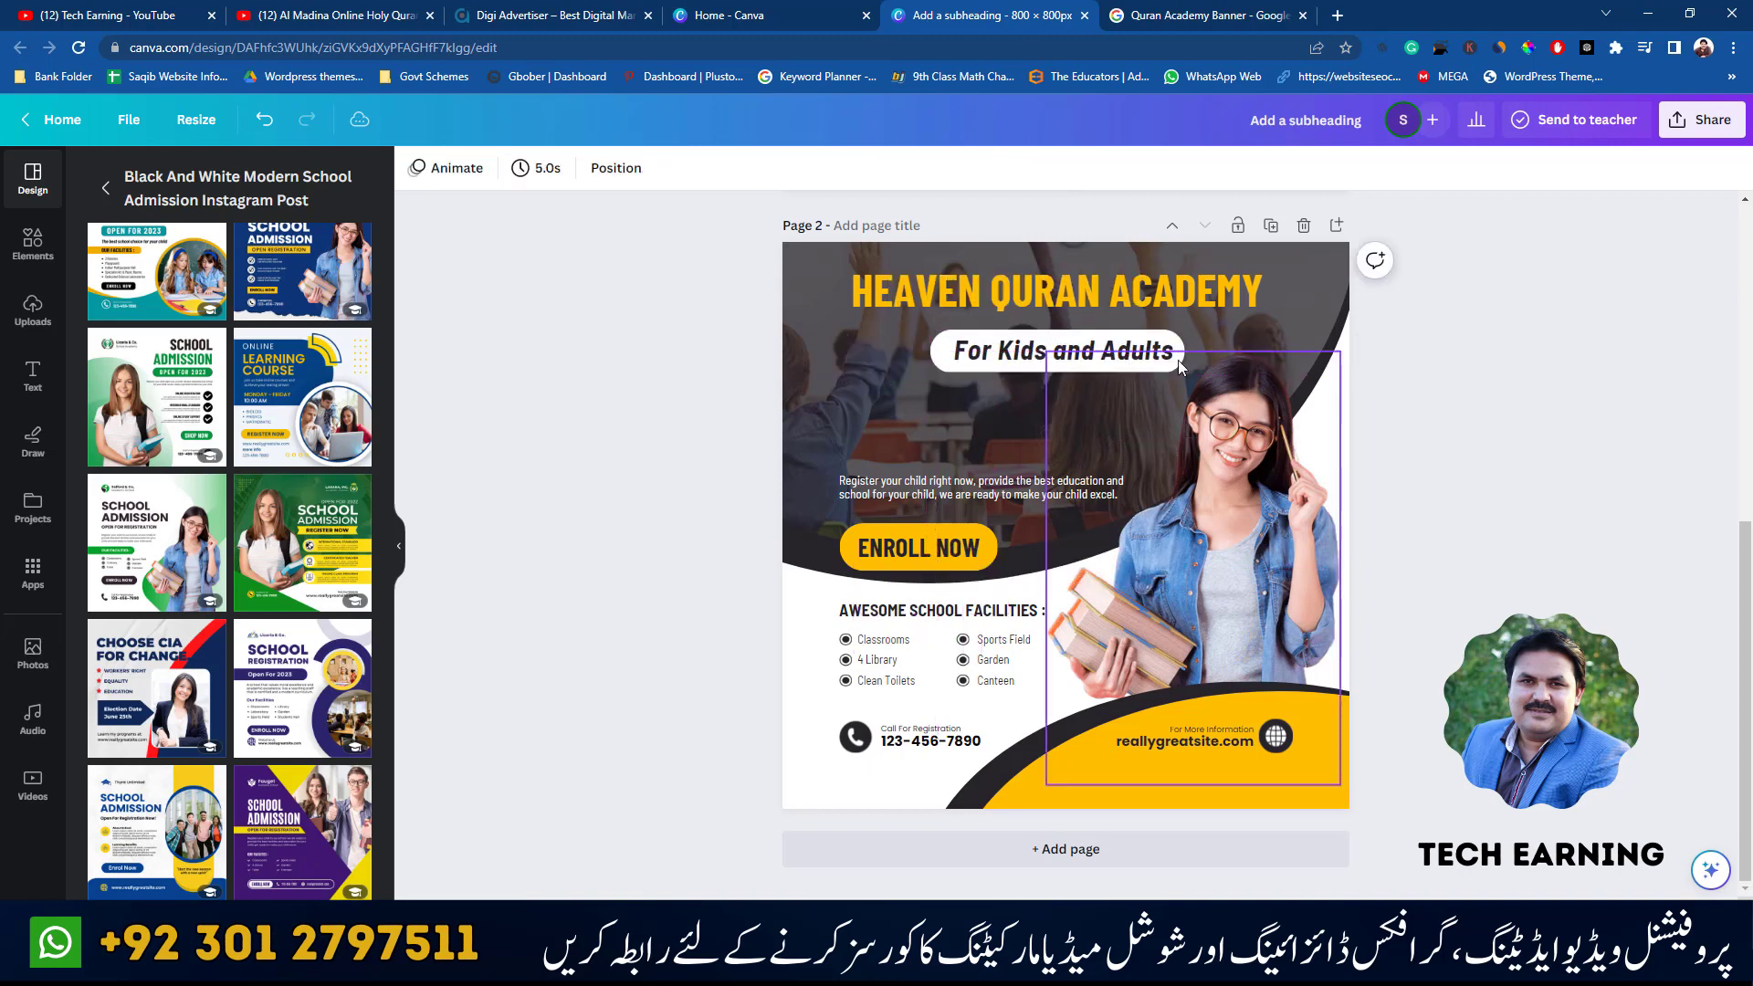
left_click(1095, 356)
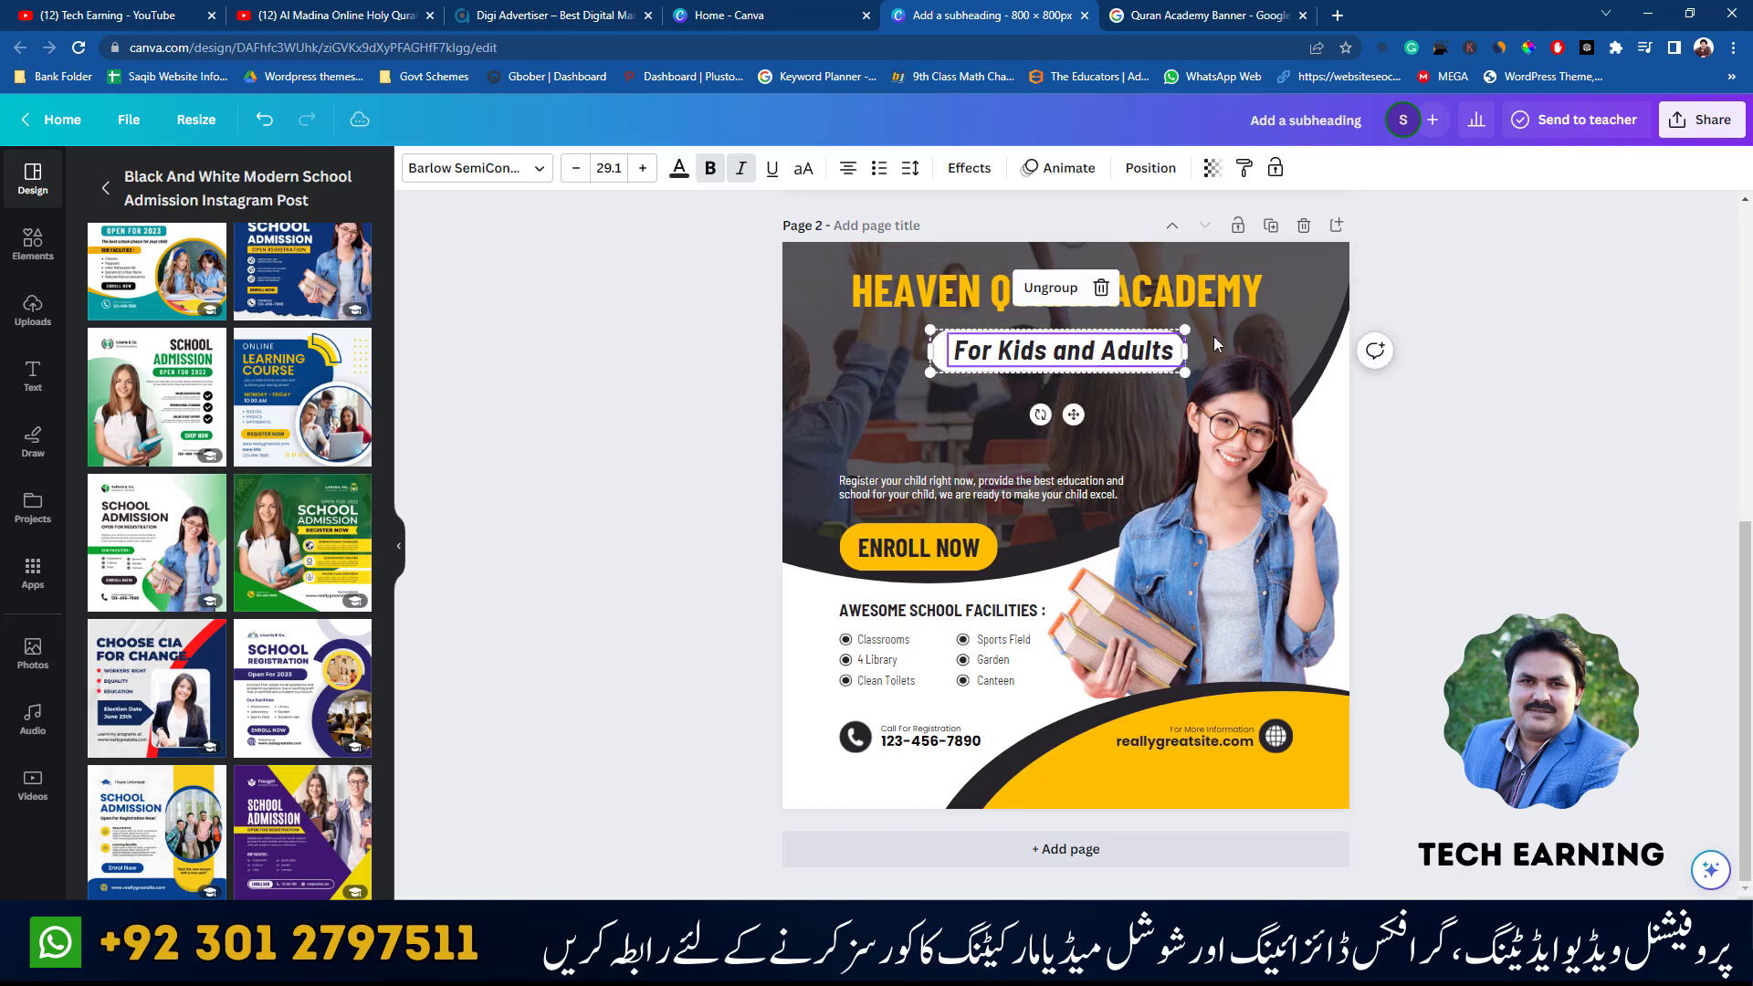
left_click(1570, 368)
- Delete the photo of the student holding books and the registration paragraph above ENROLL NOW
left_click(1301, 494)
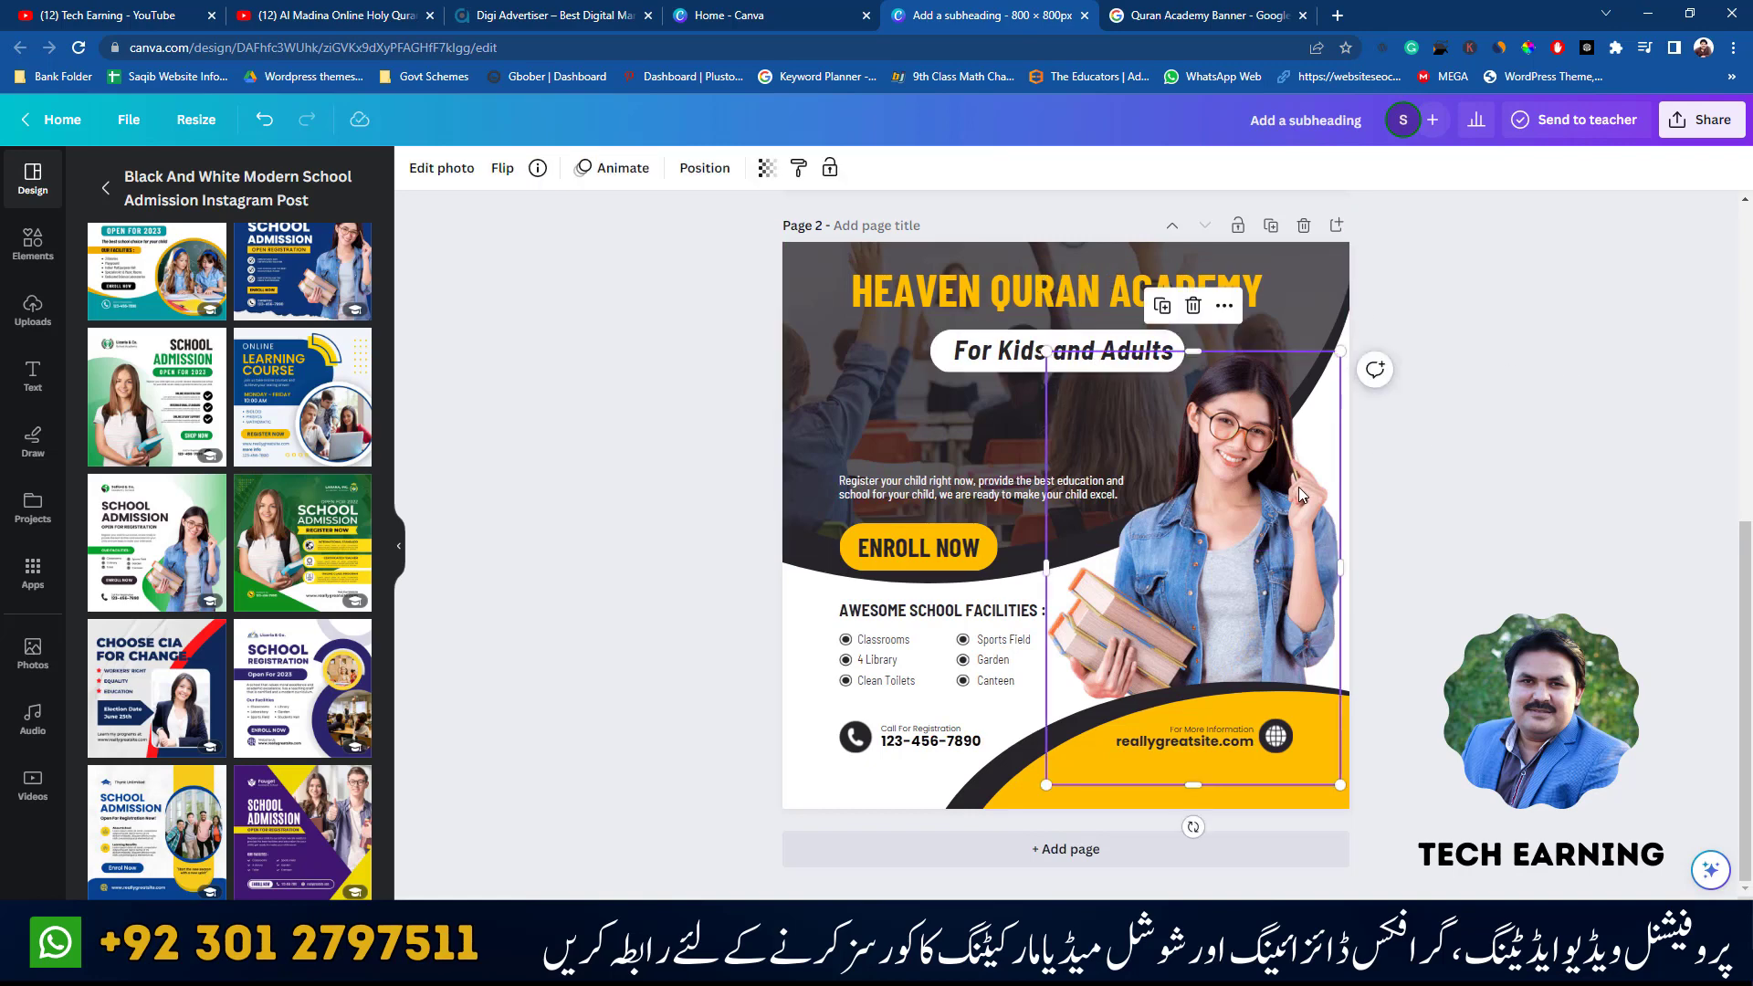
key("Delete")
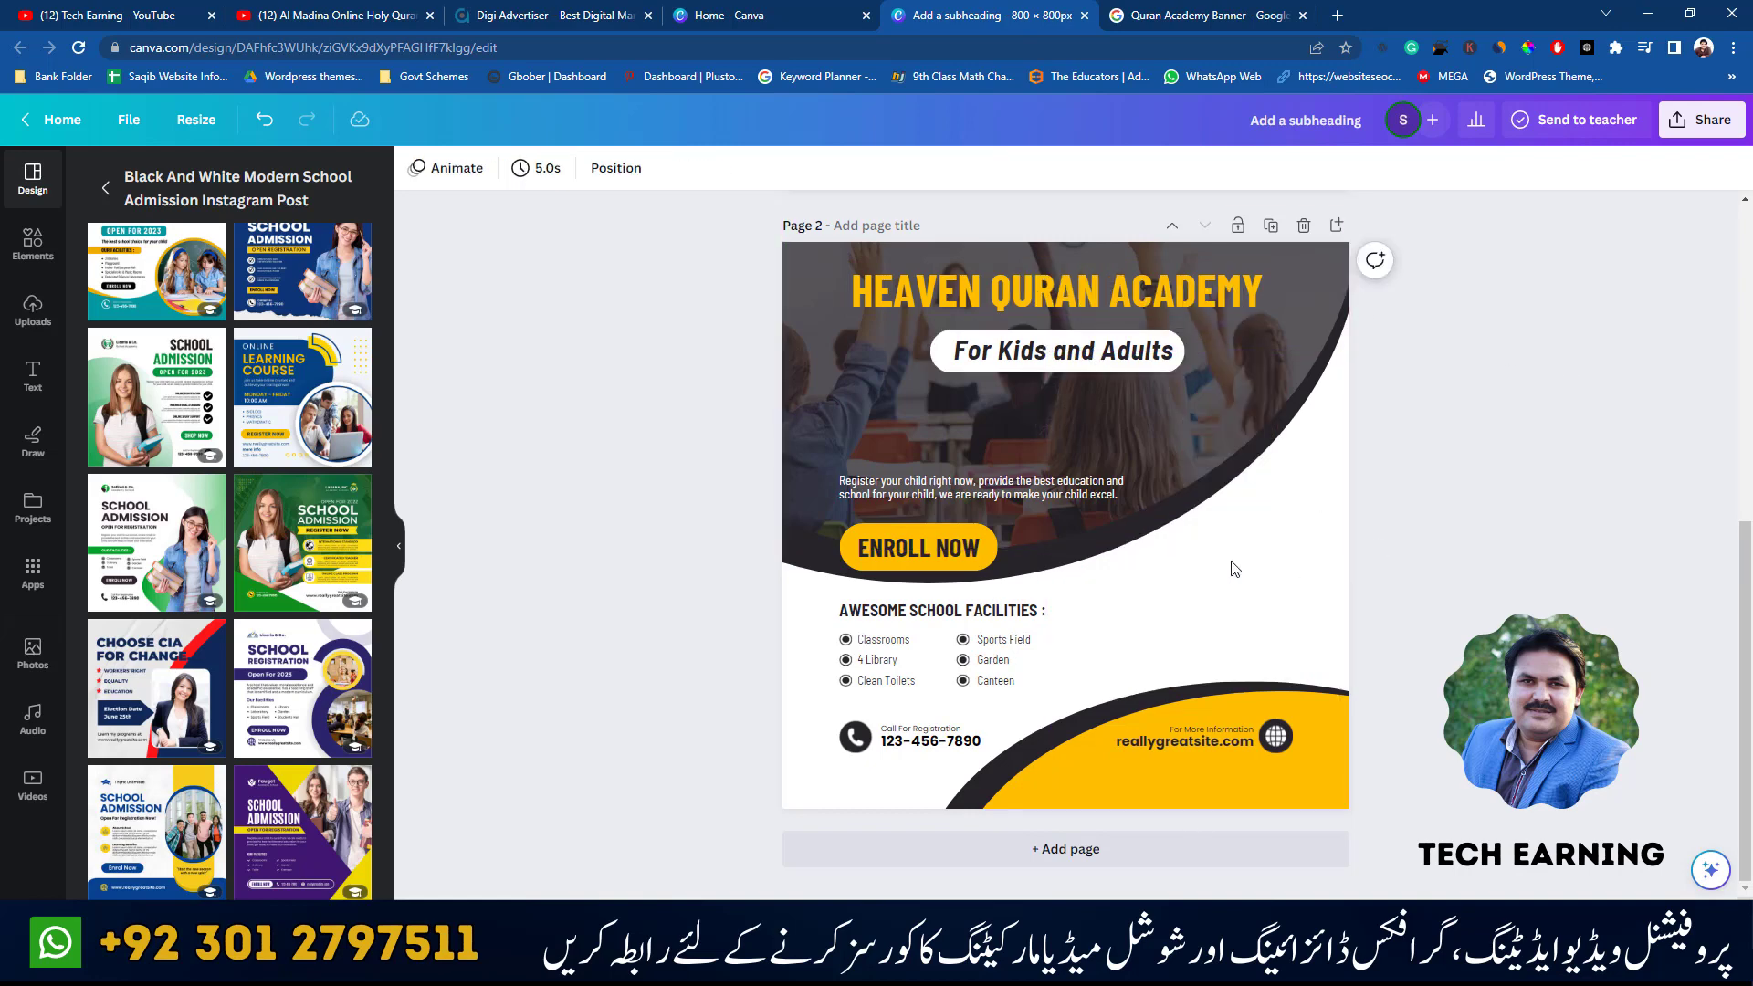
left_click(1026, 491)
key("Delete")
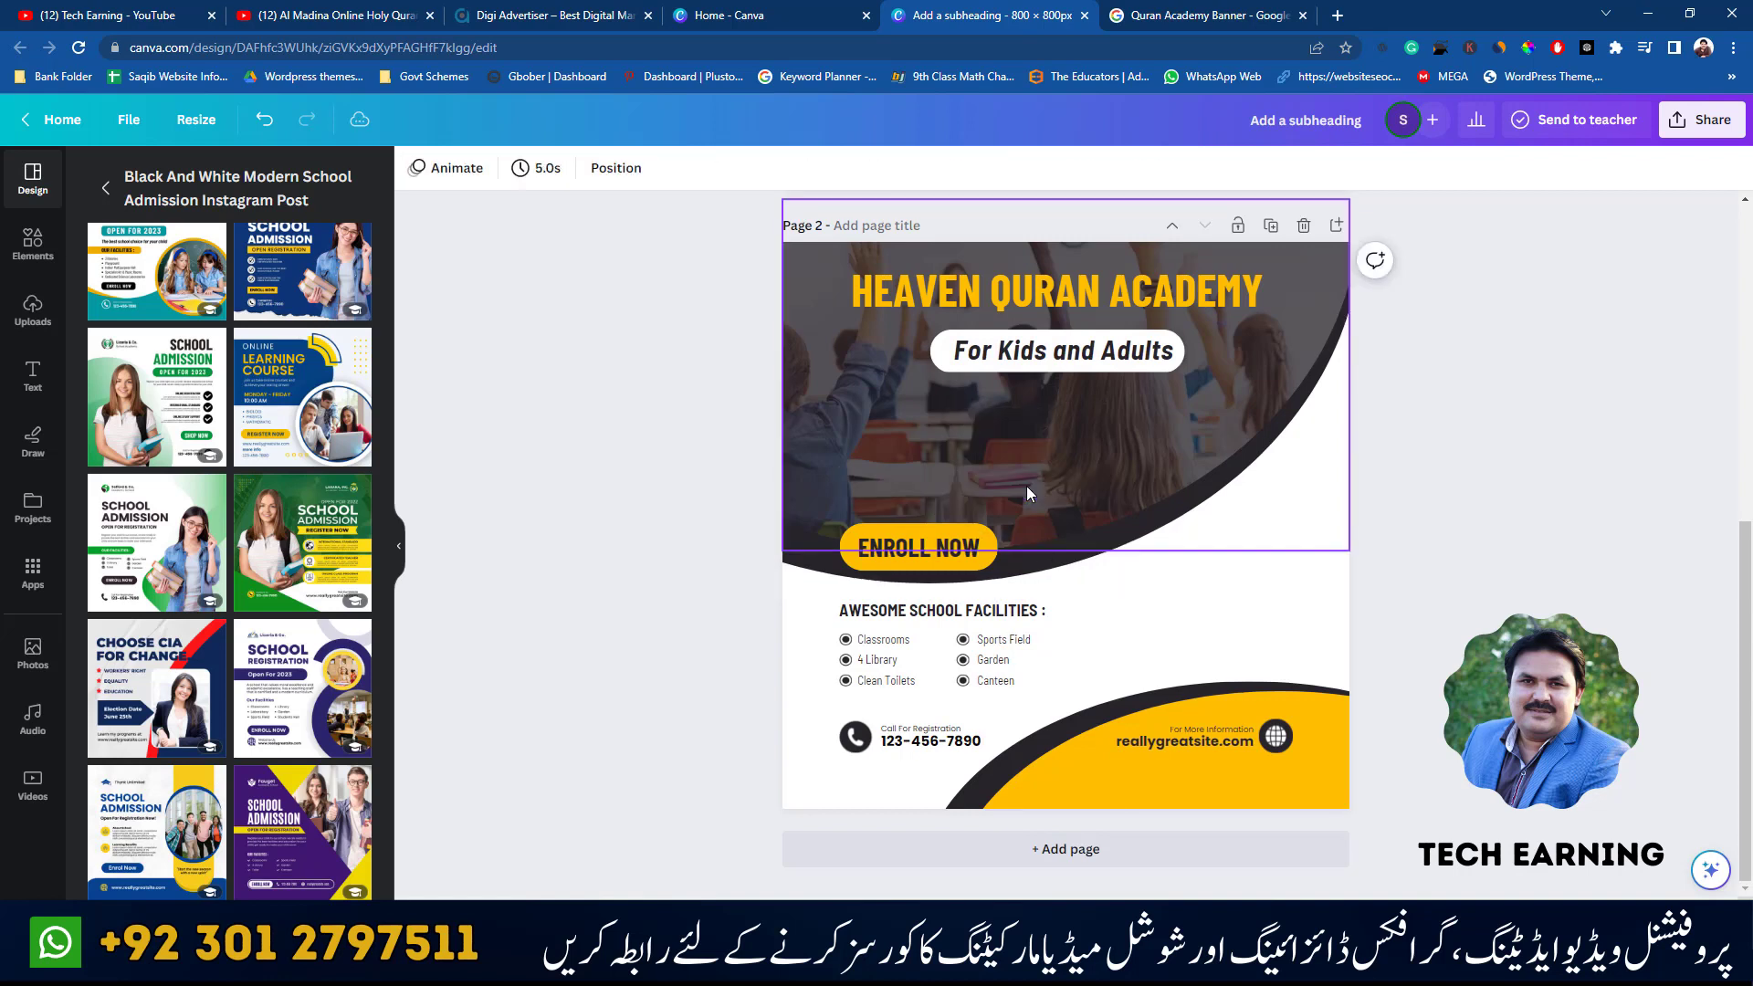
- Remove the classroom photo from the curved header frame on page 2
left_click(1136, 422)
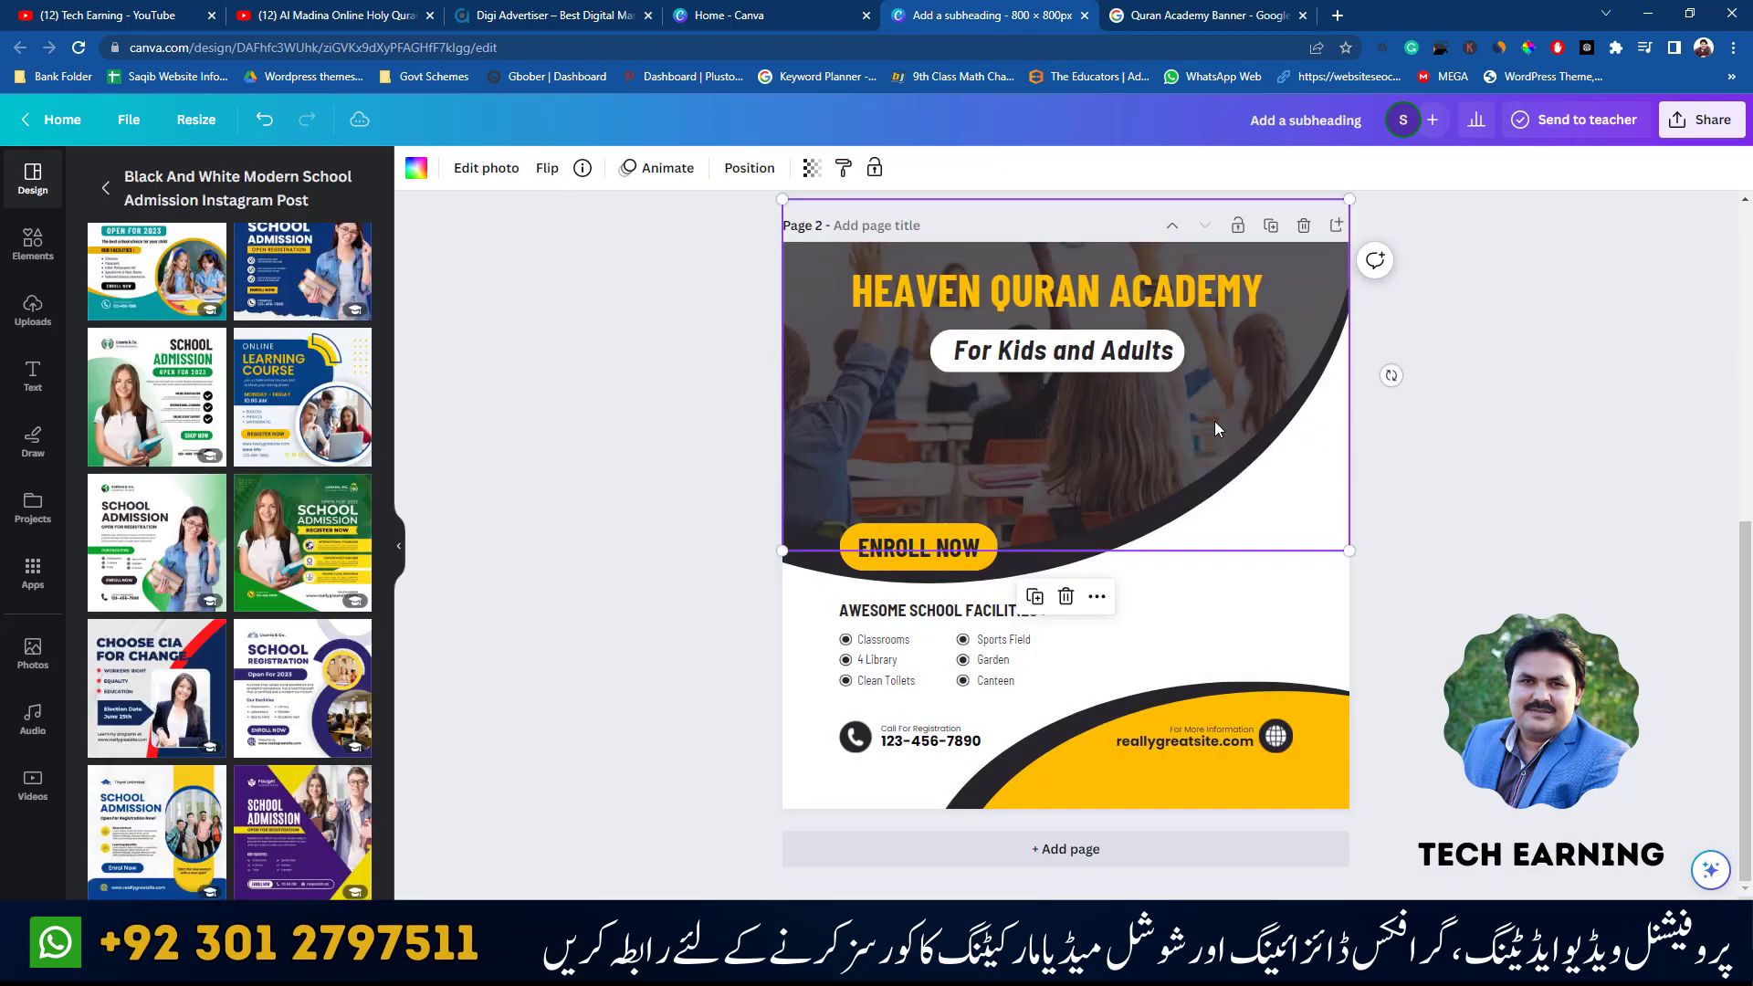
key("Delete")
left_click(1416, 440)
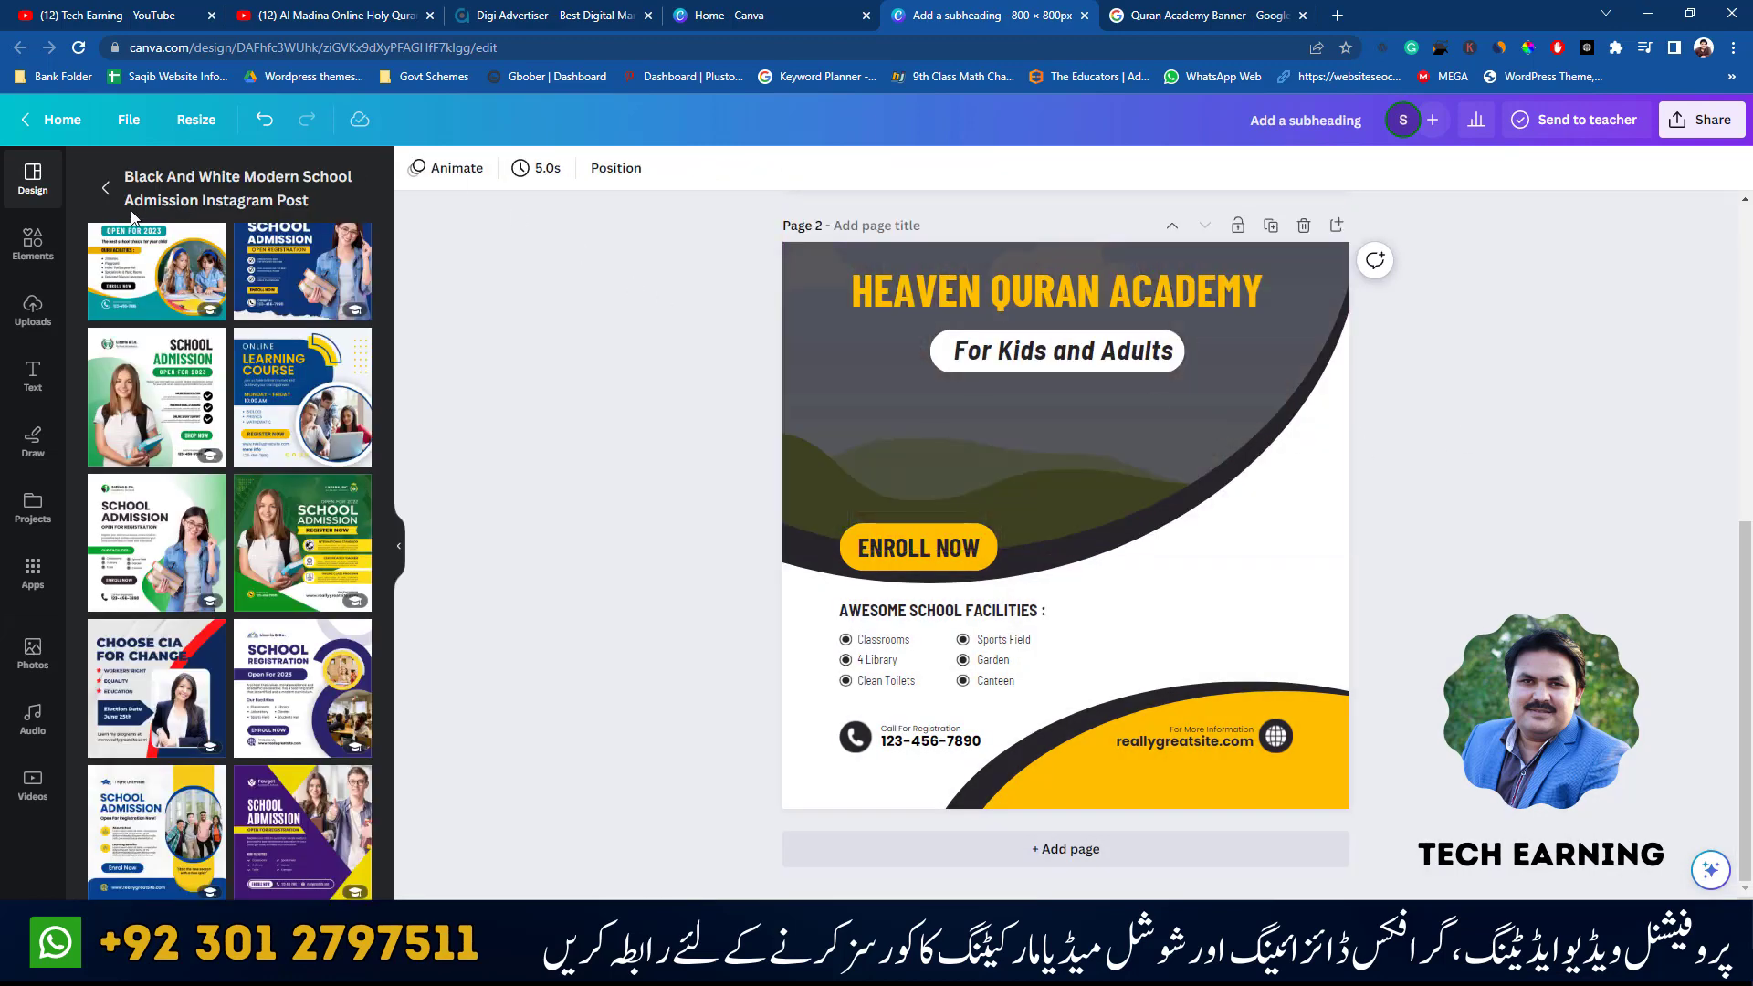
- Search the photo library for "Quran"
left_click(36, 657)
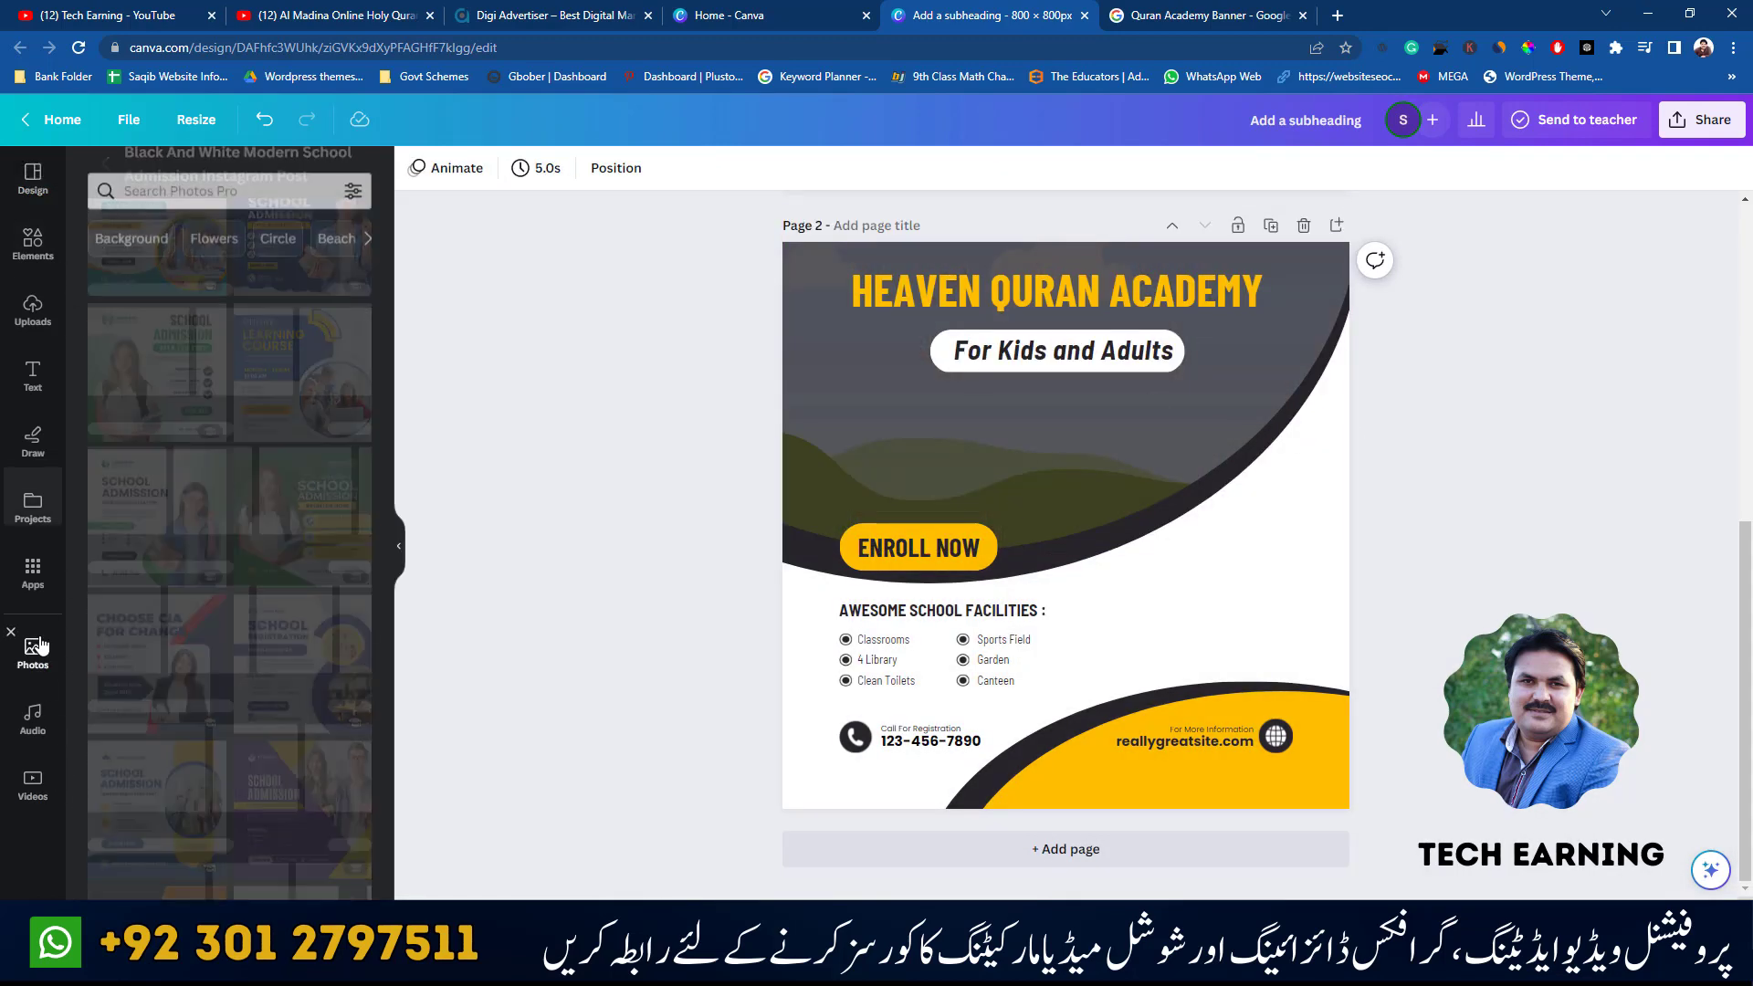
left_click(198, 180)
type("Quran")
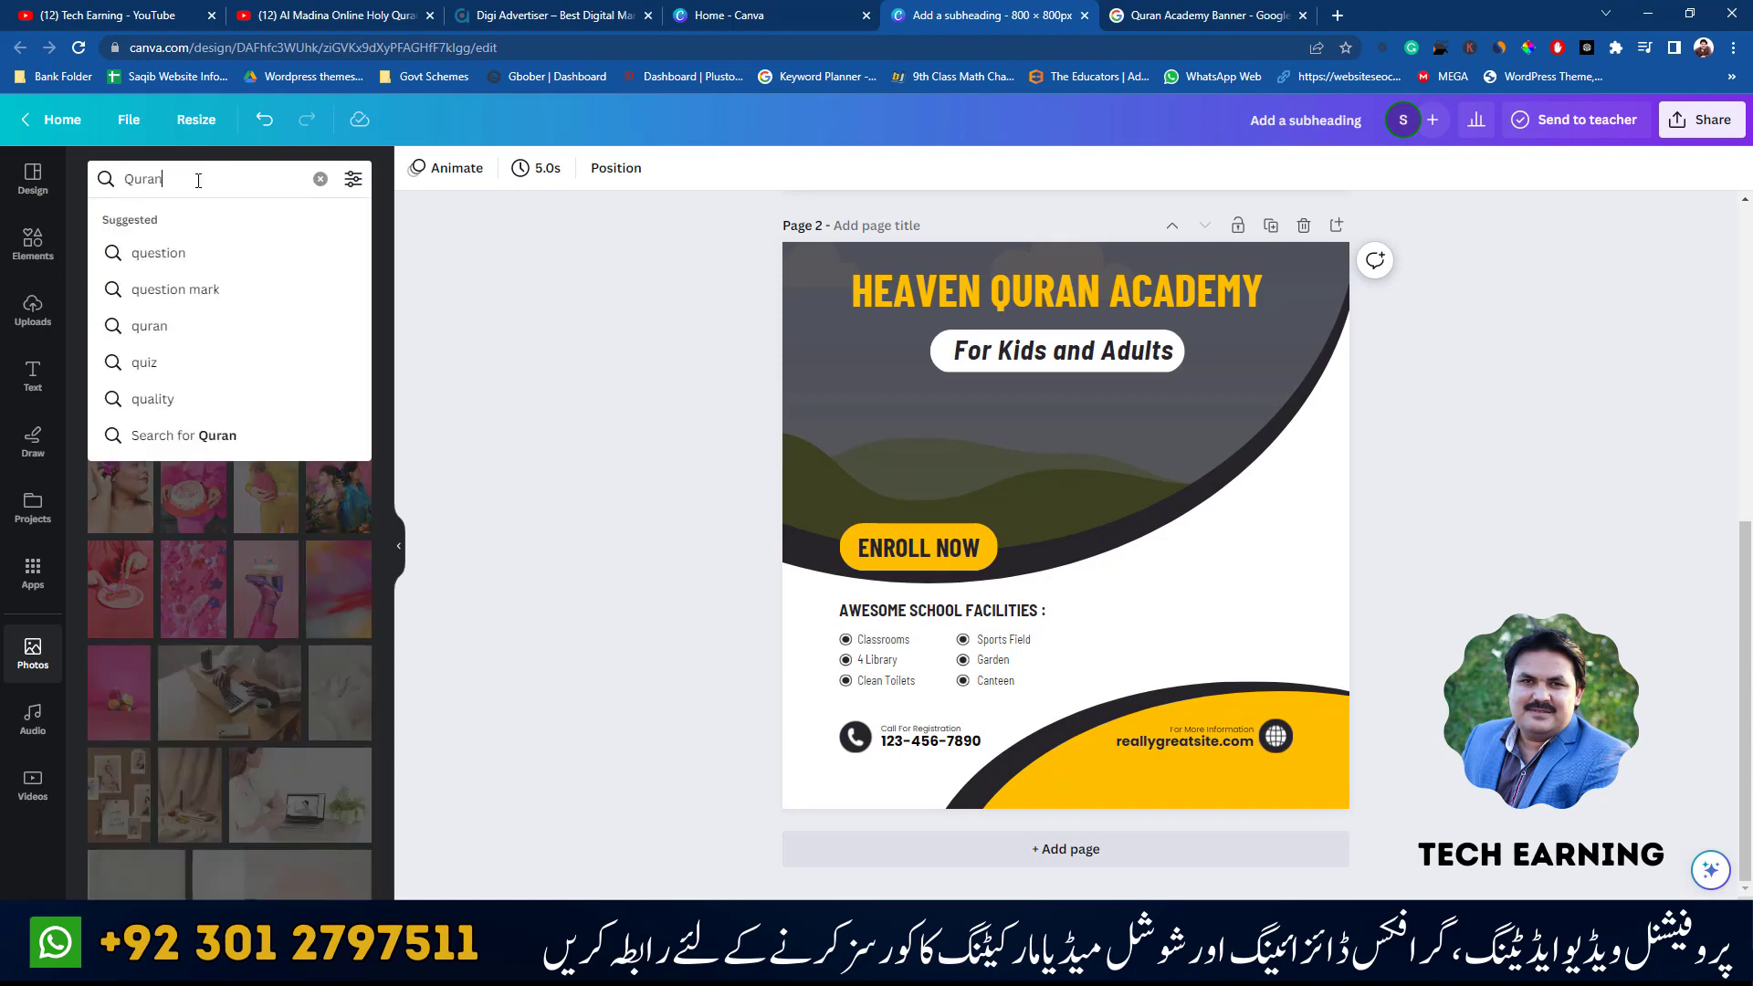
key("Return")
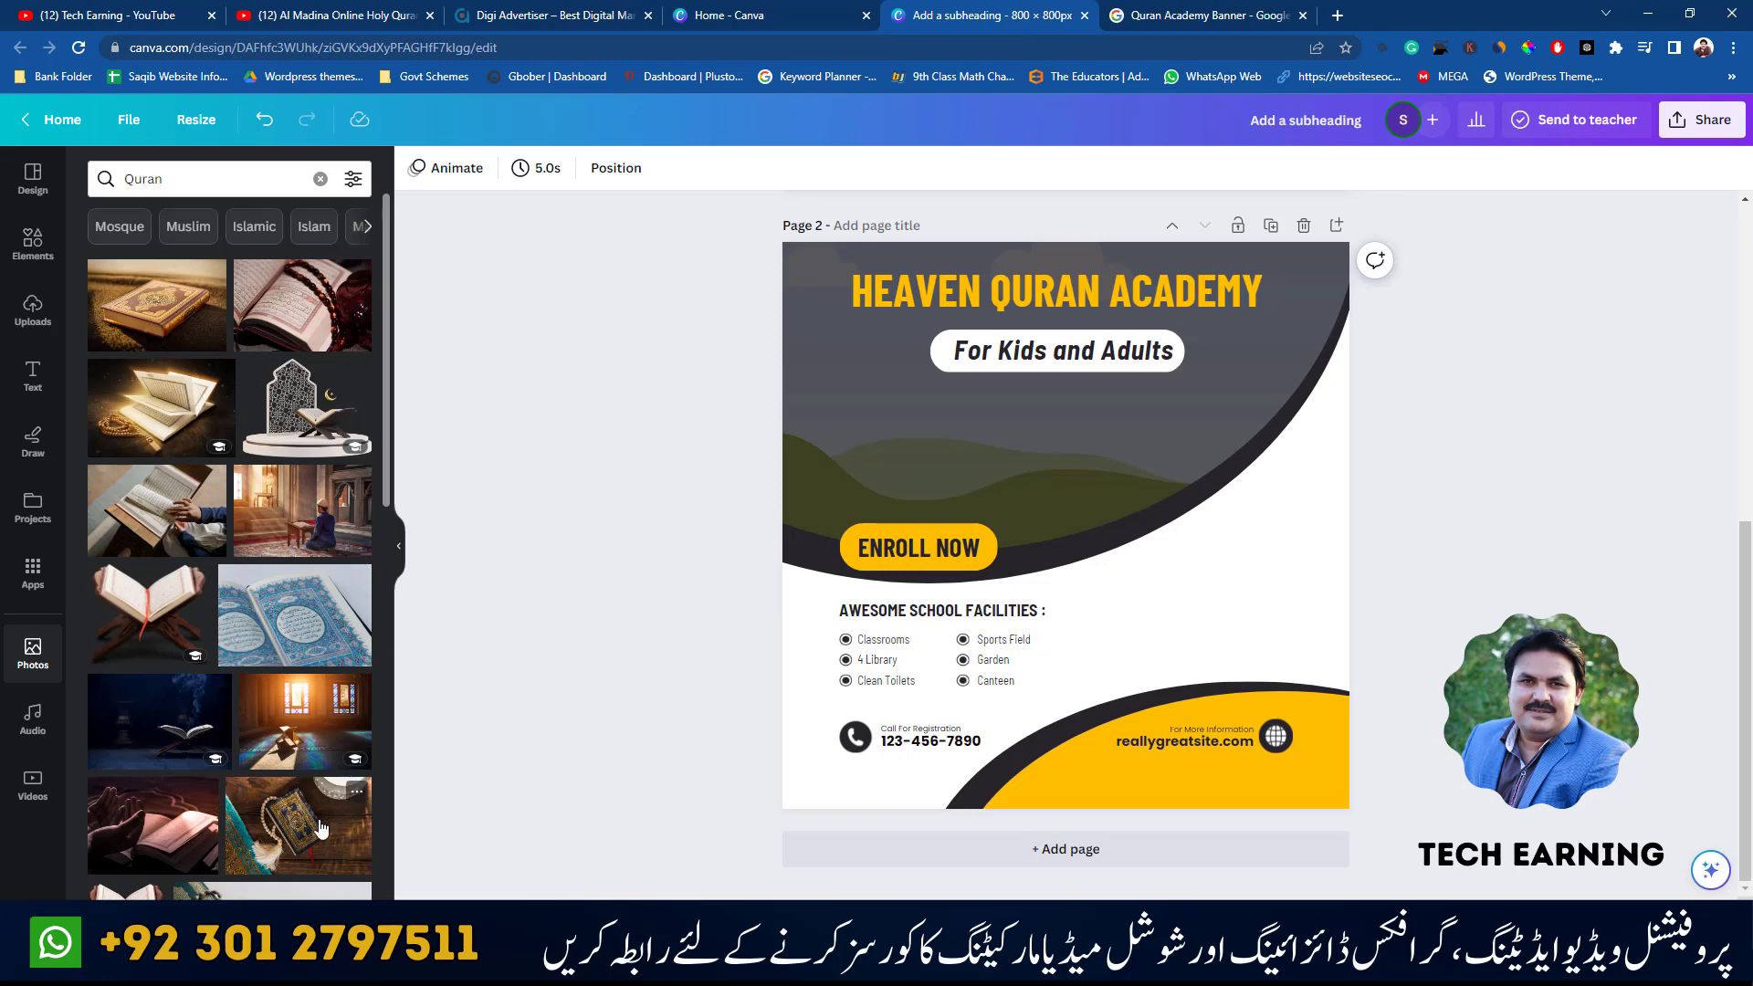
- Try several Quran photos in the curved header frame, including the prayer-bead, sunlit-window, open-page and reading-man images
left_click_drag(312, 836, 1048, 468)
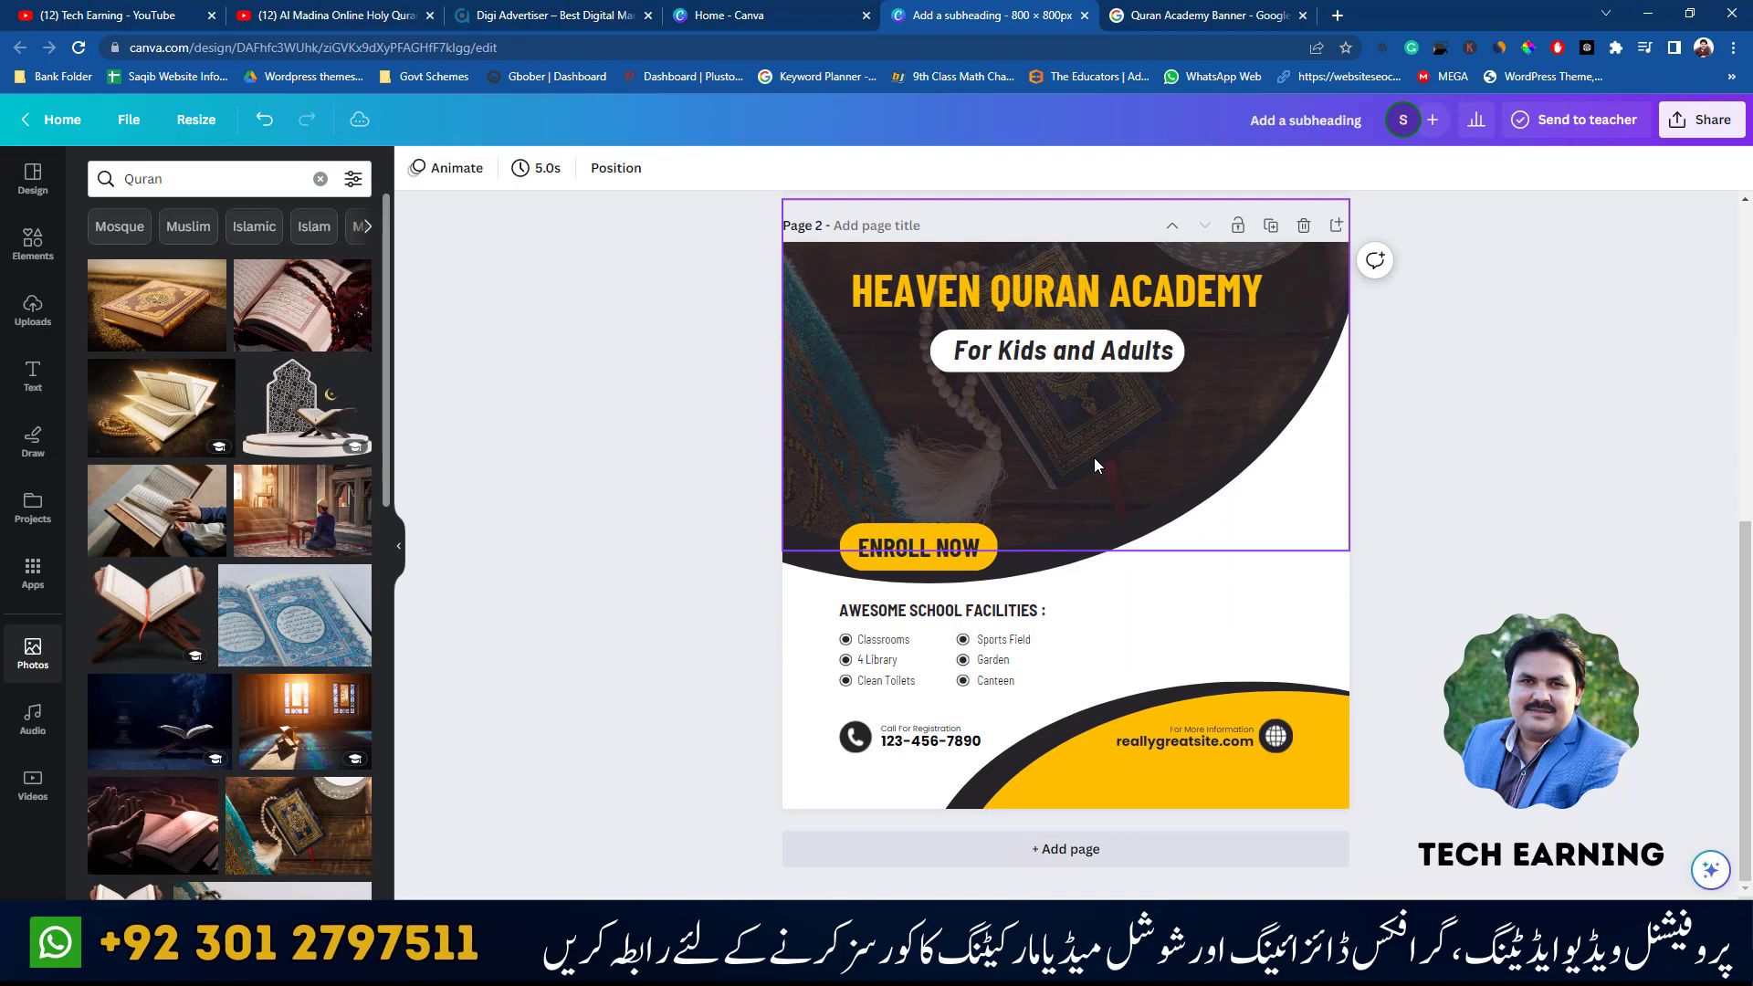
scroll(306, 454, "down", 3)
left_click_drag(305, 454, 1201, 496)
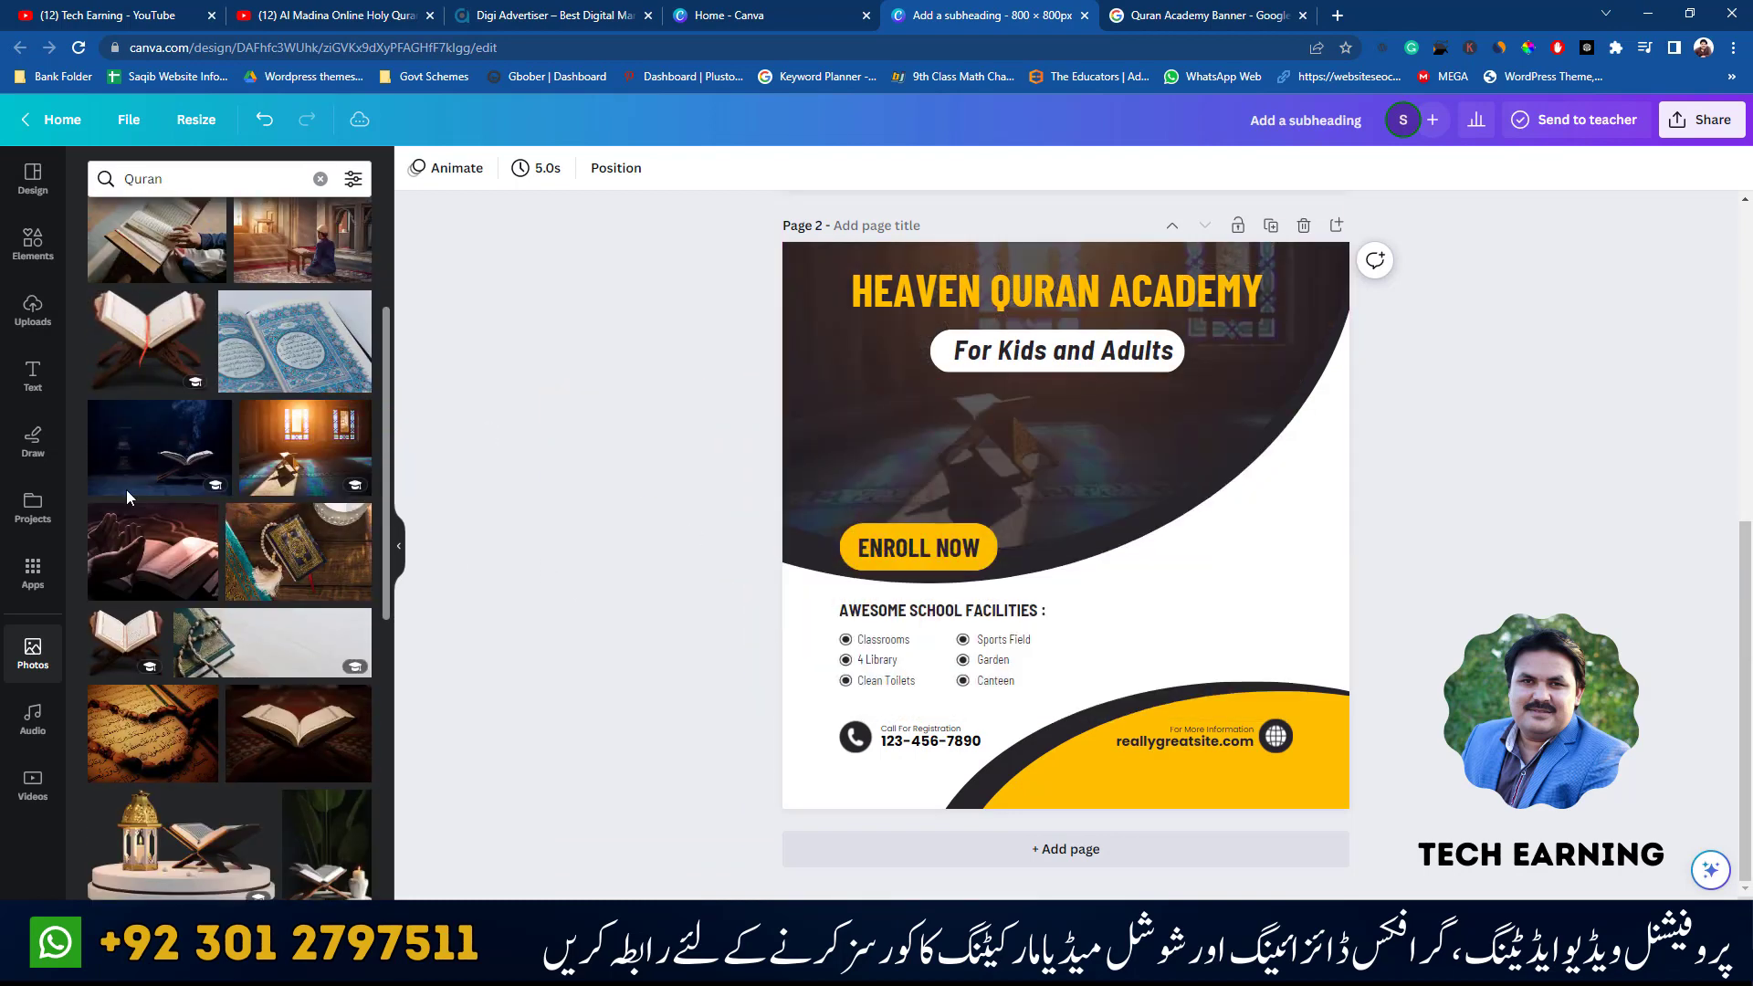
scroll(308, 288, "down", 5)
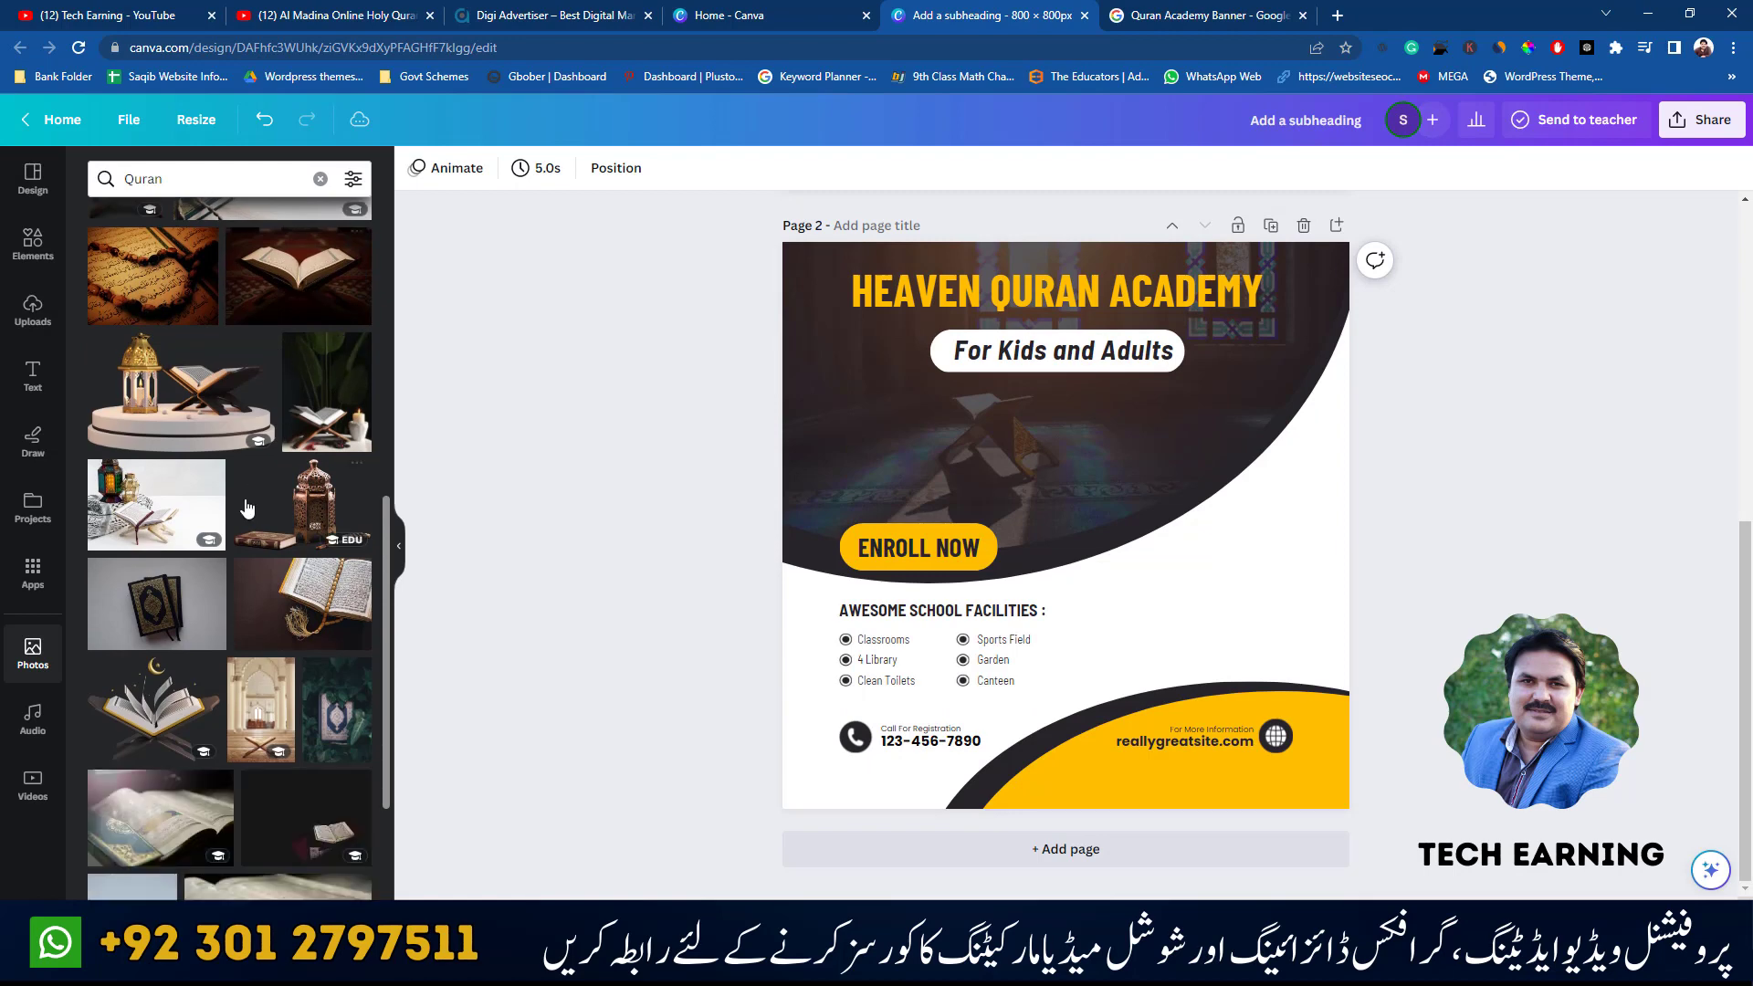
scroll(274, 475, "down", 3)
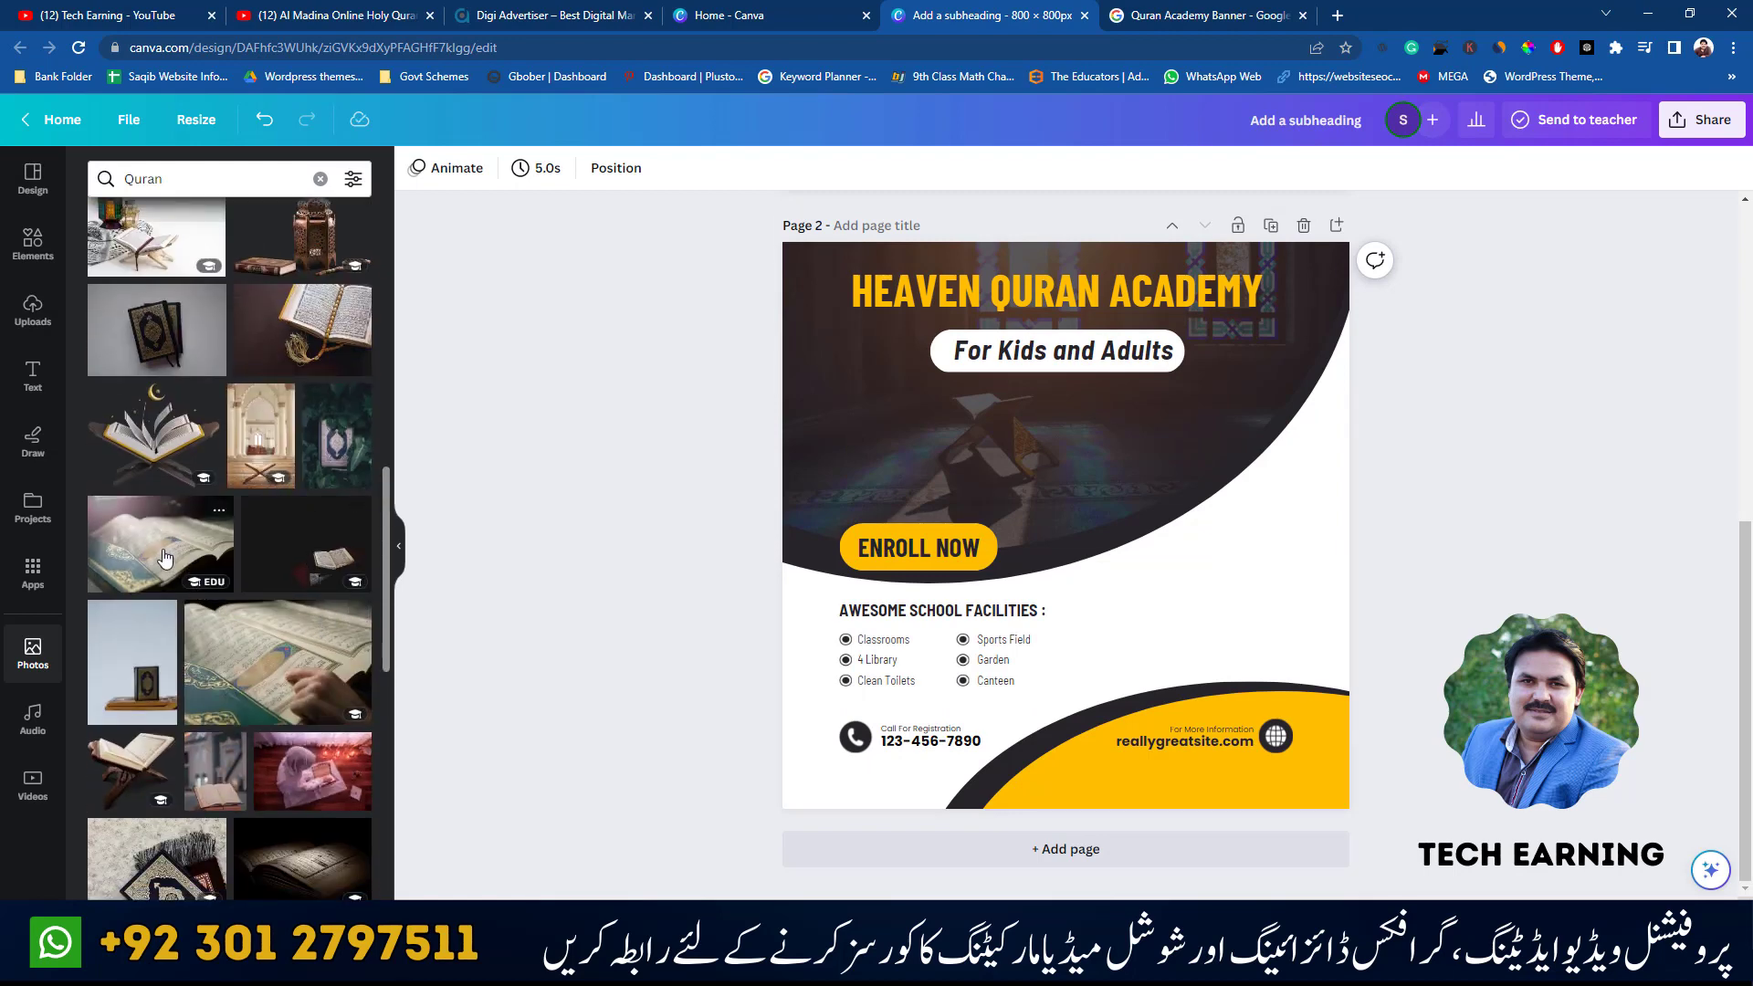
left_click_drag(202, 591, 1177, 540)
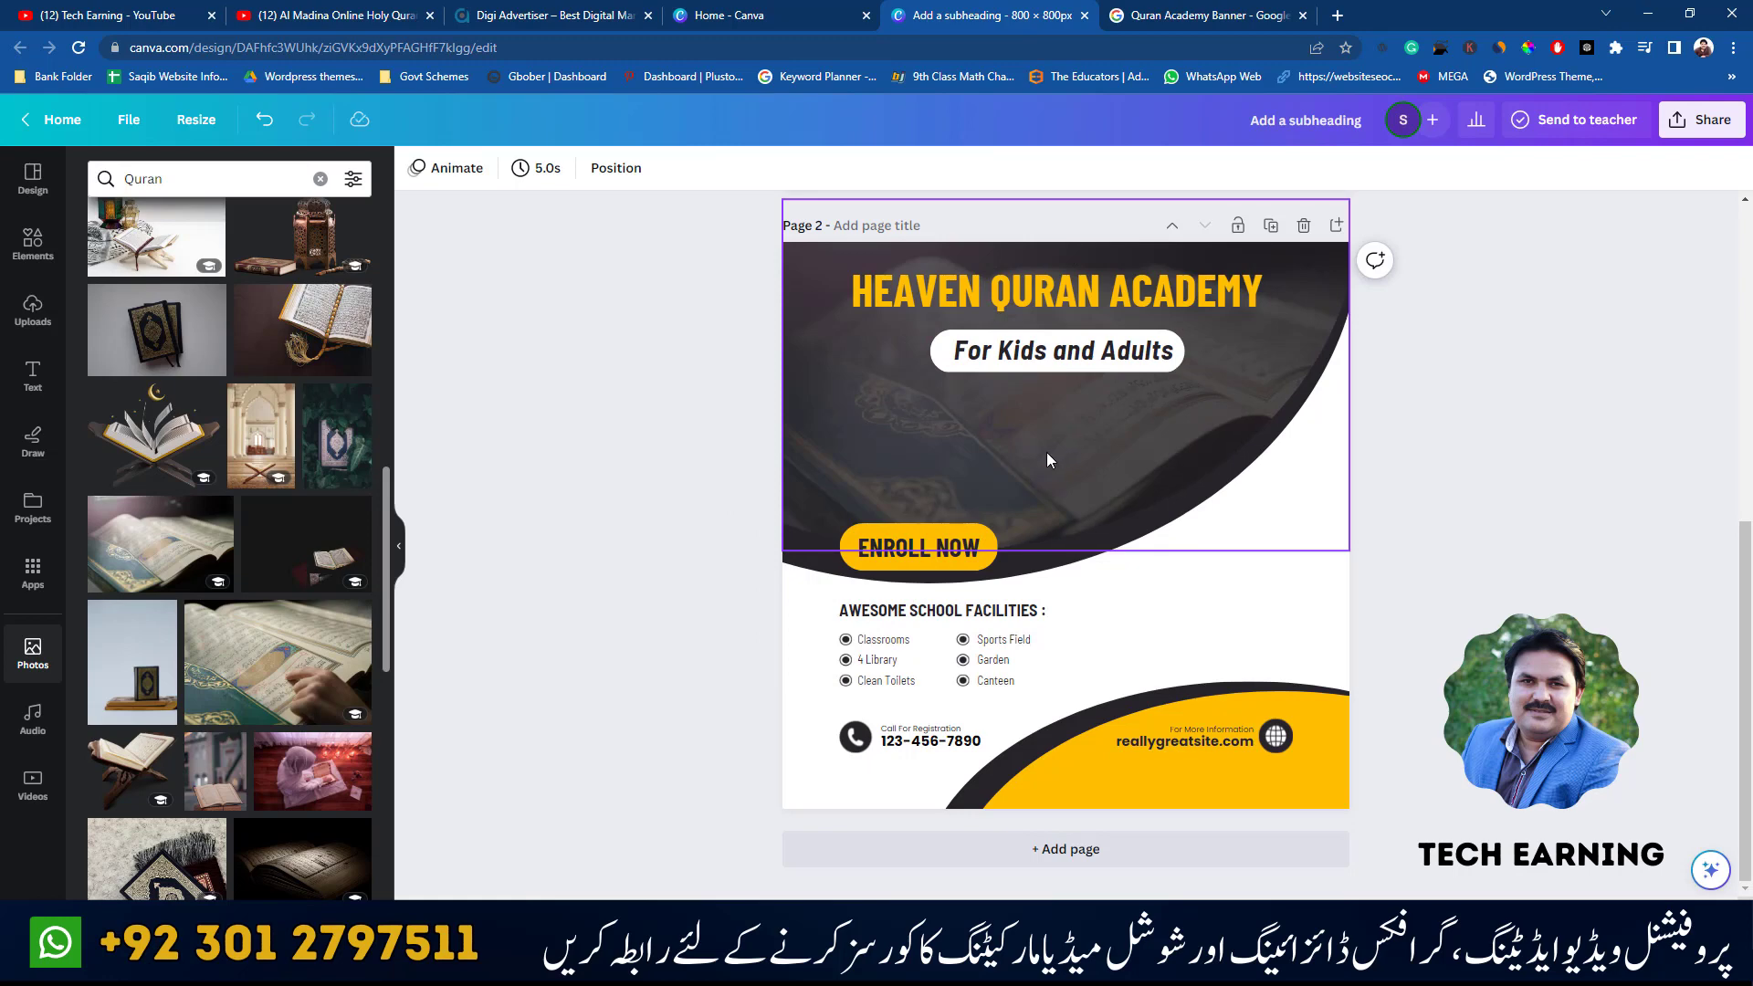
scroll(264, 500, "down", 4)
scroll(264, 501, "down", 7)
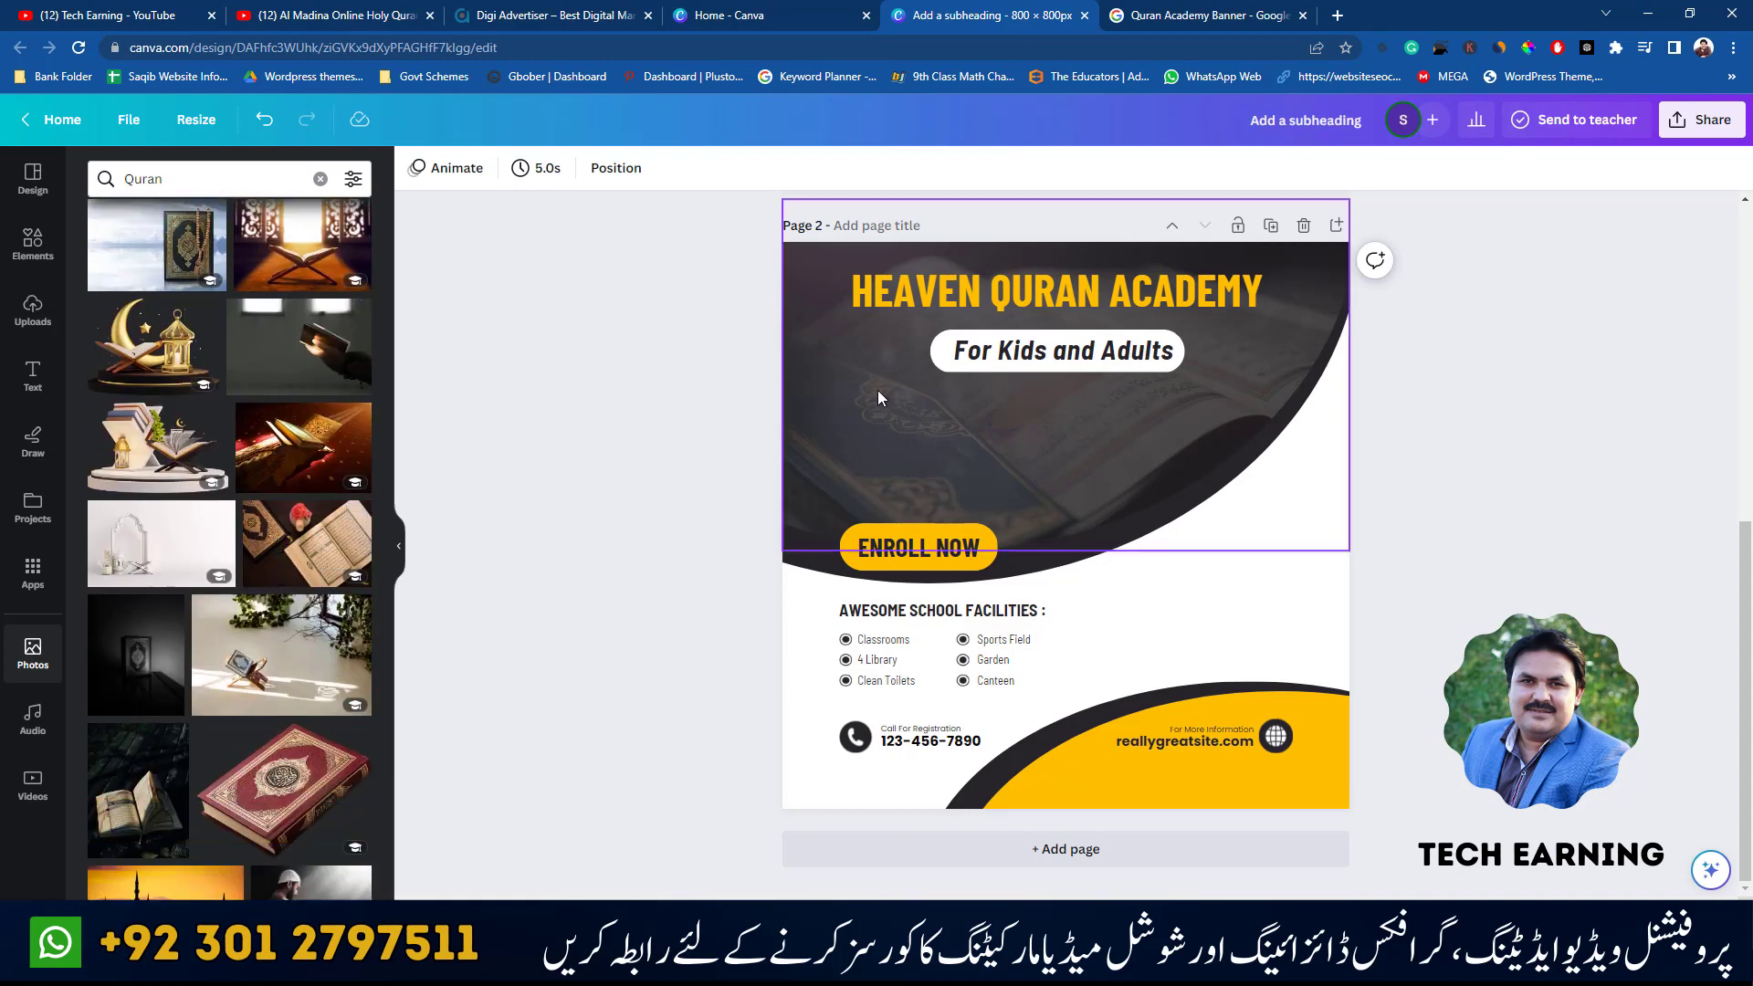
scroll(274, 548, "down", 4)
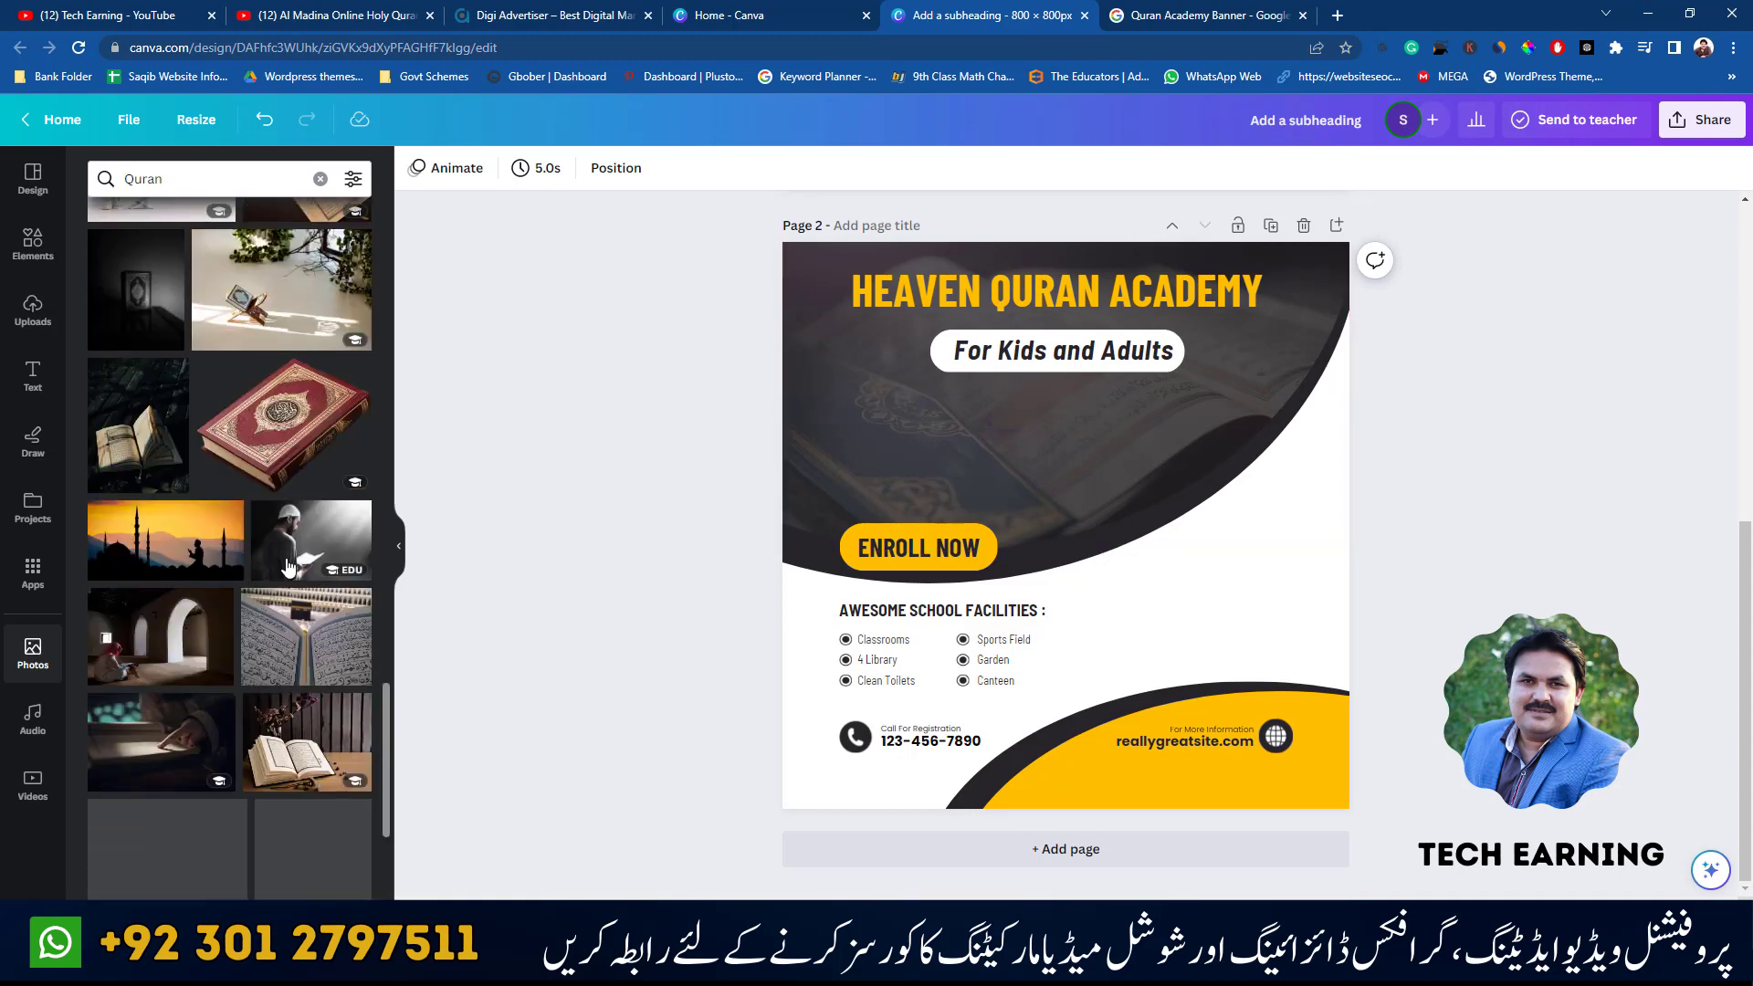
left_click_drag(310, 538, 869, 418)
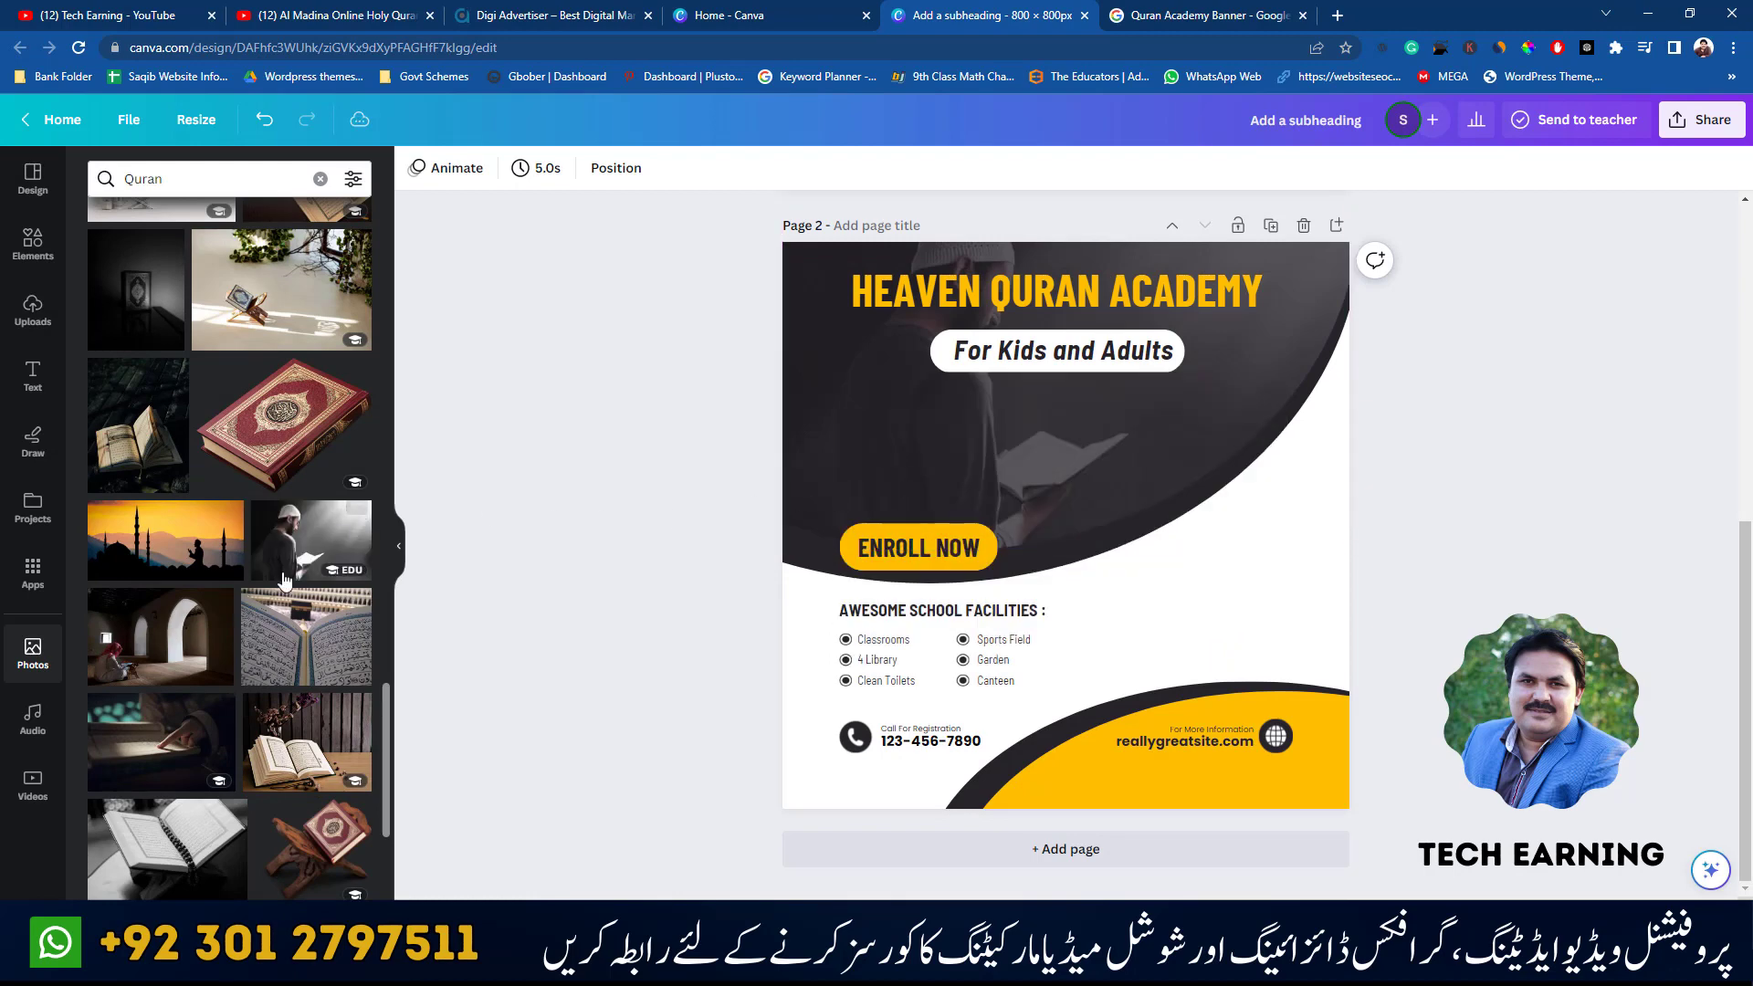
- Fill the curved header frame with the dark close-up photo of an open Quran's pages
scroll(340, 559, "down", 5)
left_click_drag(347, 352, 933, 468)
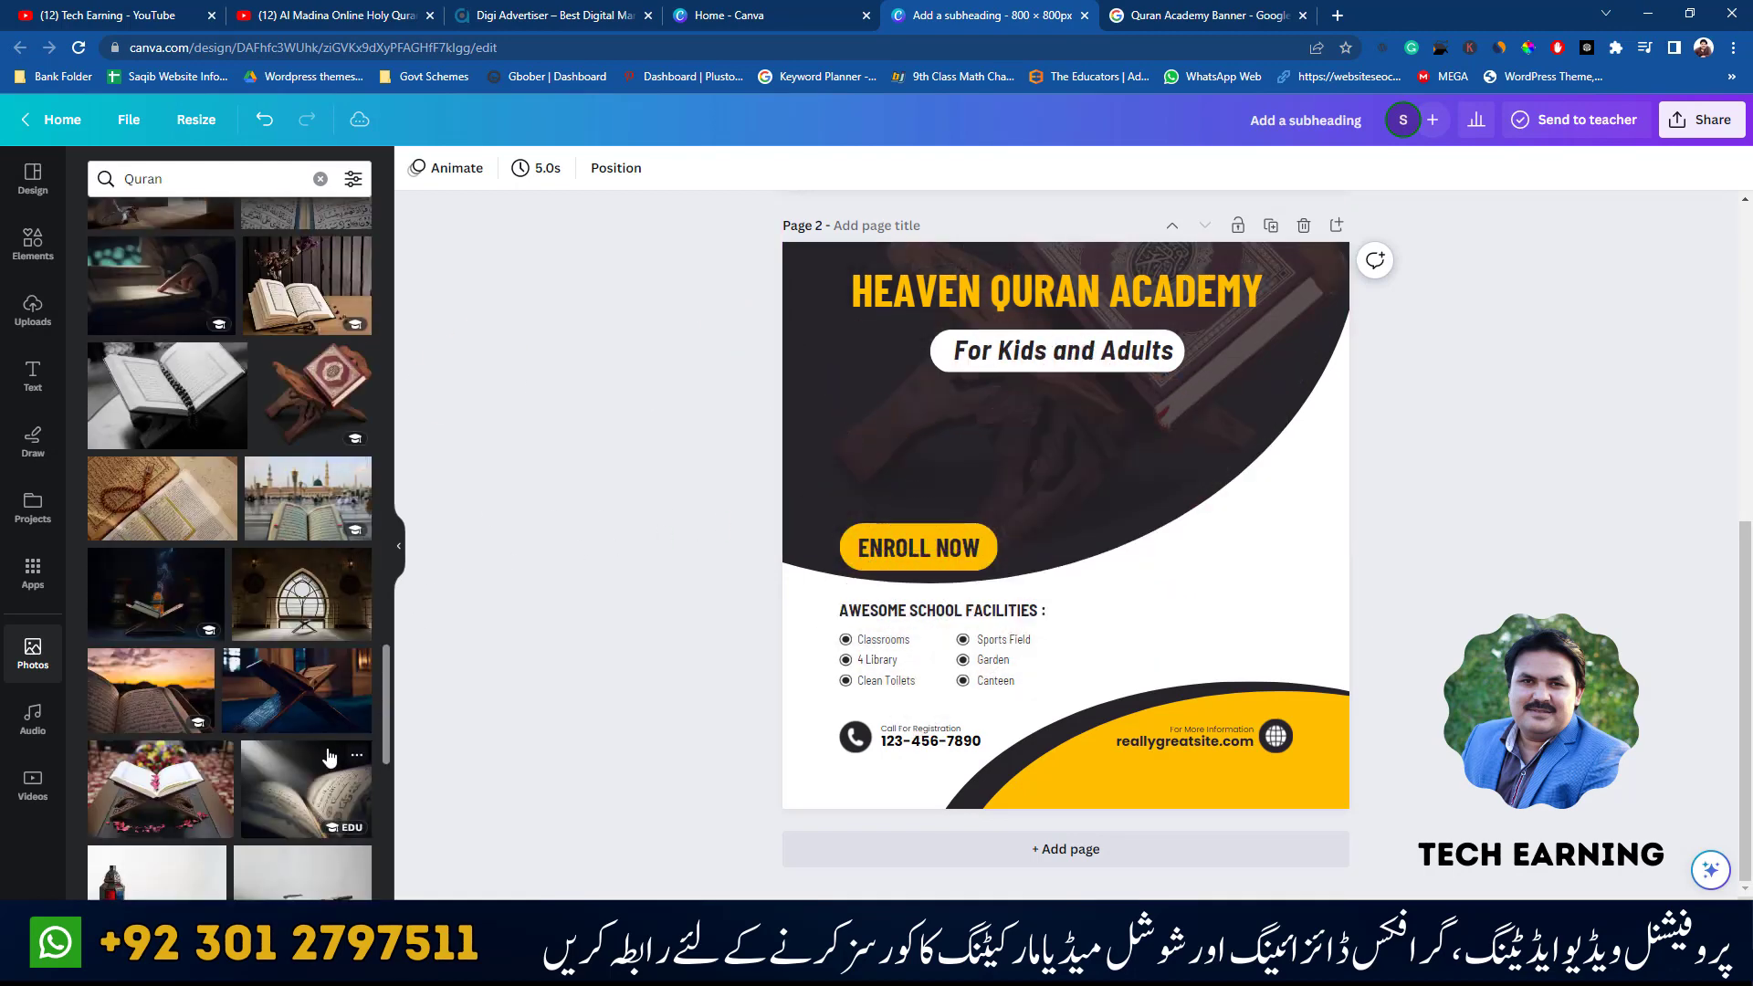
left_click_drag(306, 721, 836, 426)
left_click_drag(325, 763, 1132, 486)
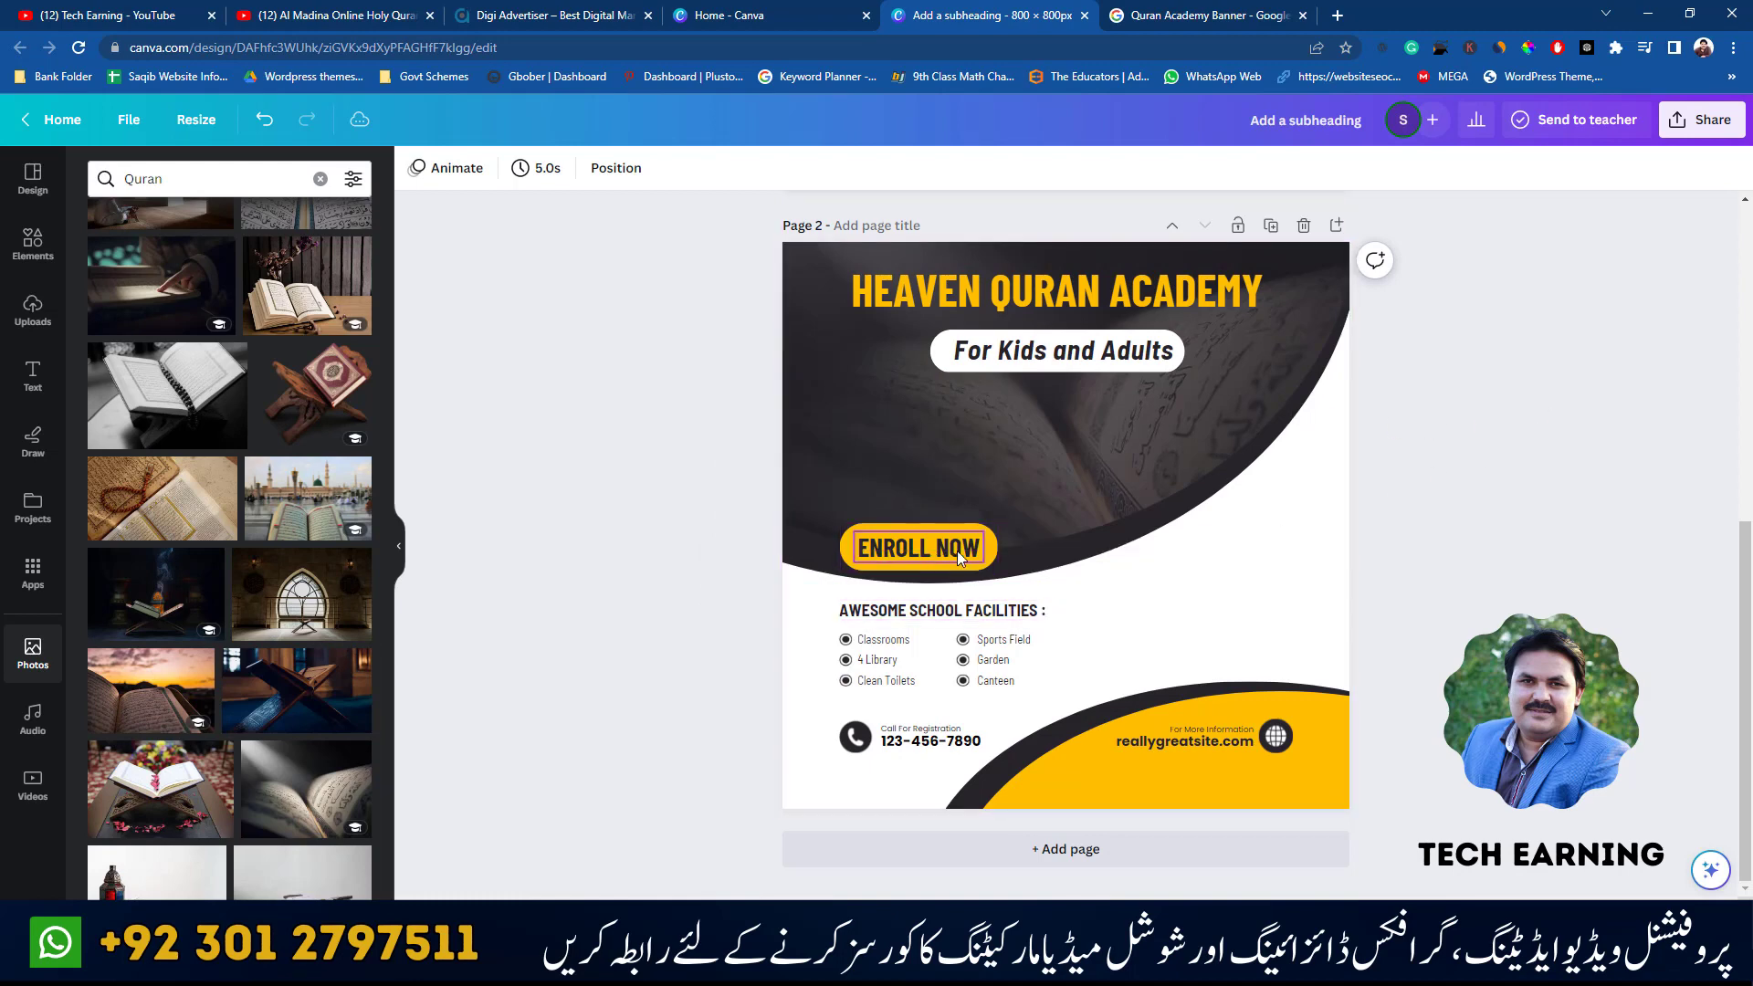
- Check the Al-Quran Academy reference banner and delete the ENROLL NOW text with its yellow button shape from the design
left_click(1198, 15)
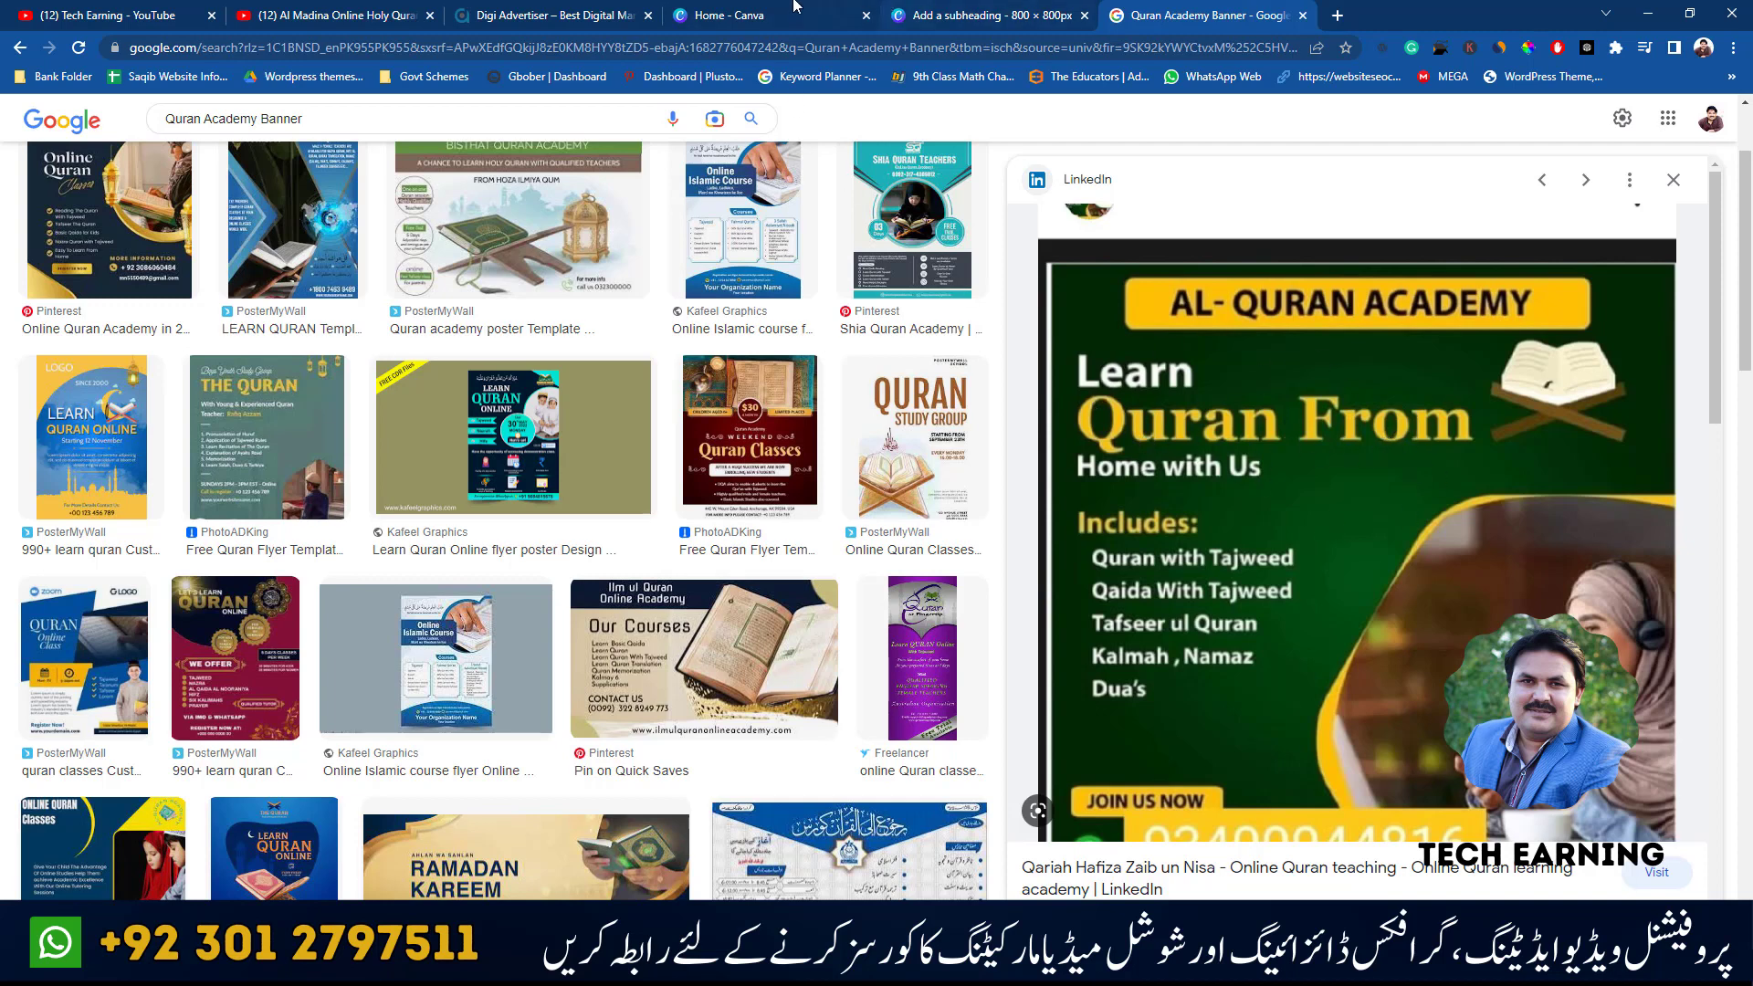
left_click(541, 11)
left_click(986, 15)
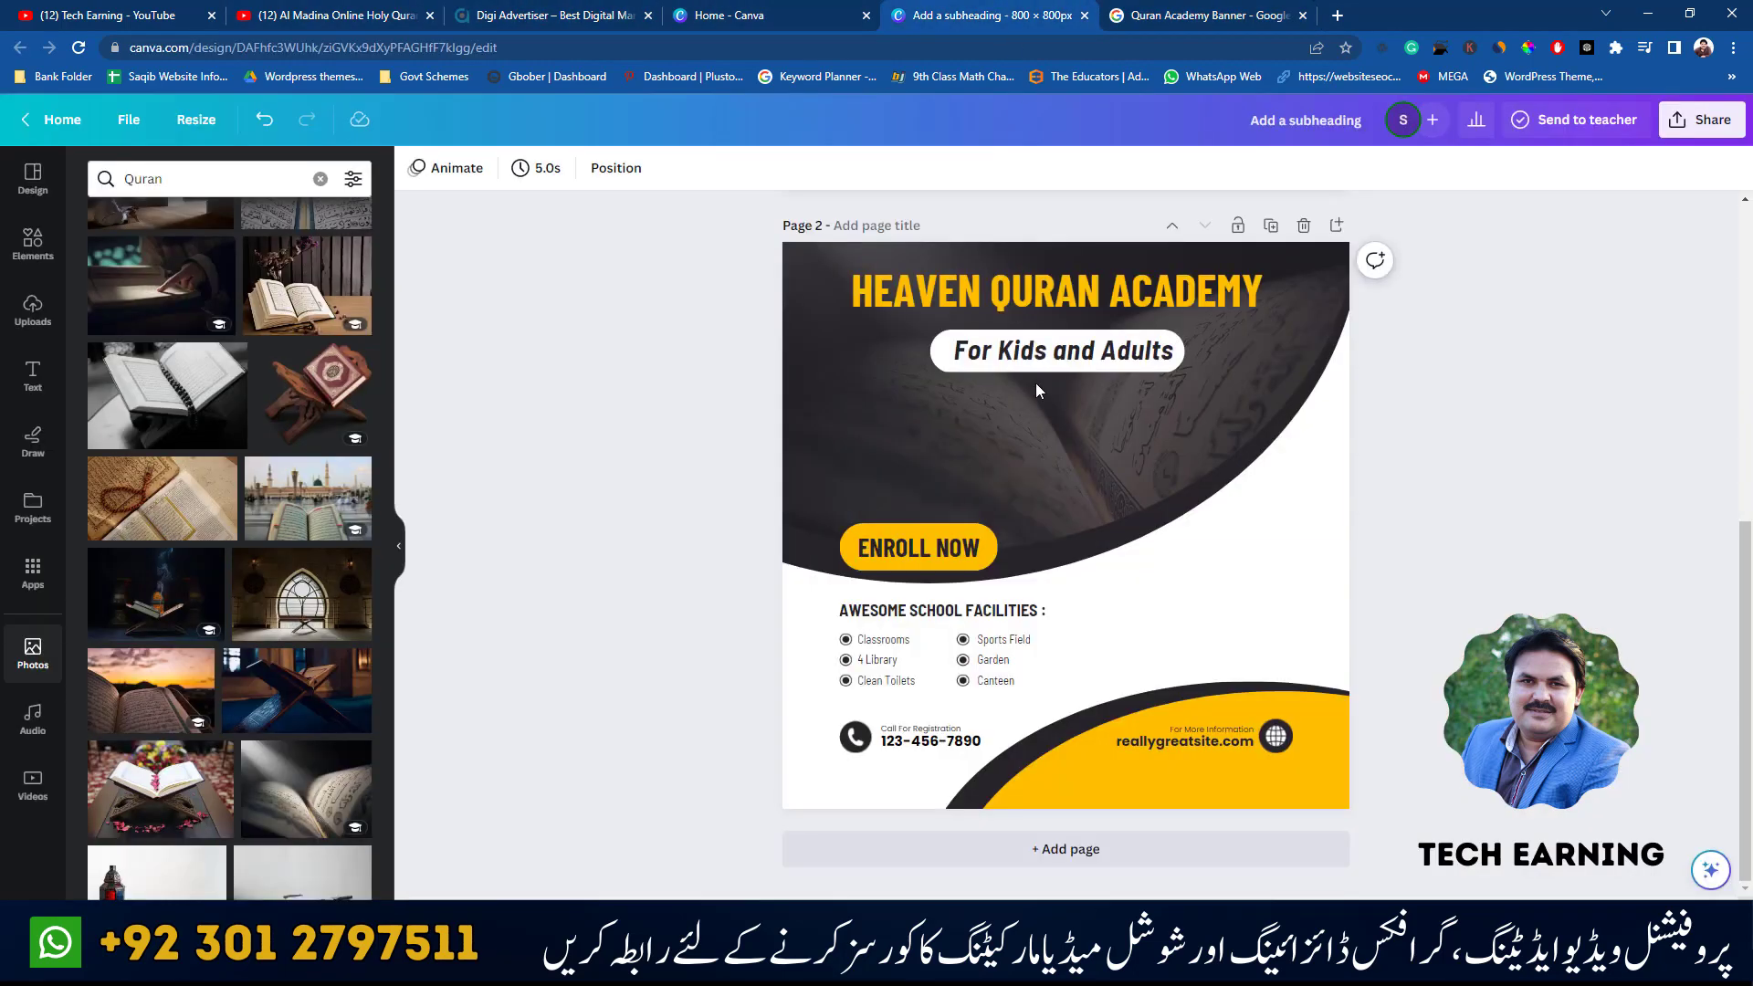
left_click(935, 550)
key("Delete")
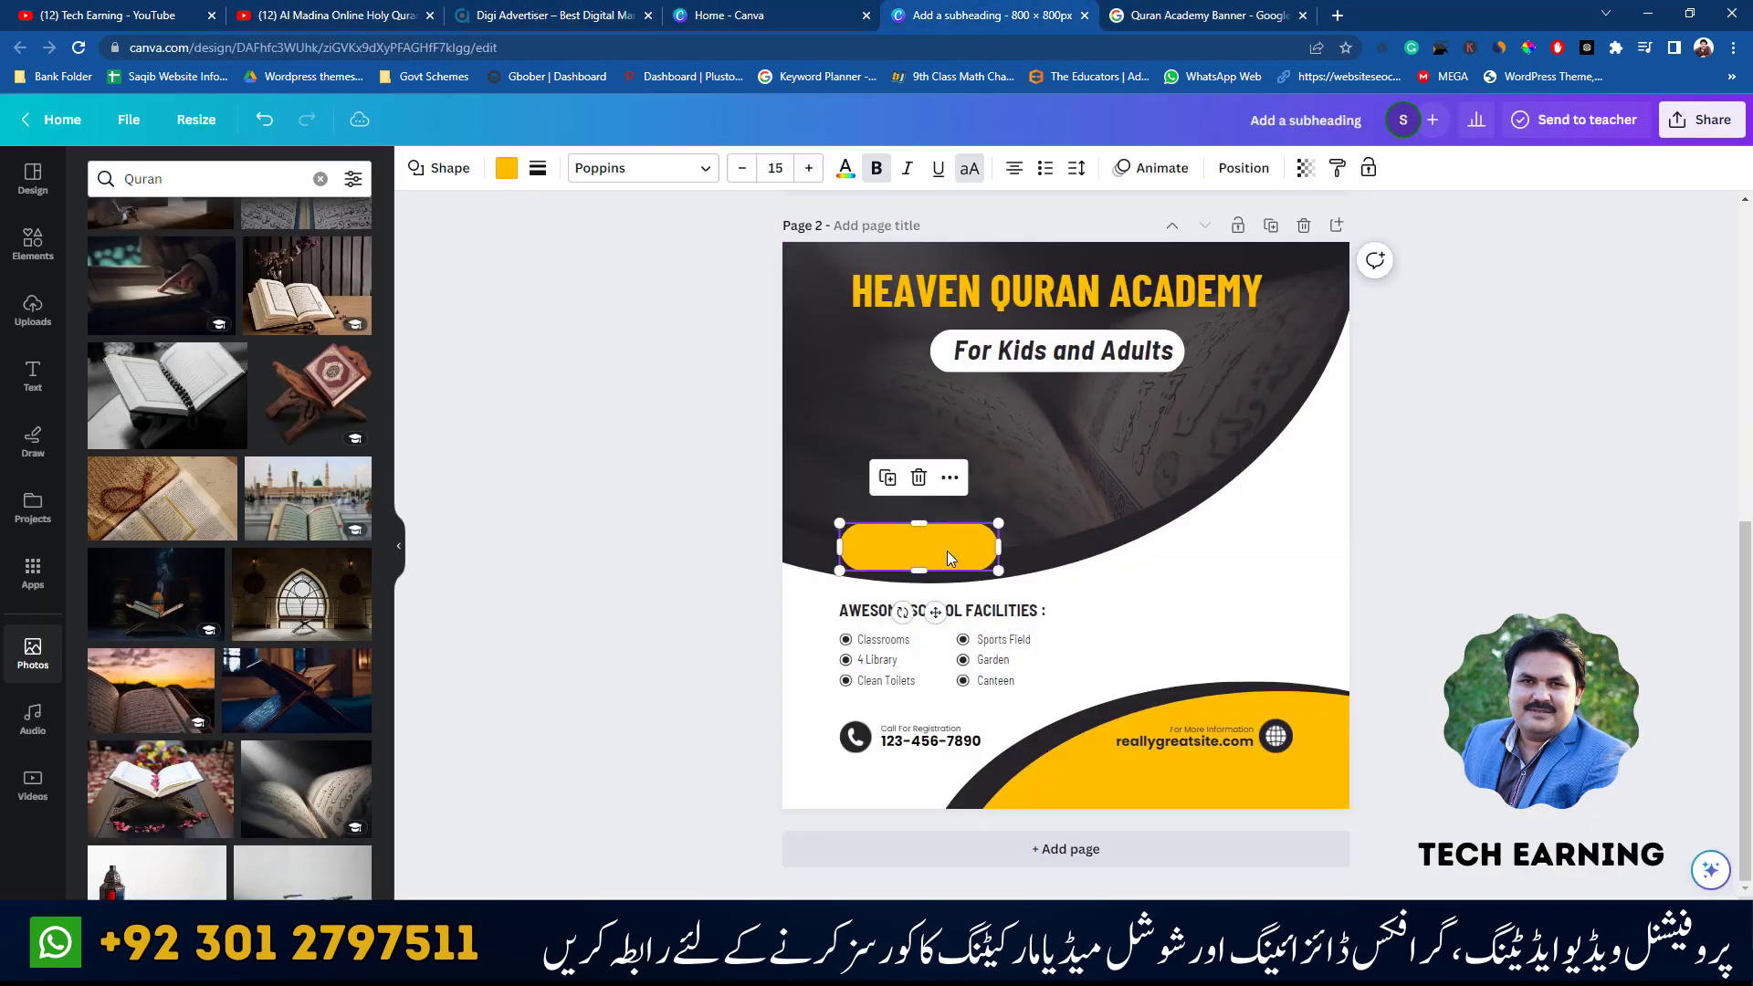
key("Delete")
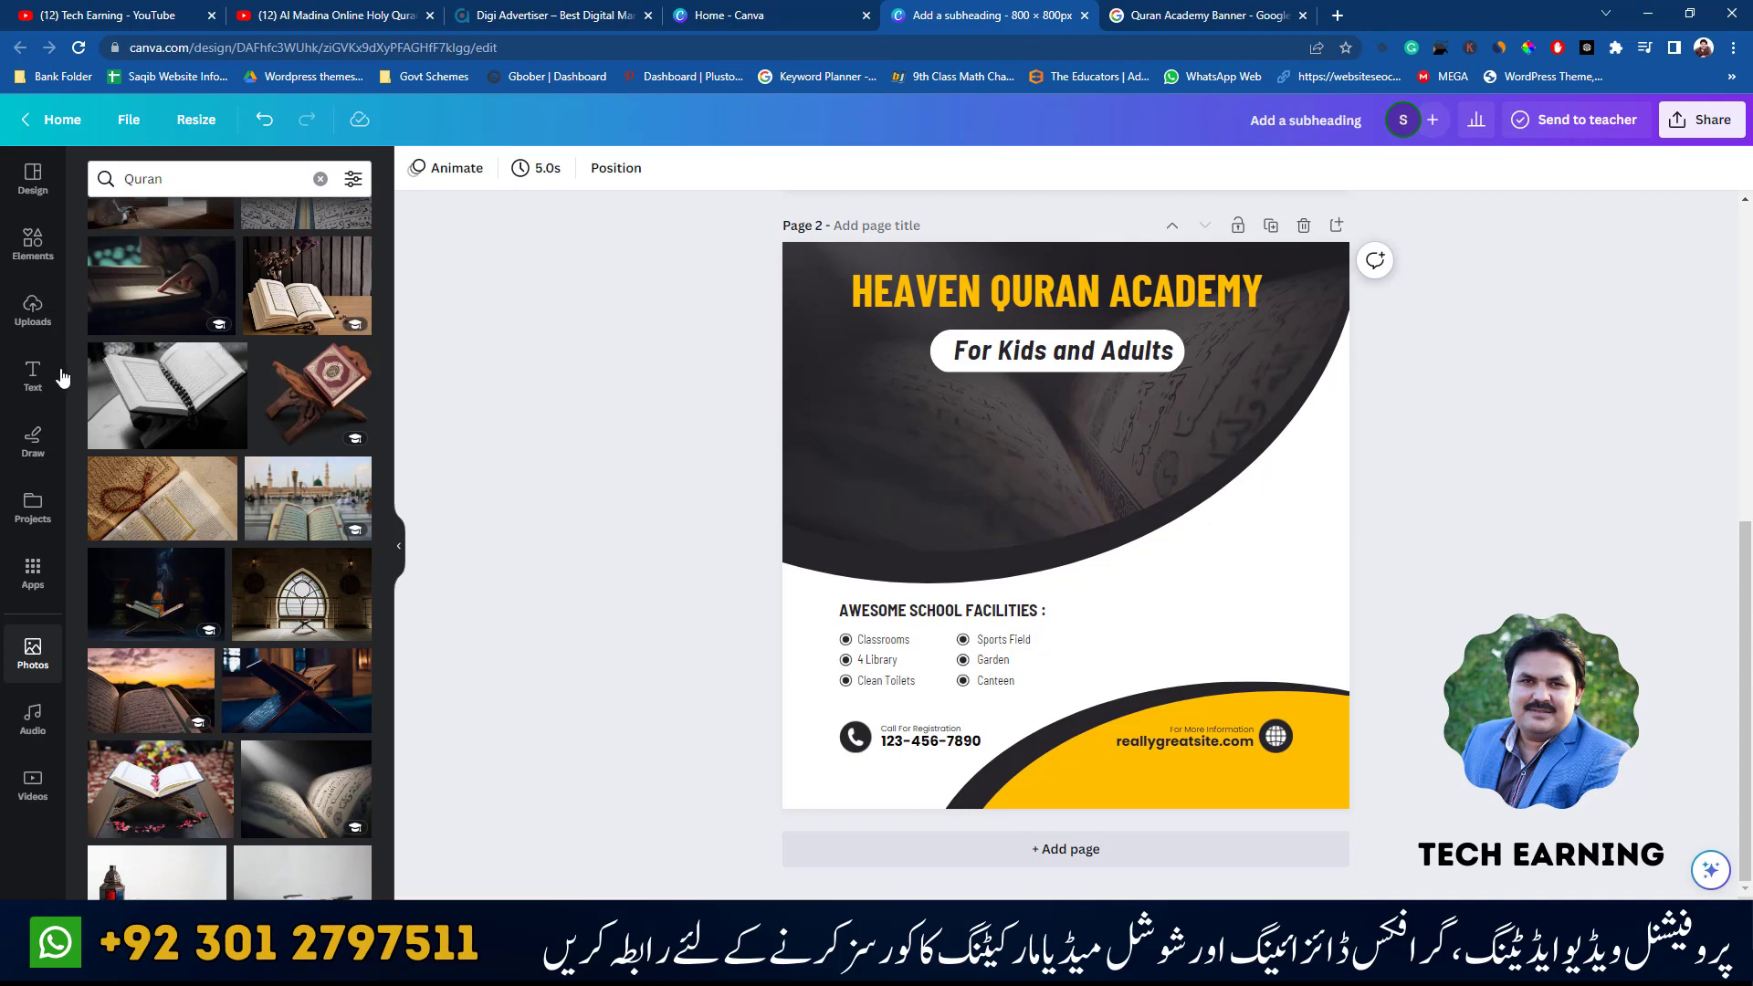
- Duplicate the AWESOME SCHOOL FACILITIES heading into the dark header area below the tagline and color the copy white
left_click(33, 374)
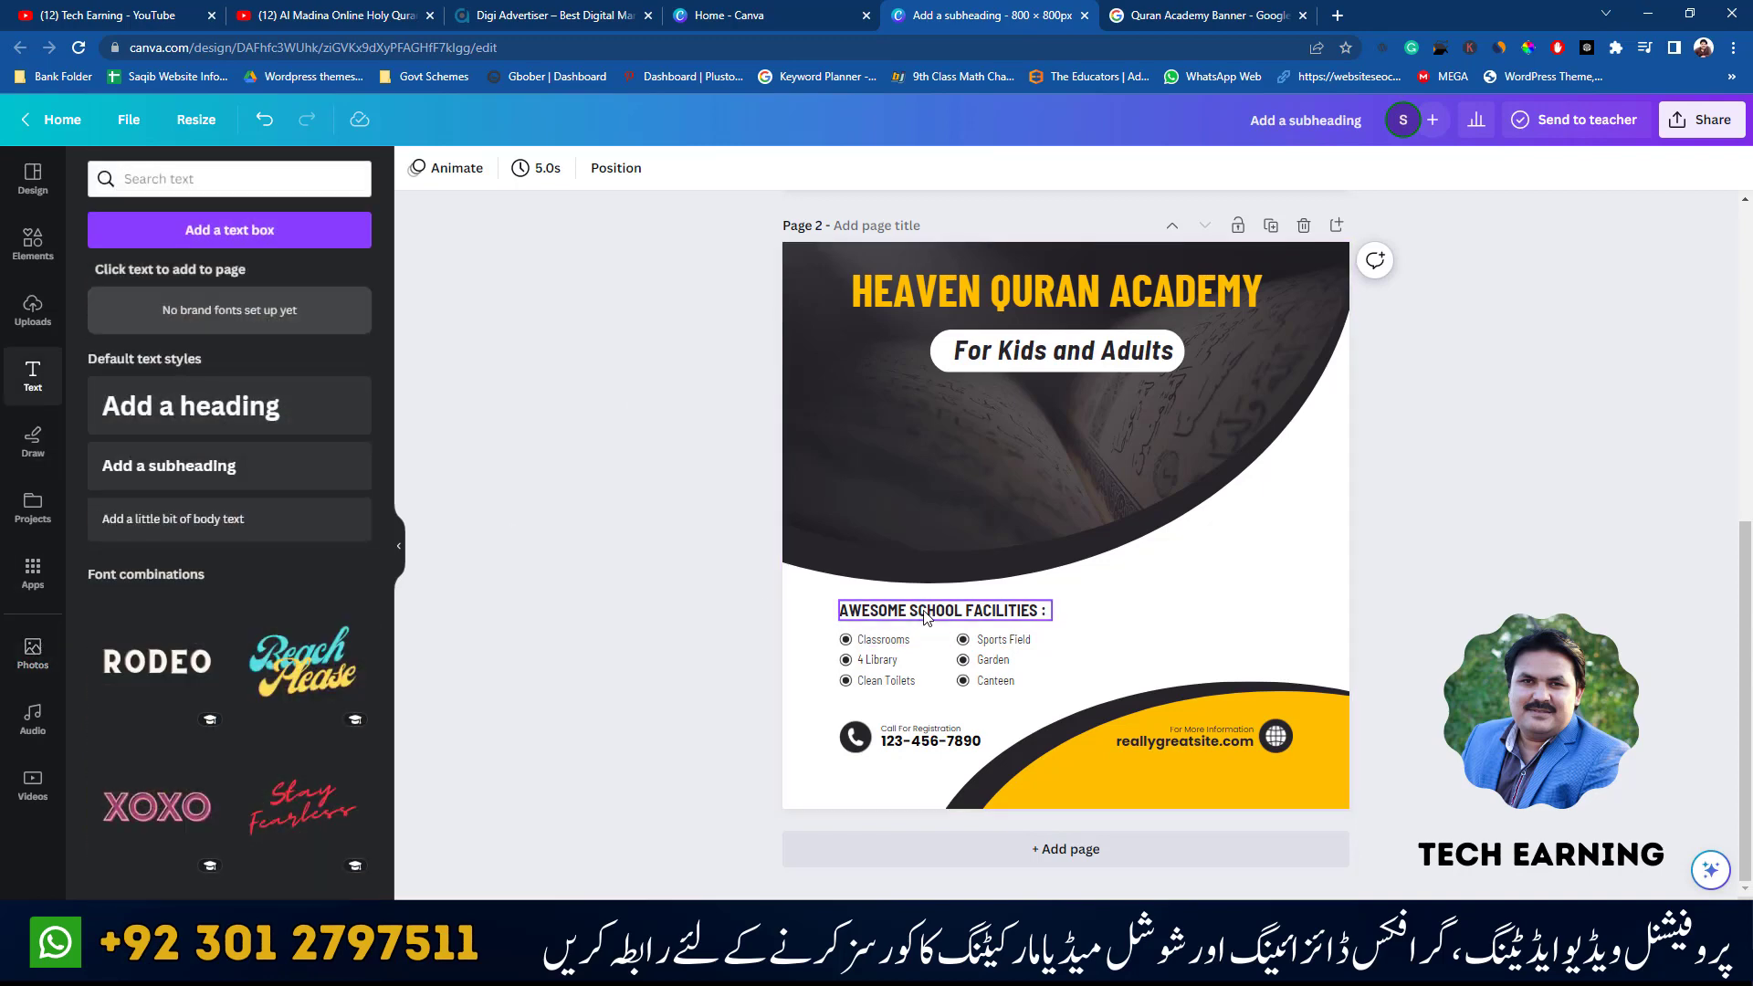
left_click_drag(924, 618, 929, 429)
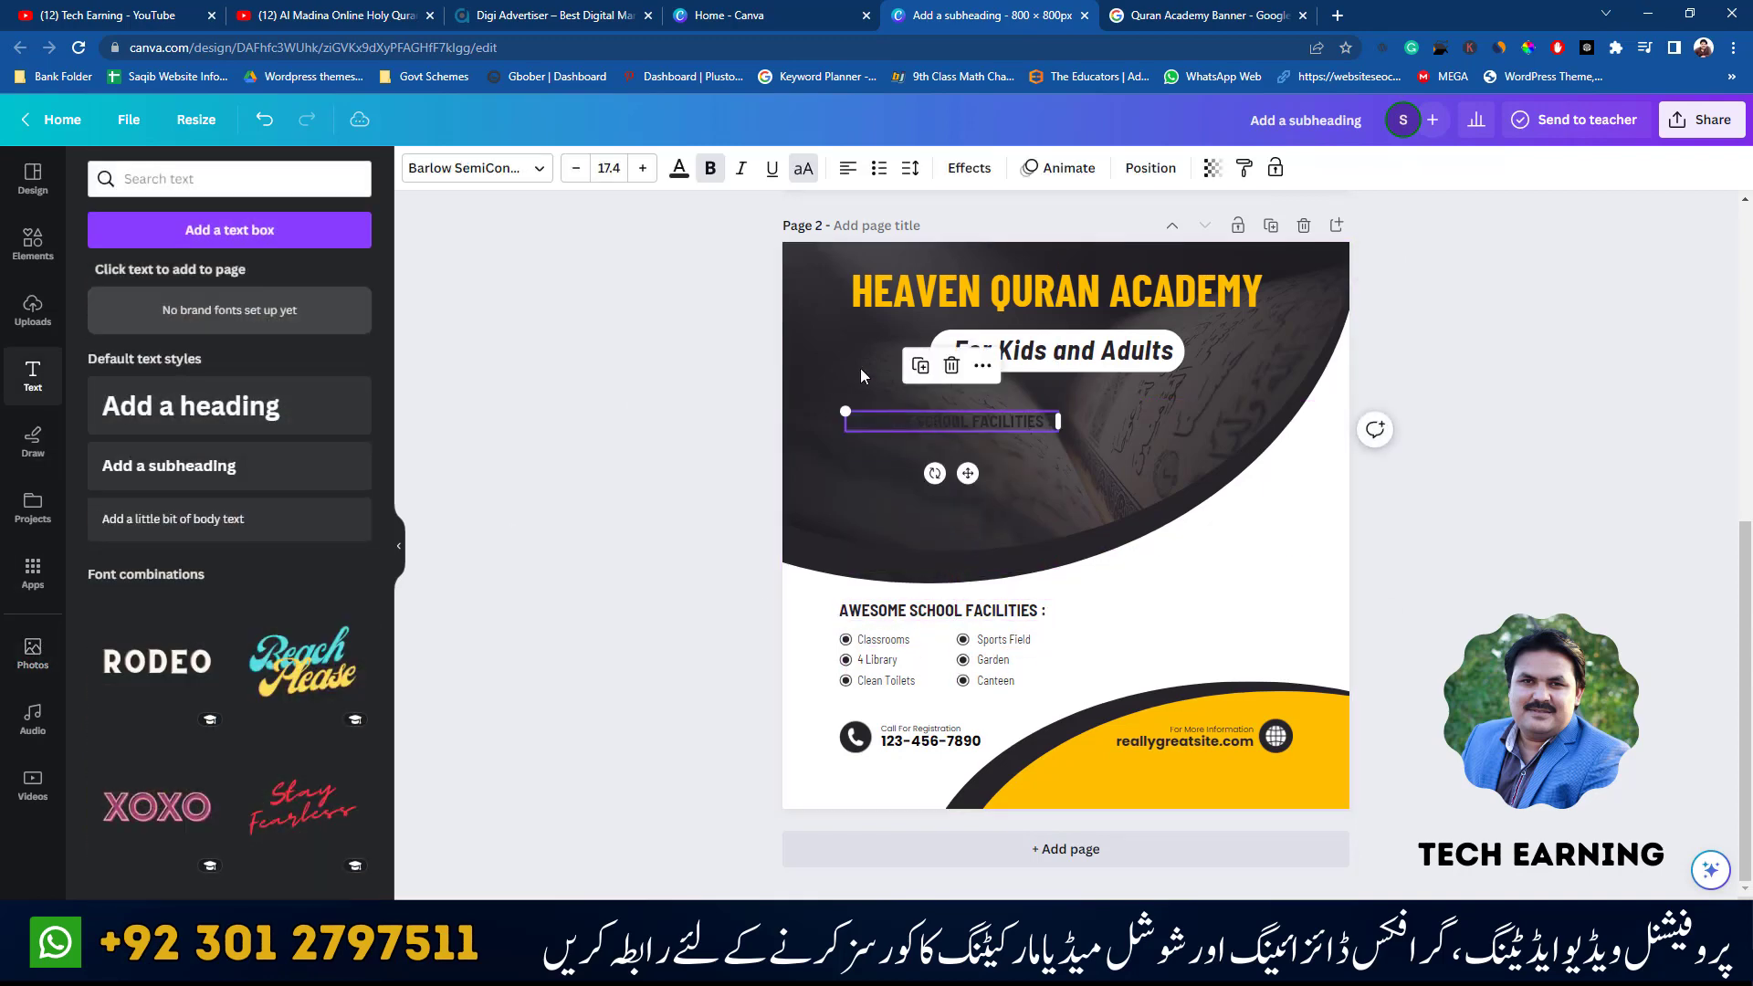
left_click(677, 170)
left_click(302, 278)
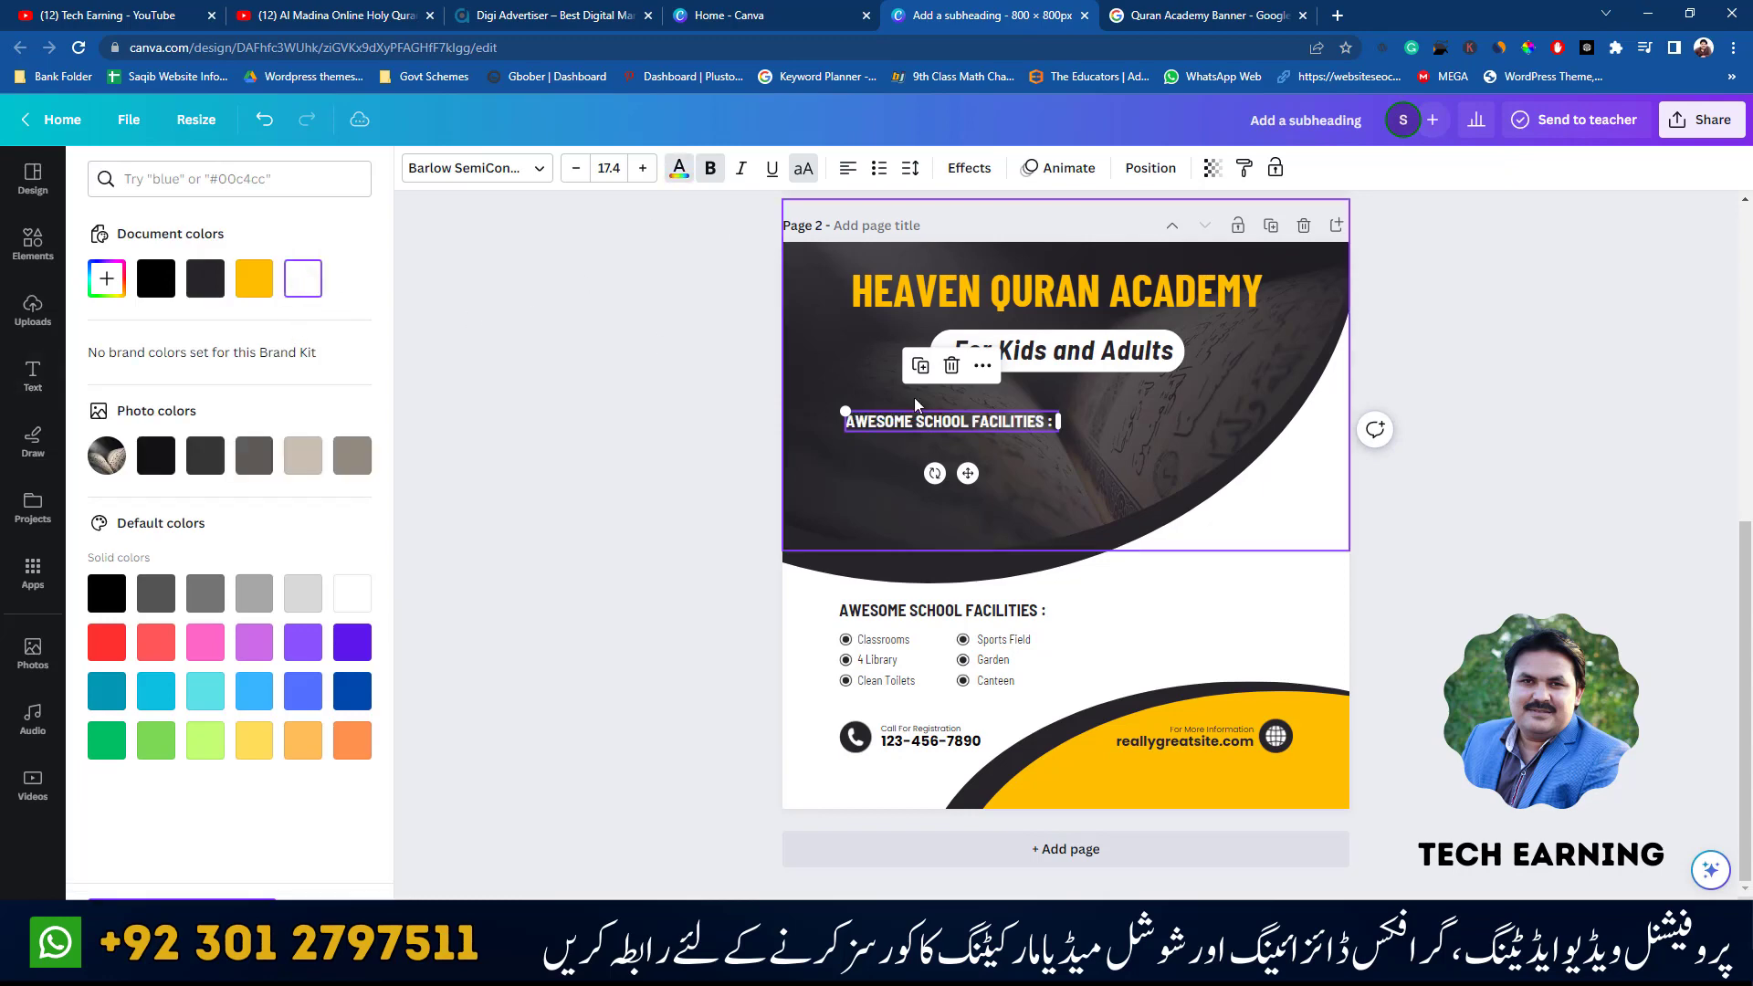
- Replace the white heading copy's text with "LEARN QURAN FROM", following the wording of the reference banner
double_click(943, 423)
left_click(1137, 16)
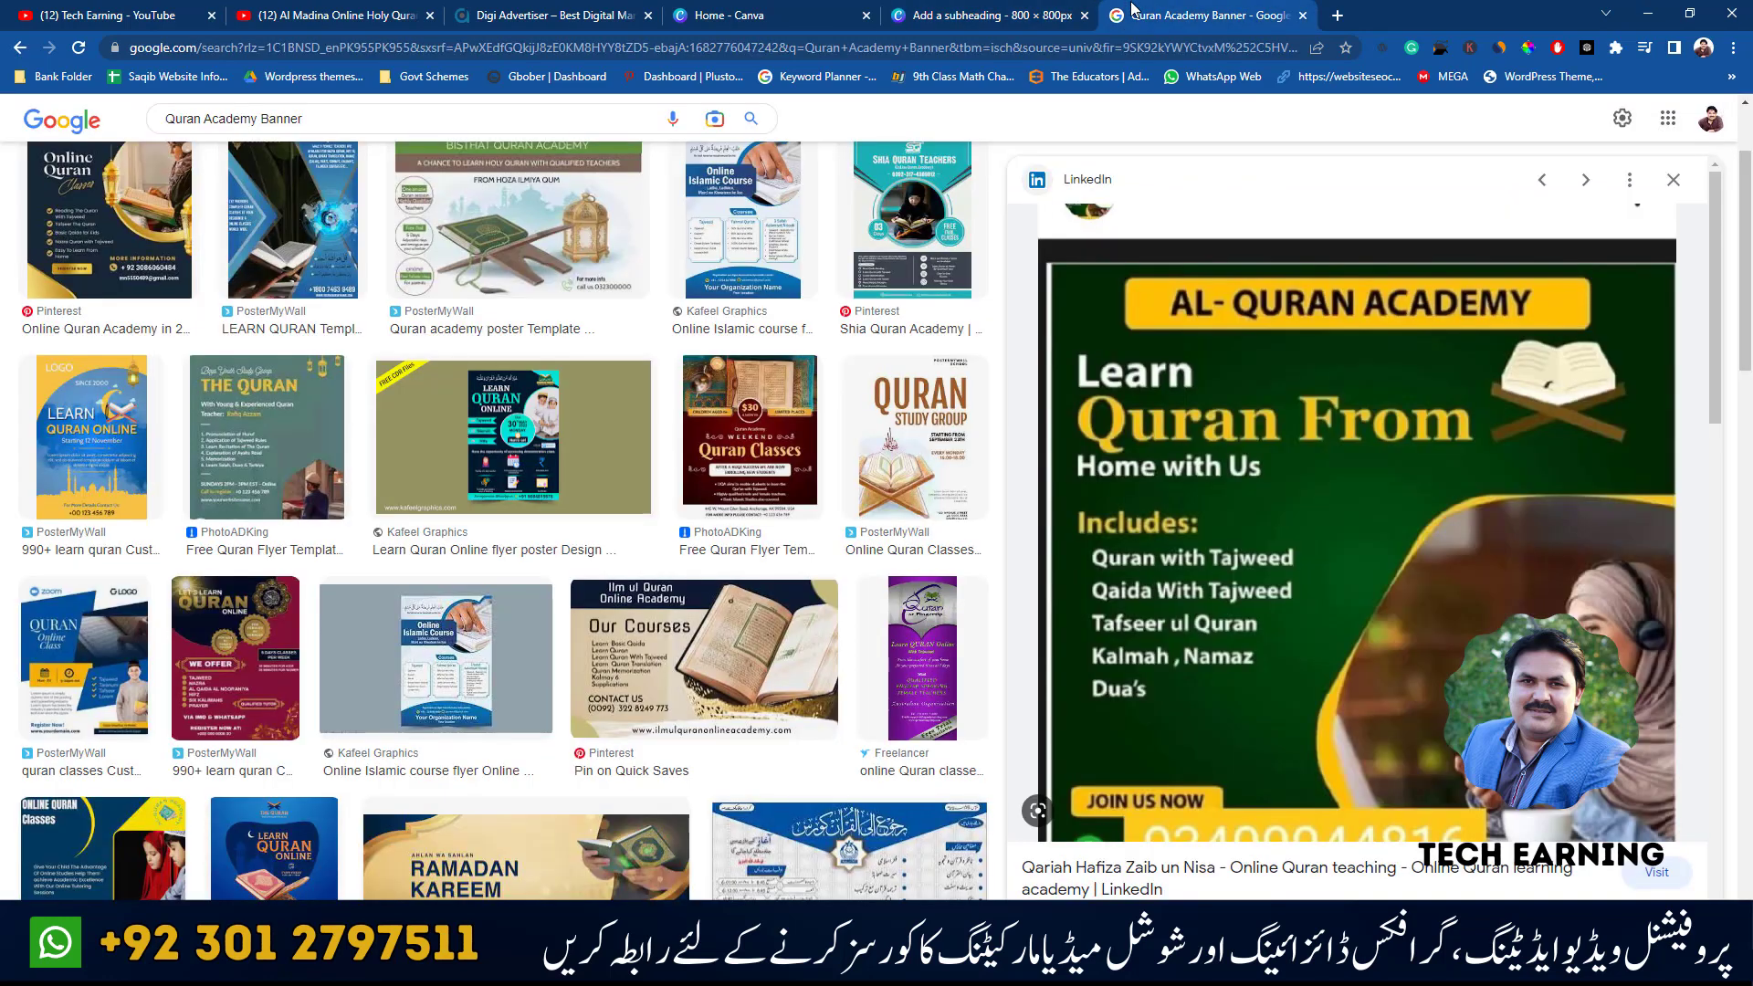
left_click(1004, 15)
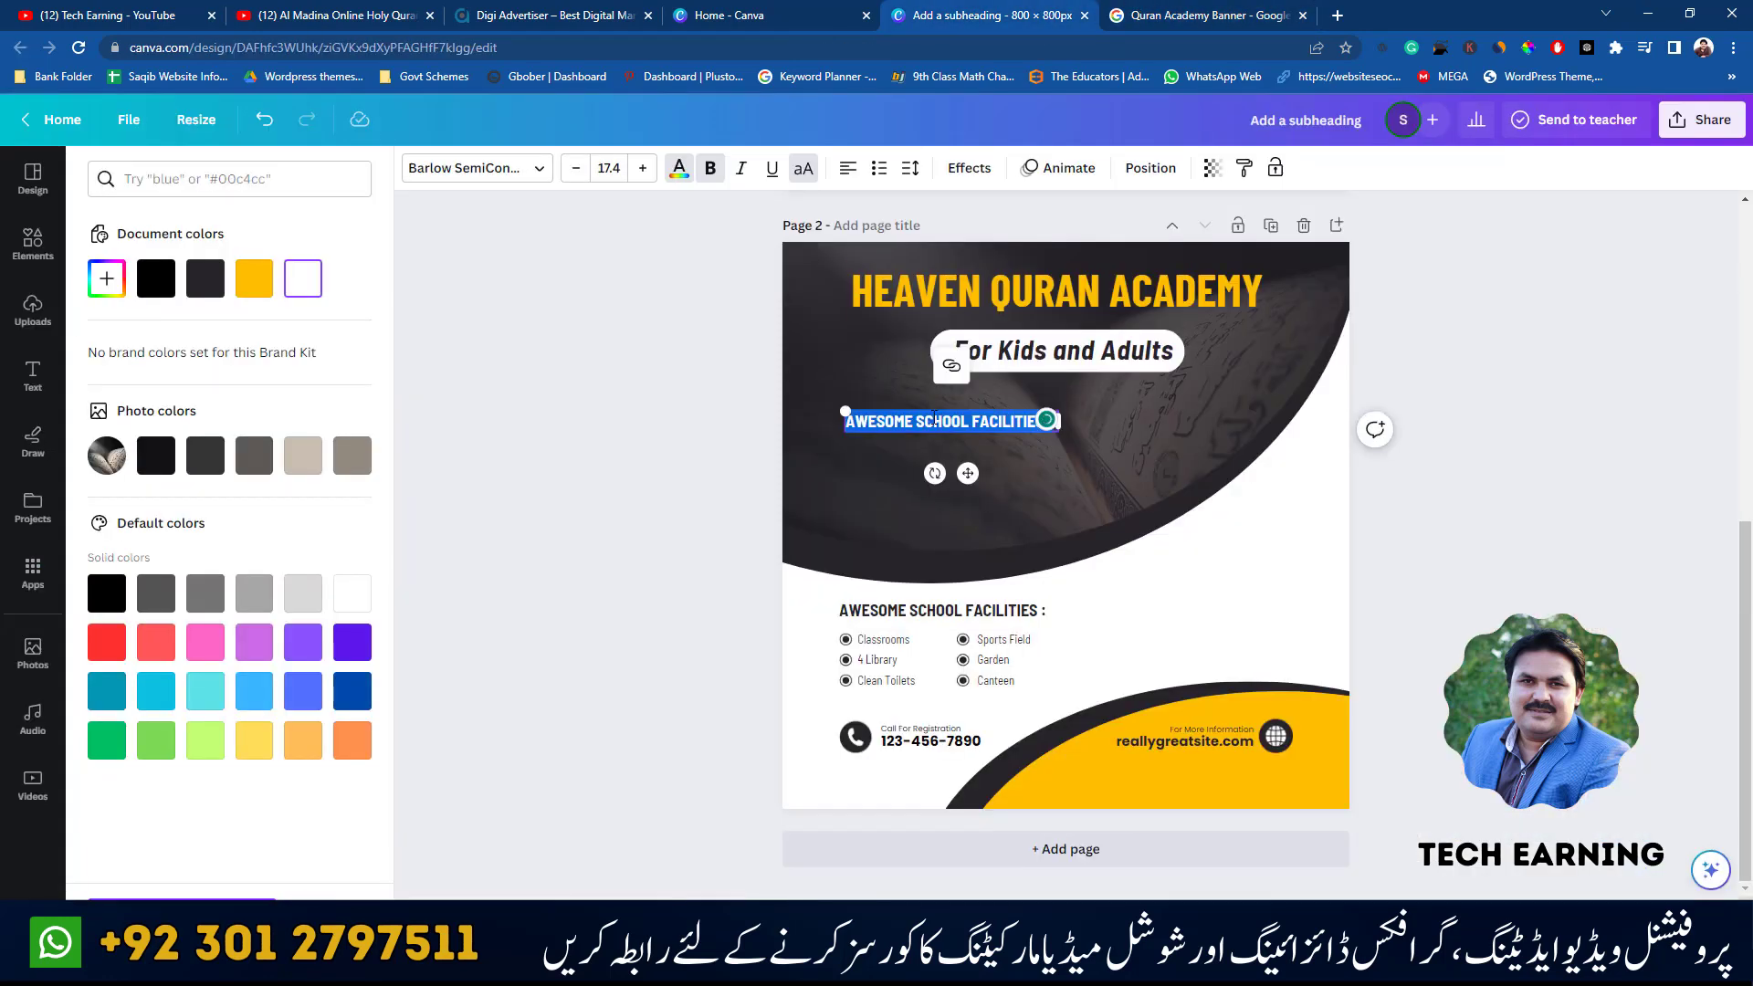
type("LEARN QUARAN FROM")
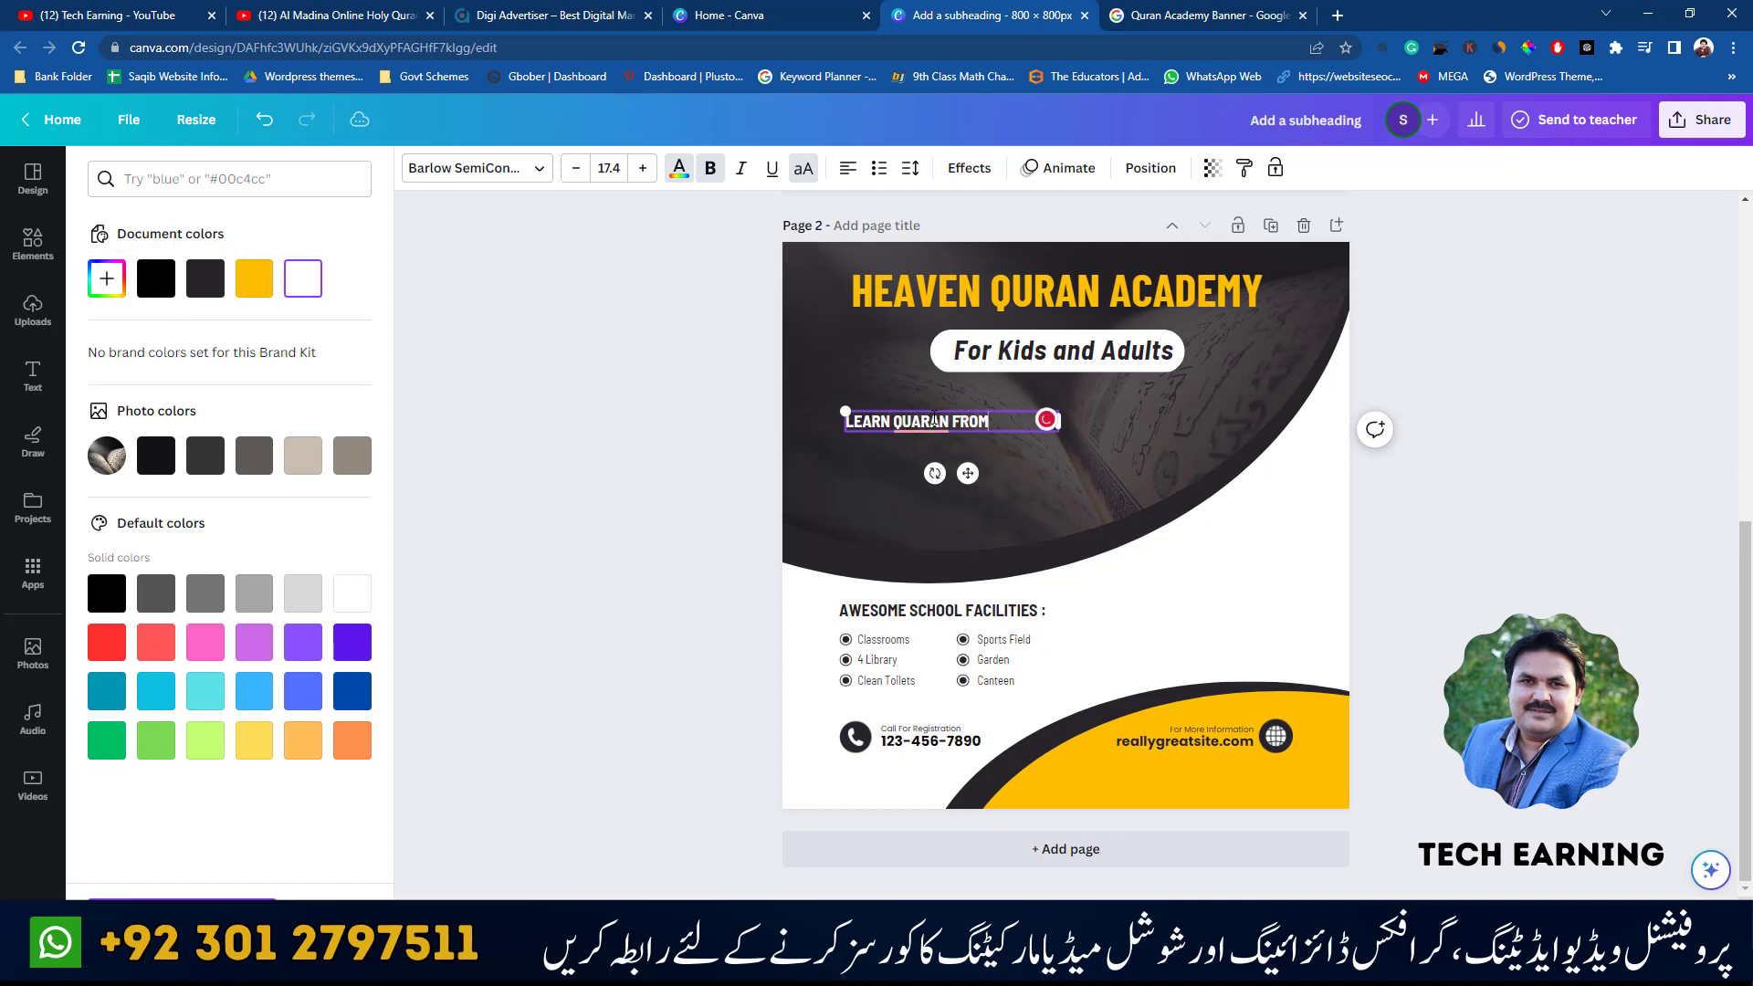
mouse_move(921, 413)
key("BackSpace")
left_click(670, 432)
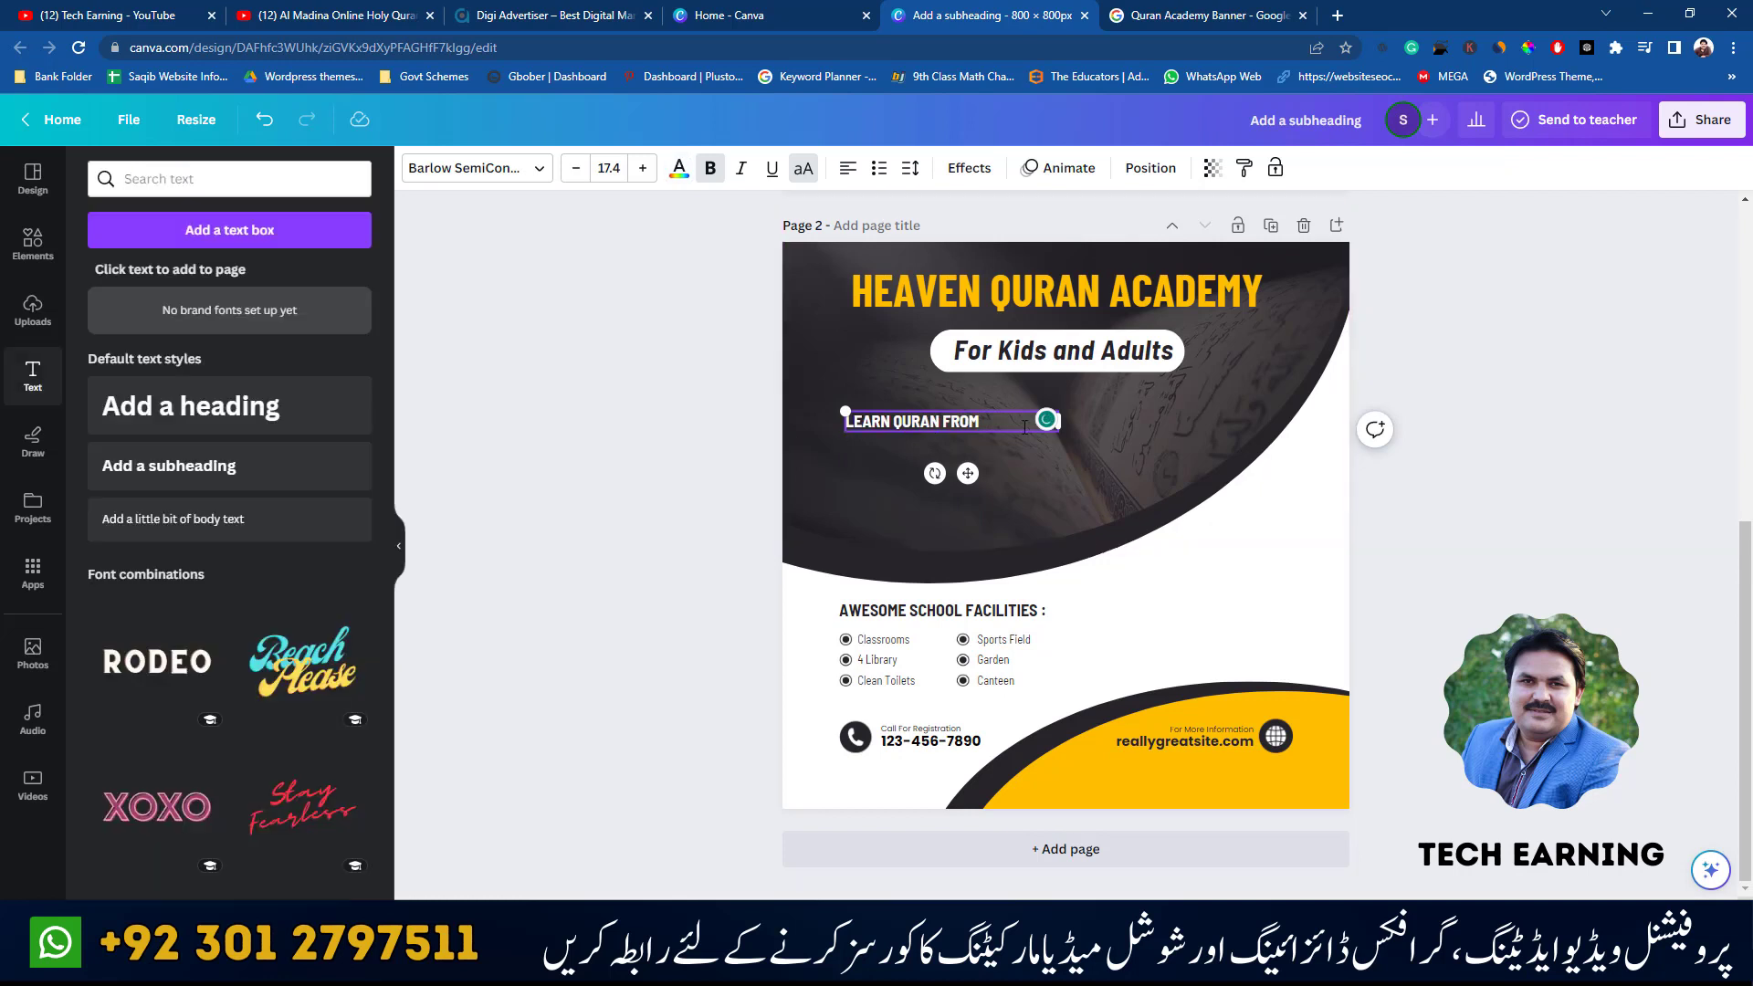
- Narrow the LEARN QURAN FROM text box to fit its words and enlarge it to font size 35
left_click_drag(1056, 426, 995, 422)
left_click(763, 383)
left_click(970, 426)
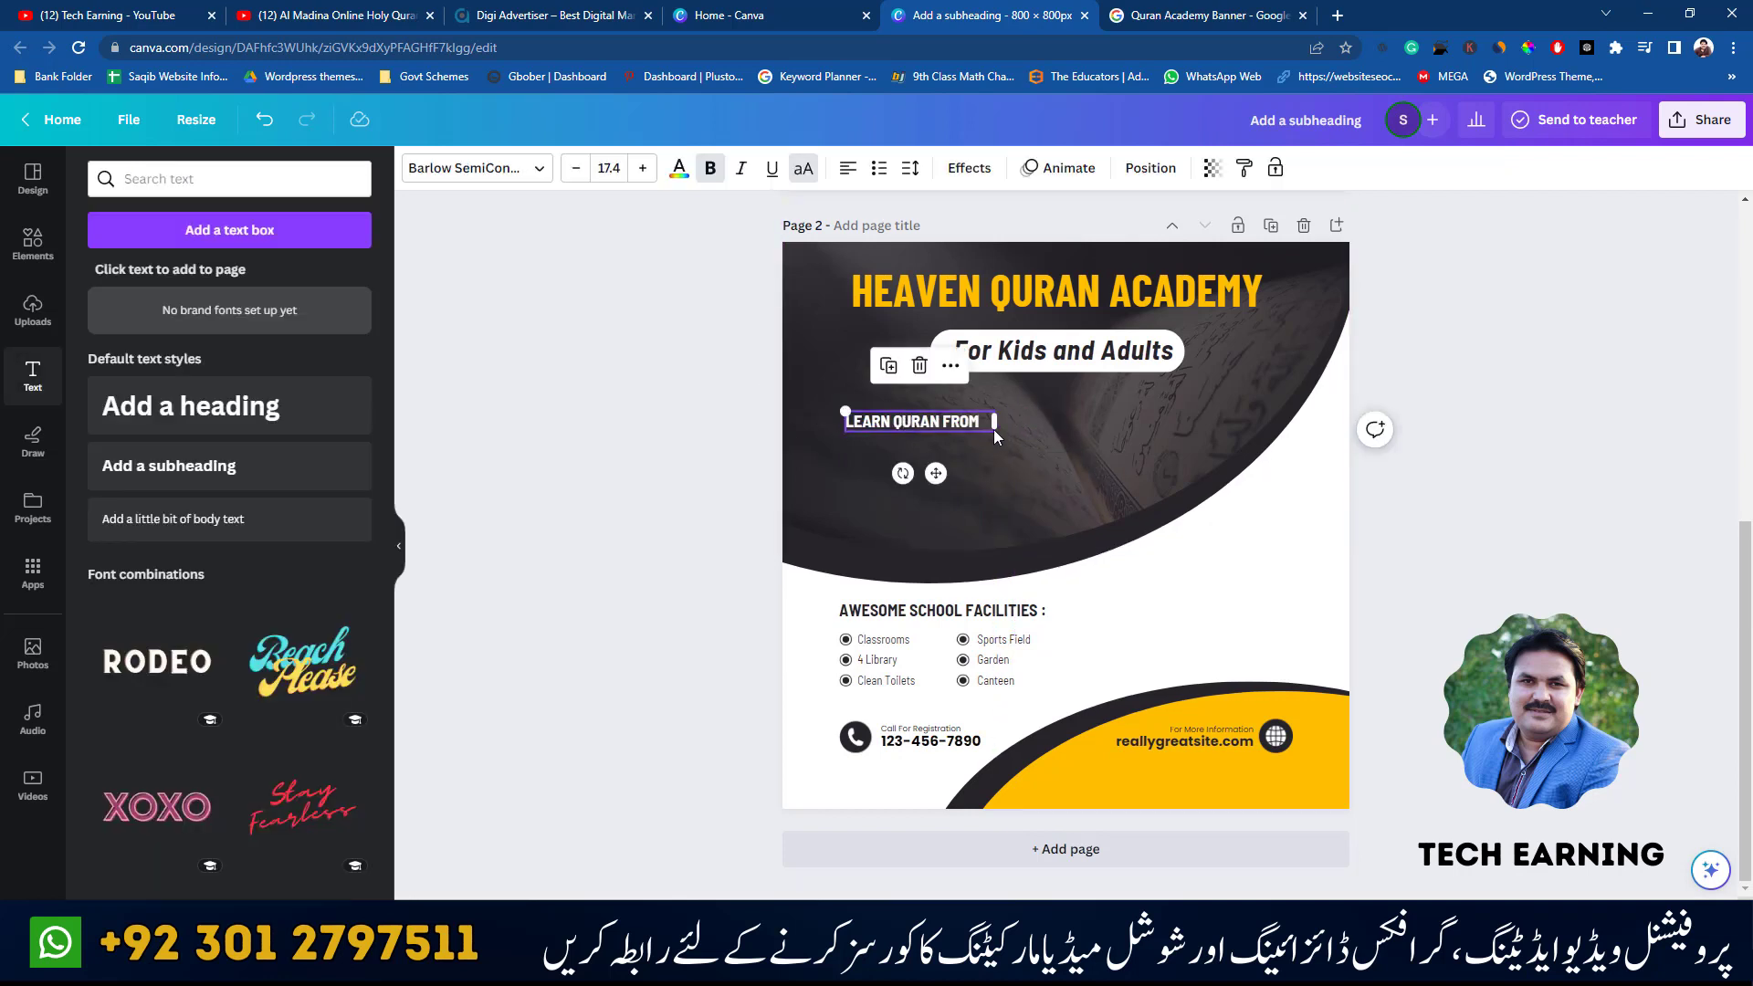
left_click_drag(994, 429, 1115, 442)
left_click(1450, 422)
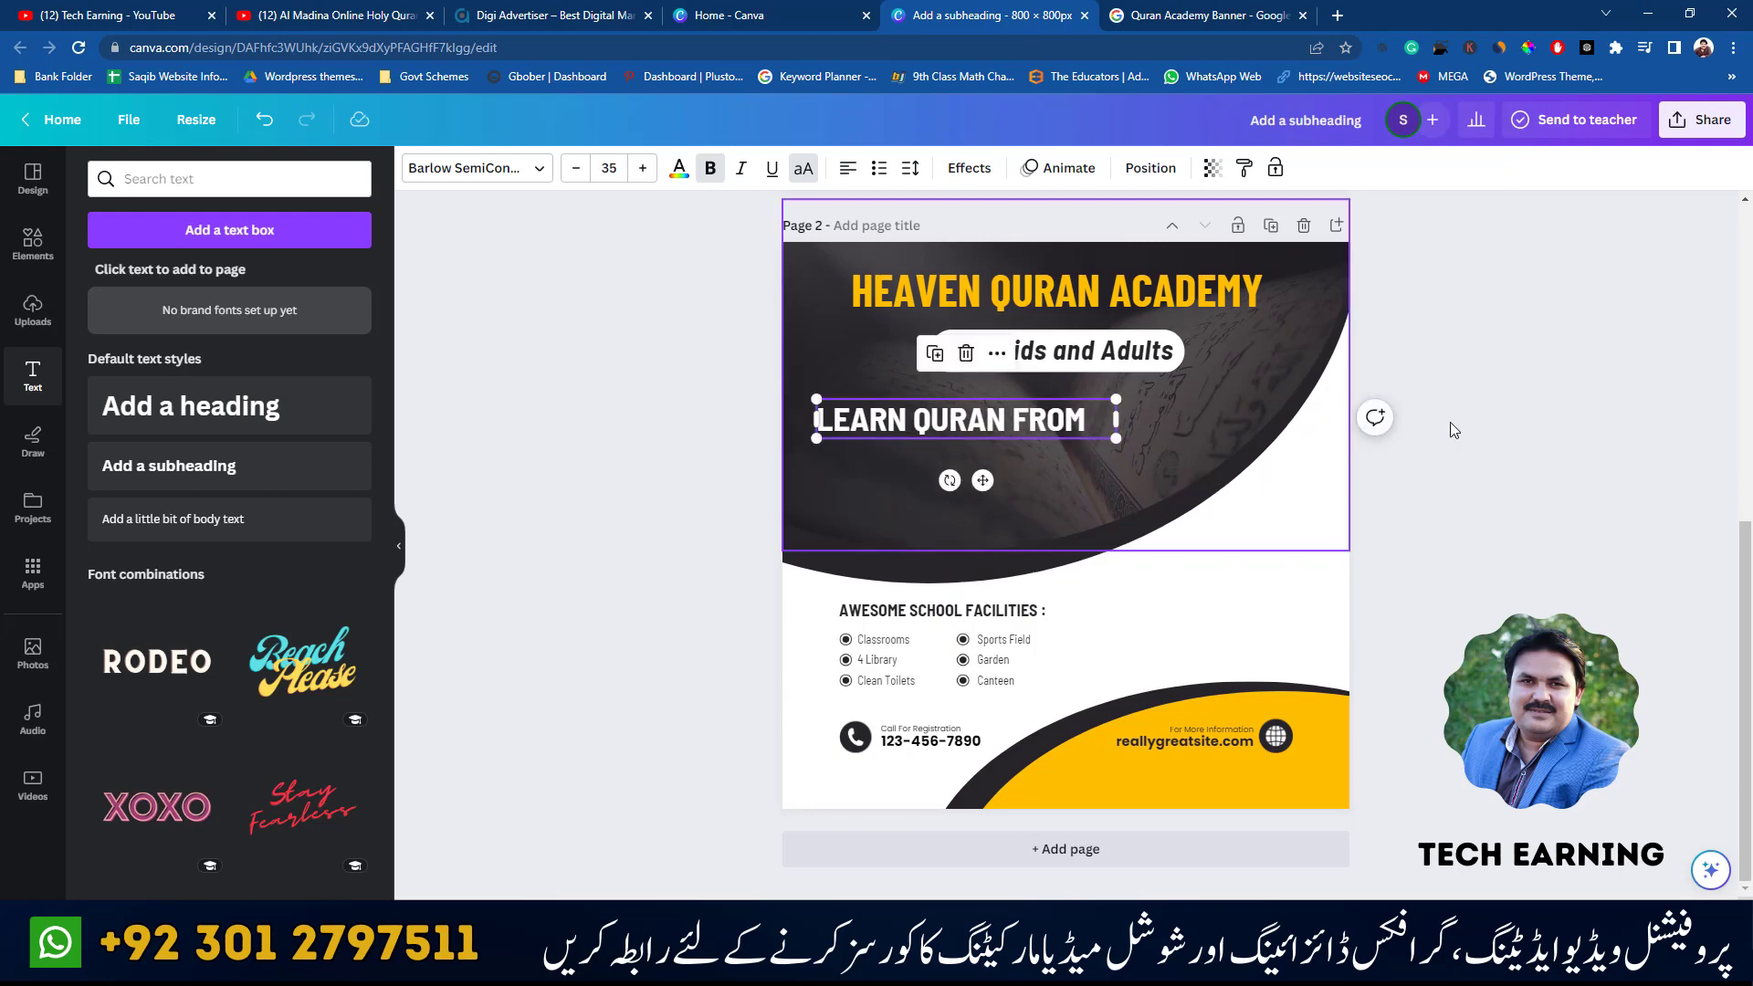
- Recheck the reference banner, duplicate LEARN QURAN FROM directly beneath itself, and color the copy yellow
left_click(1231, 7)
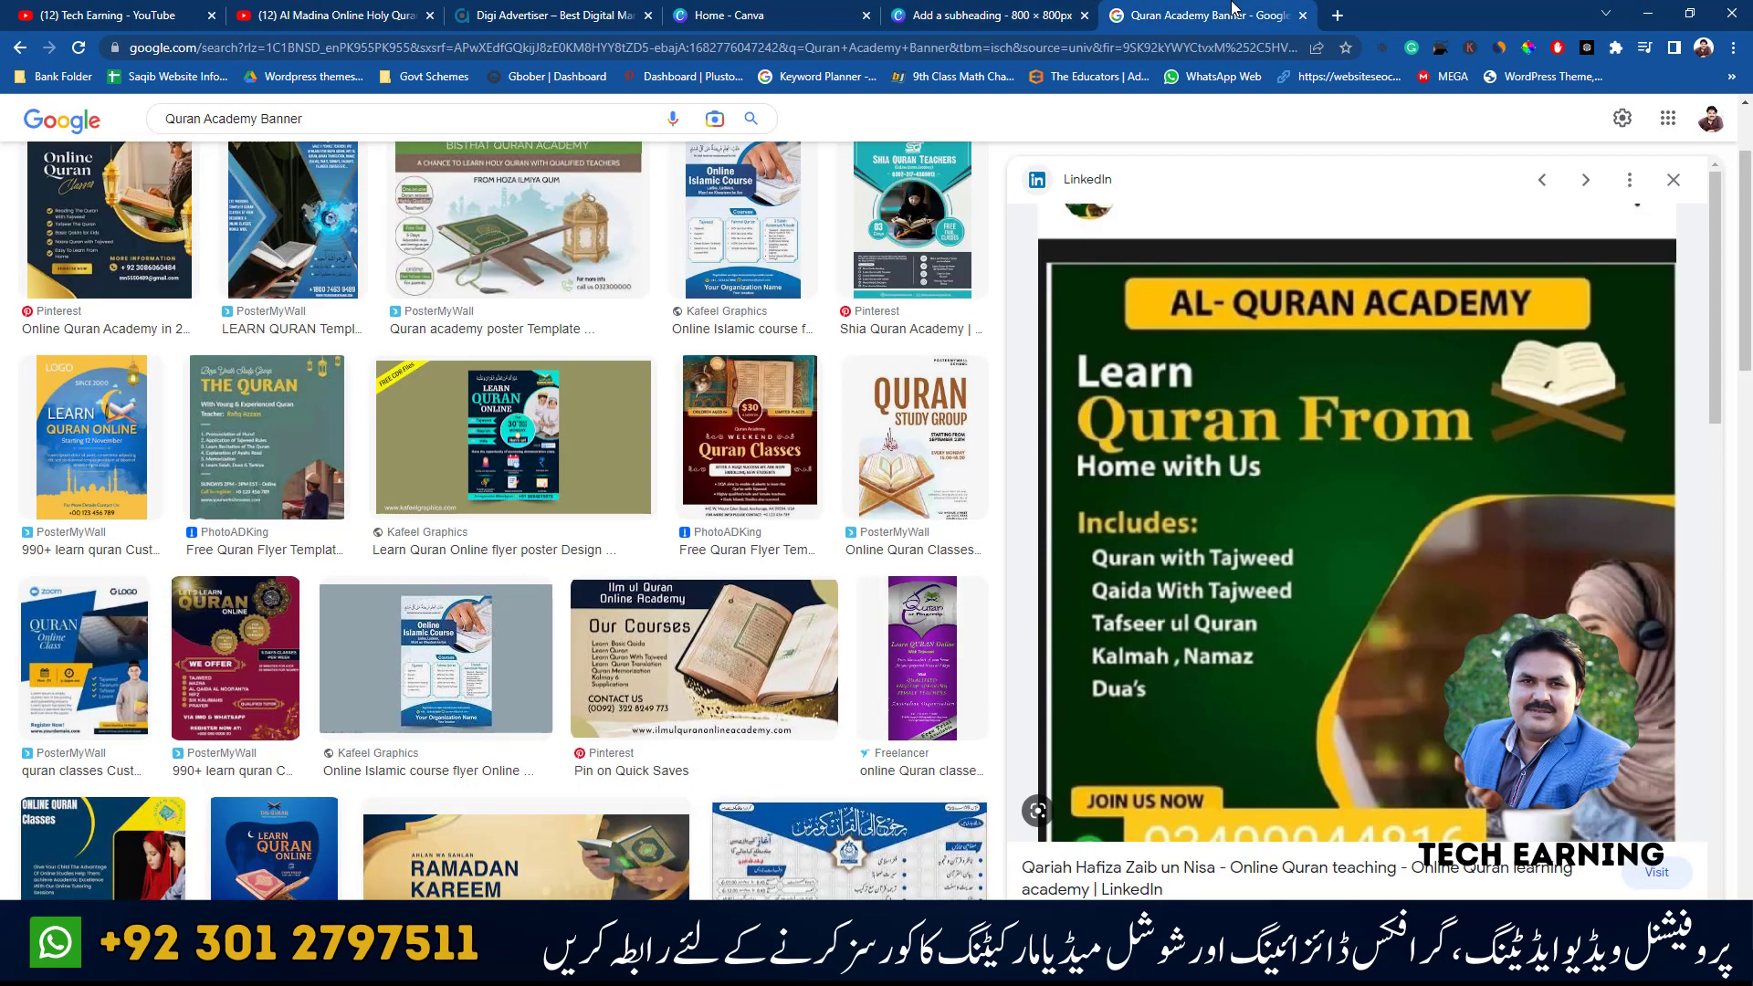
left_click(1029, 8)
left_click(1207, 8)
left_click(975, 11)
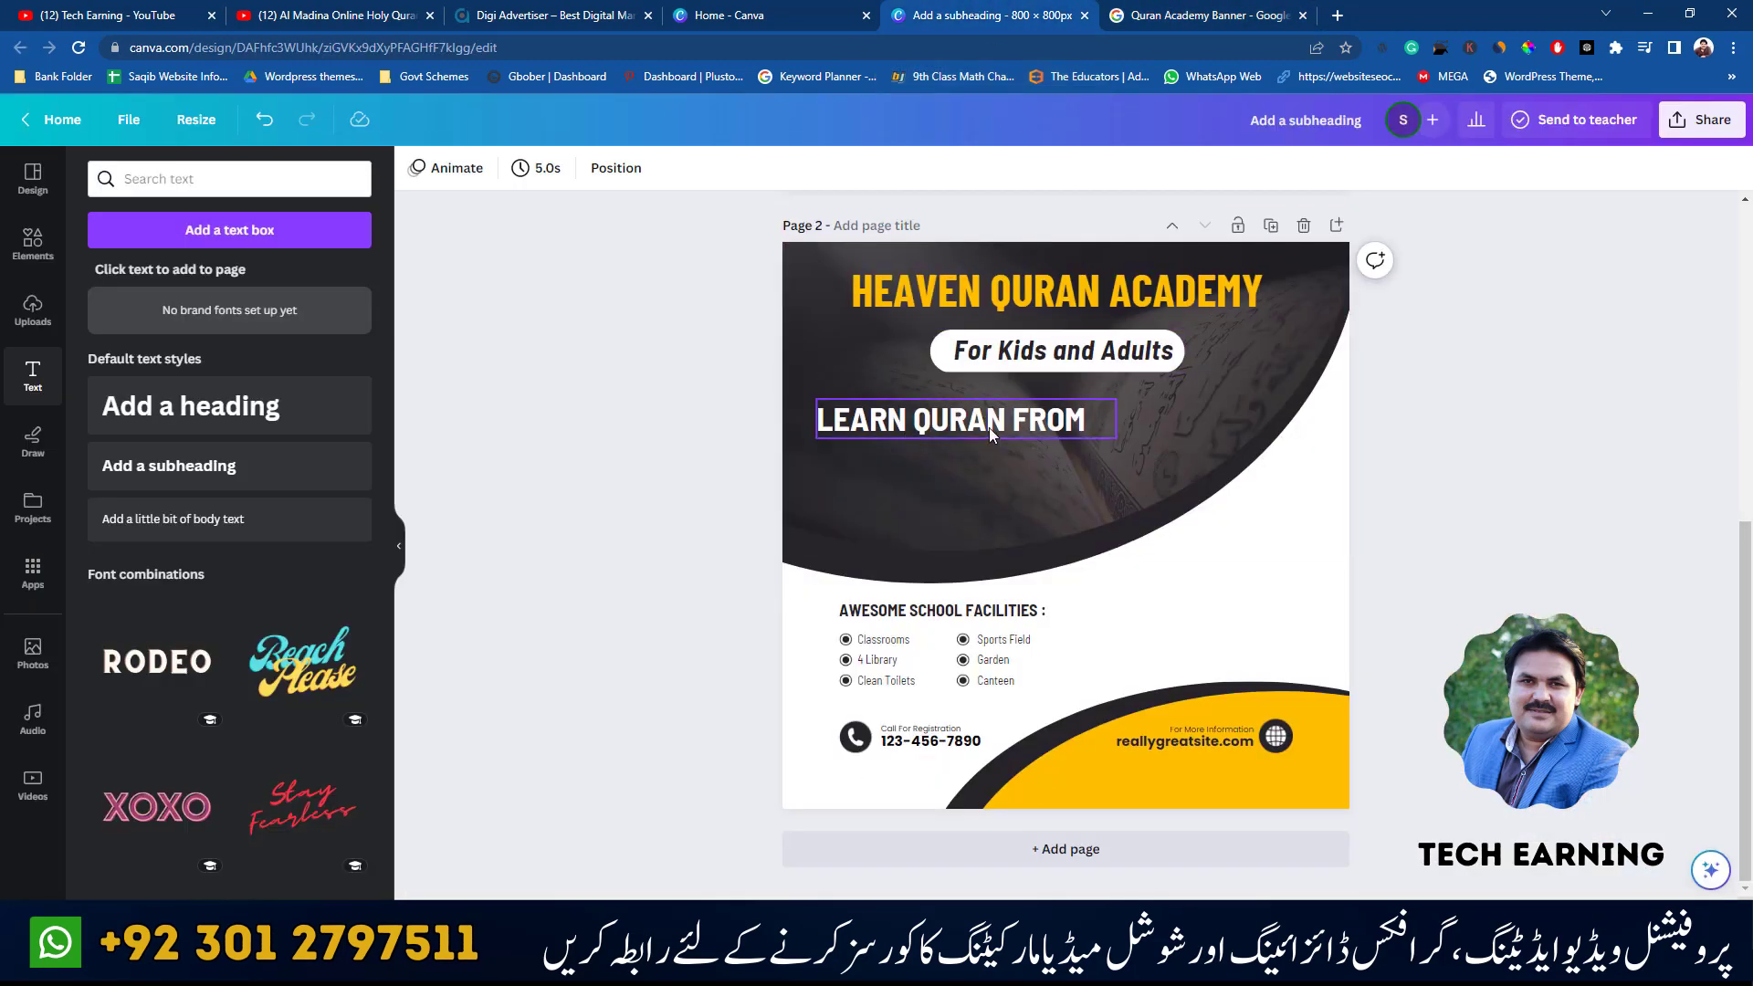
left_click_drag(971, 423, 968, 464)
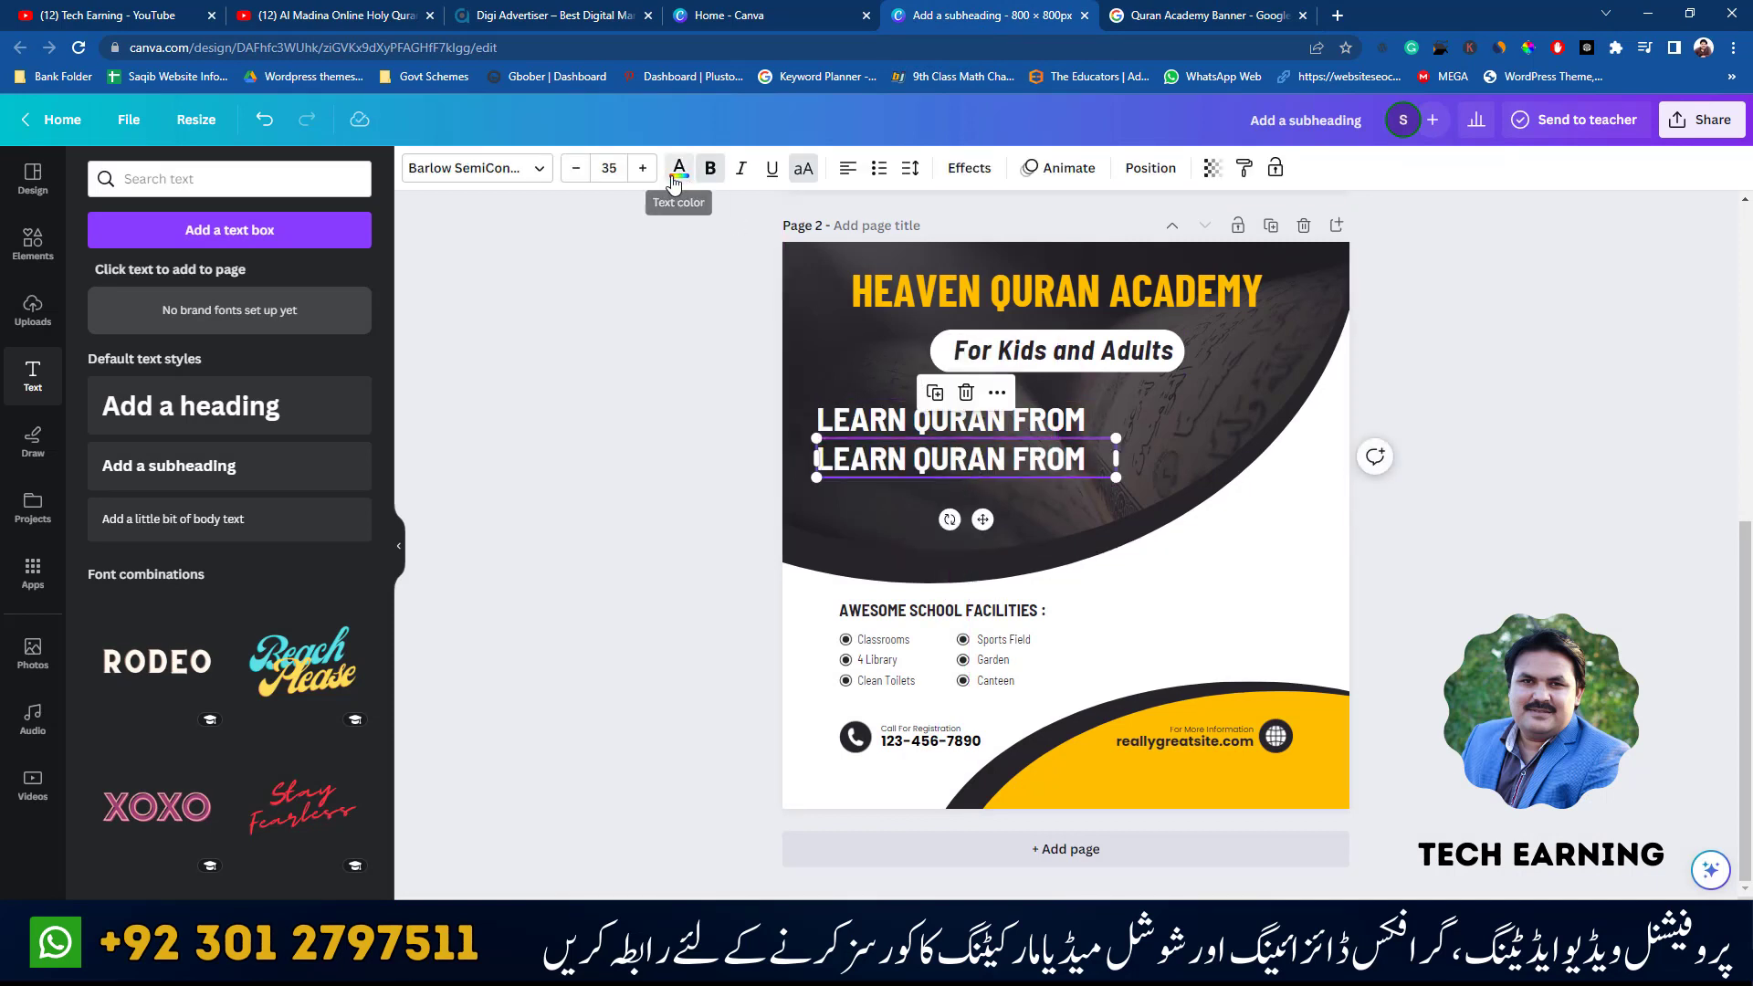
left_click(680, 170)
left_click(256, 280)
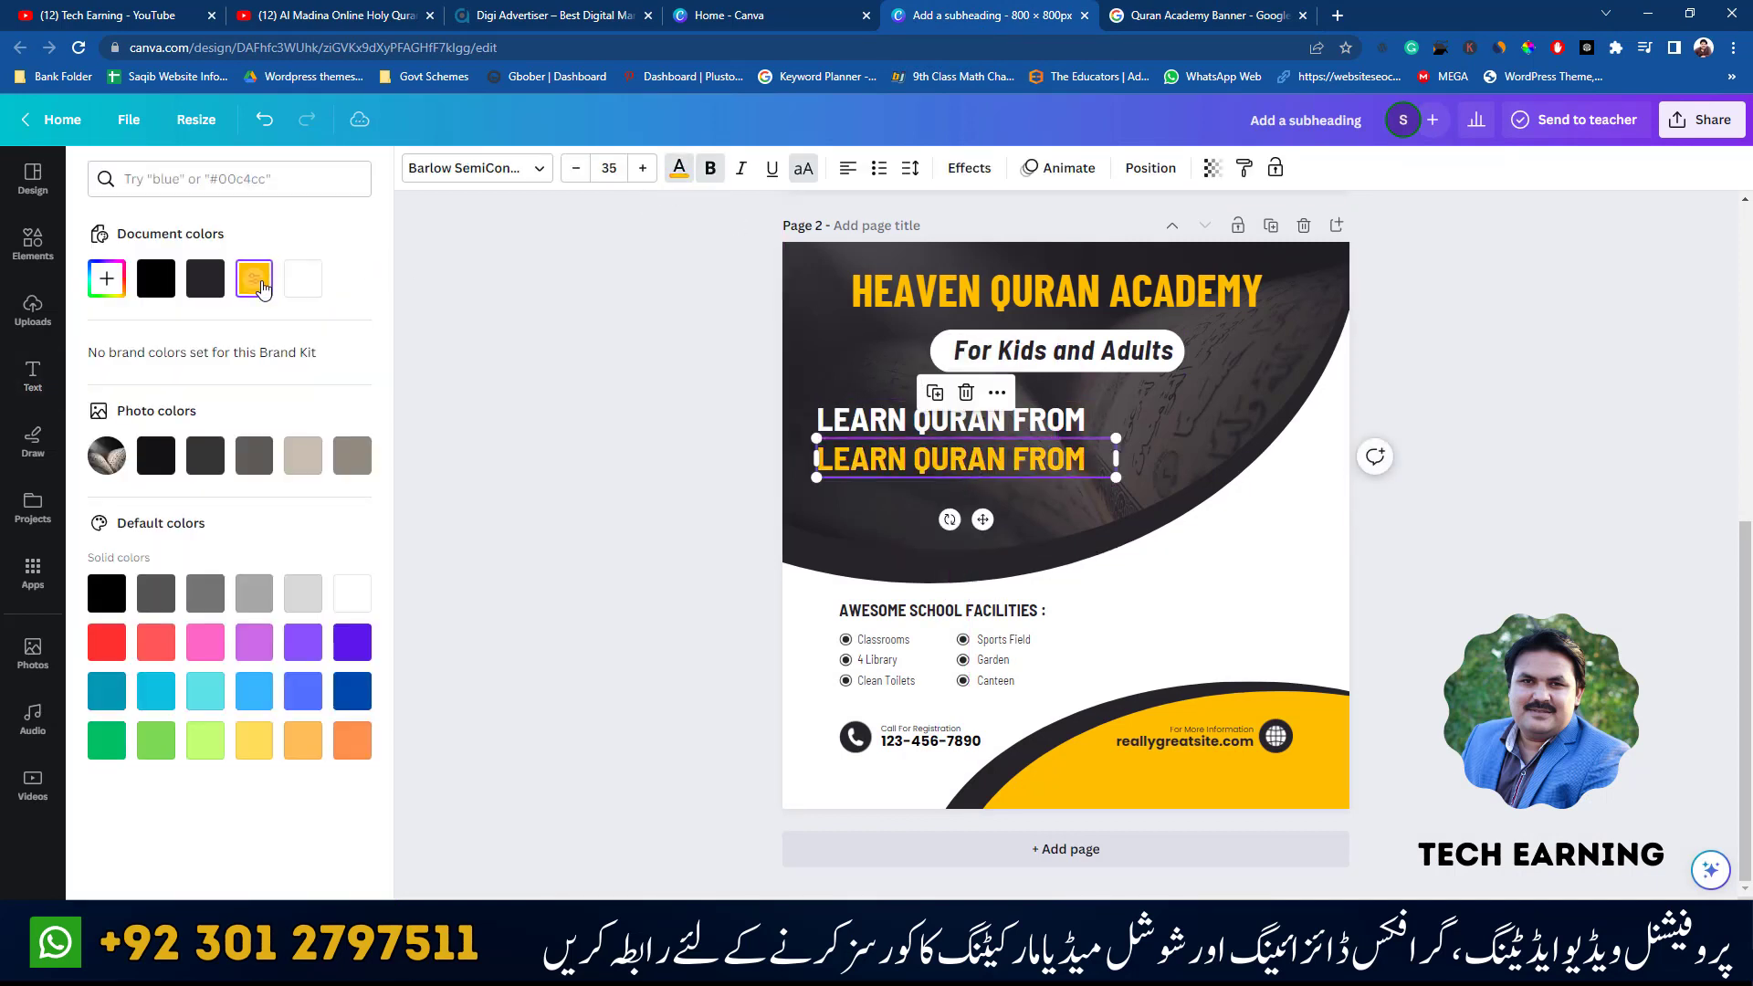
- Replace the yellow line's text with "HOME WITH US"
double_click(902, 462)
type("H")
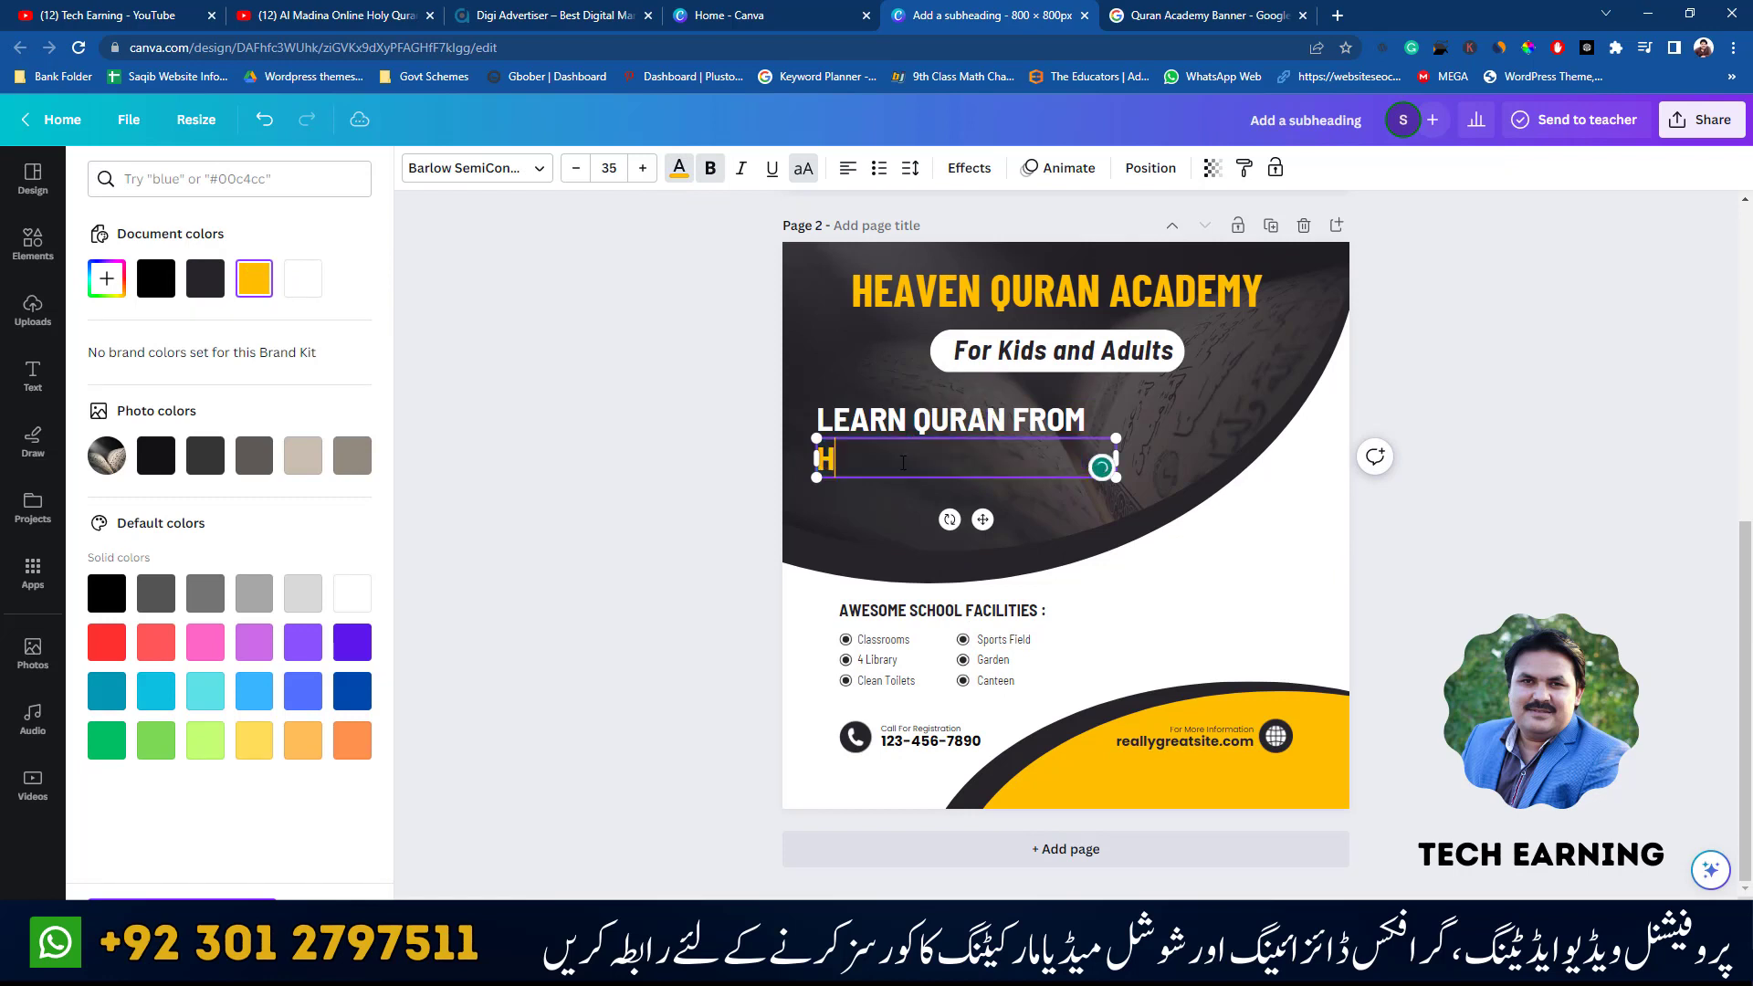
type("OME WITH US")
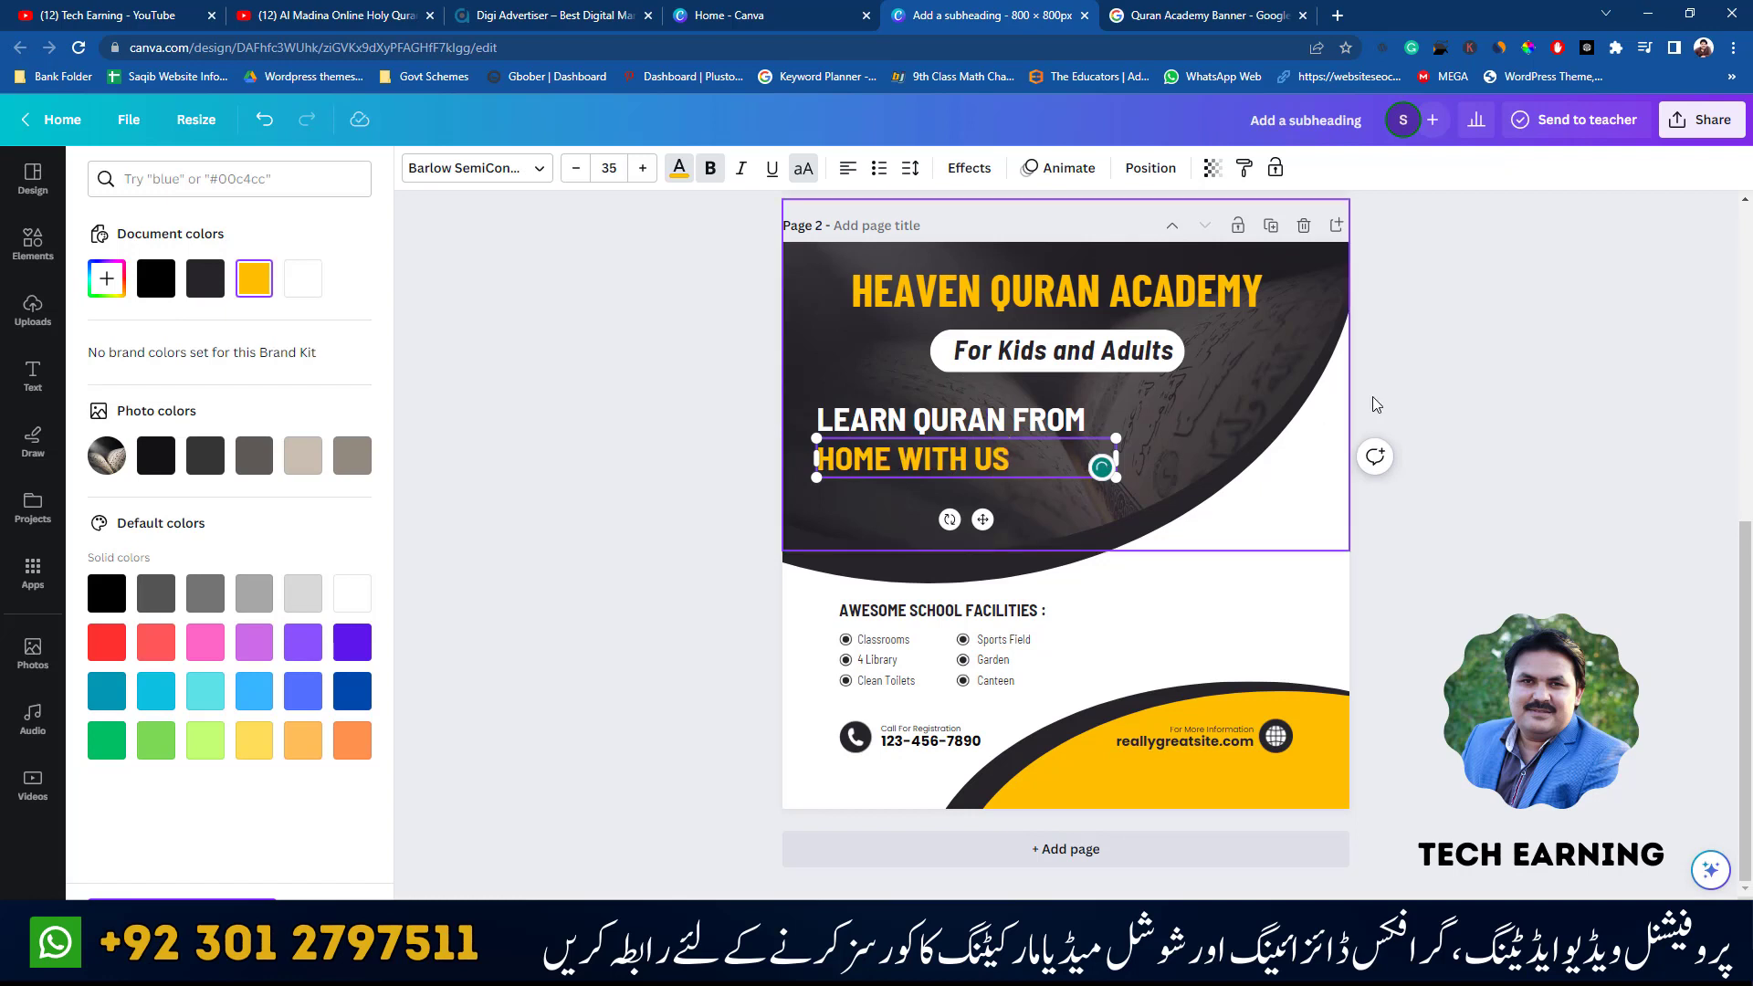
key("Escape")
left_click(1501, 372)
- Enlarge the LEARN QURAN FROM and HOME WITH US lines together to font size 37.4 and move them slightly up
left_click(1011, 424)
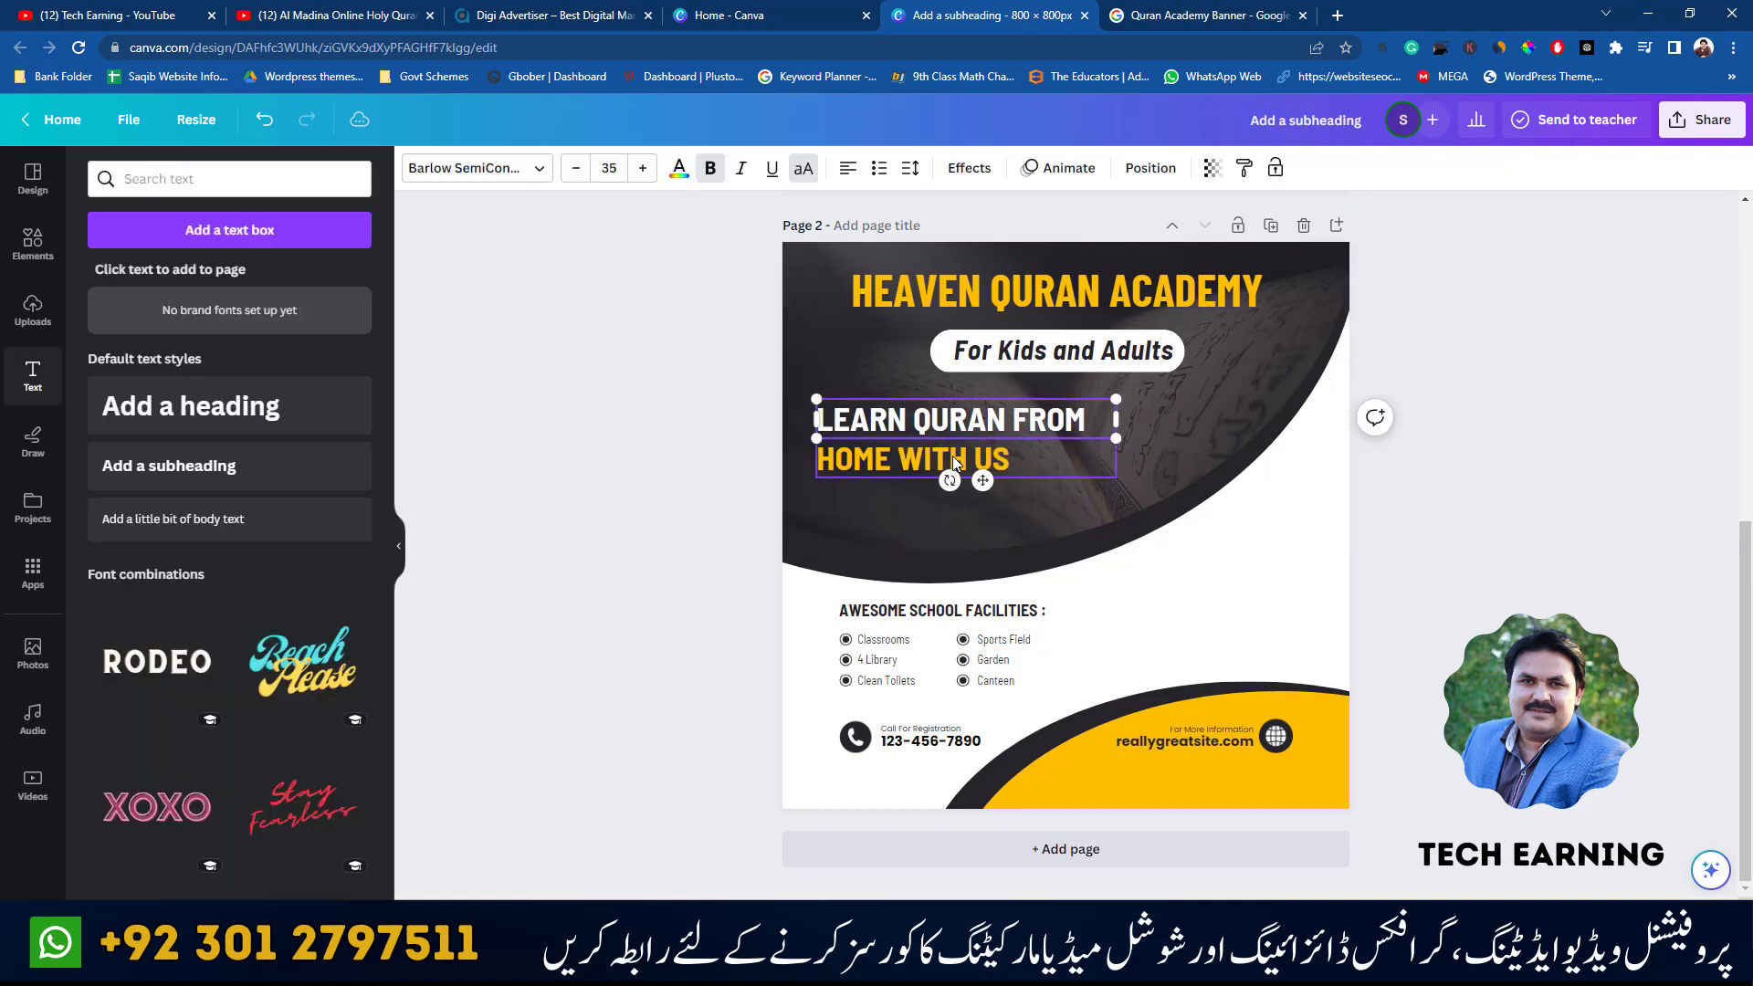
left_click(951, 456, "shift")
left_click_drag(1116, 478, 1136, 485)
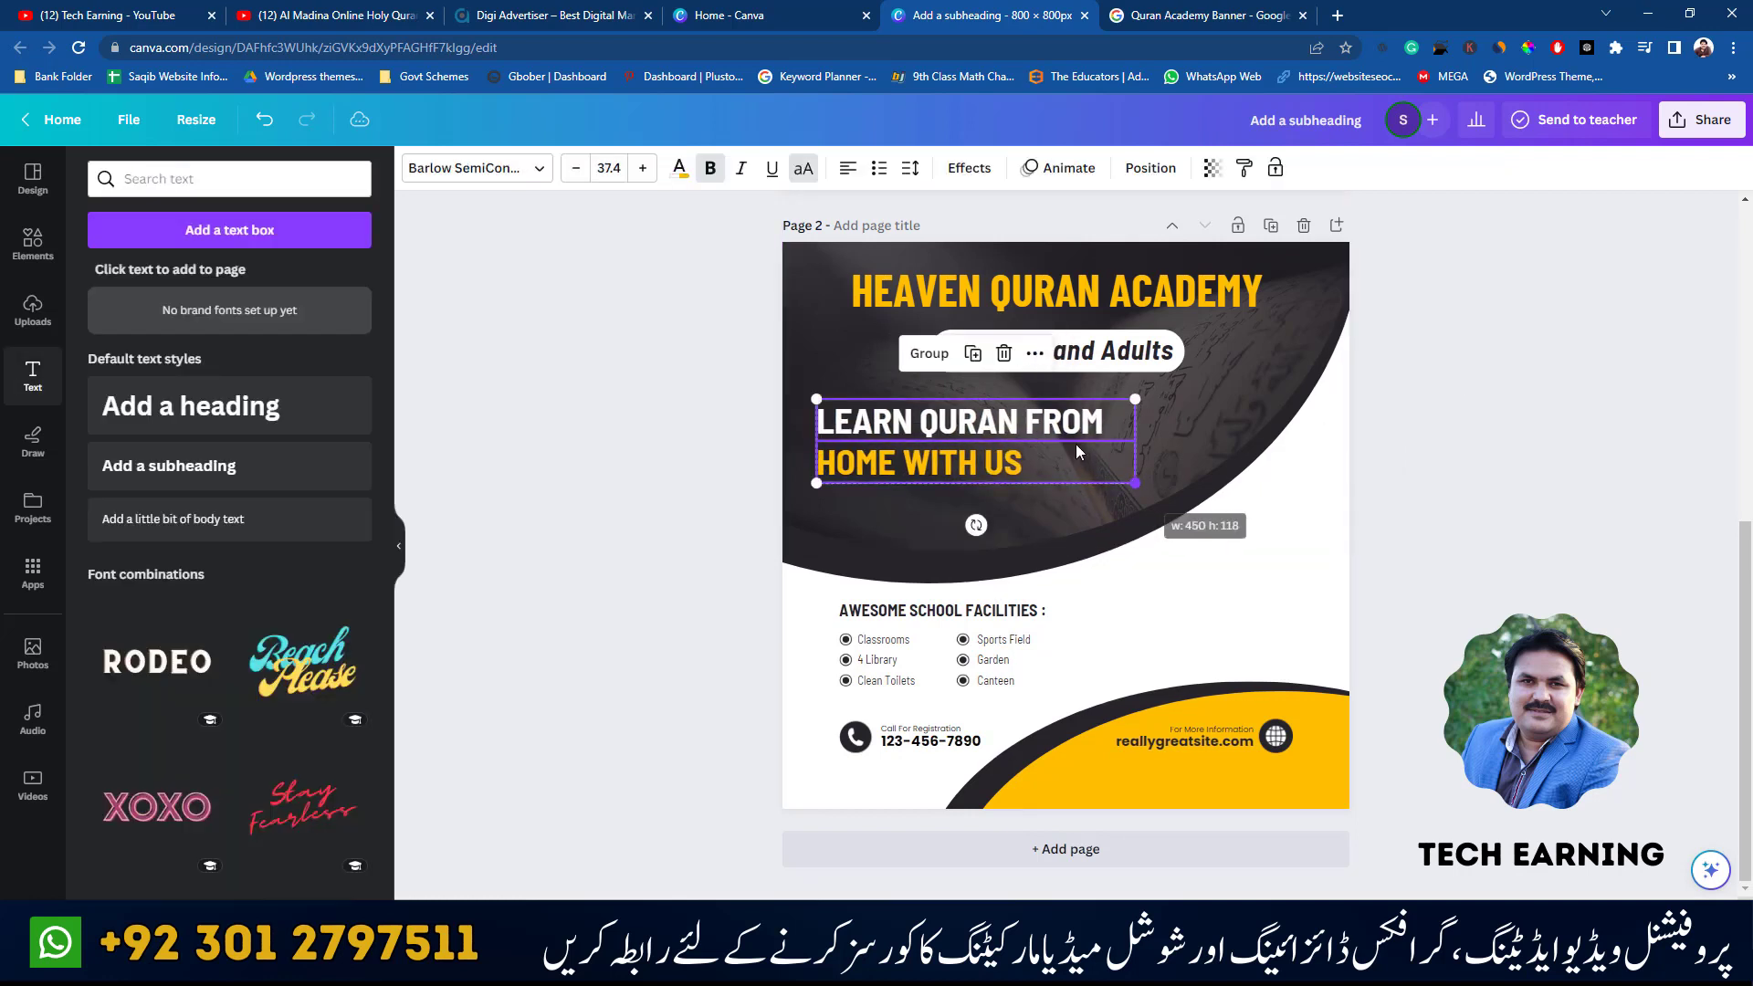
left_click_drag(1059, 429, 1061, 416)
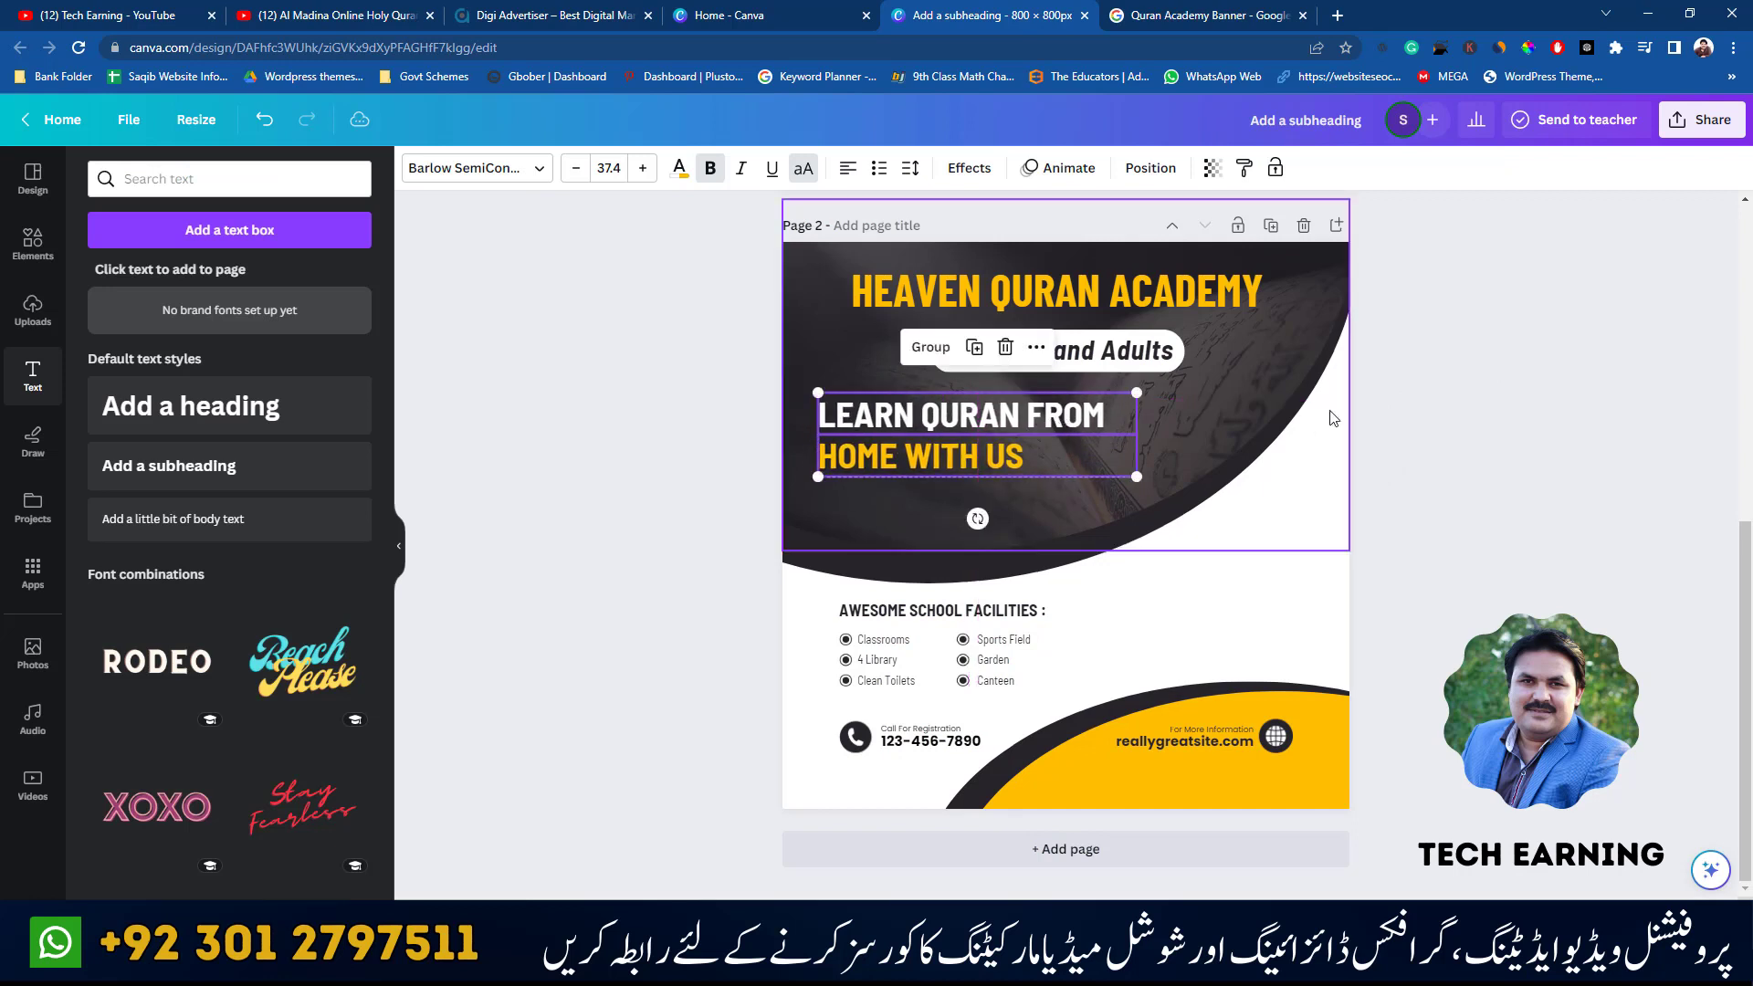
left_click(1450, 382)
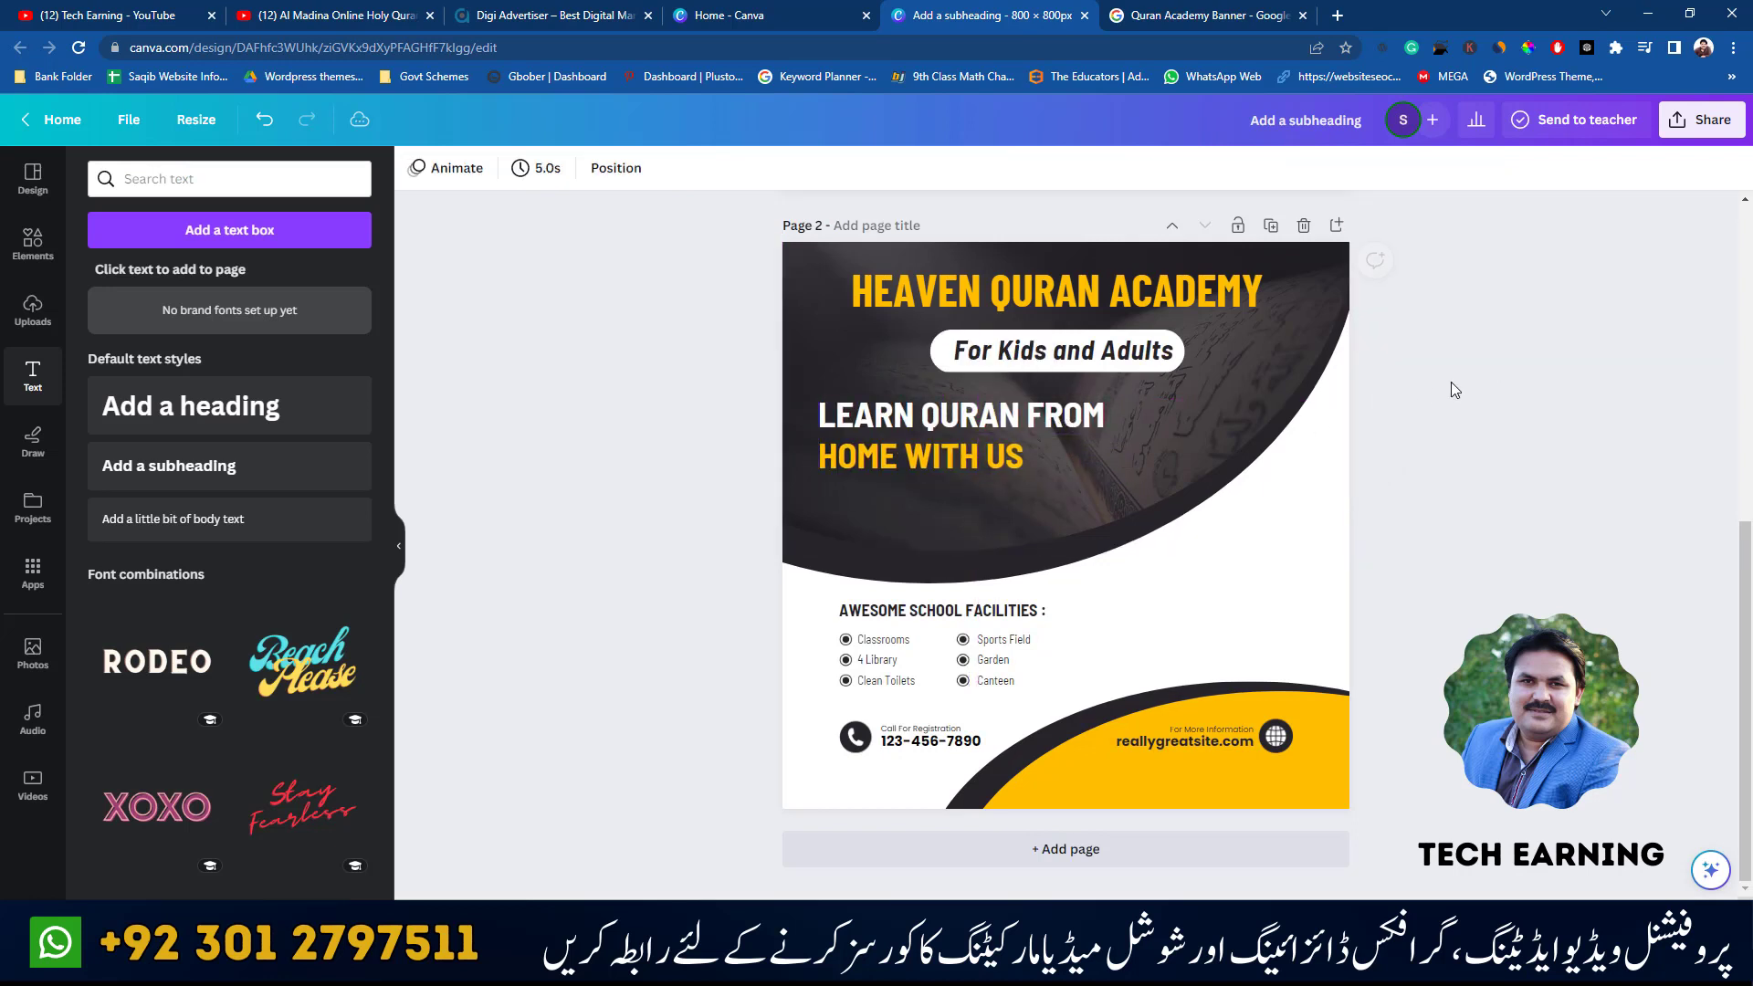
- Review the text of the Al-Quran Academy reference banner in the Google image results
left_click(1225, 300)
left_click(1444, 456)
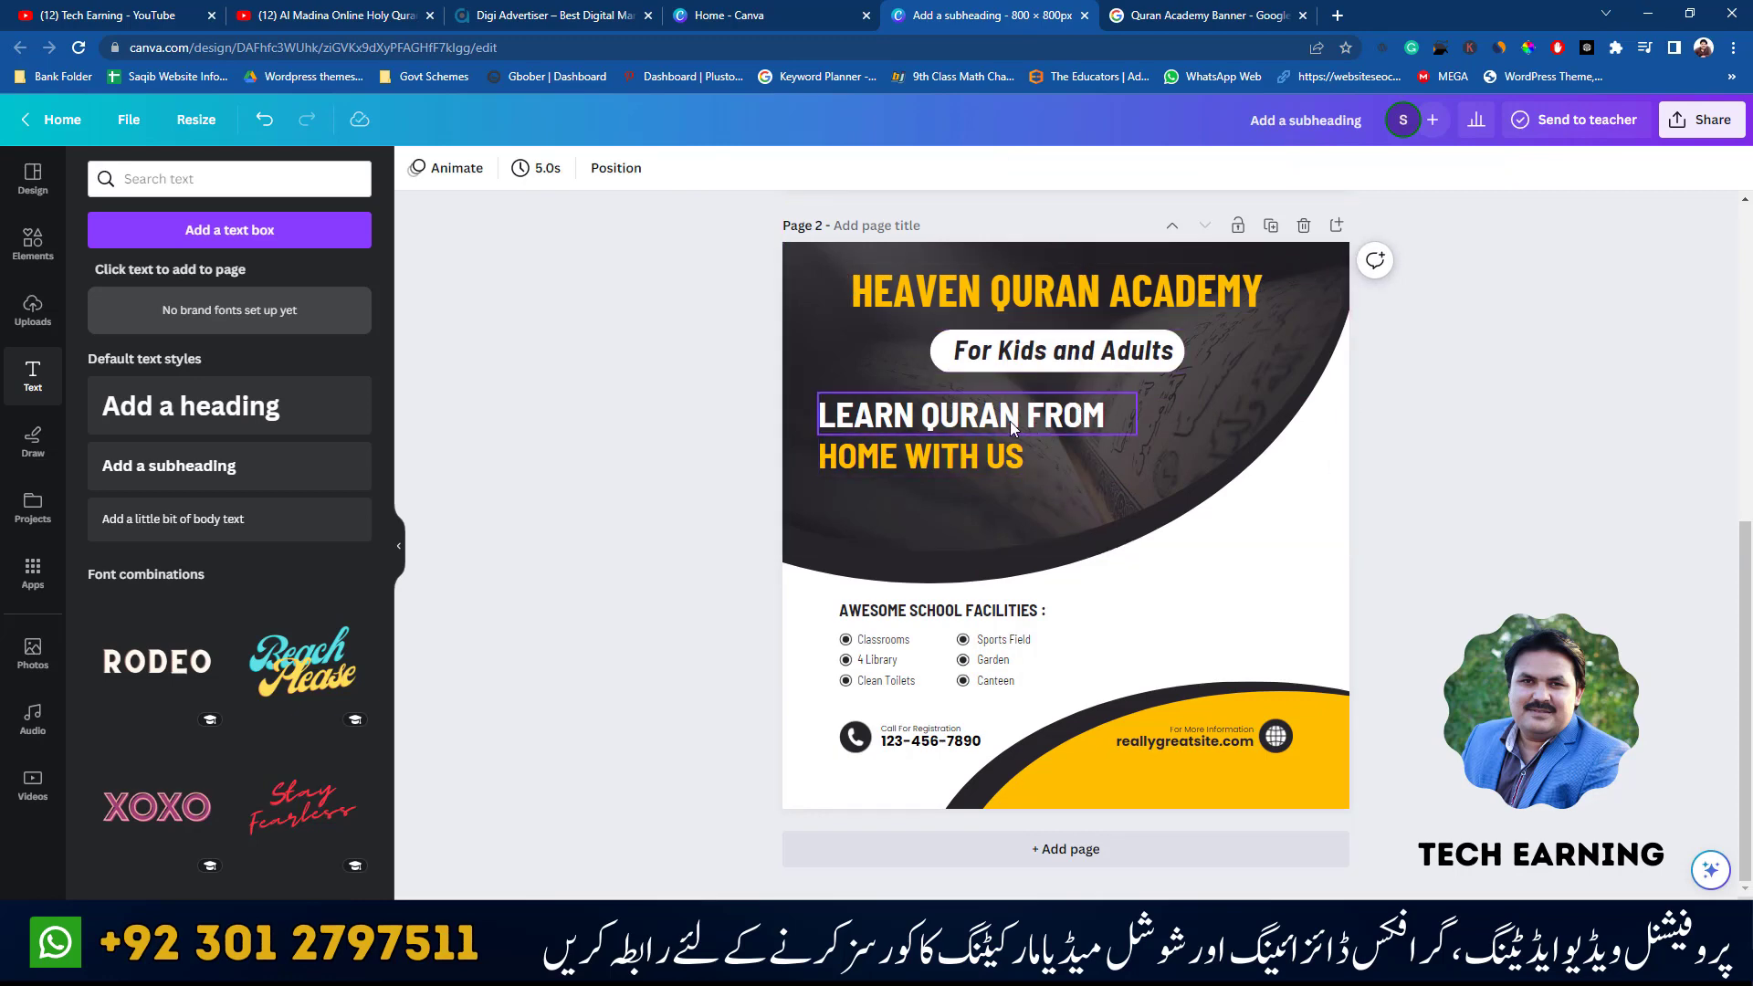
left_click(984, 454)
left_click(1219, 11)
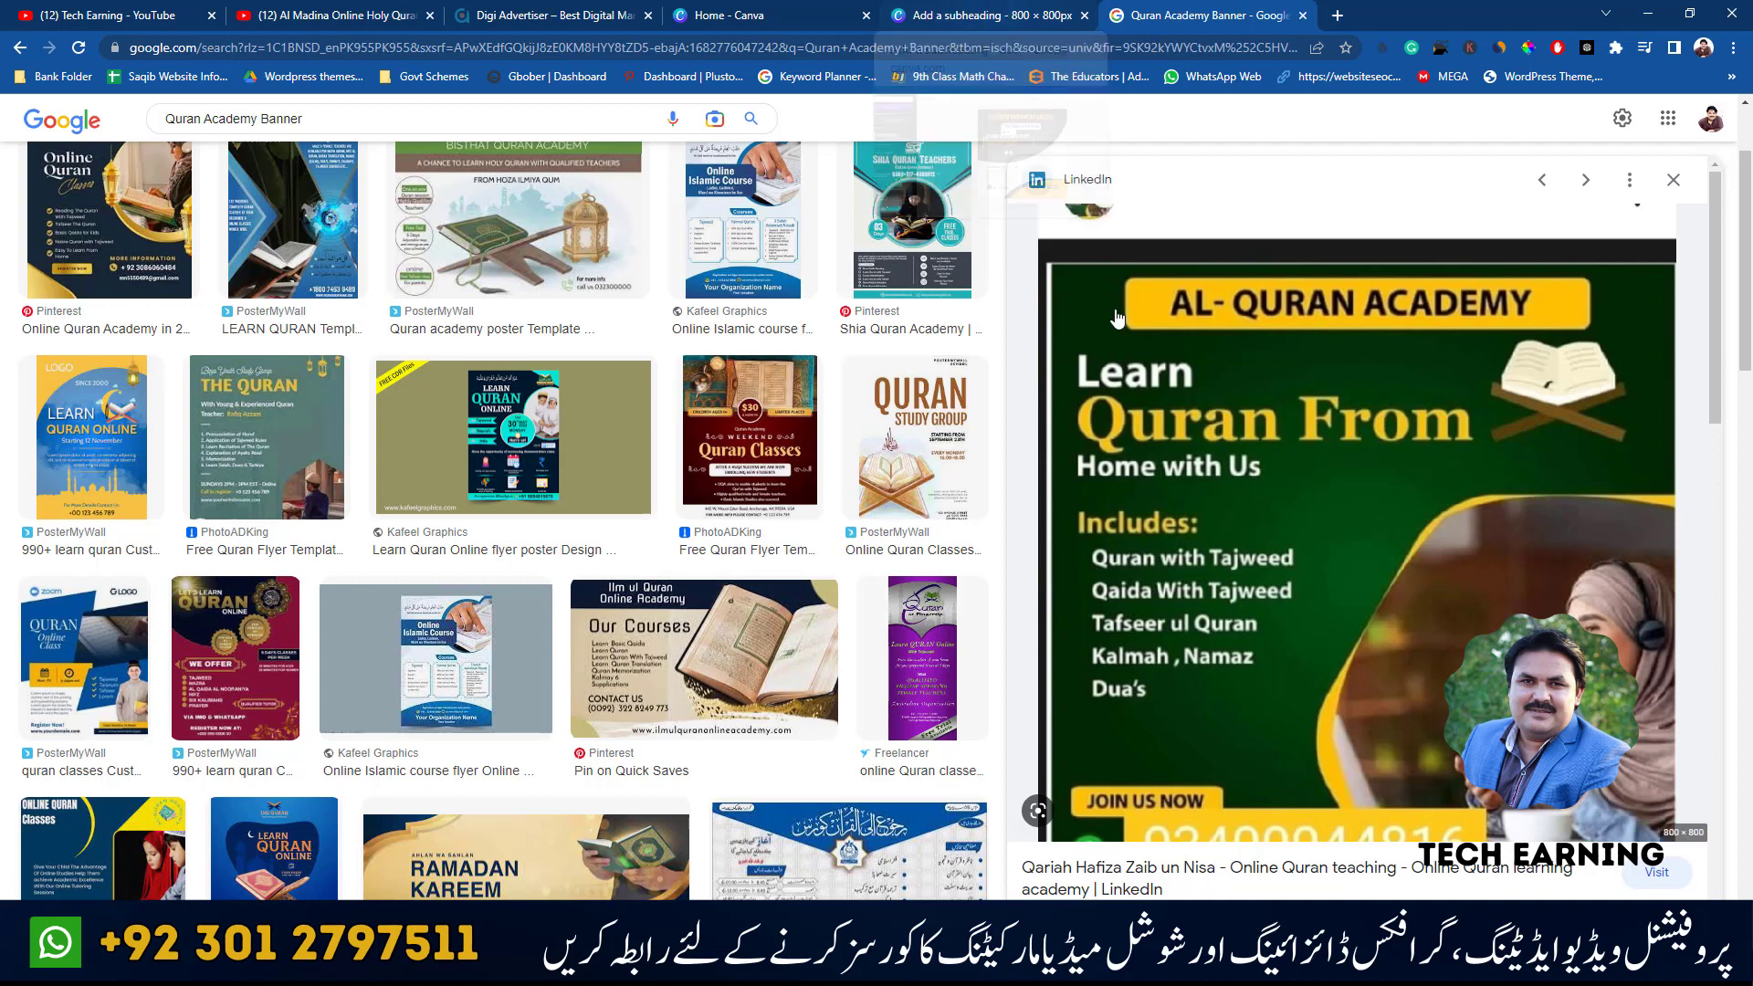
- Switch back to the Canva banner and scale the header photo and dark curved shape down together
left_click(979, 13)
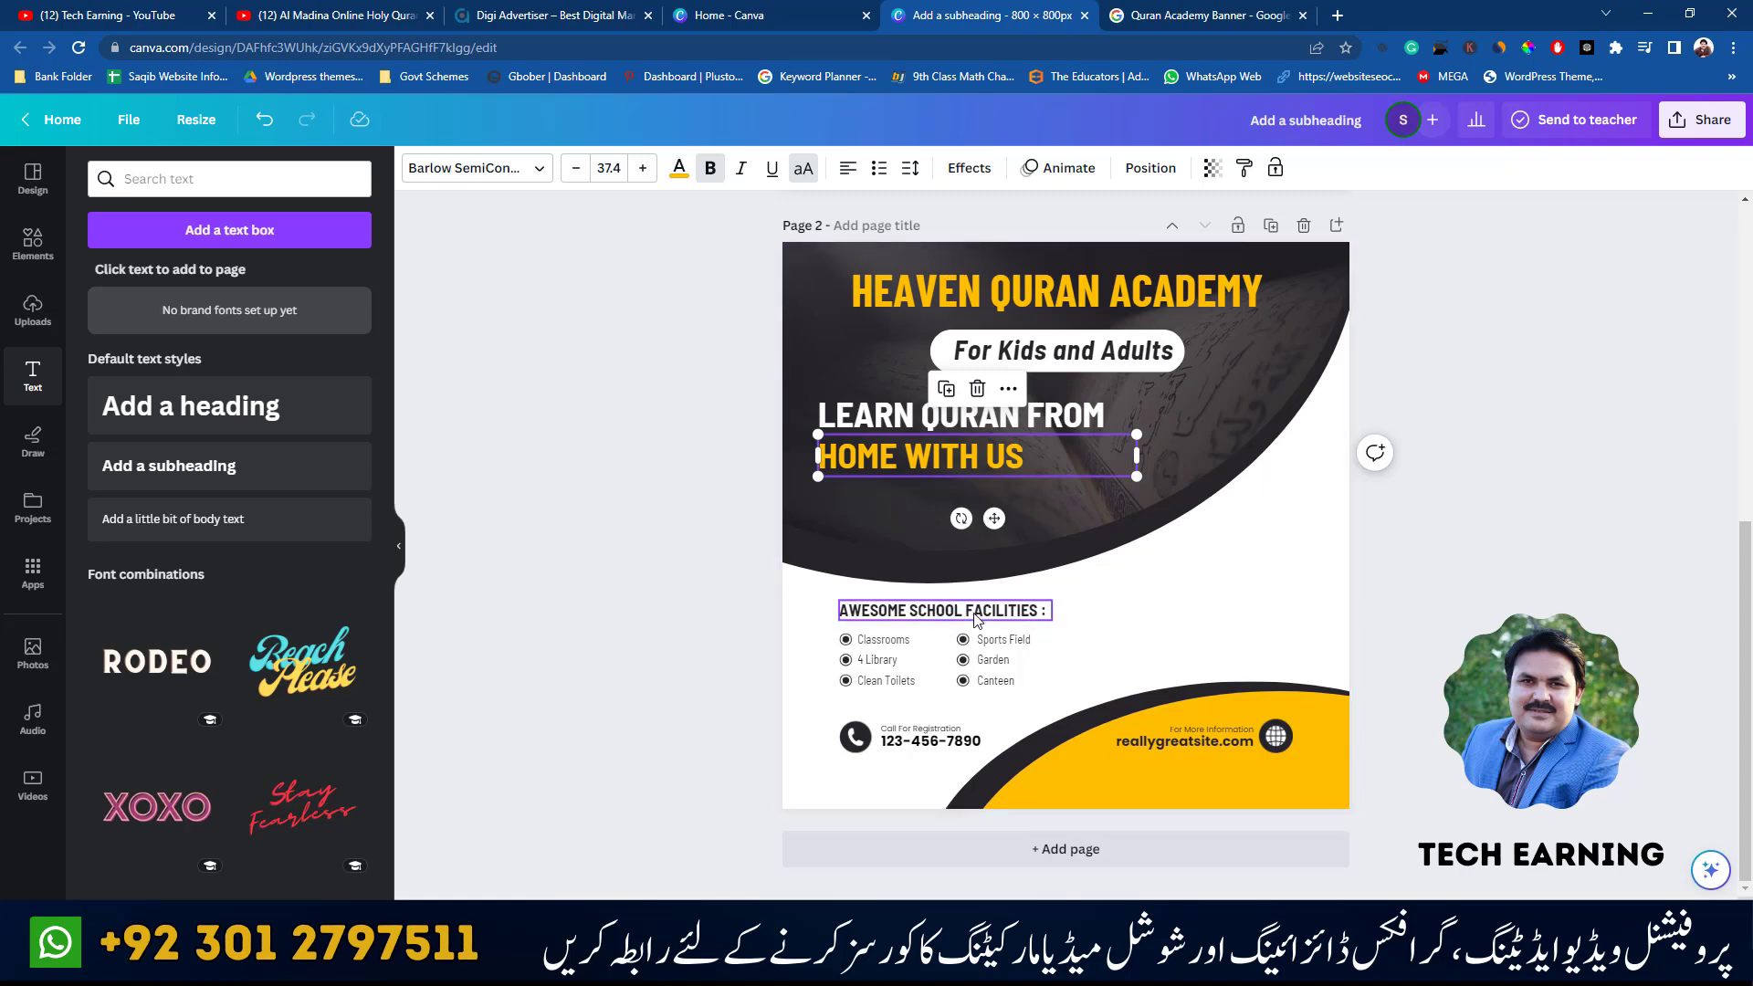
left_click(1054, 526)
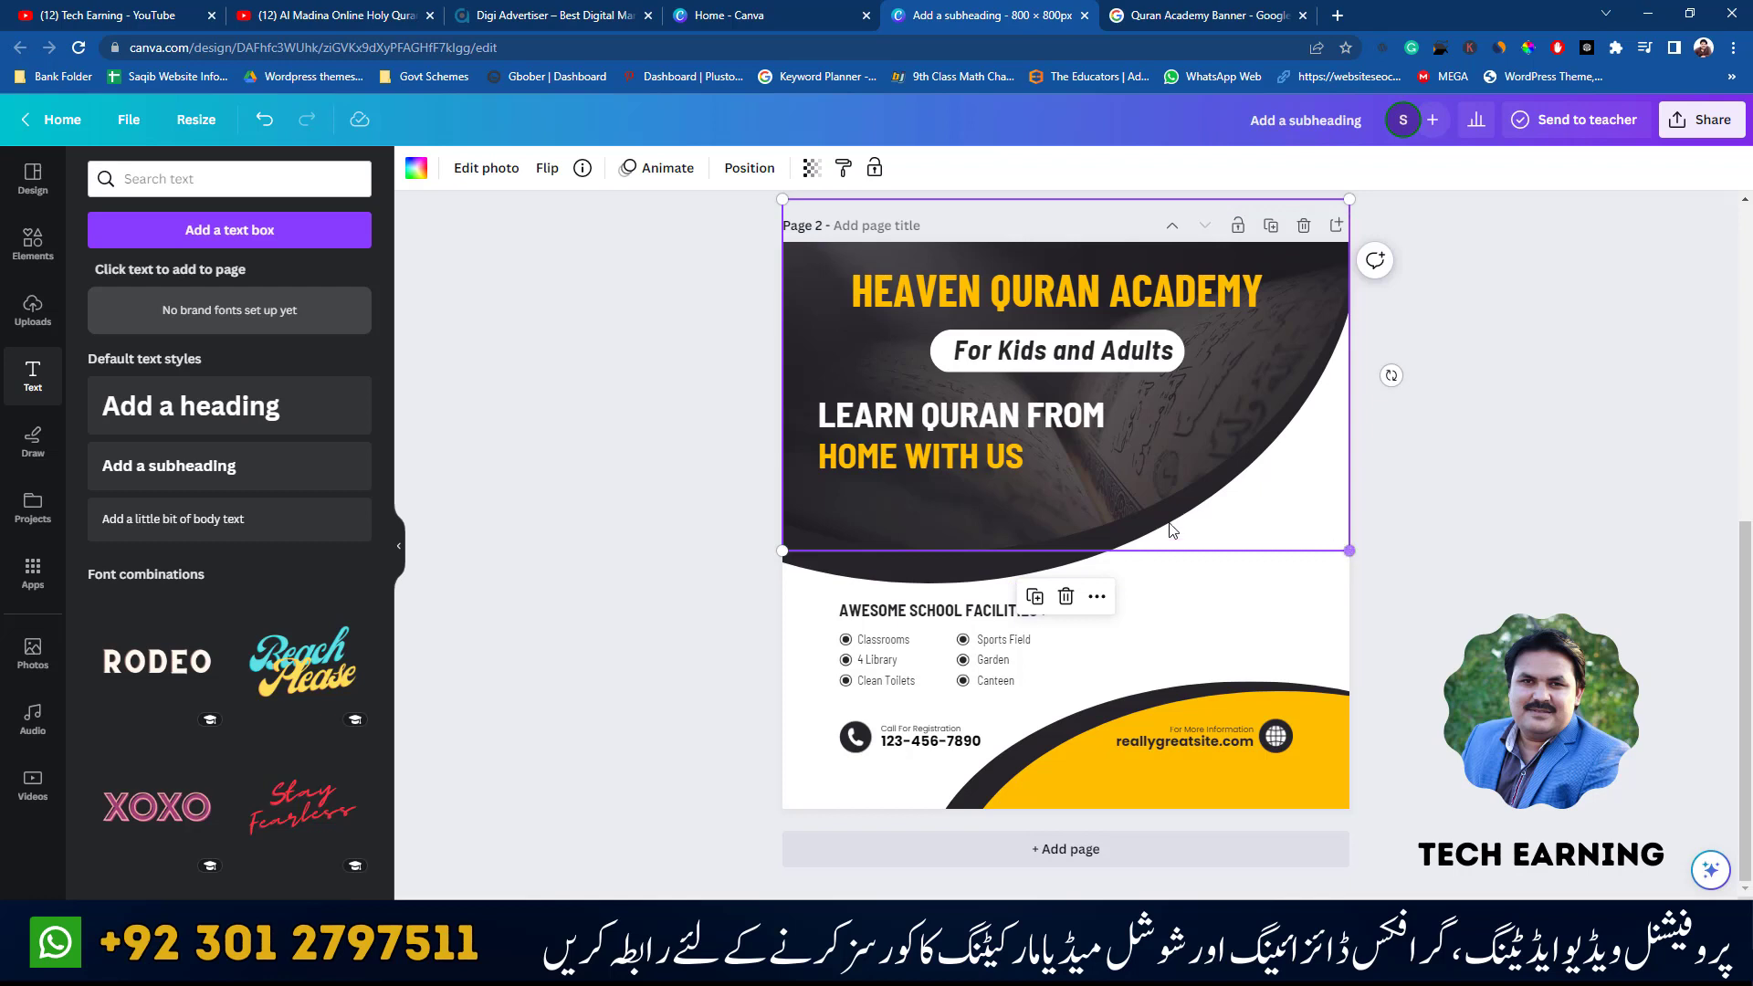
left_click(1040, 570, "shift")
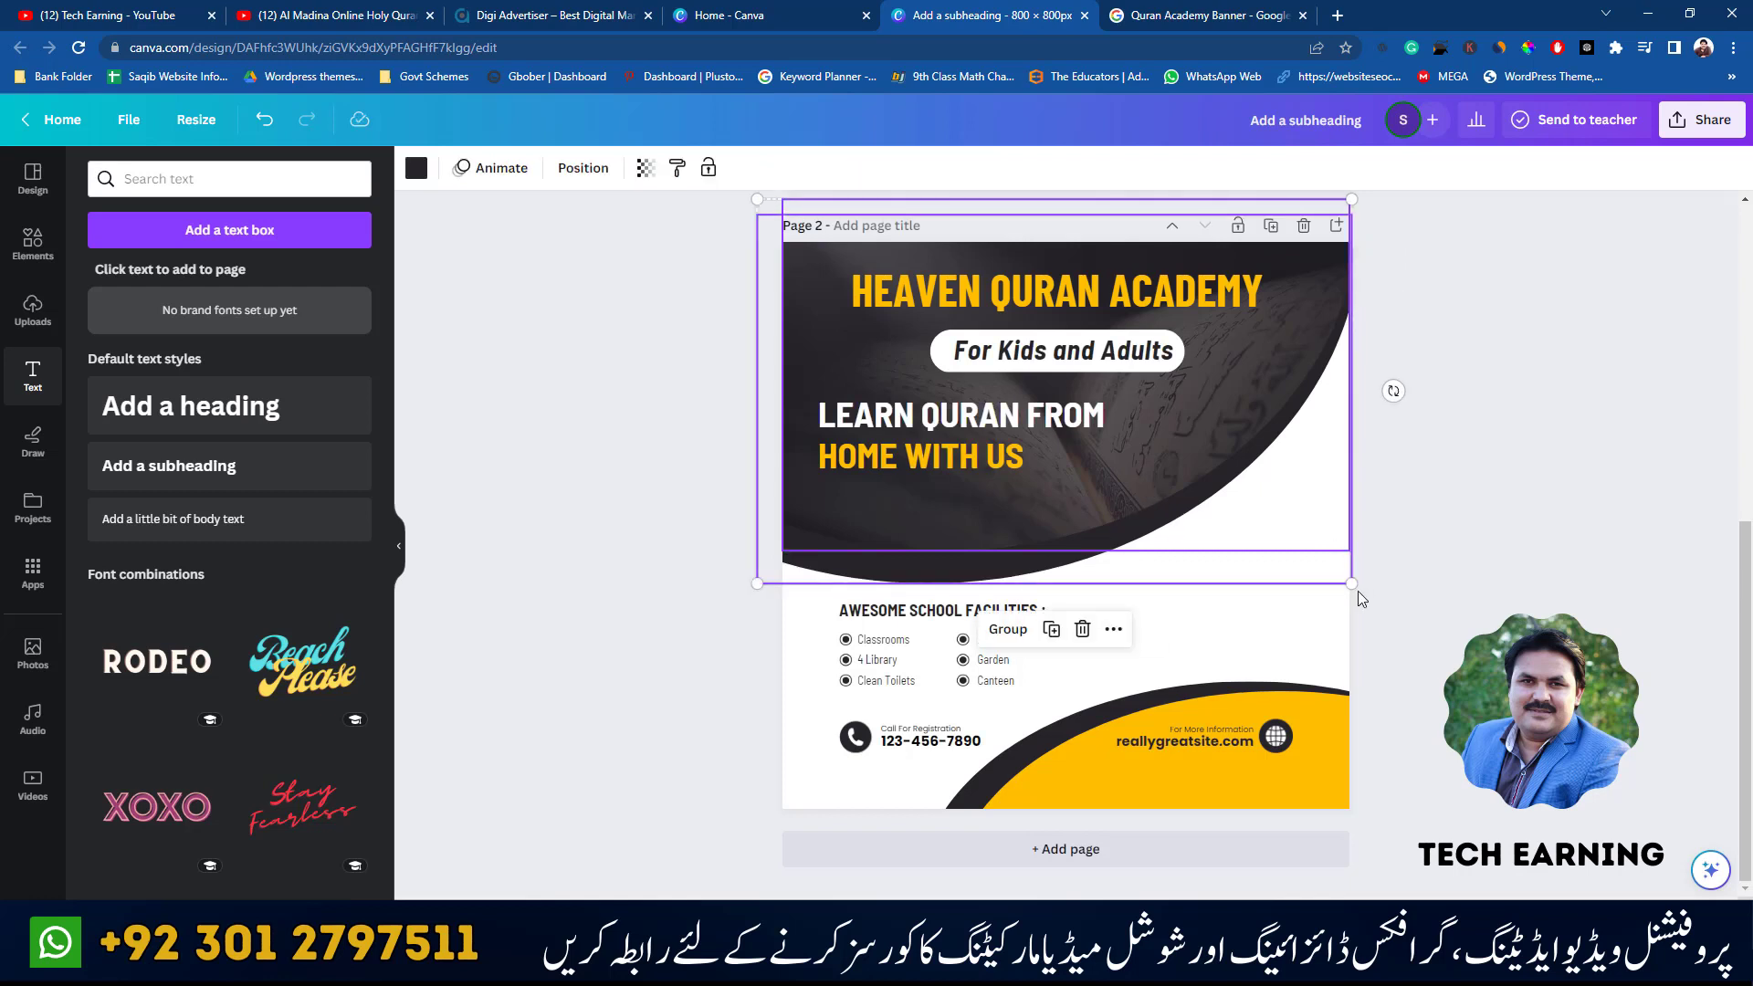
left_click_drag(1352, 585, 1291, 542)
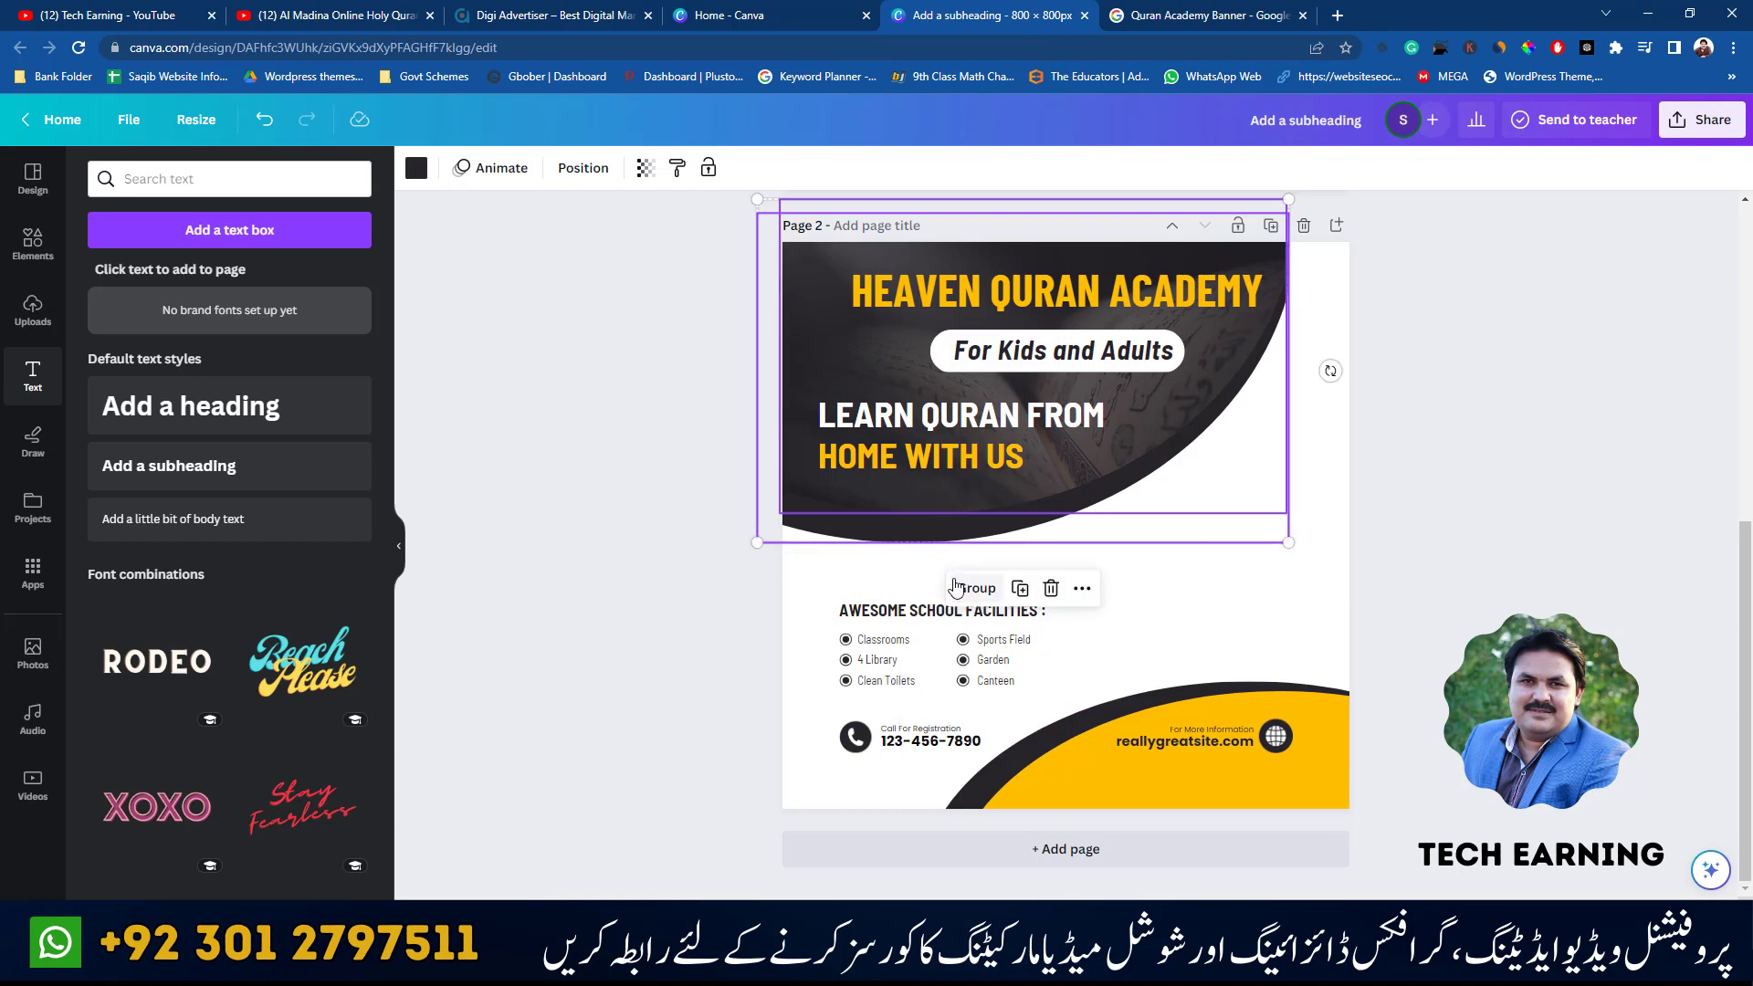
left_click(1426, 522)
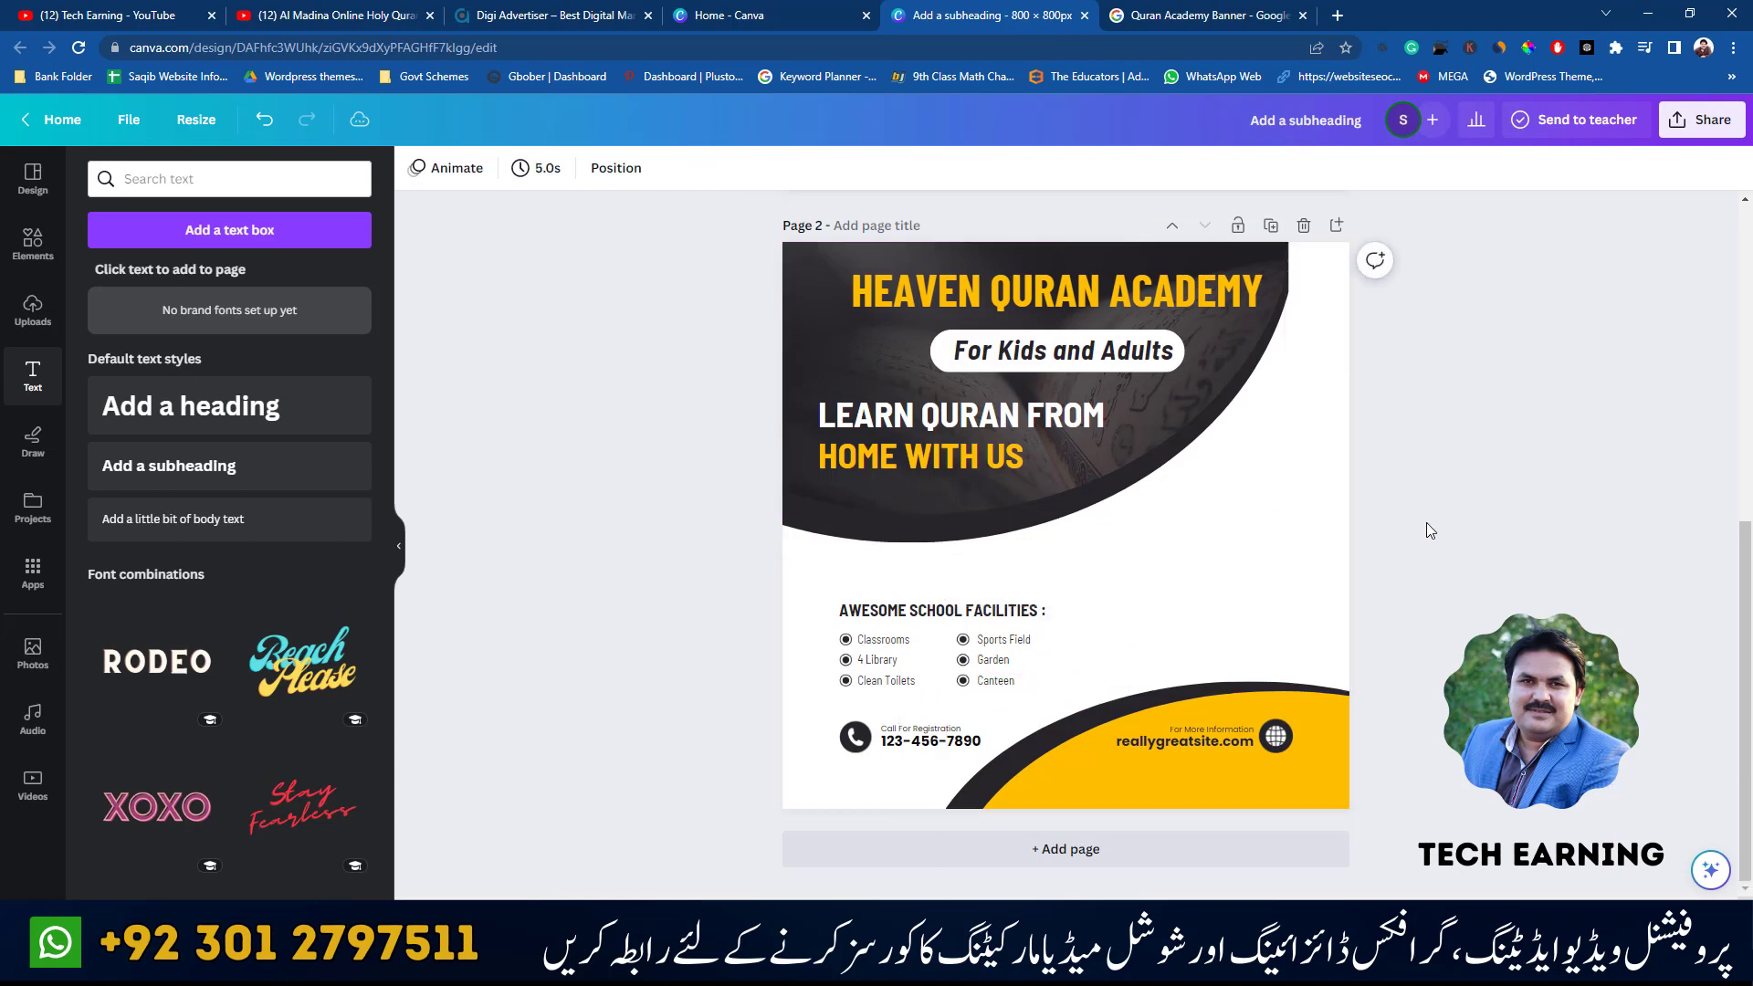
- Move the AWESOME SCHOOL FACILITIES heading up beneath the dark curve, near the start of the HOME WITH US line
left_click_drag(987, 617, 957, 574)
double_click(907, 568)
left_click(773, 558)
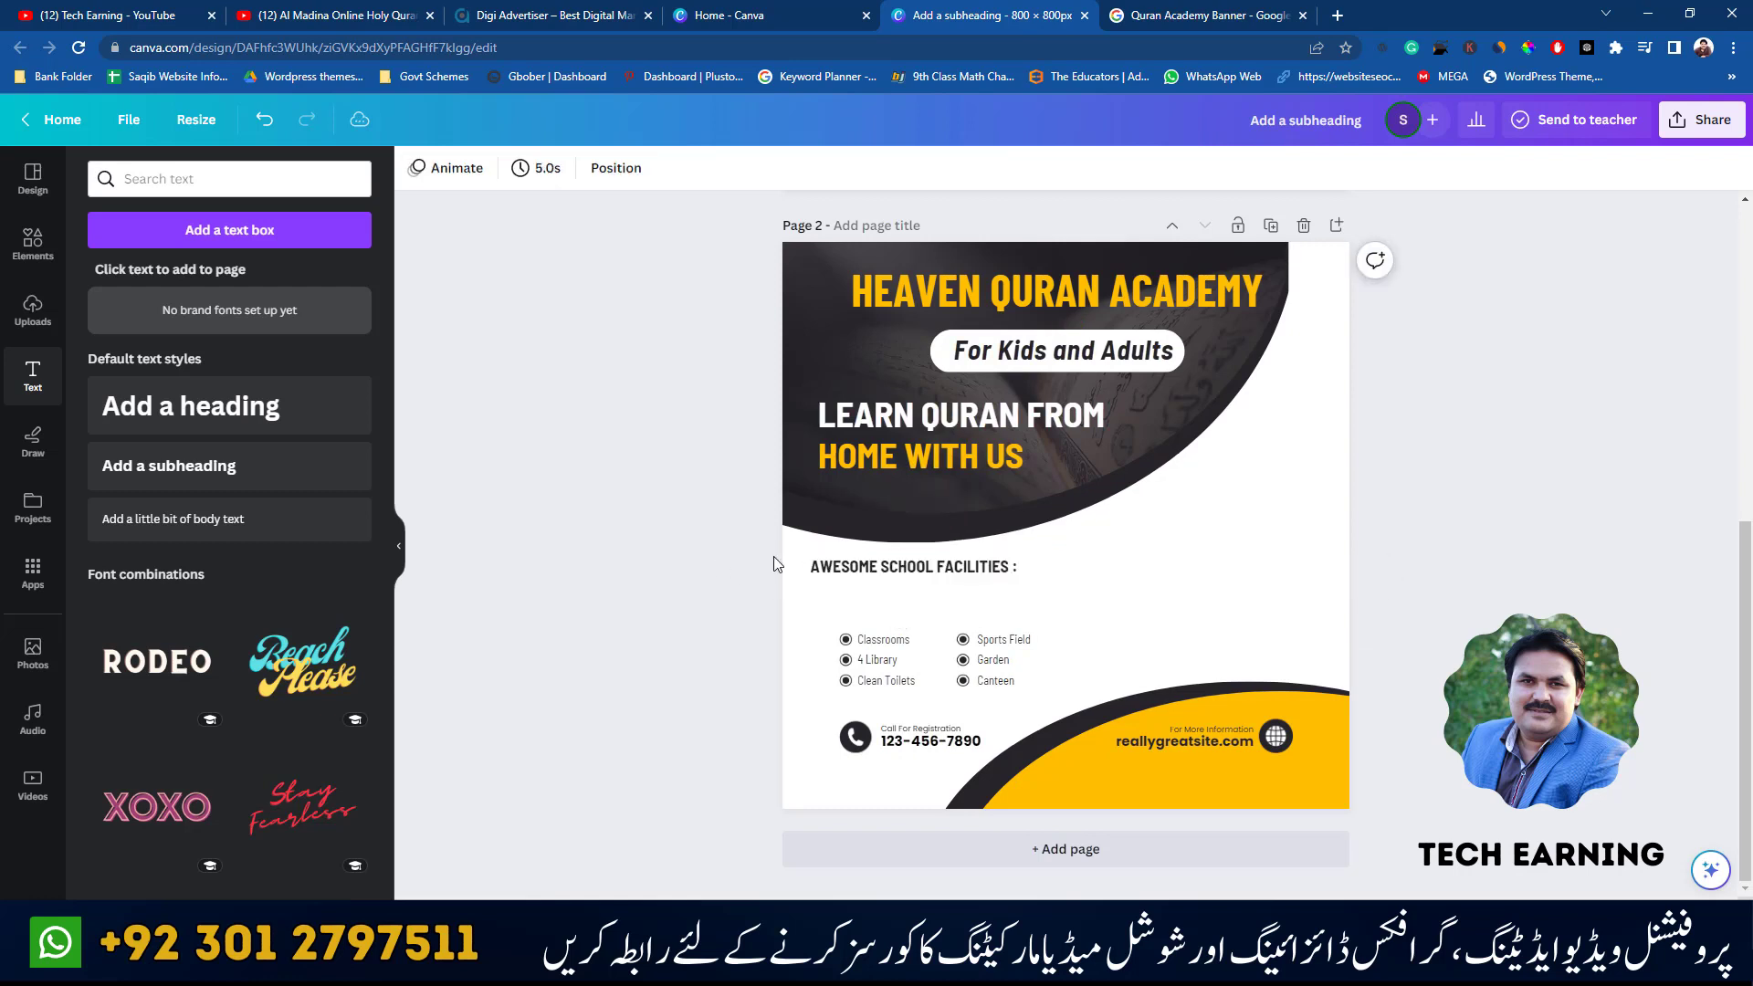
left_click_drag(842, 572, 863, 572)
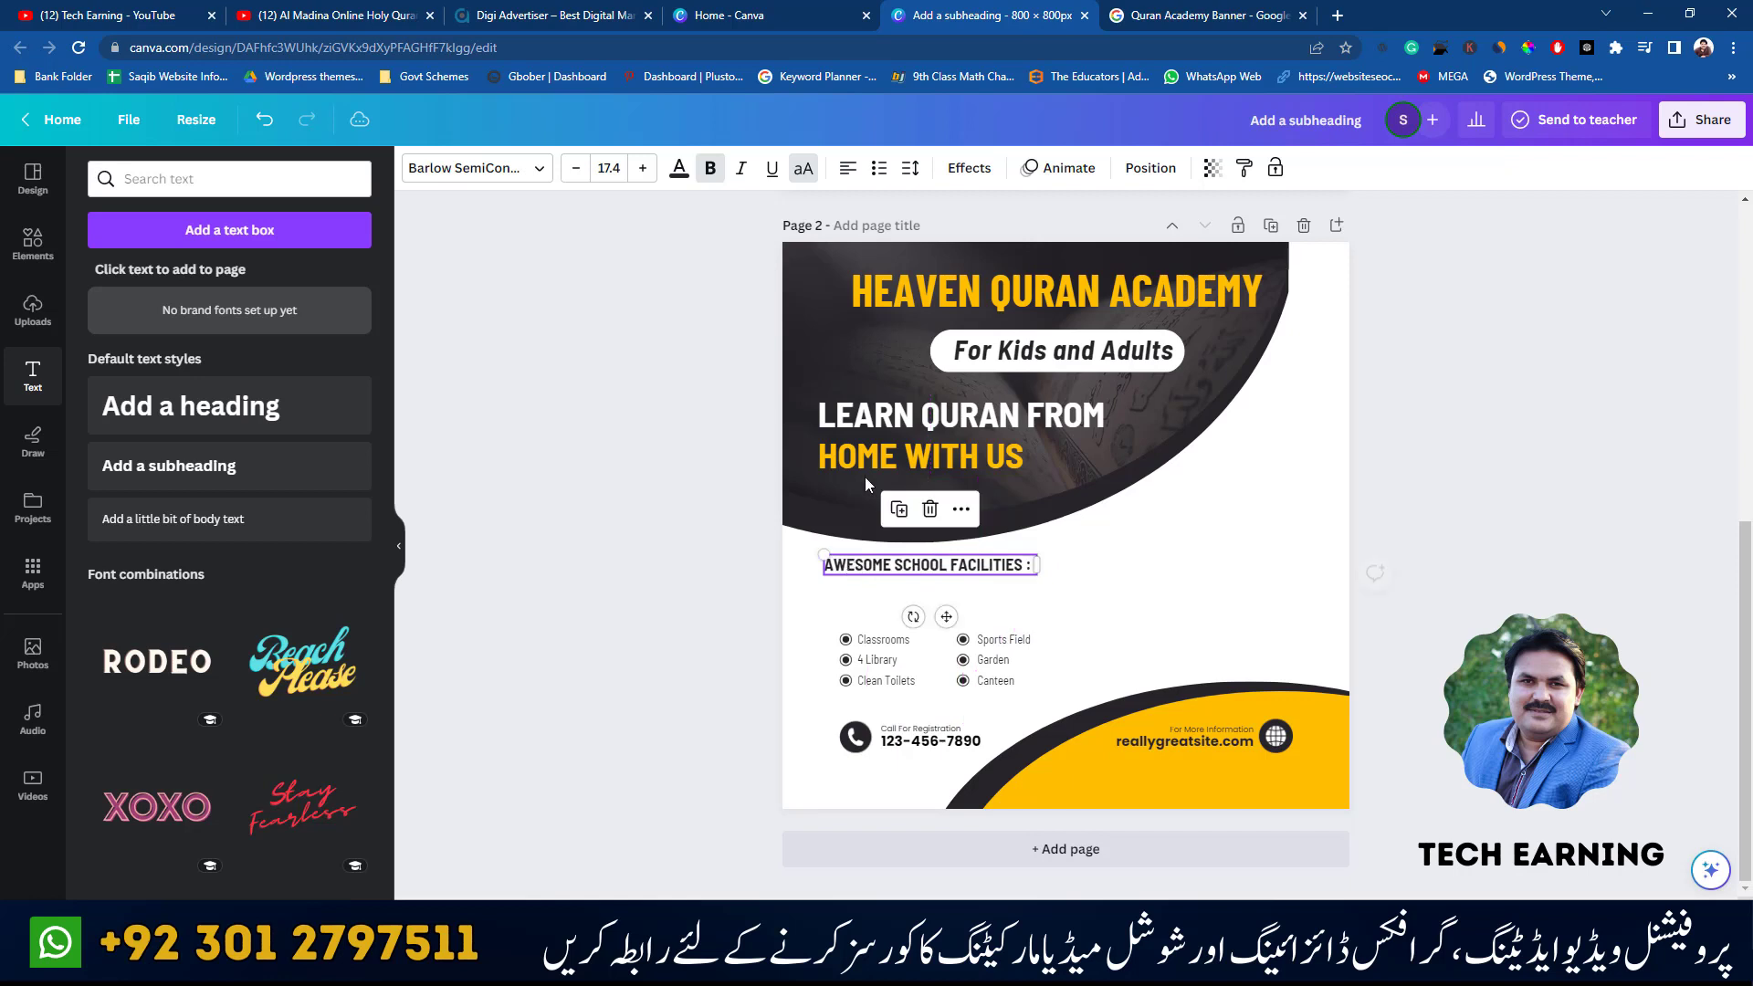
left_click(659, 591)
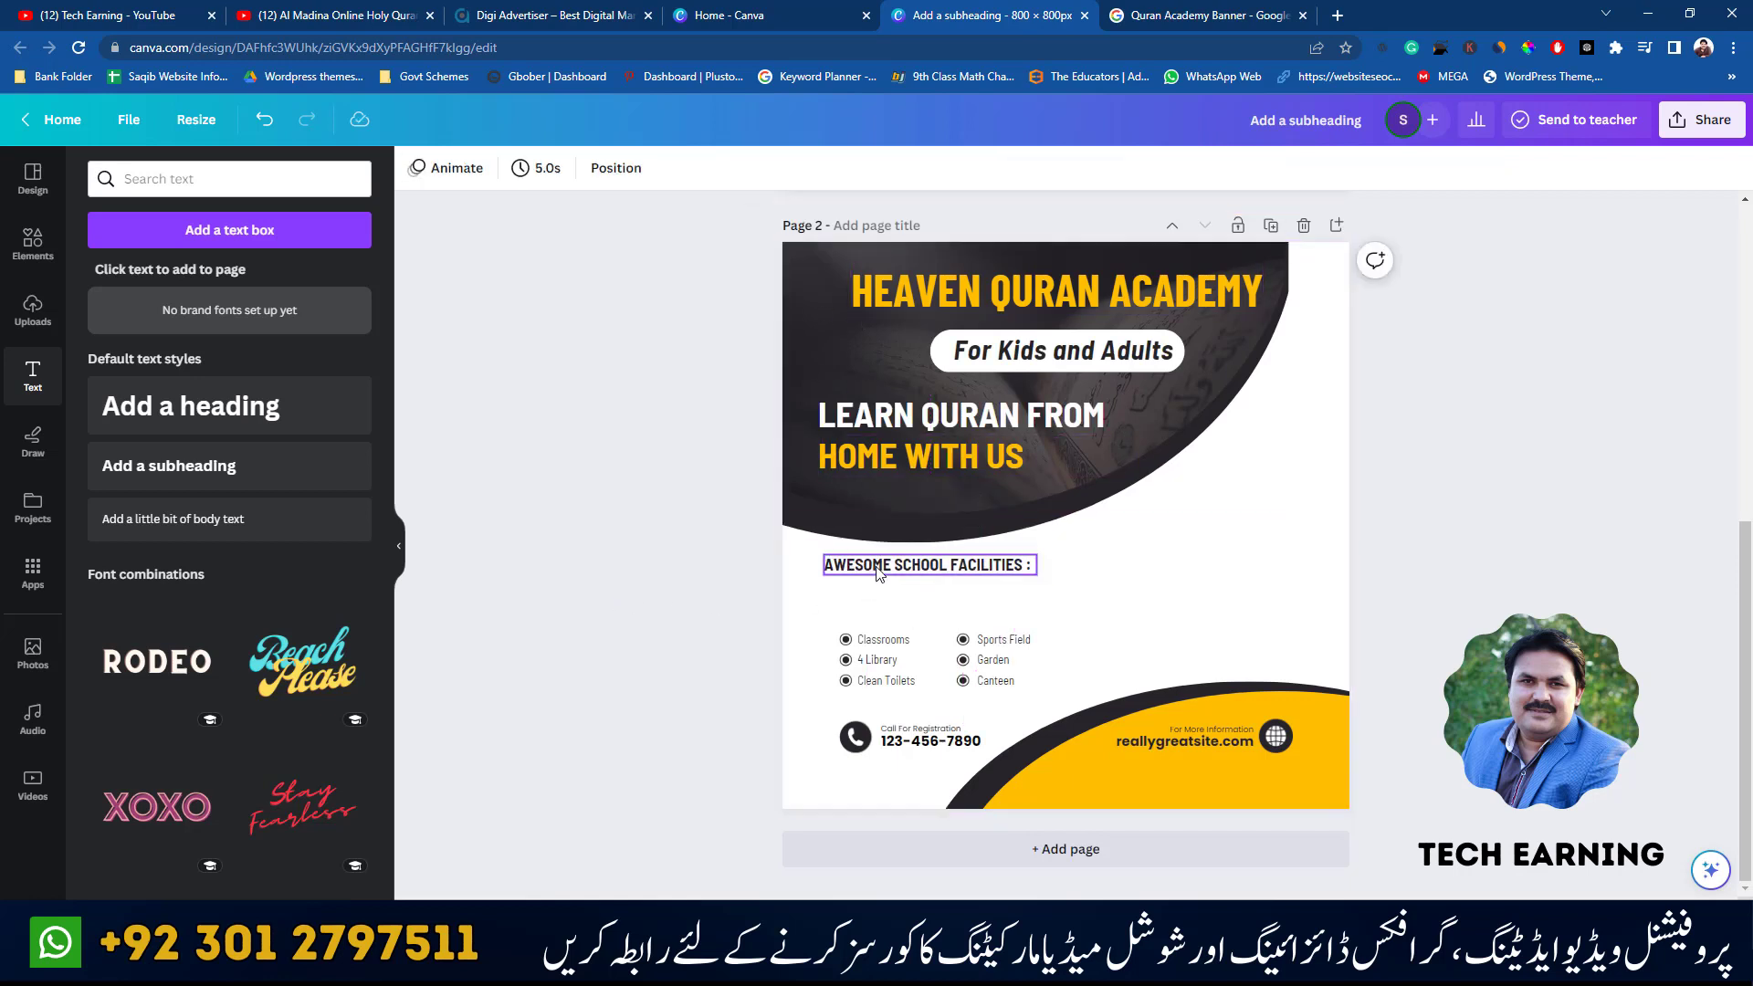
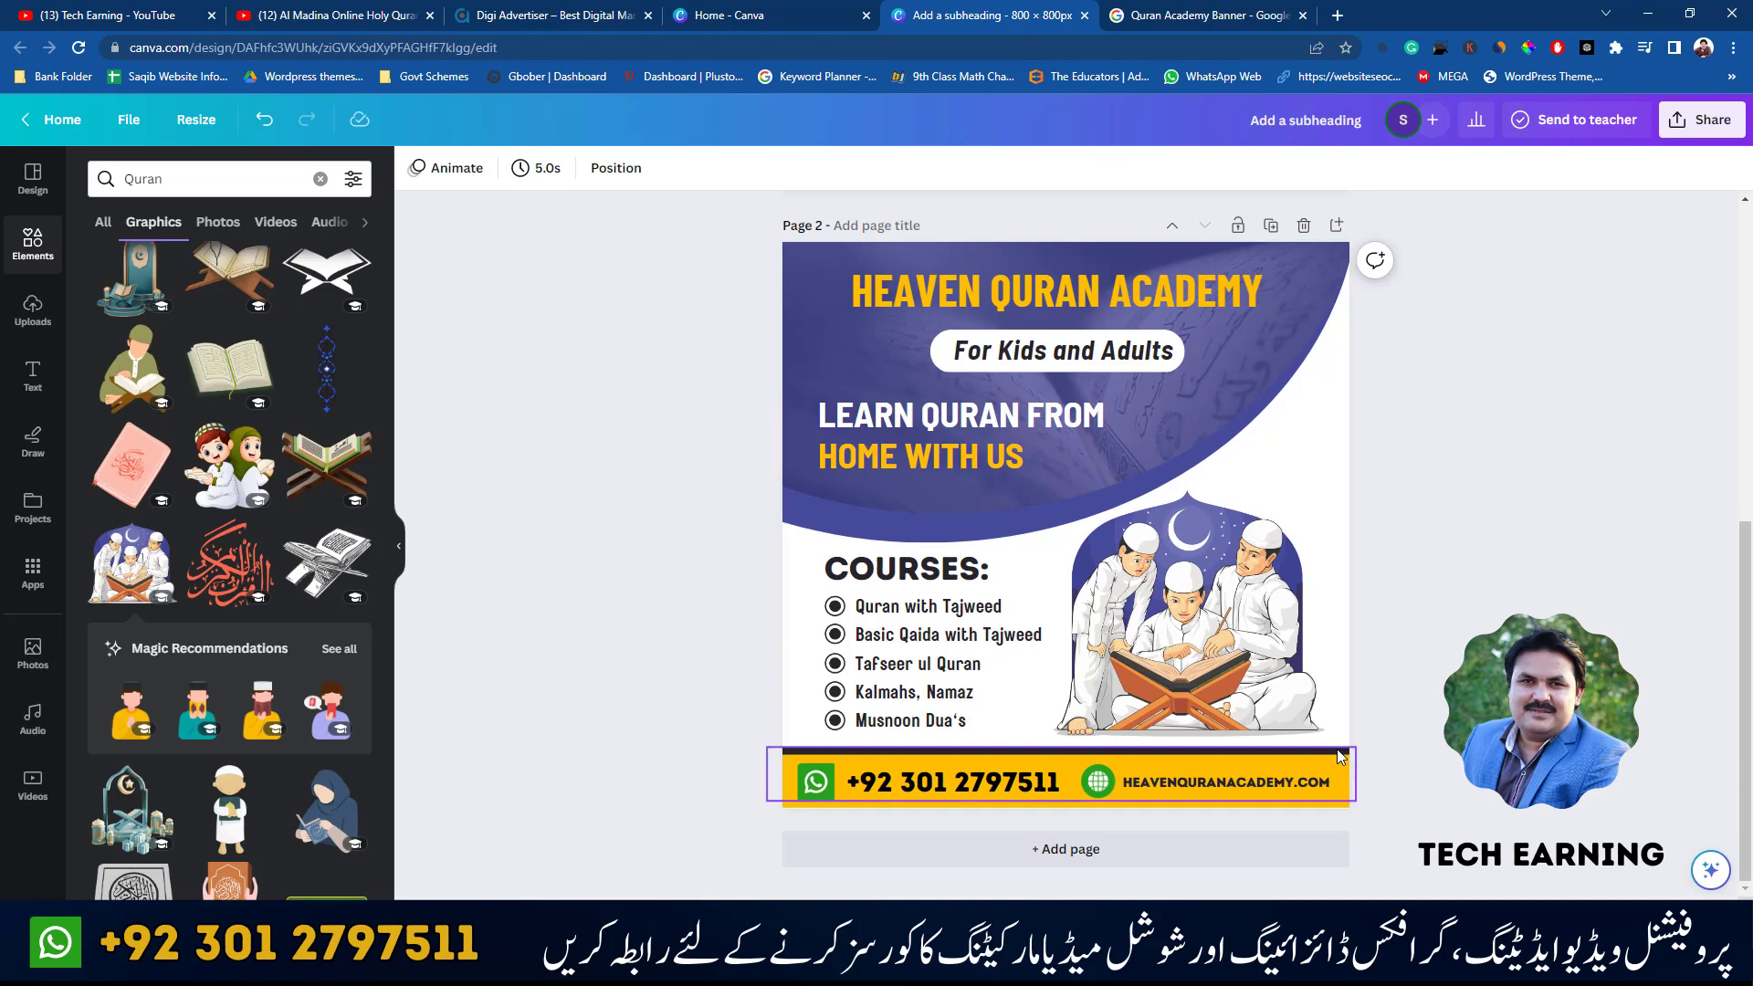
- Recolor the yellow contact bar with the blue from the document colors
left_click(1178, 800)
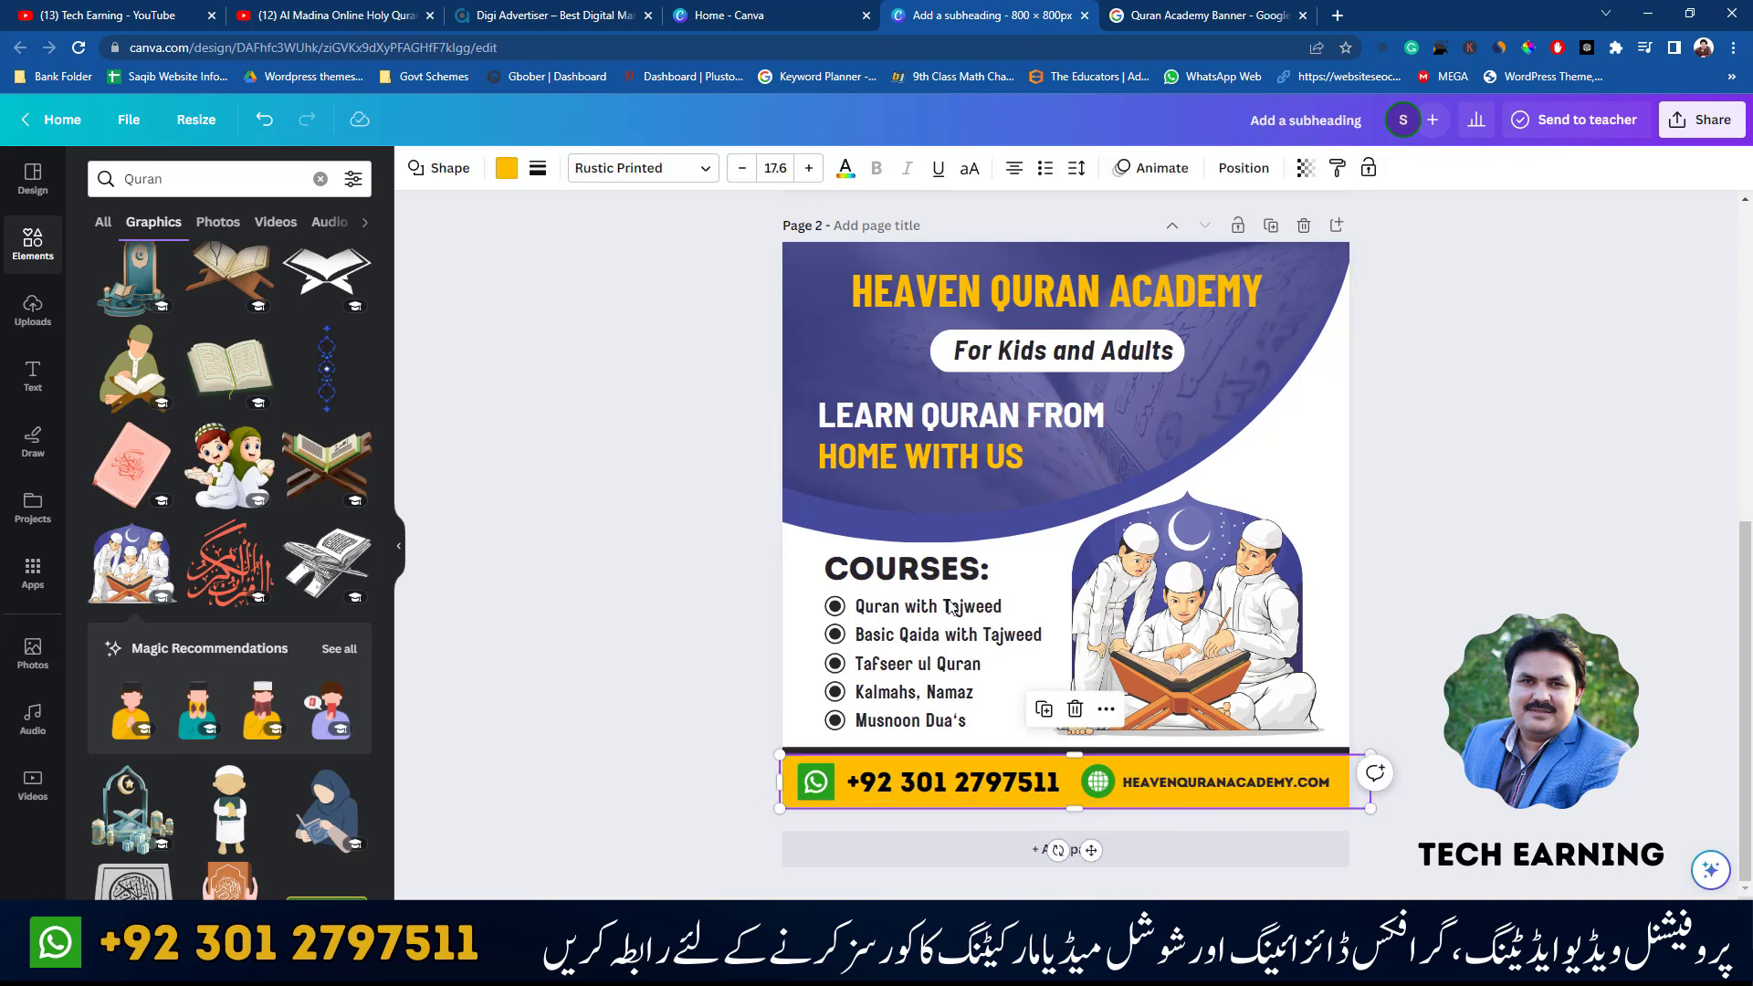
left_click(506, 168)
left_click(353, 277)
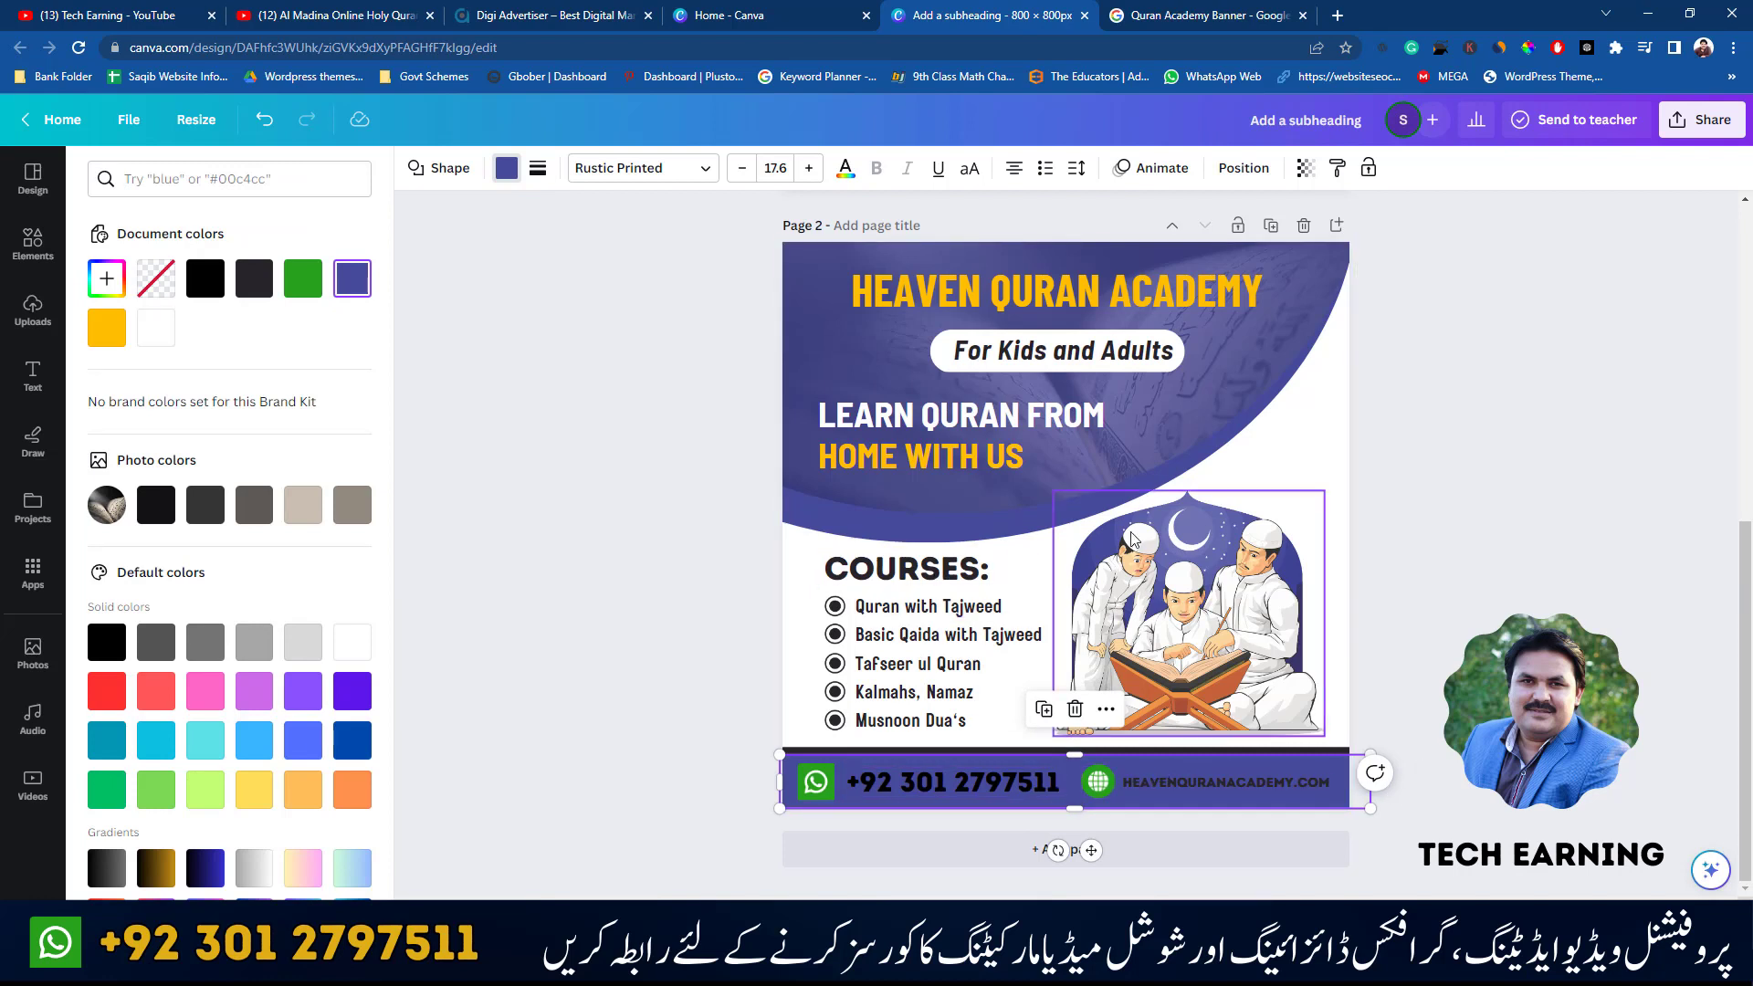
key("Escape")
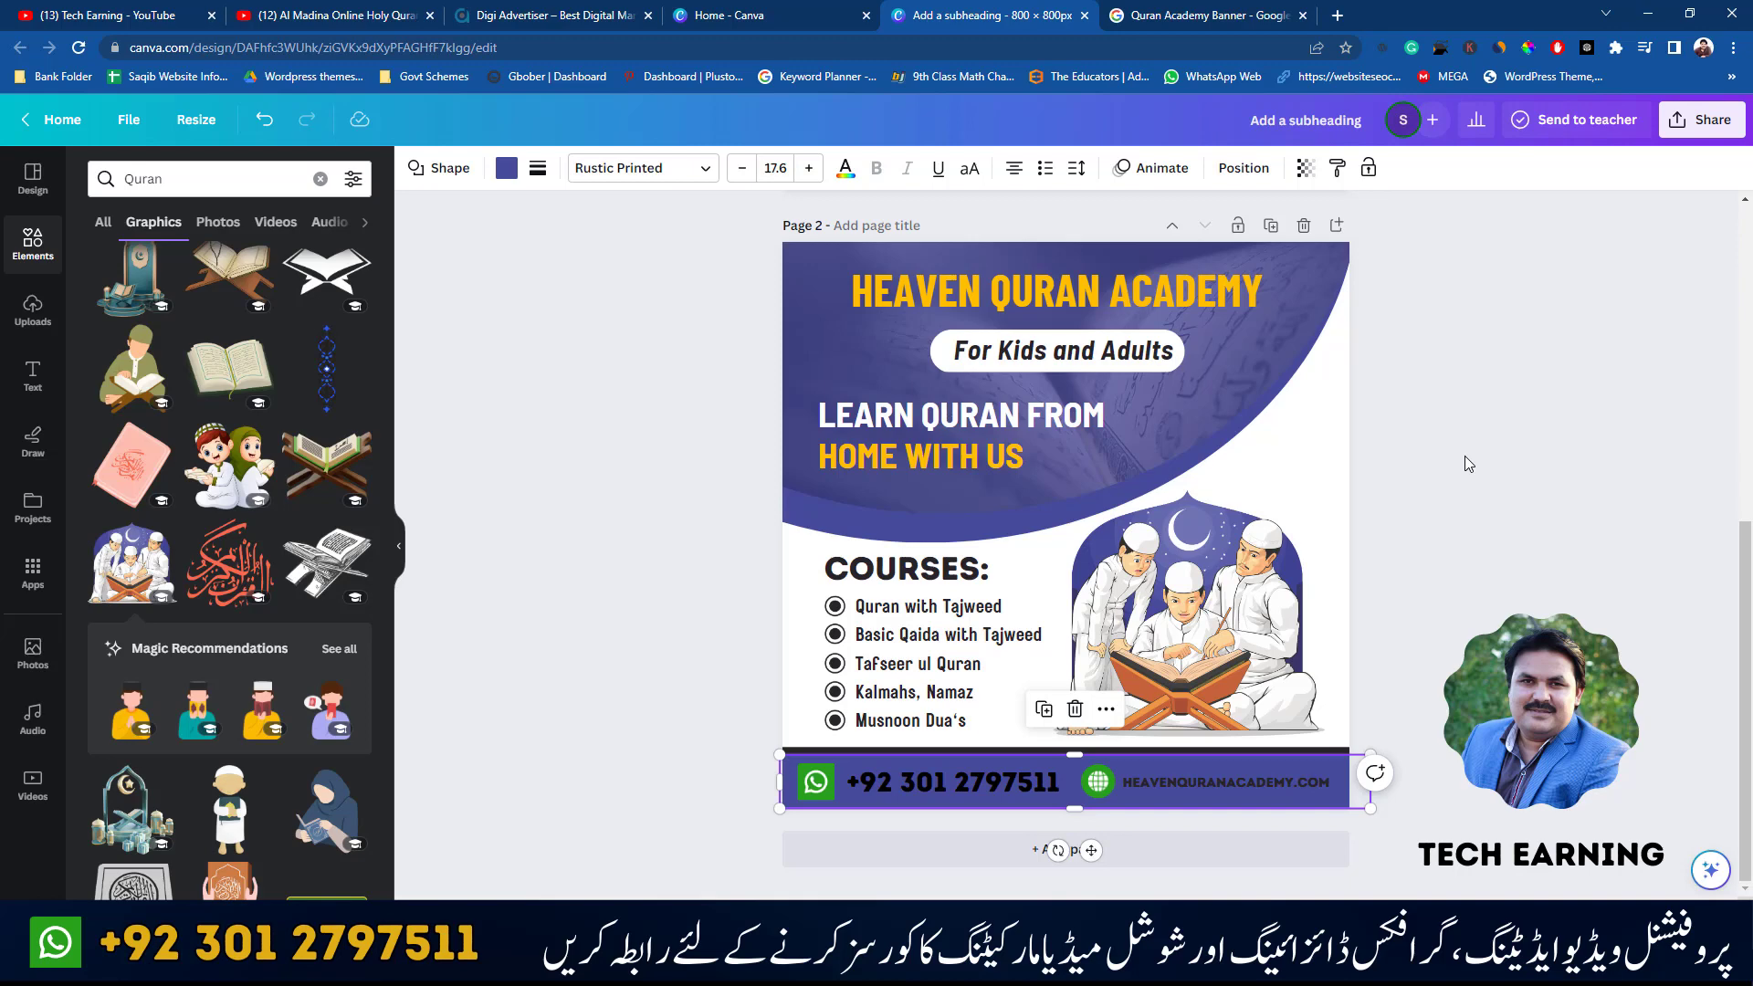
- Undo the blue recoloring of the contact bar and the header background
key("ctrl+z")
key("ctrl+z")
key("Escape")
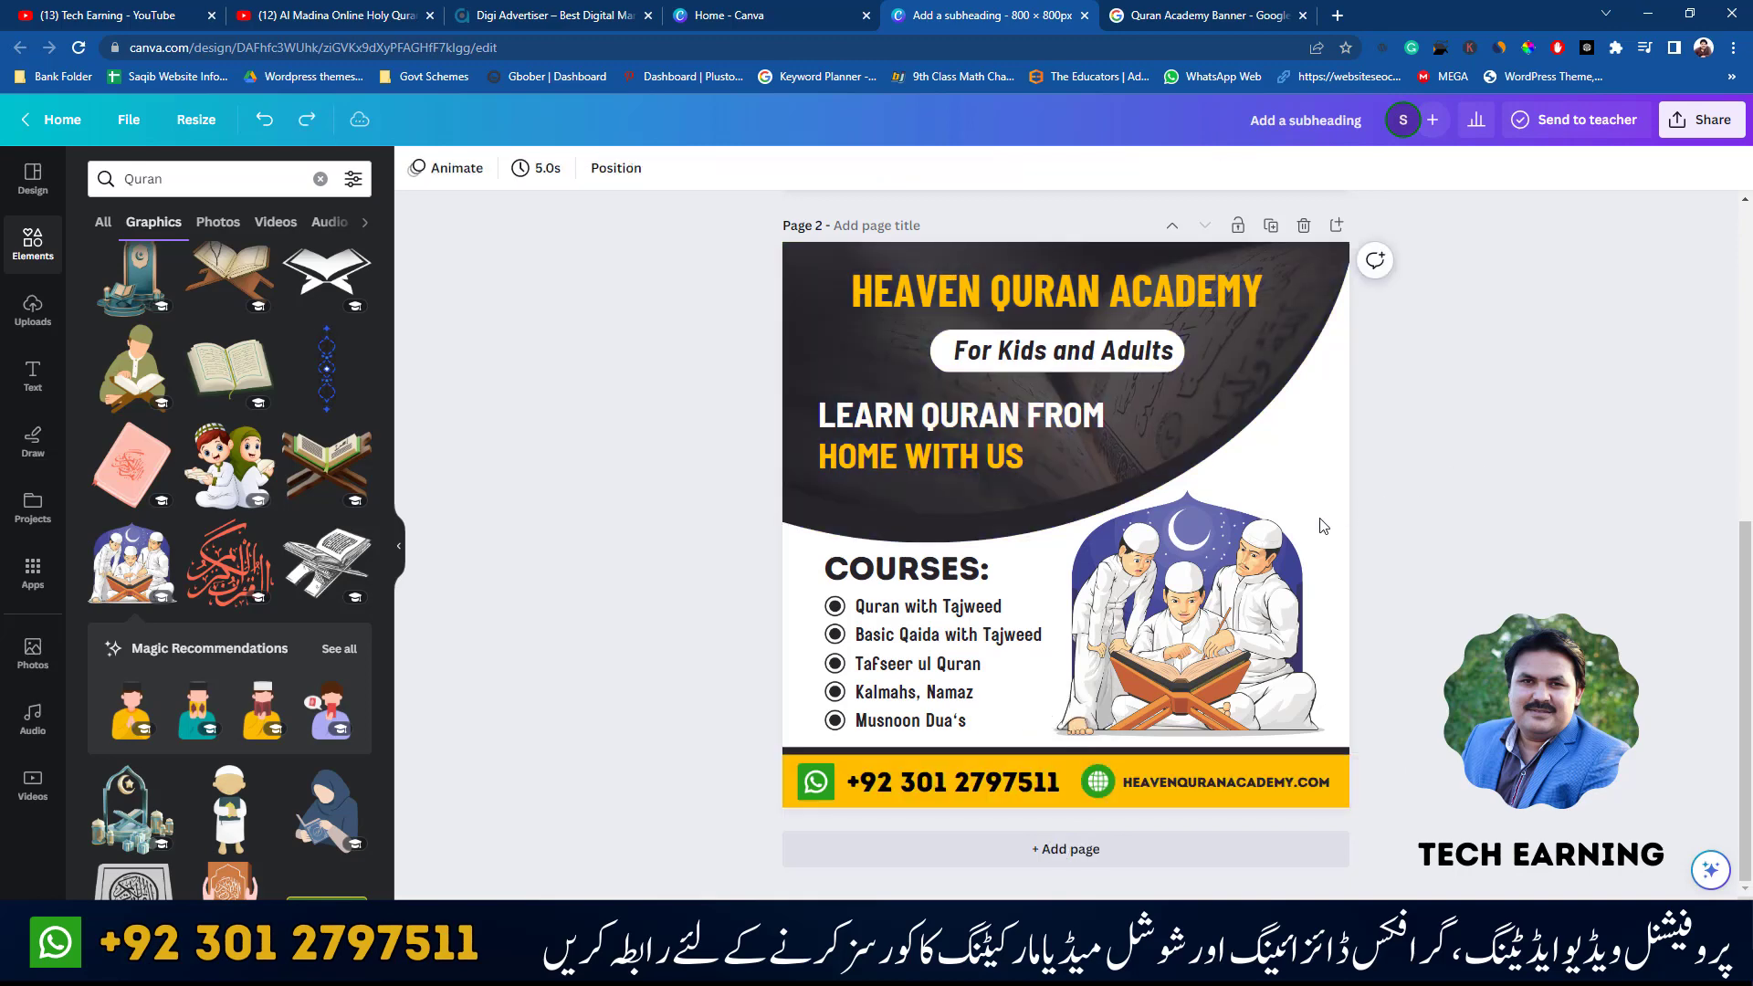
- Look through the Quran graphics and delete the illustration of three boys reading beside the course list
scroll(313, 589, "up", 5)
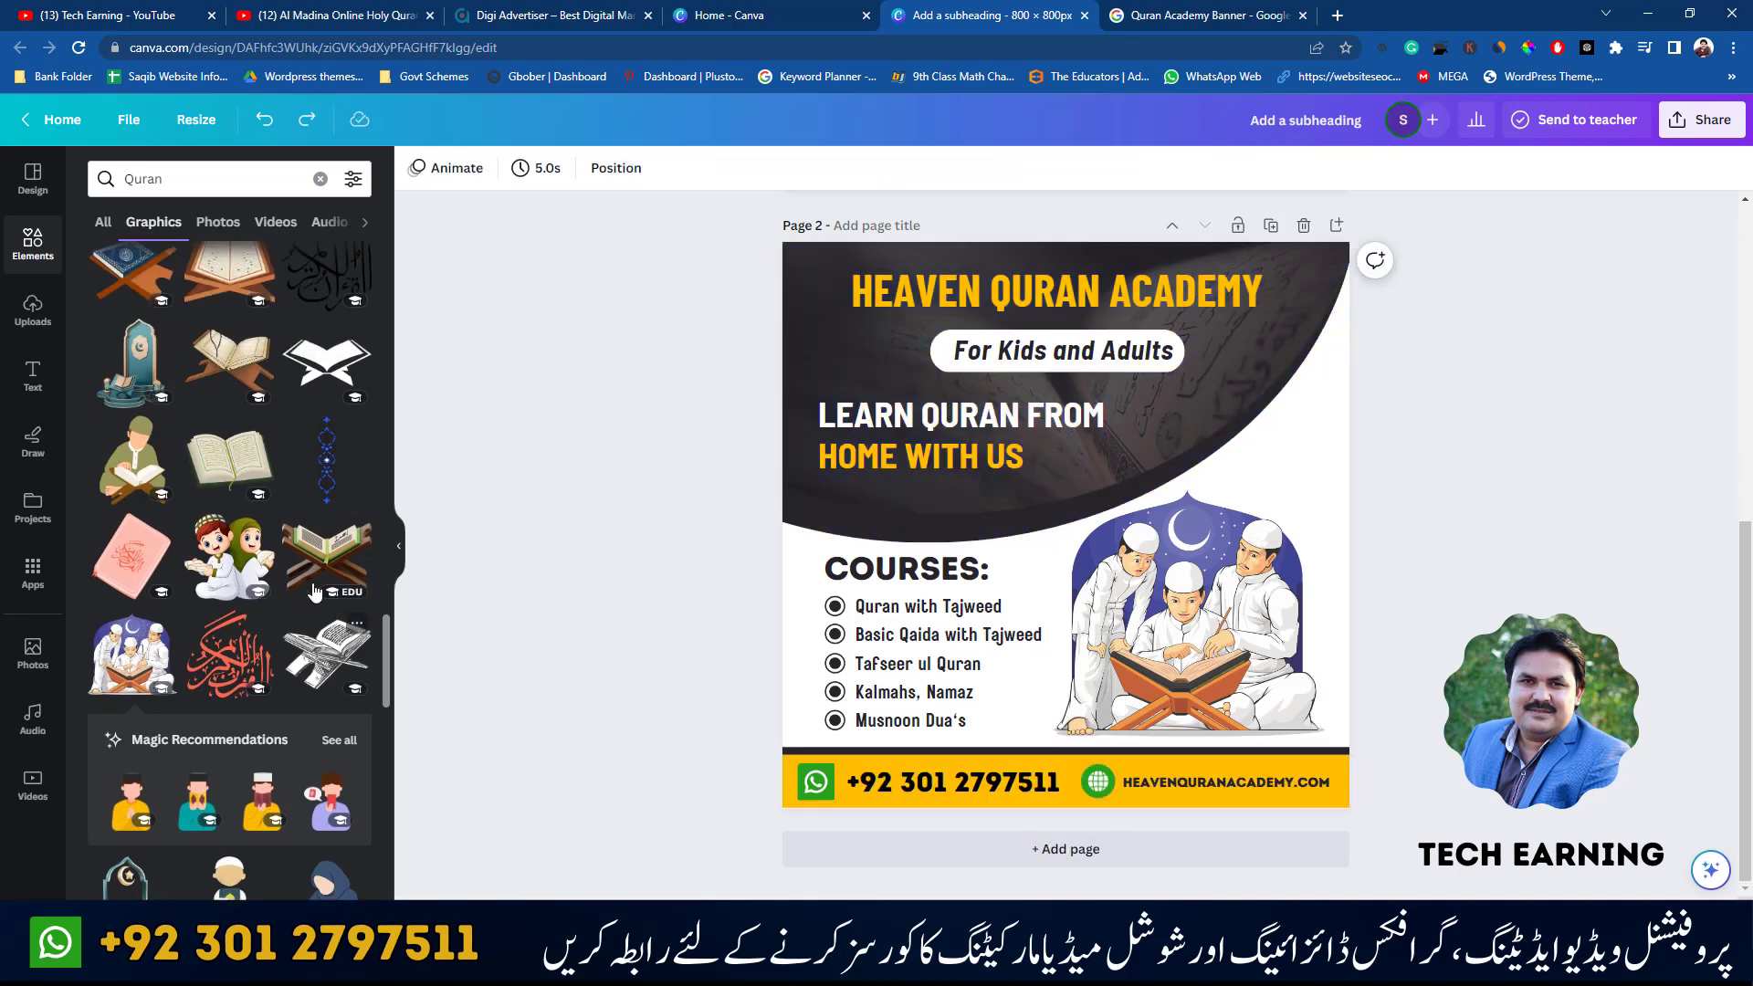
scroll(342, 612, "up", 1)
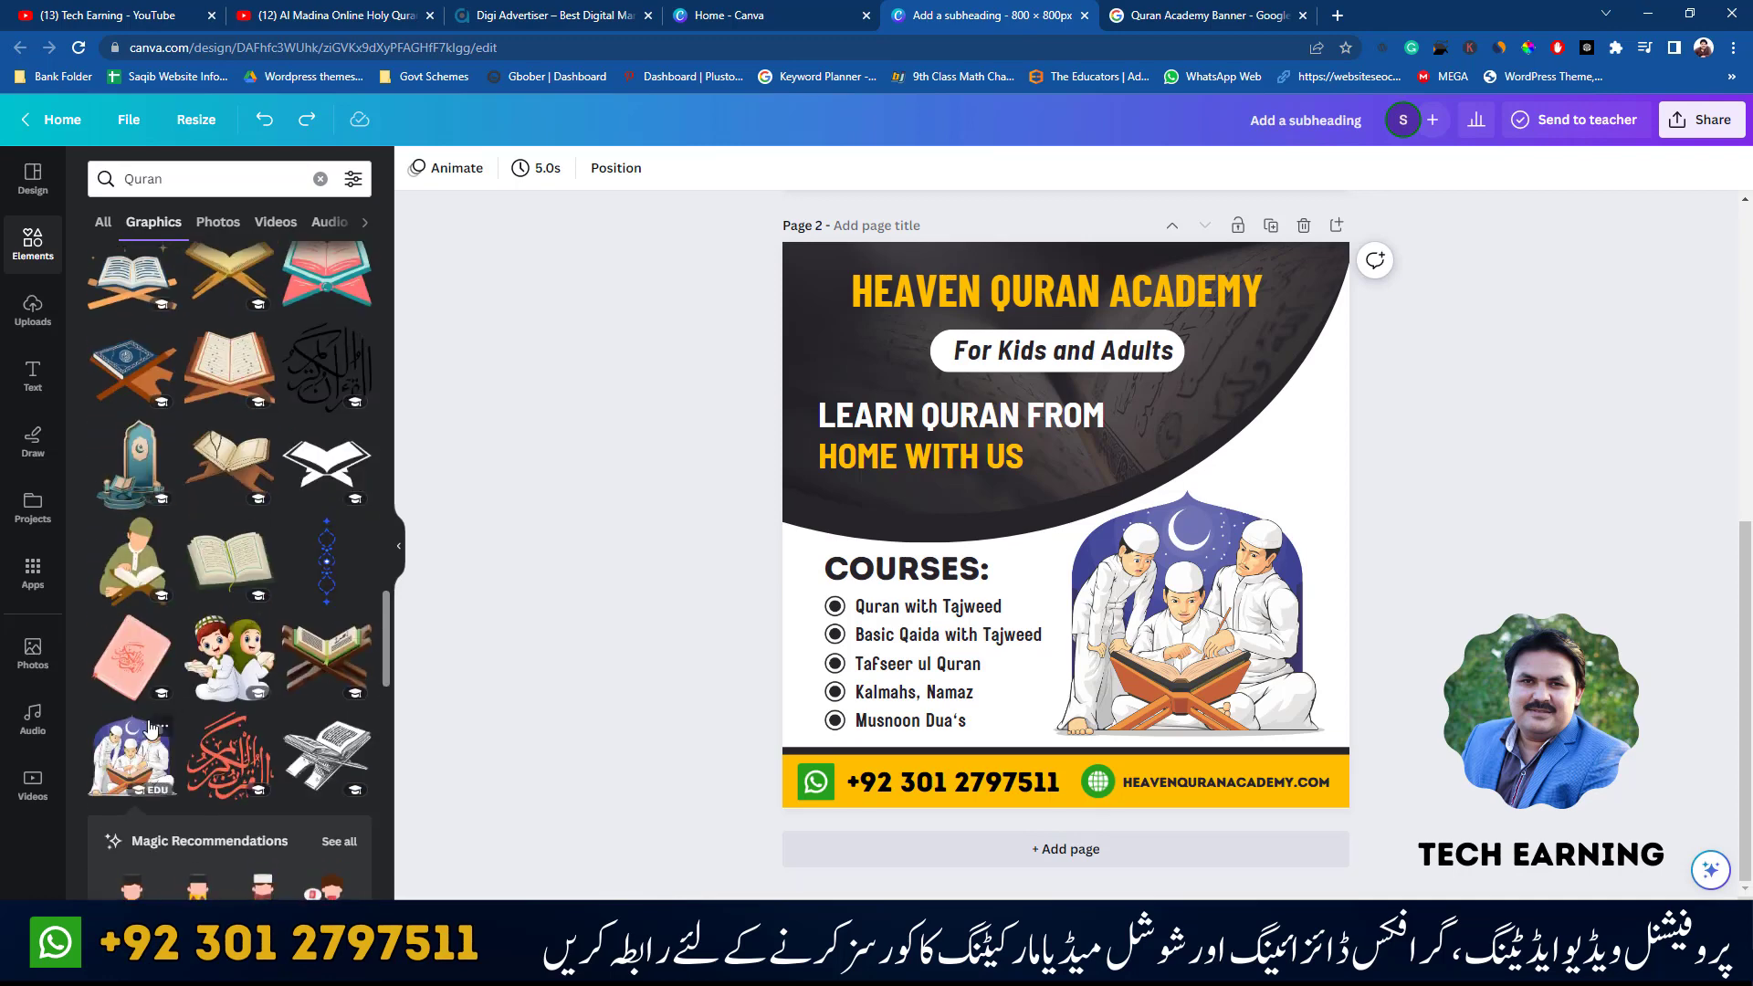
scroll(244, 650, "up", 2)
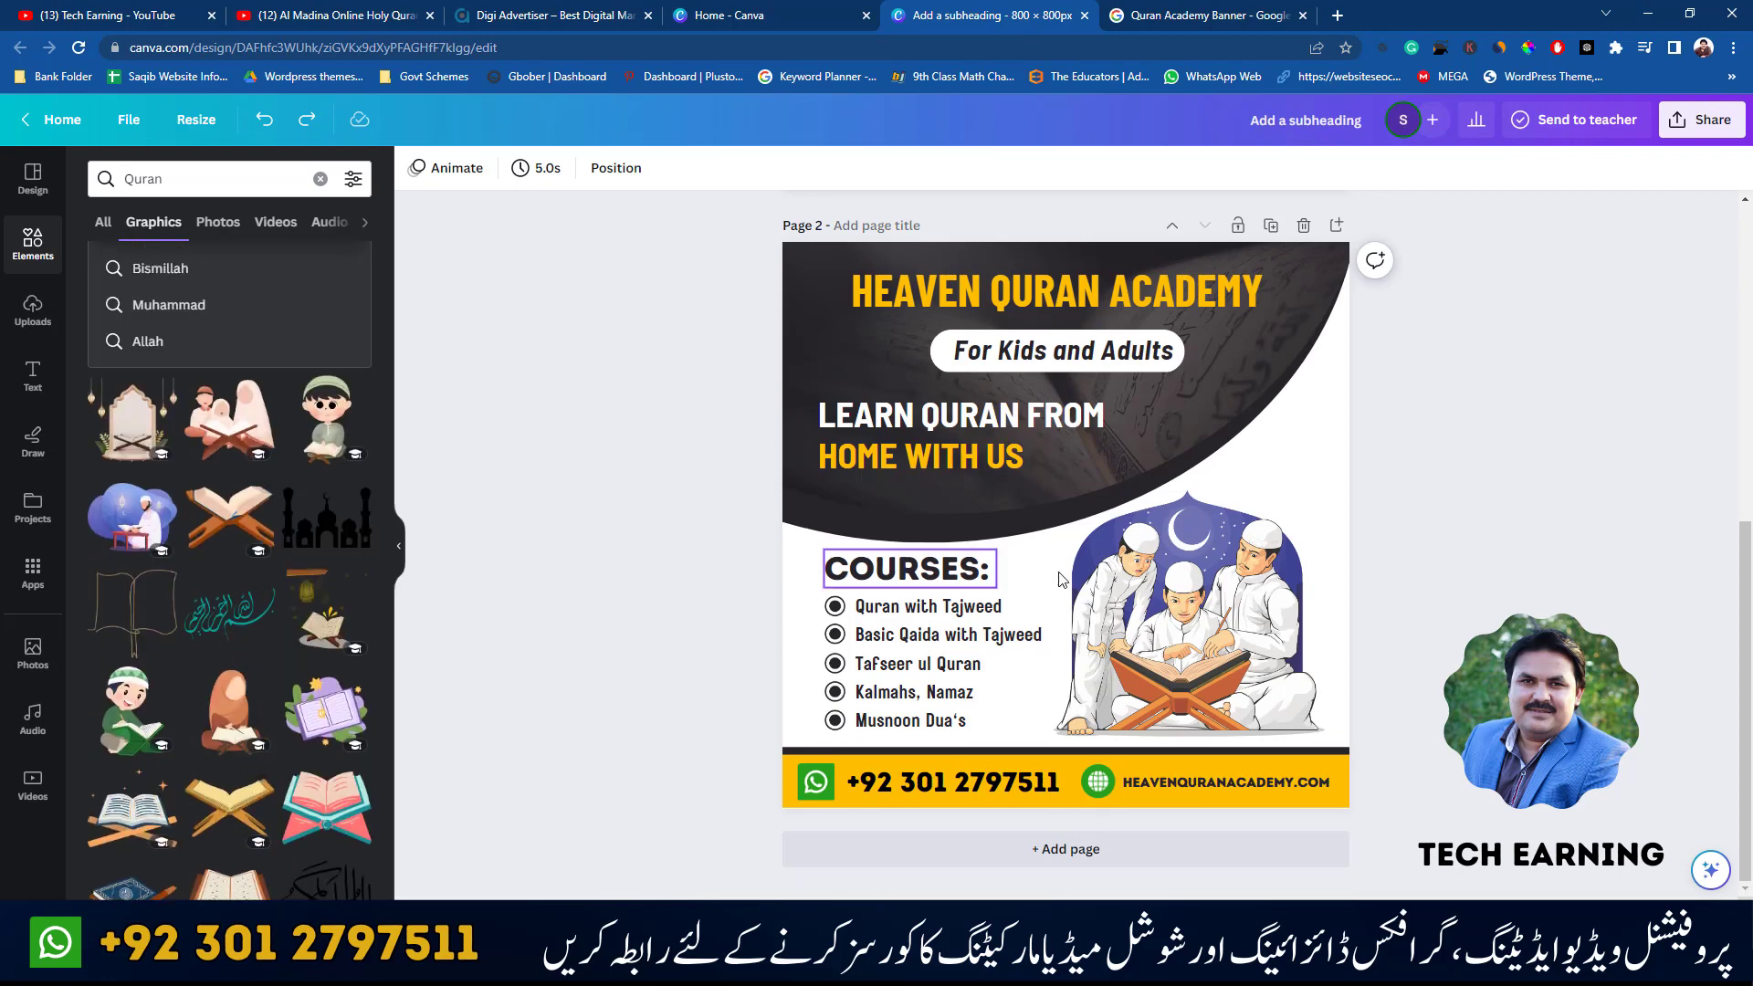
left_click(1178, 621)
key("Delete")
- Add the graphic of a man reading the Quran at a red table, shrunk to fit beside the course list
left_click(153, 527)
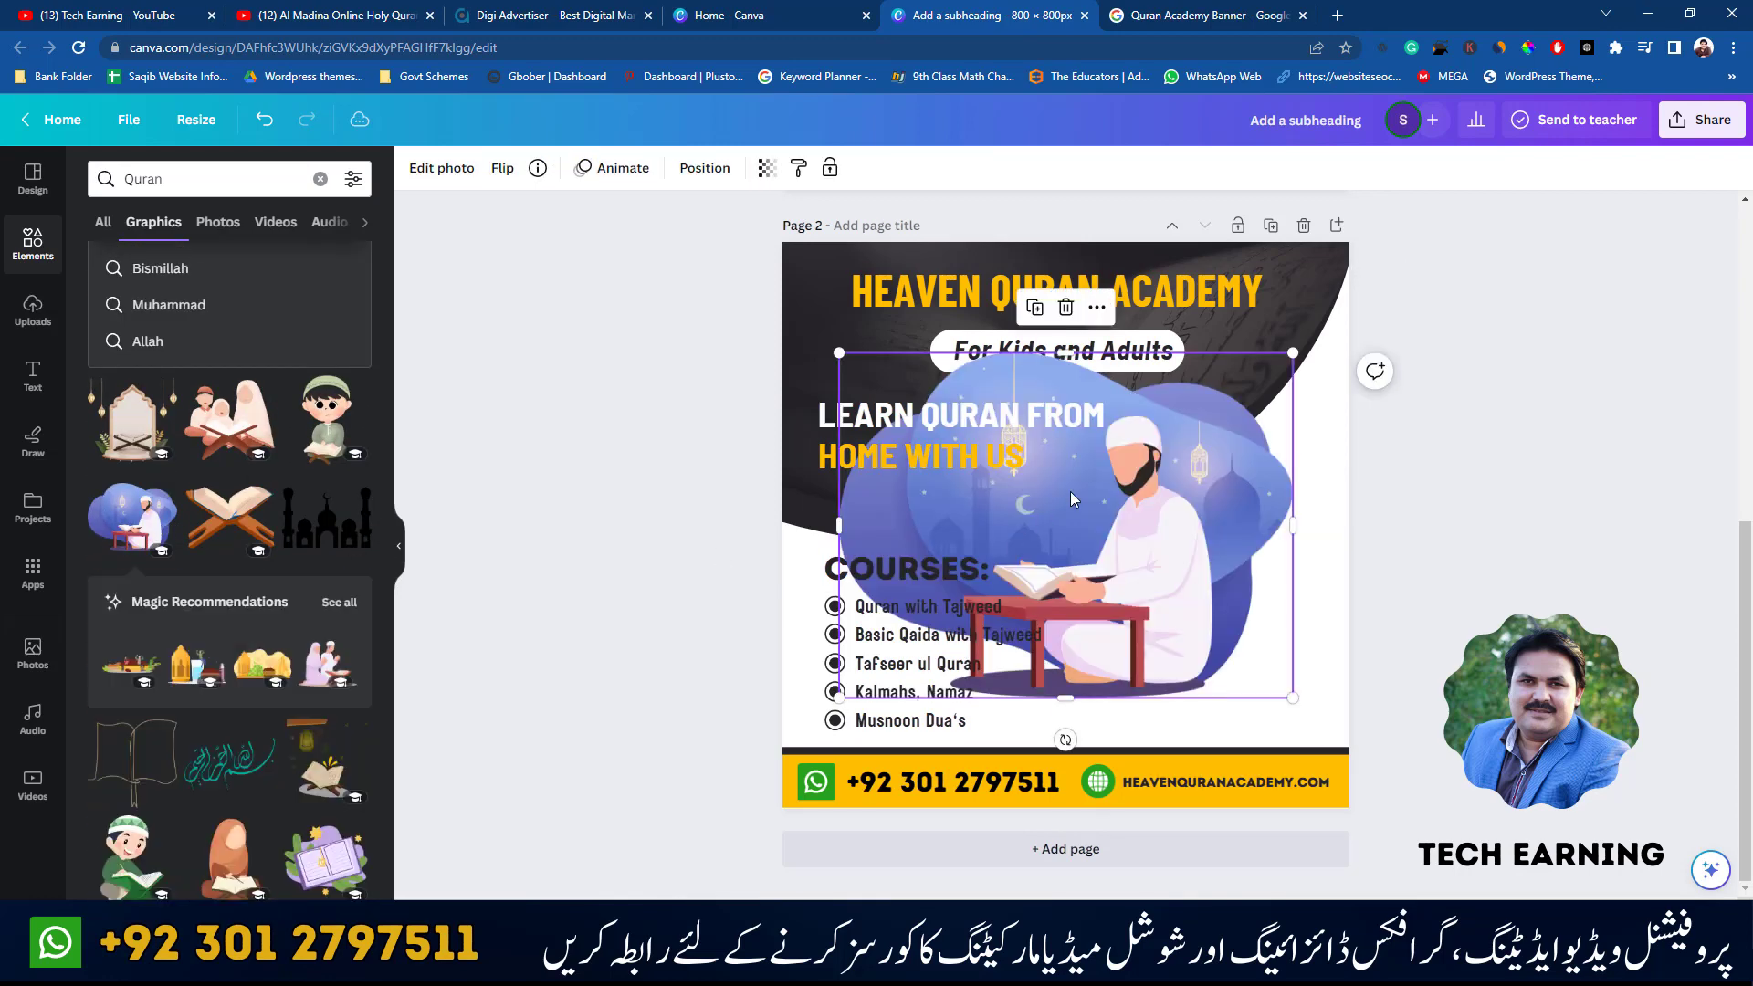
left_click_drag(1260, 372, 1382, 455)
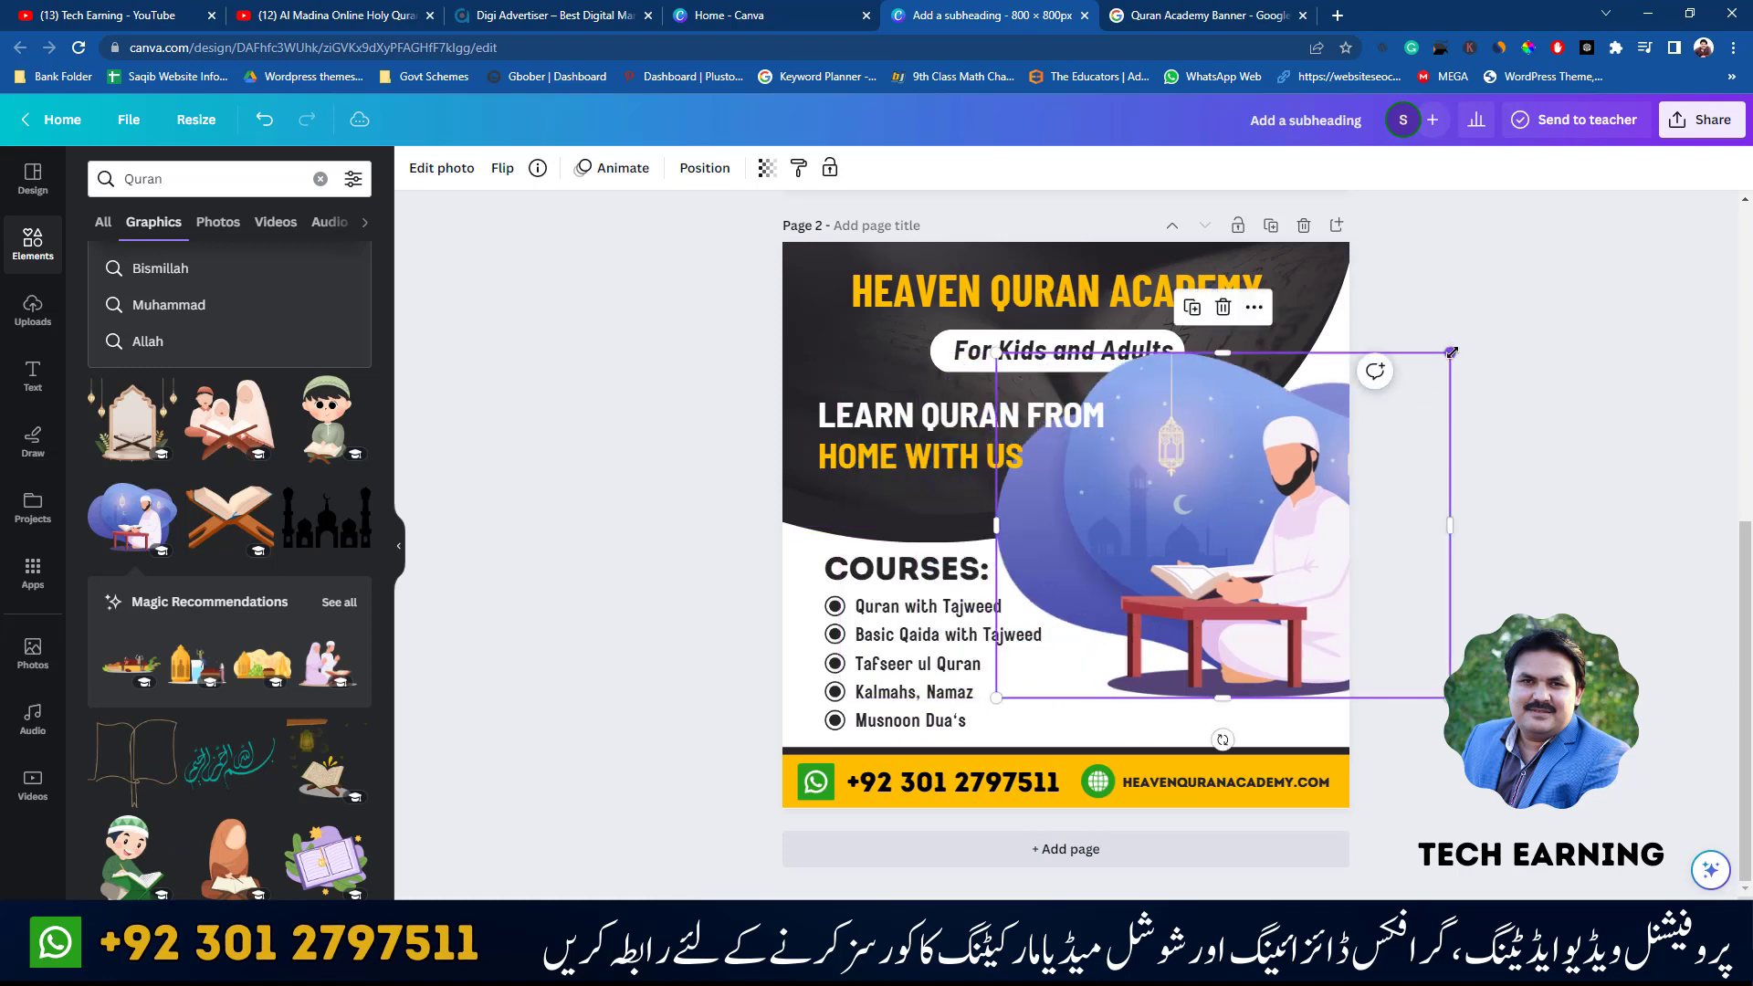
left_click_drag(1452, 353, 1288, 476)
left_click_drag(1211, 602, 1252, 646)
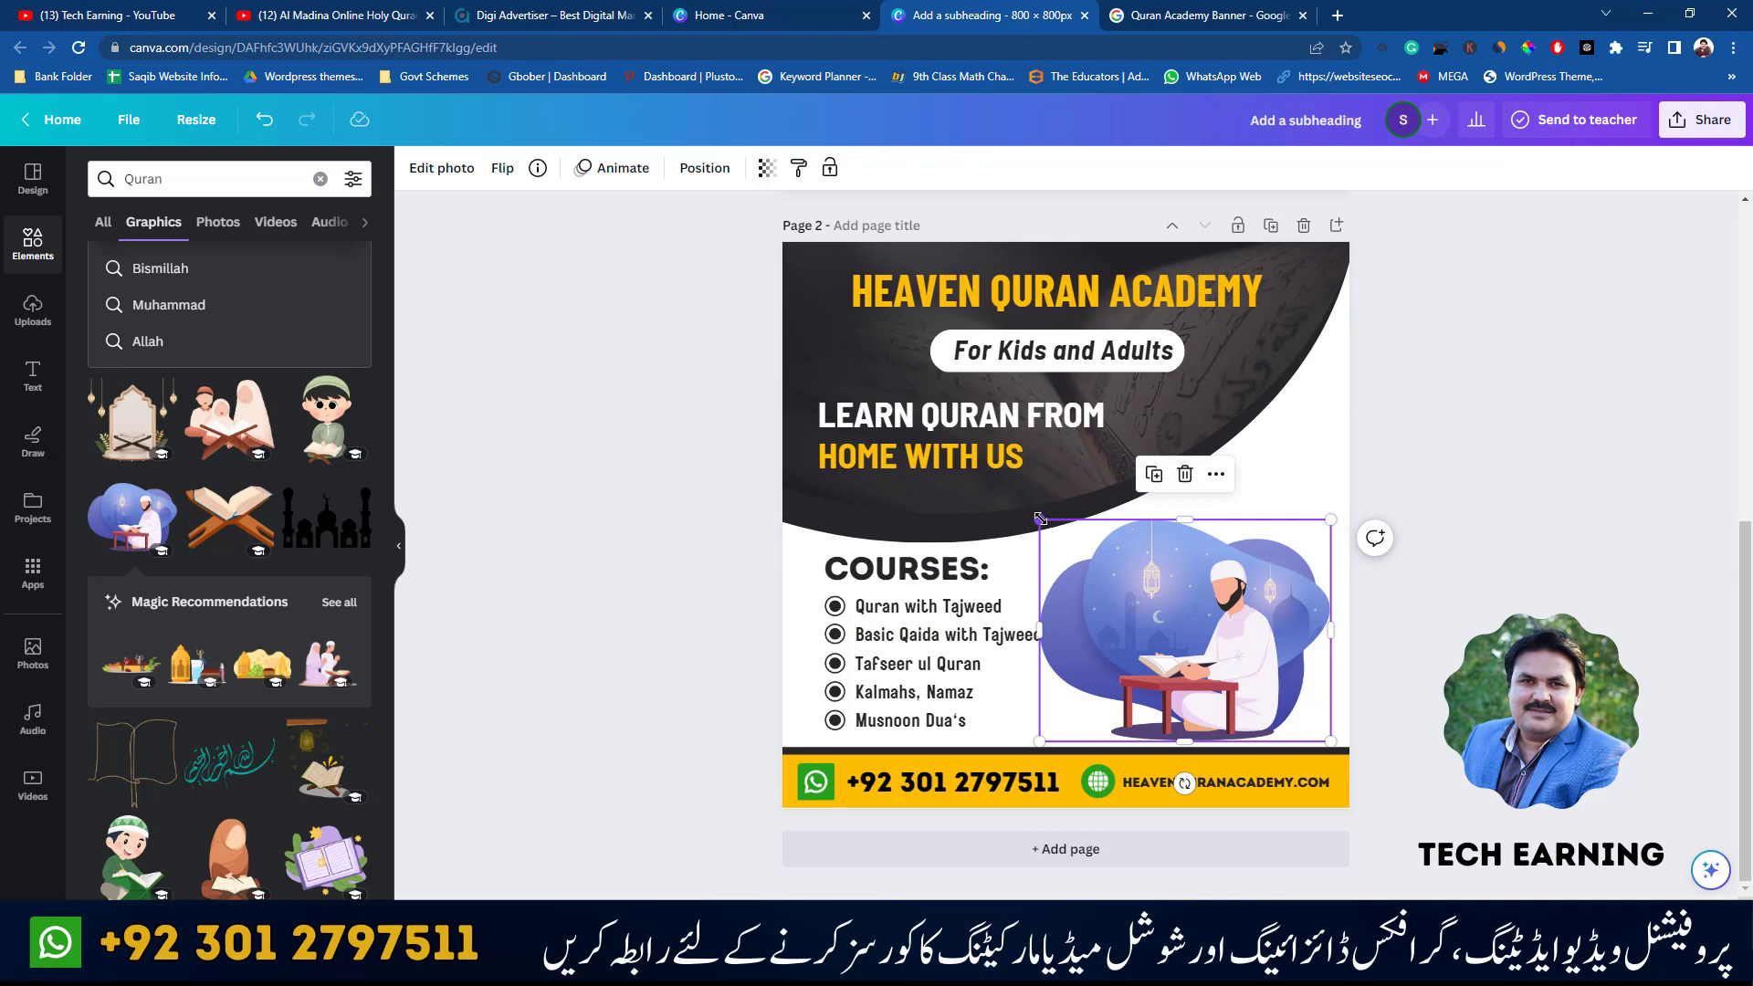
left_click_drag(1038, 519, 1067, 541)
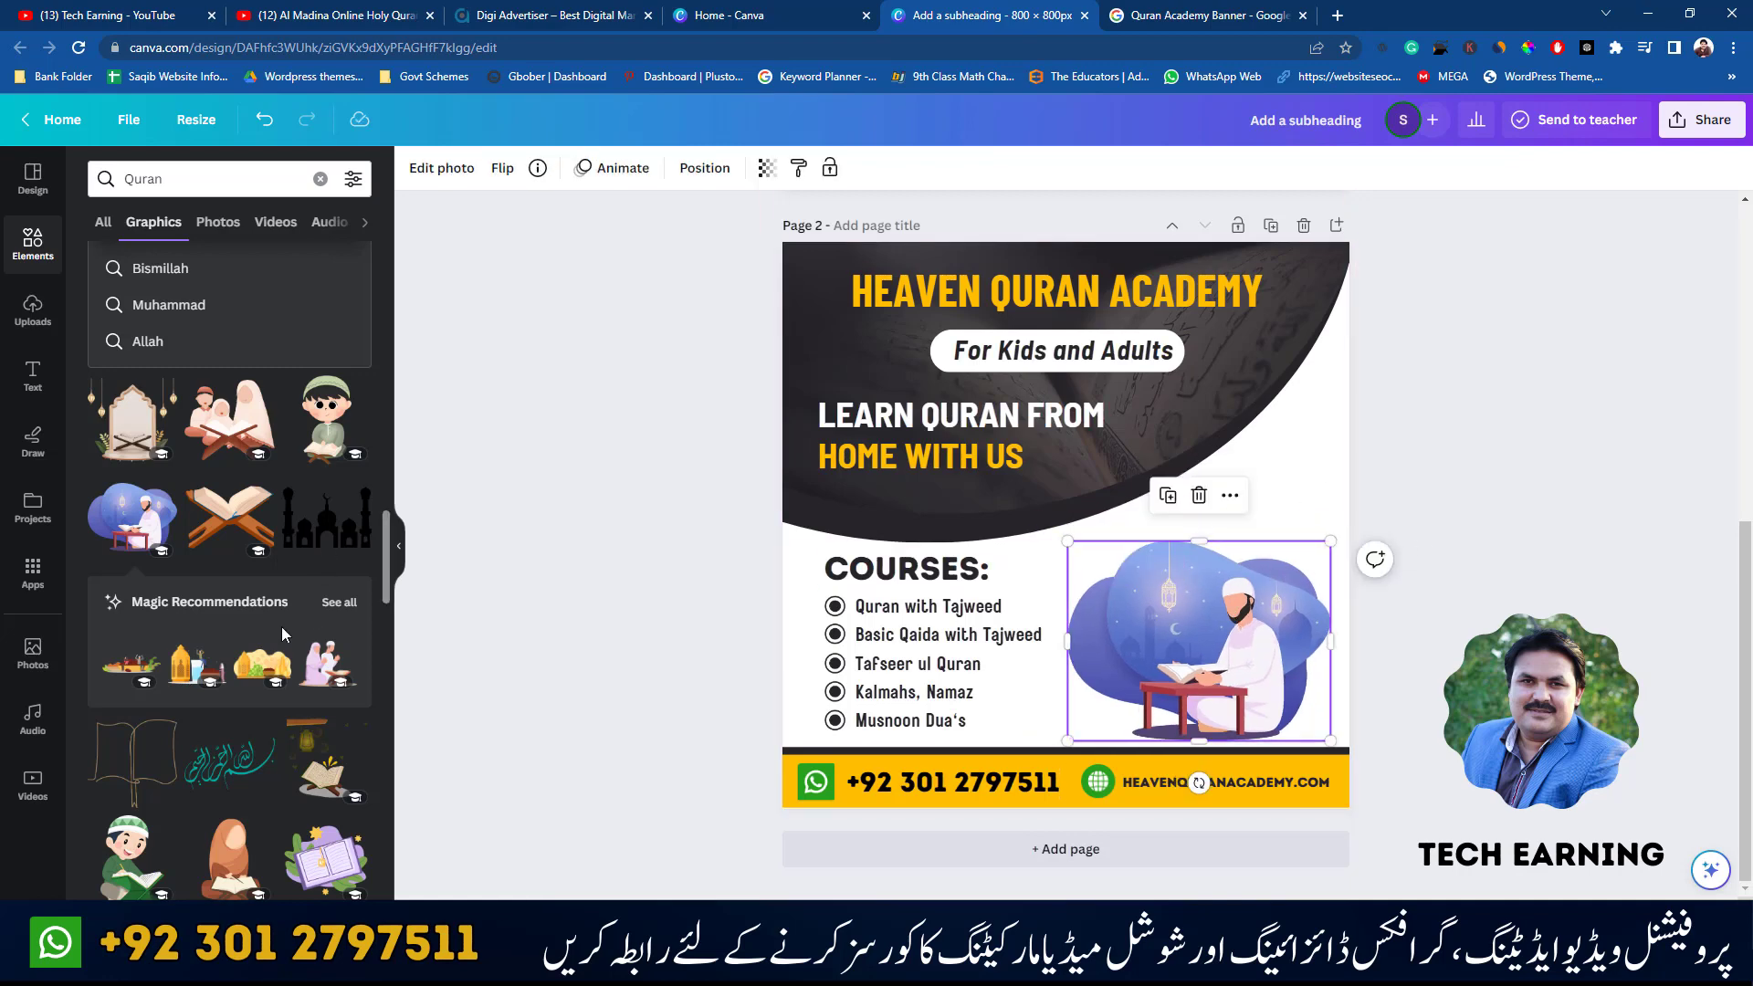
- Raise the dark header background and photo, and shift the COURSES heading with its bulleted list slightly up
scroll(340, 628, "down", 10)
scroll(305, 574, "up", 2)
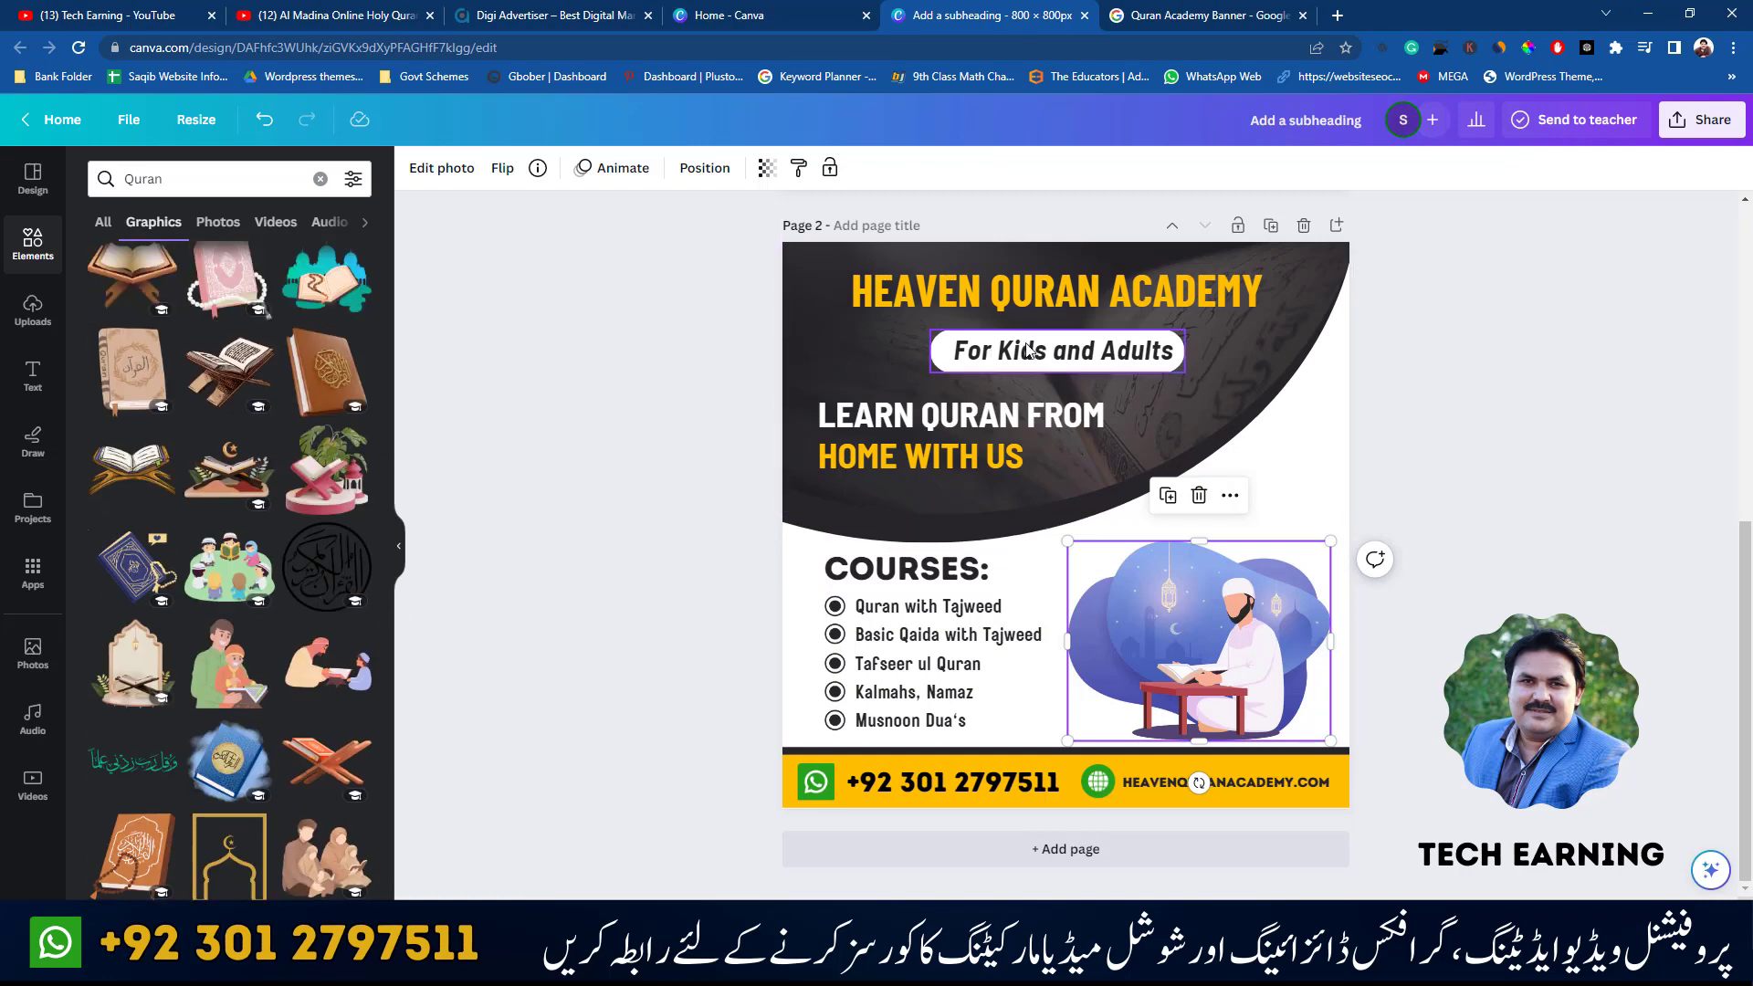
left_click(1076, 462)
left_click(1010, 500)
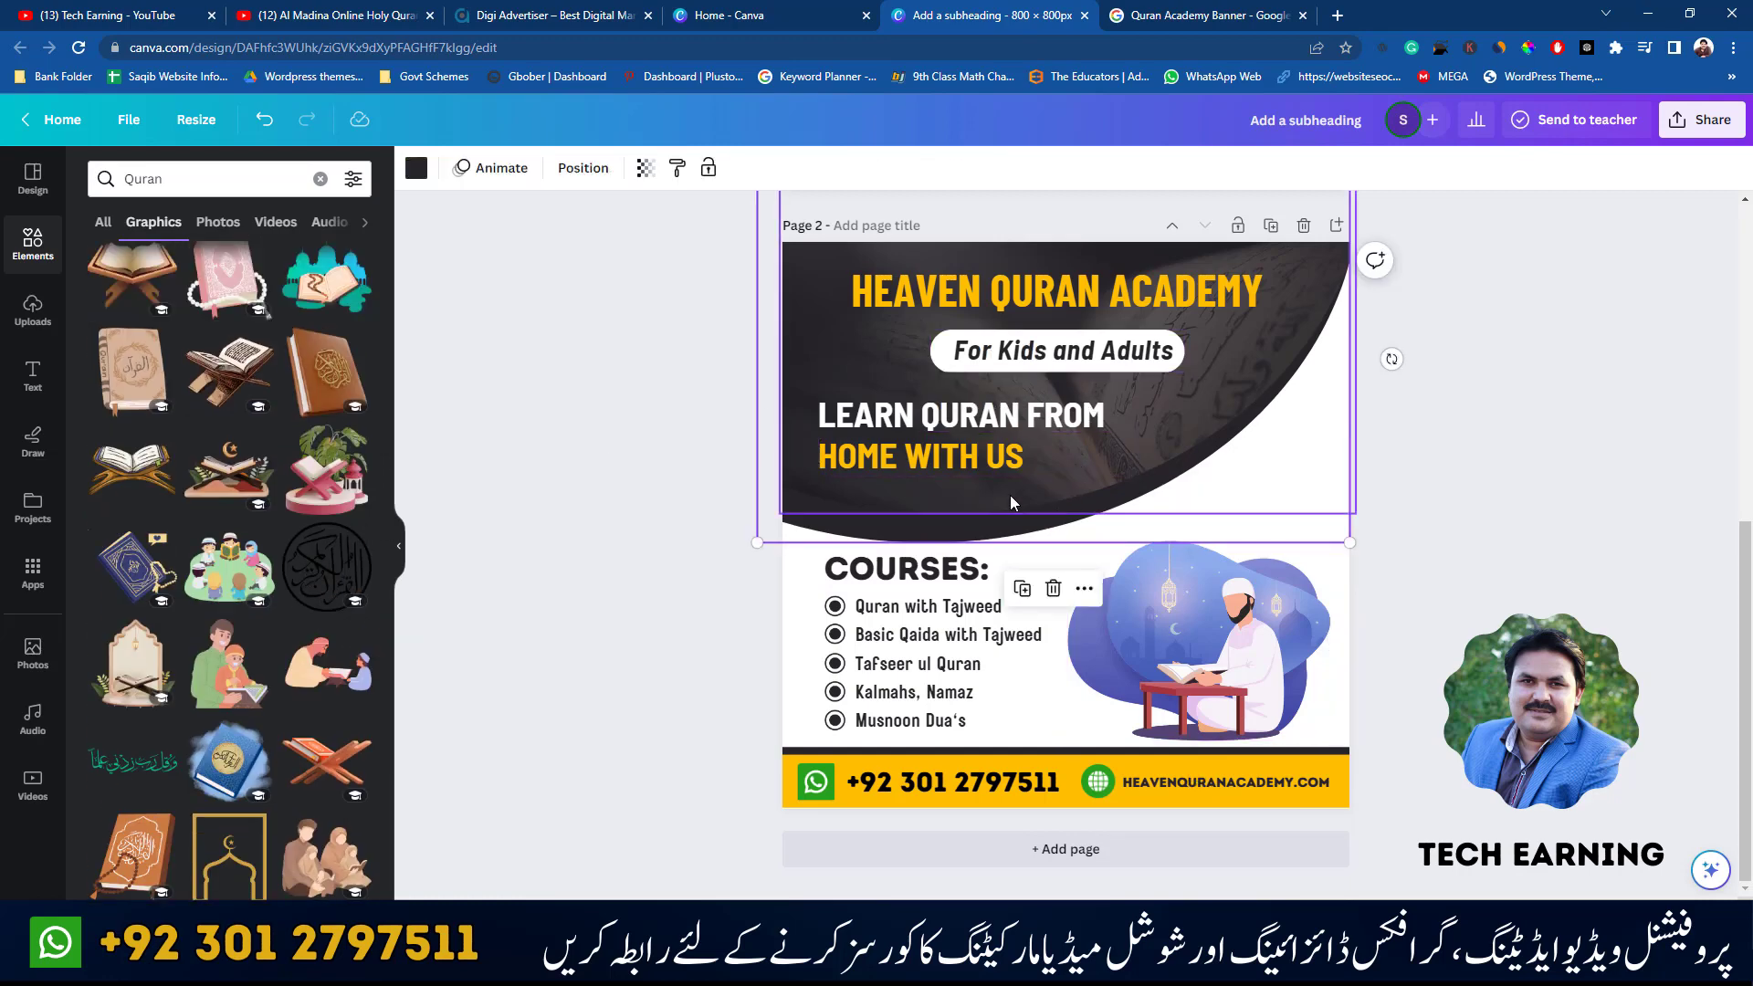
left_click(1008, 500)
left_click(977, 542)
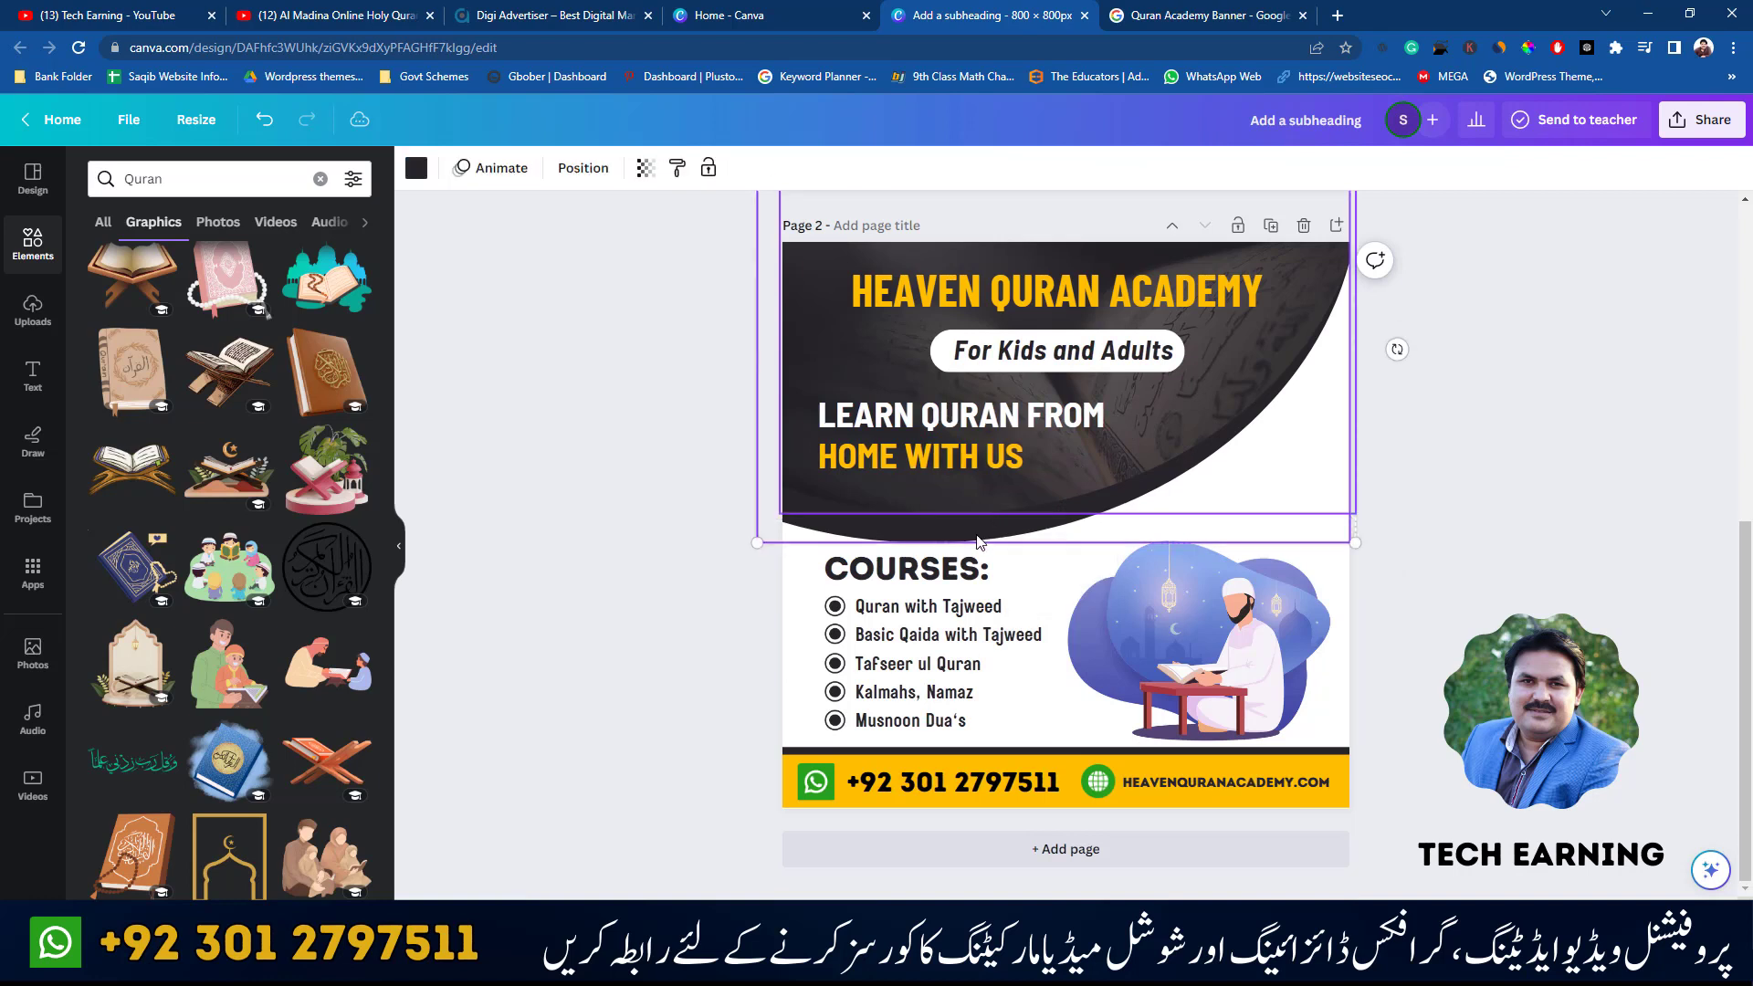
left_click_drag(977, 542, 985, 500)
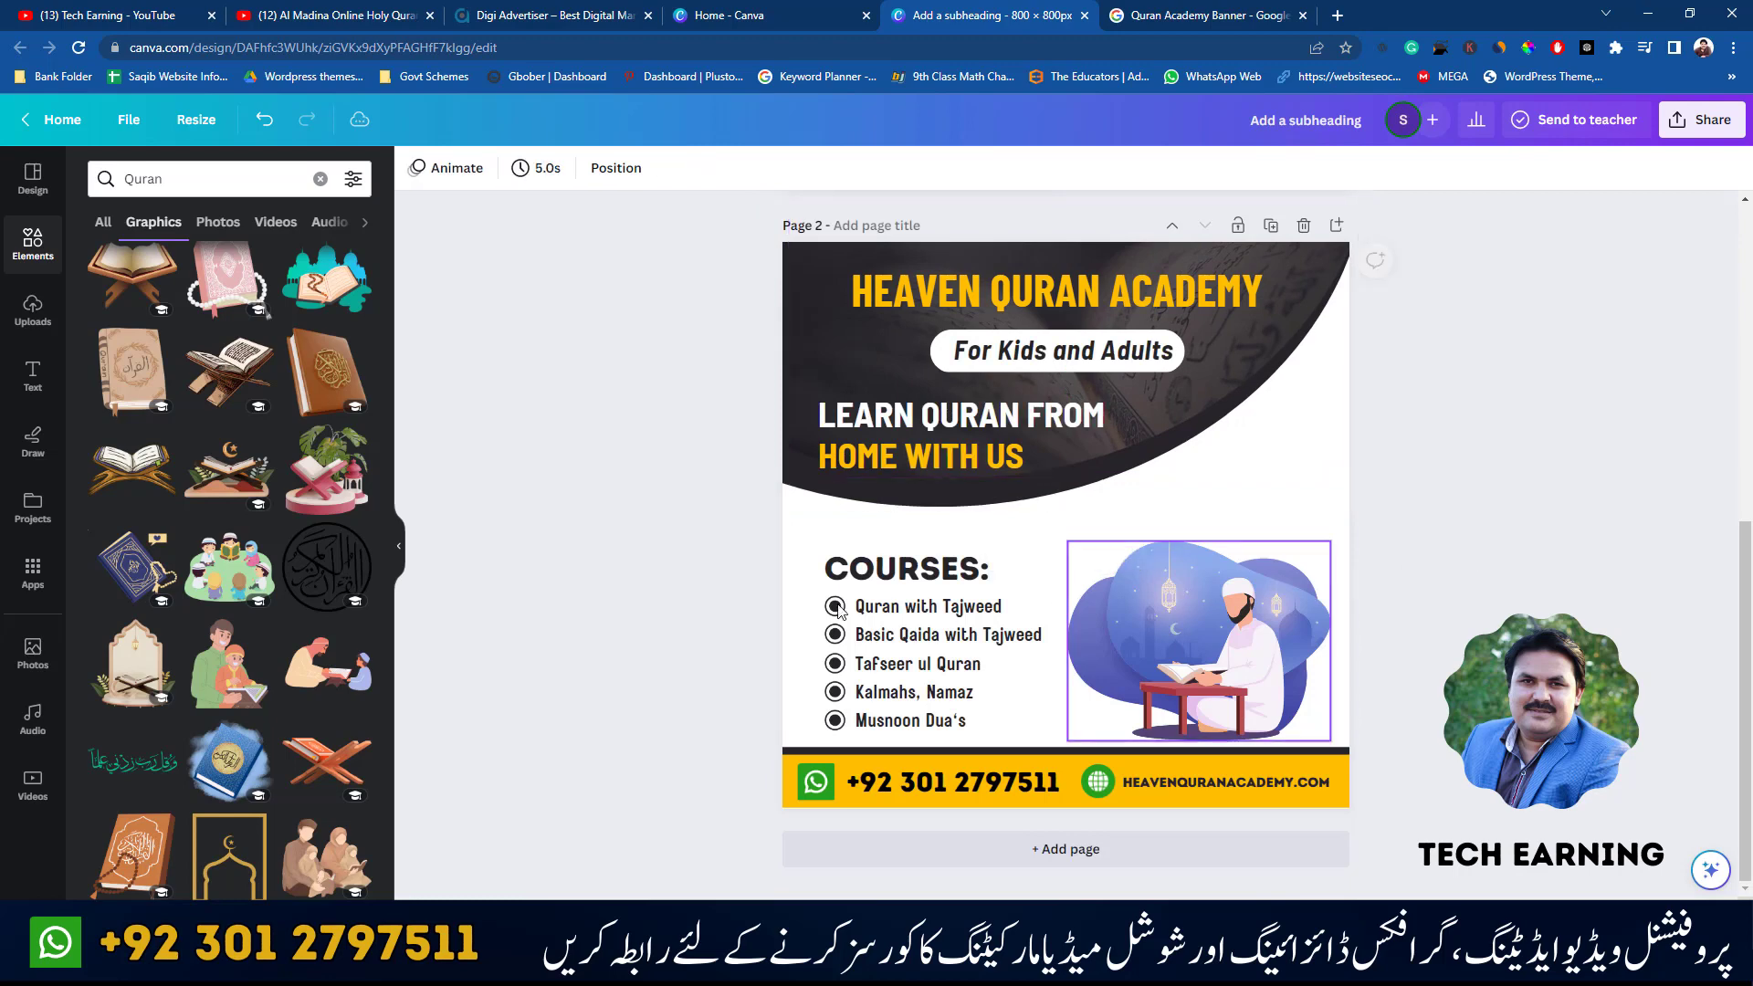
left_click_drag(701, 566, 903, 730)
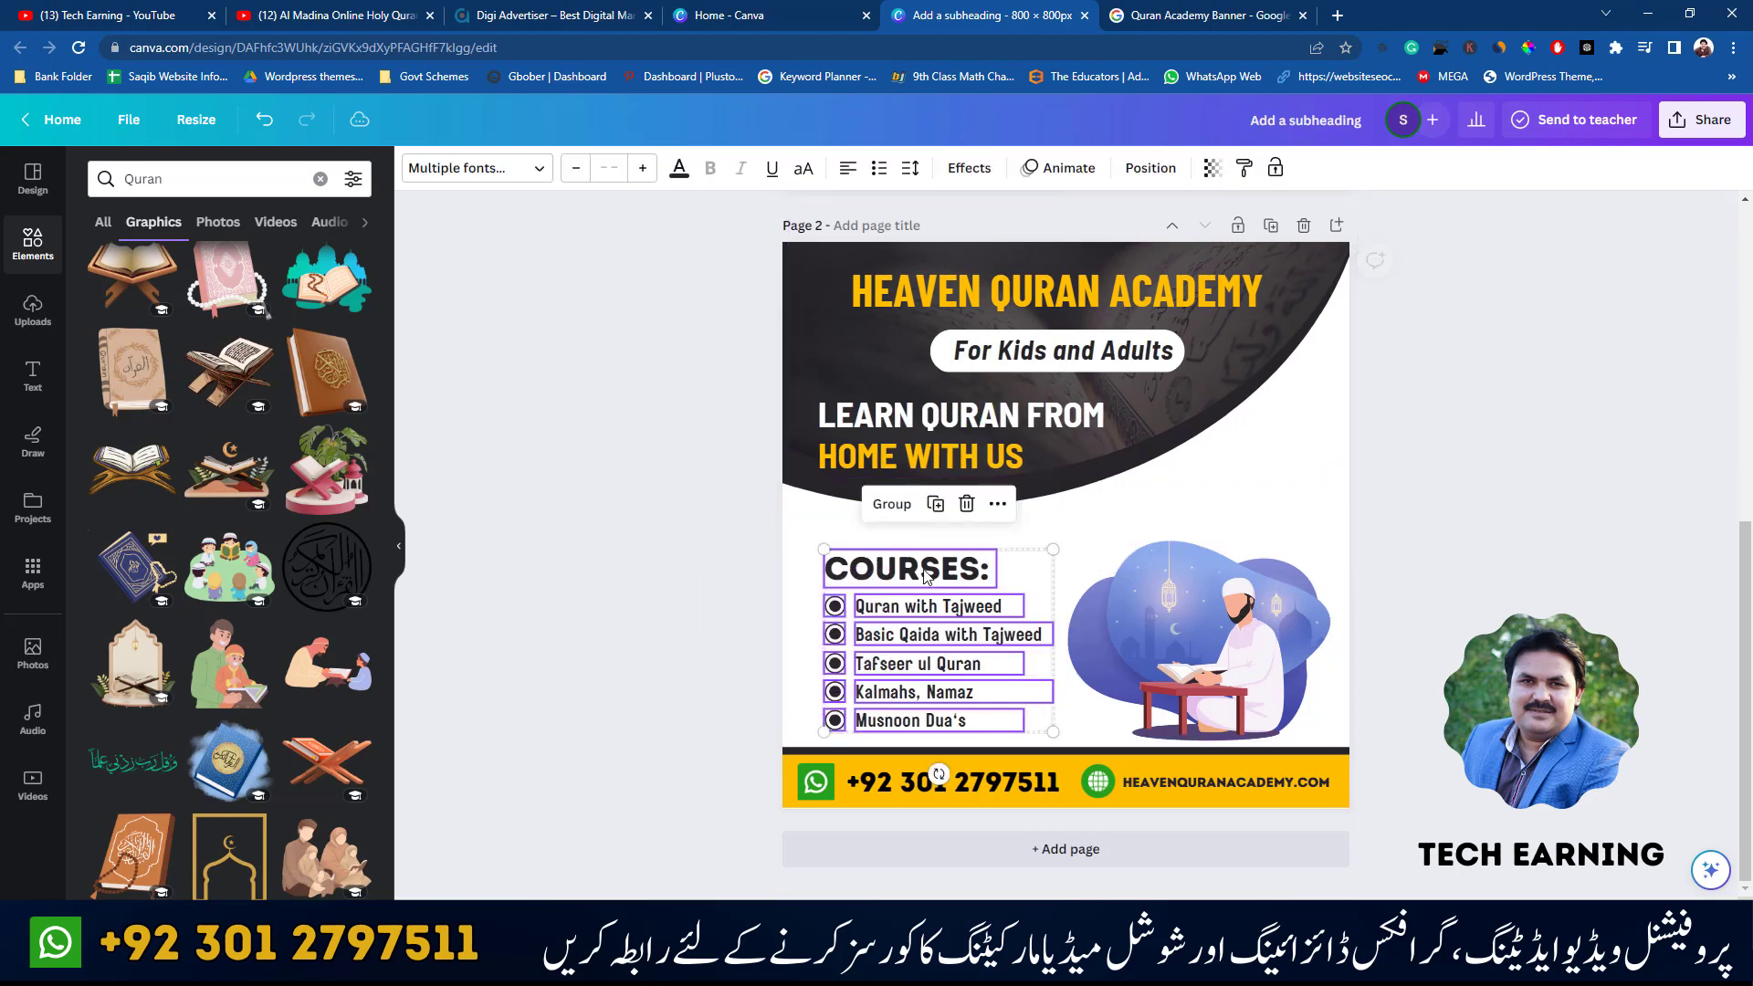
left_click_drag(927, 572, 922, 548)
- Replace the reading man illustration with the blue Quran and prayer beads graphic, placed beside the course list
left_click(1185, 619)
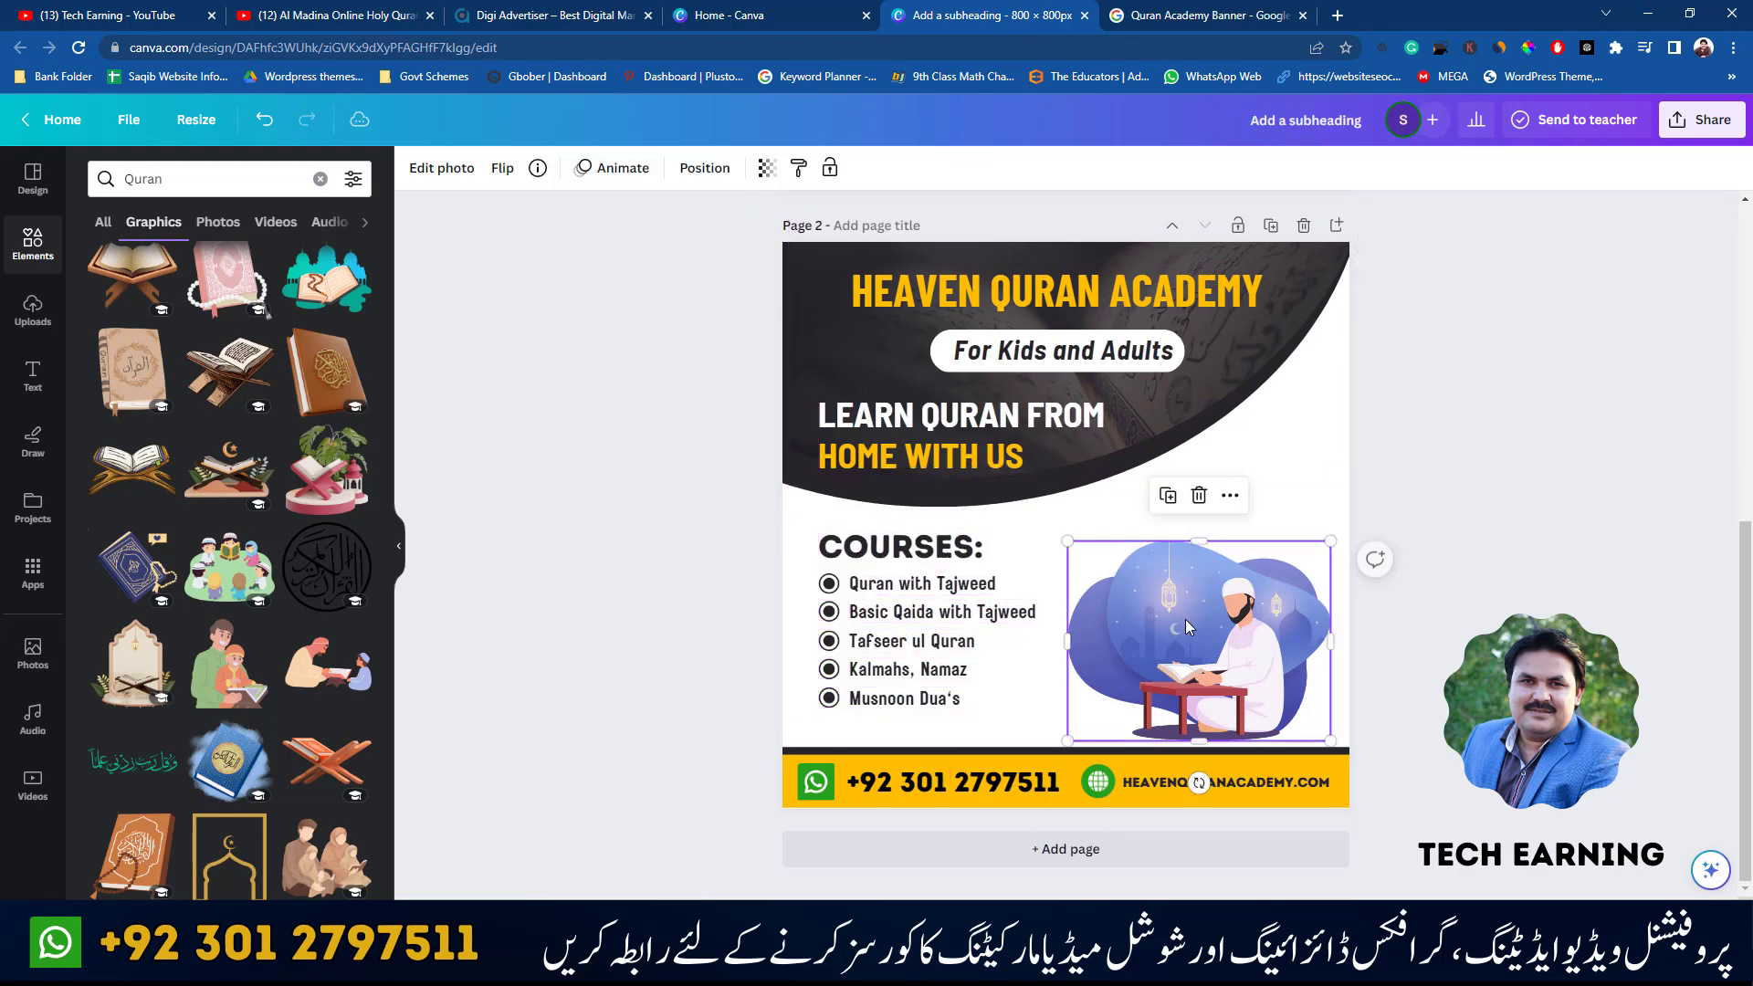
key("Delete")
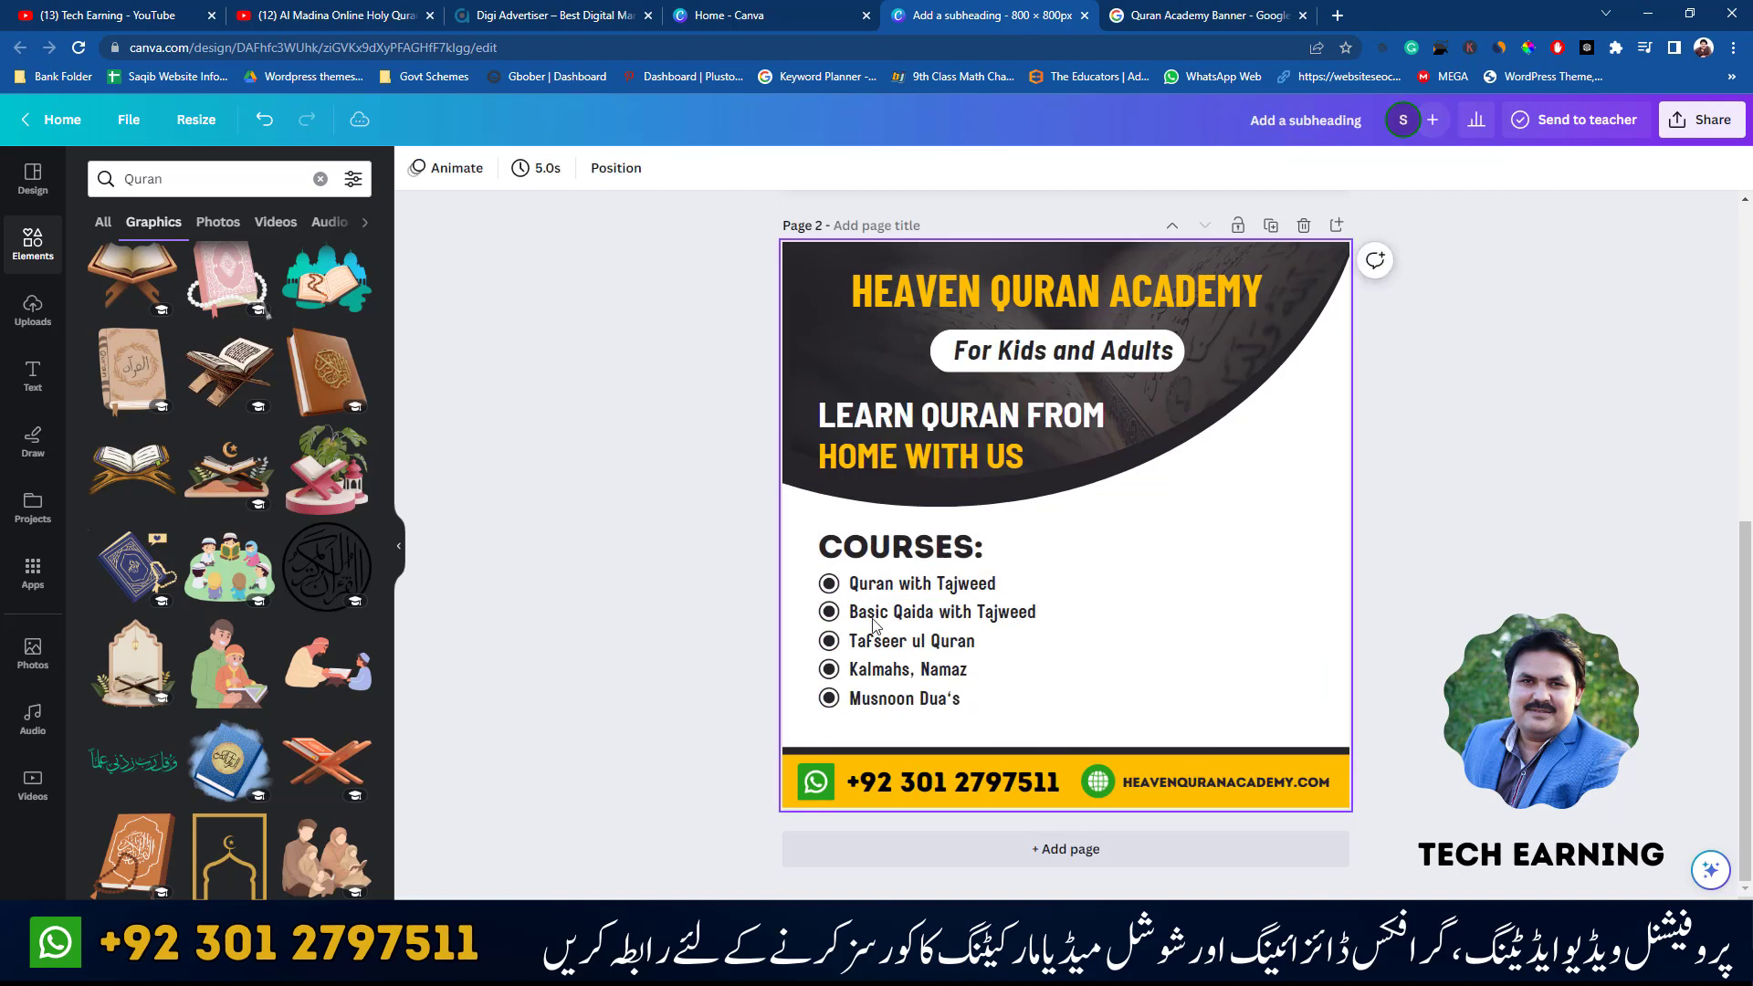
left_click(153, 567)
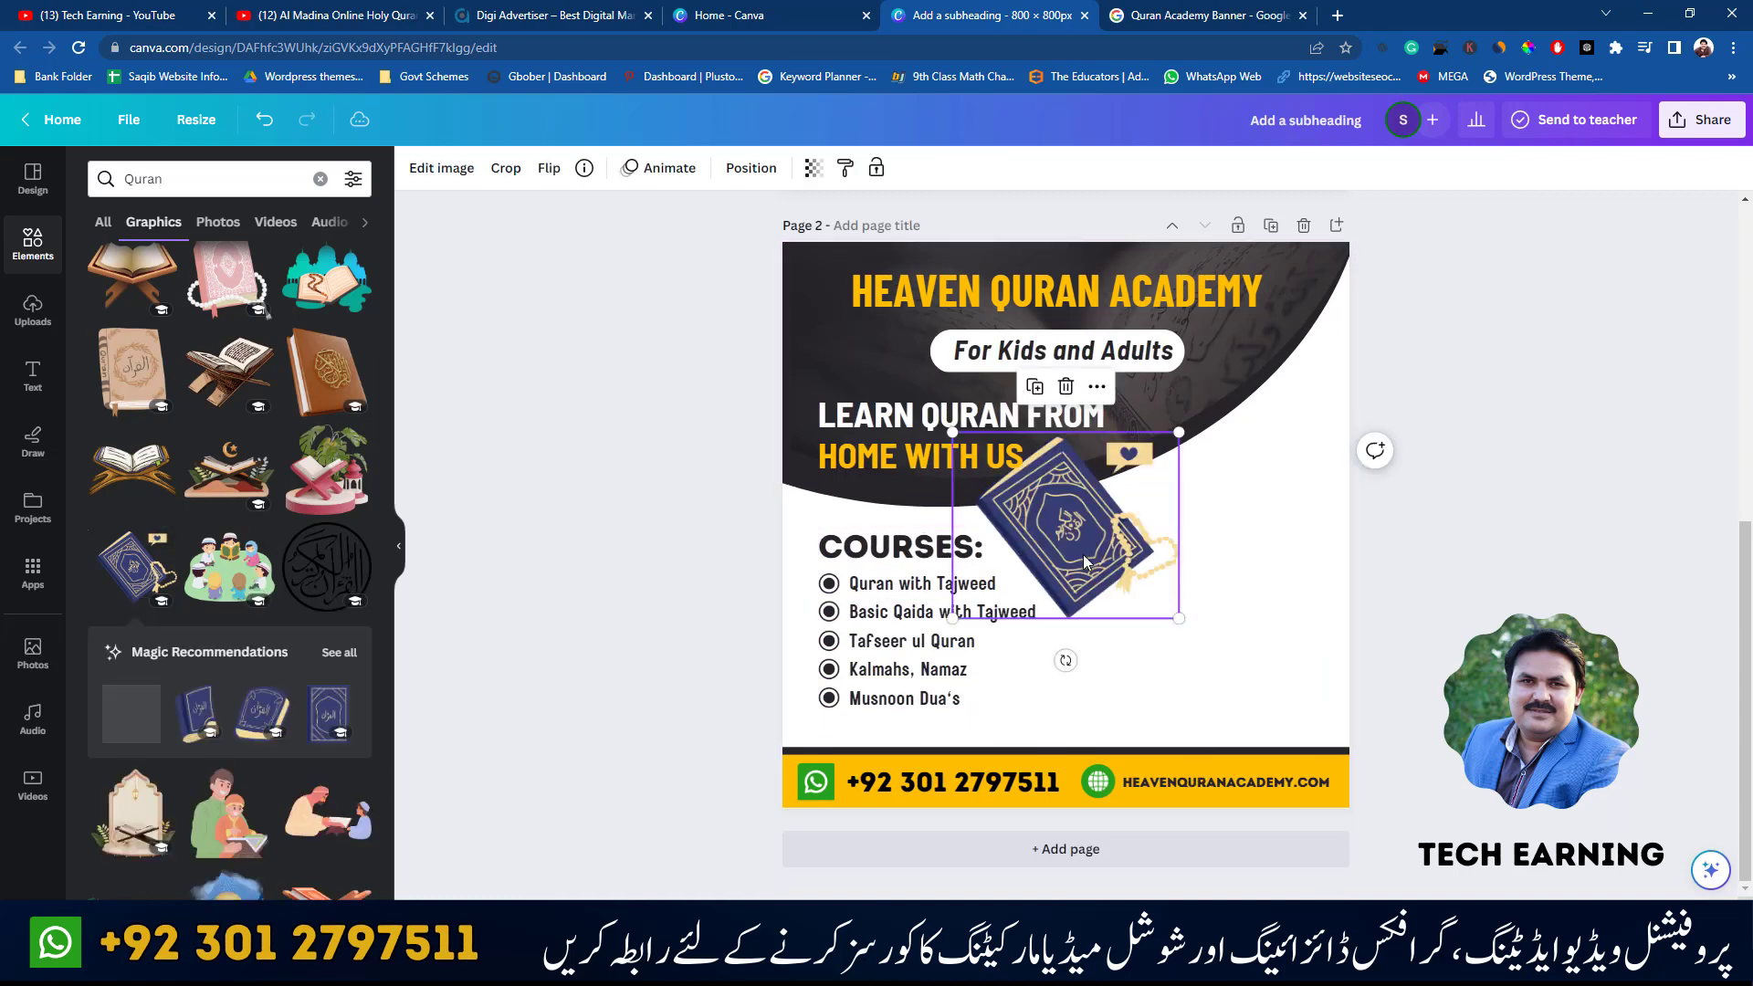
left_click_drag(1077, 529, 1132, 566)
mouse_move(1243, 657)
left_mouse_down()
mouse_move(1271, 678)
mouse_move(1244, 657)
left_mouse_up()
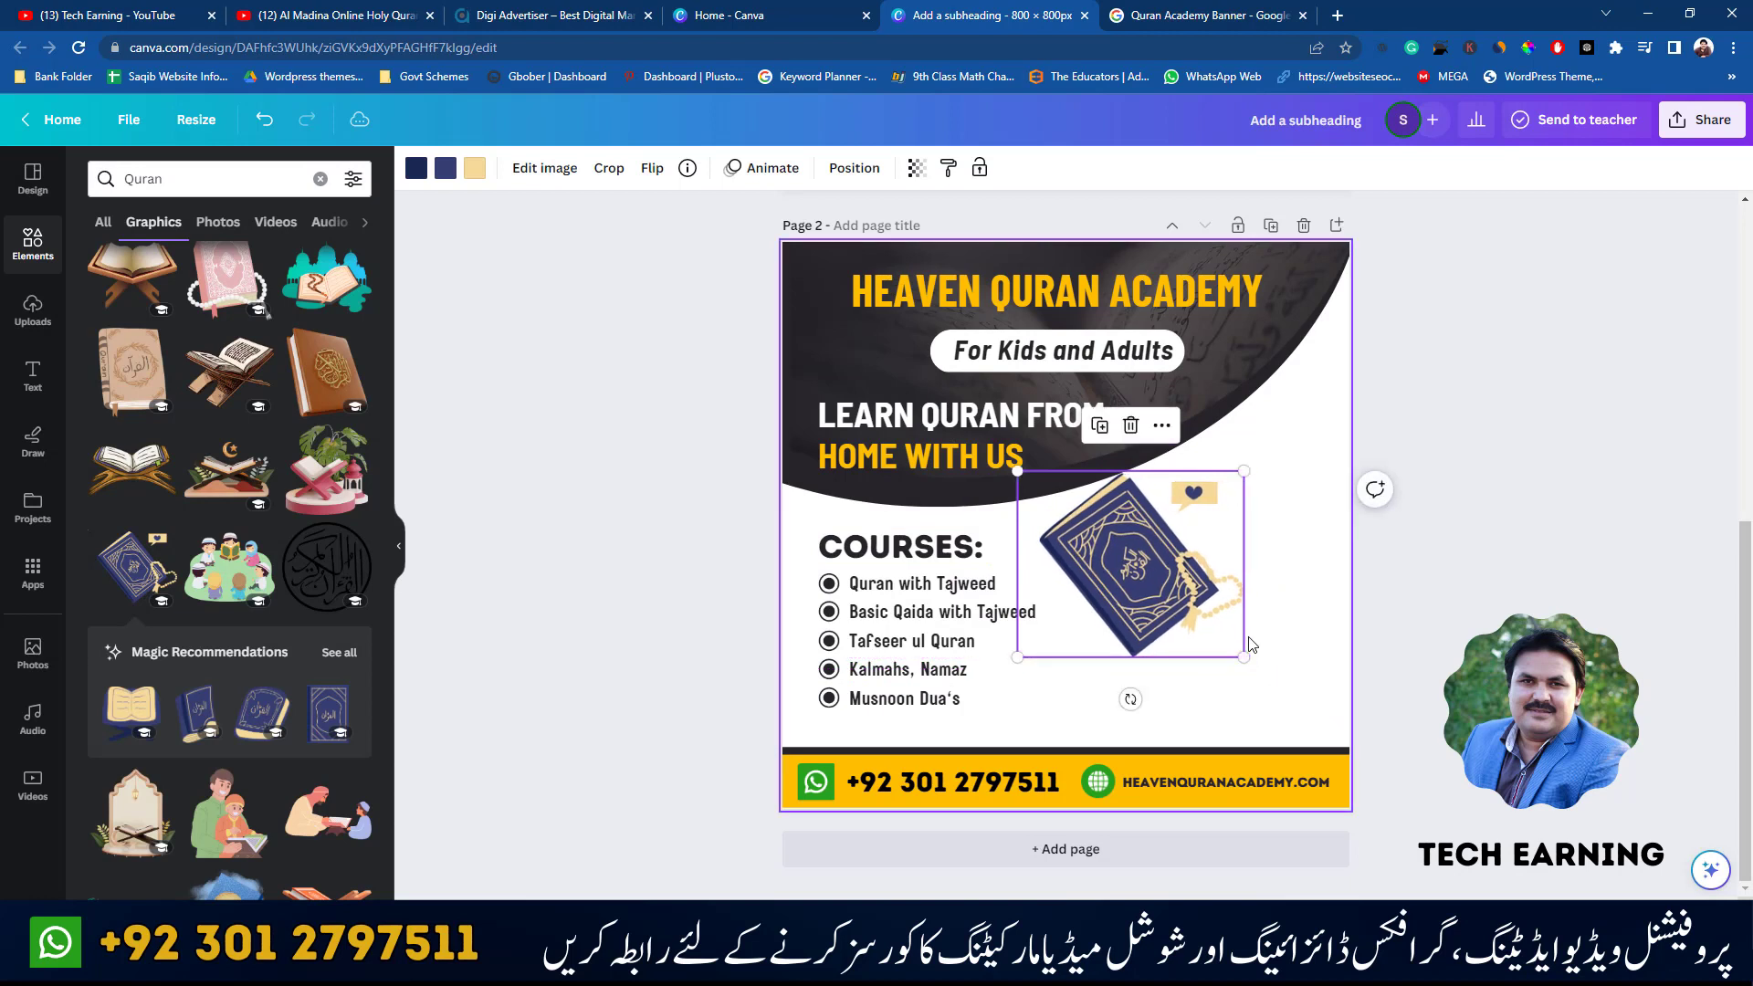
left_click_drag(1167, 577, 1160, 585)
left_click(1448, 582)
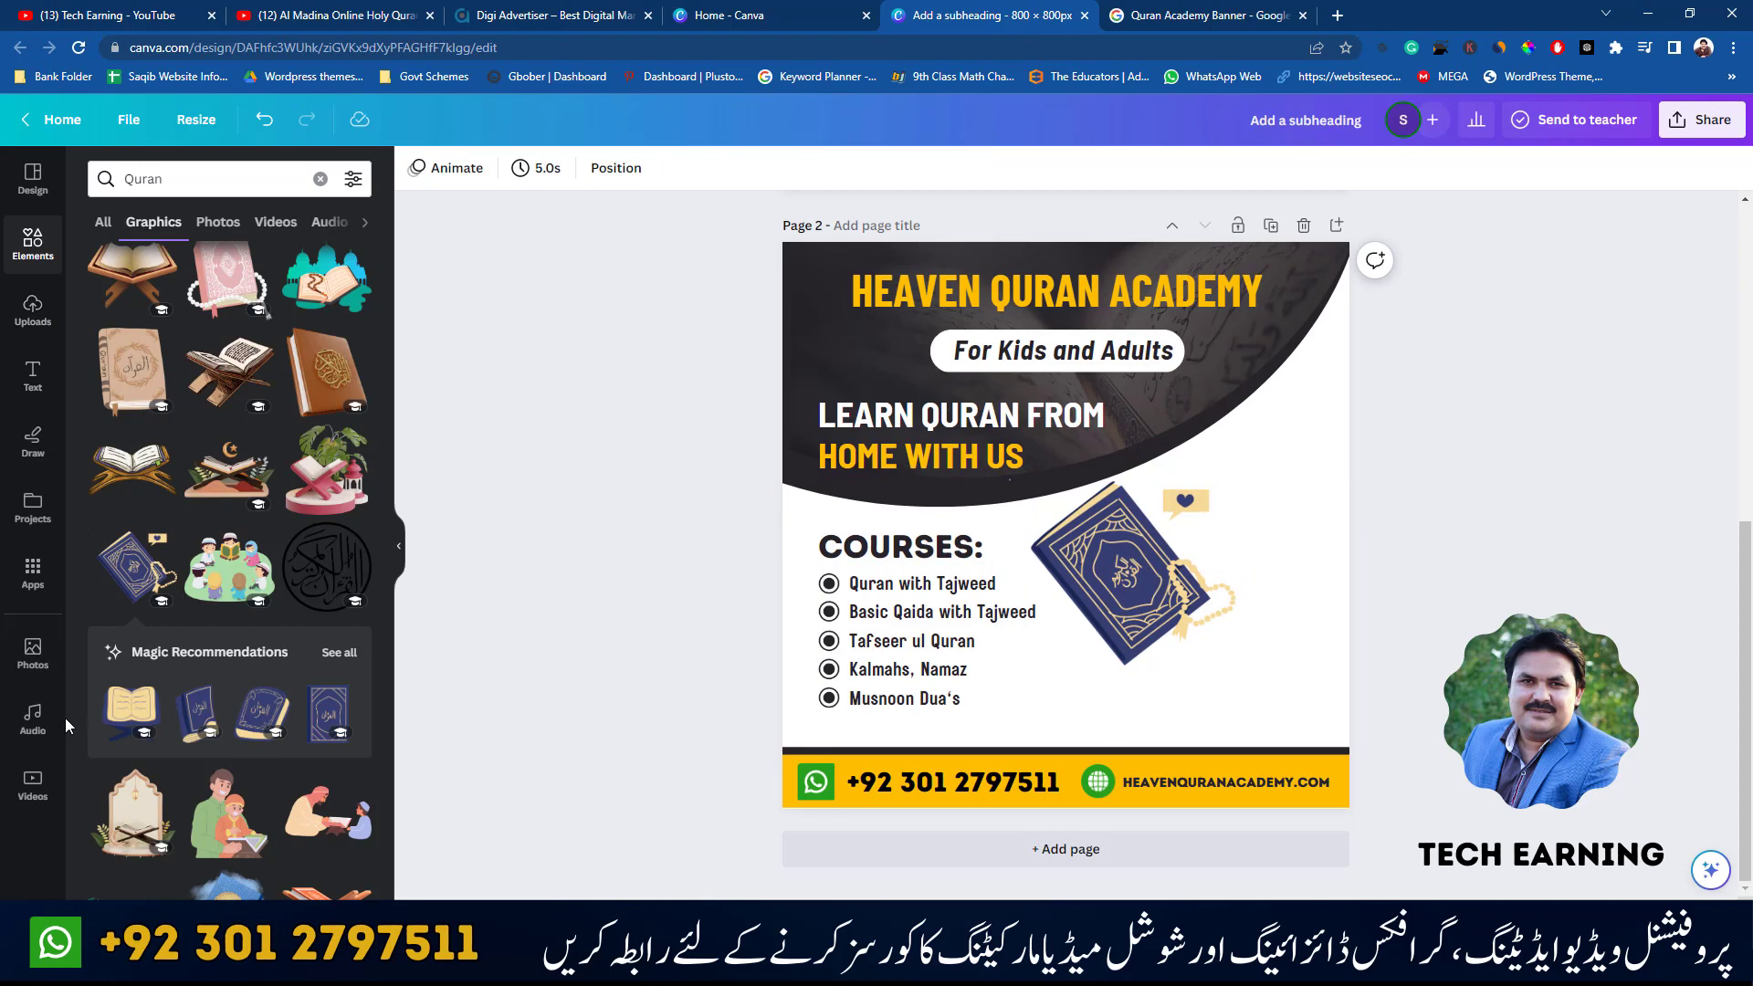
- Search the elements for "ISLAMIC GIRL" and show all photo results
left_click(33, 245)
left_click(133, 177)
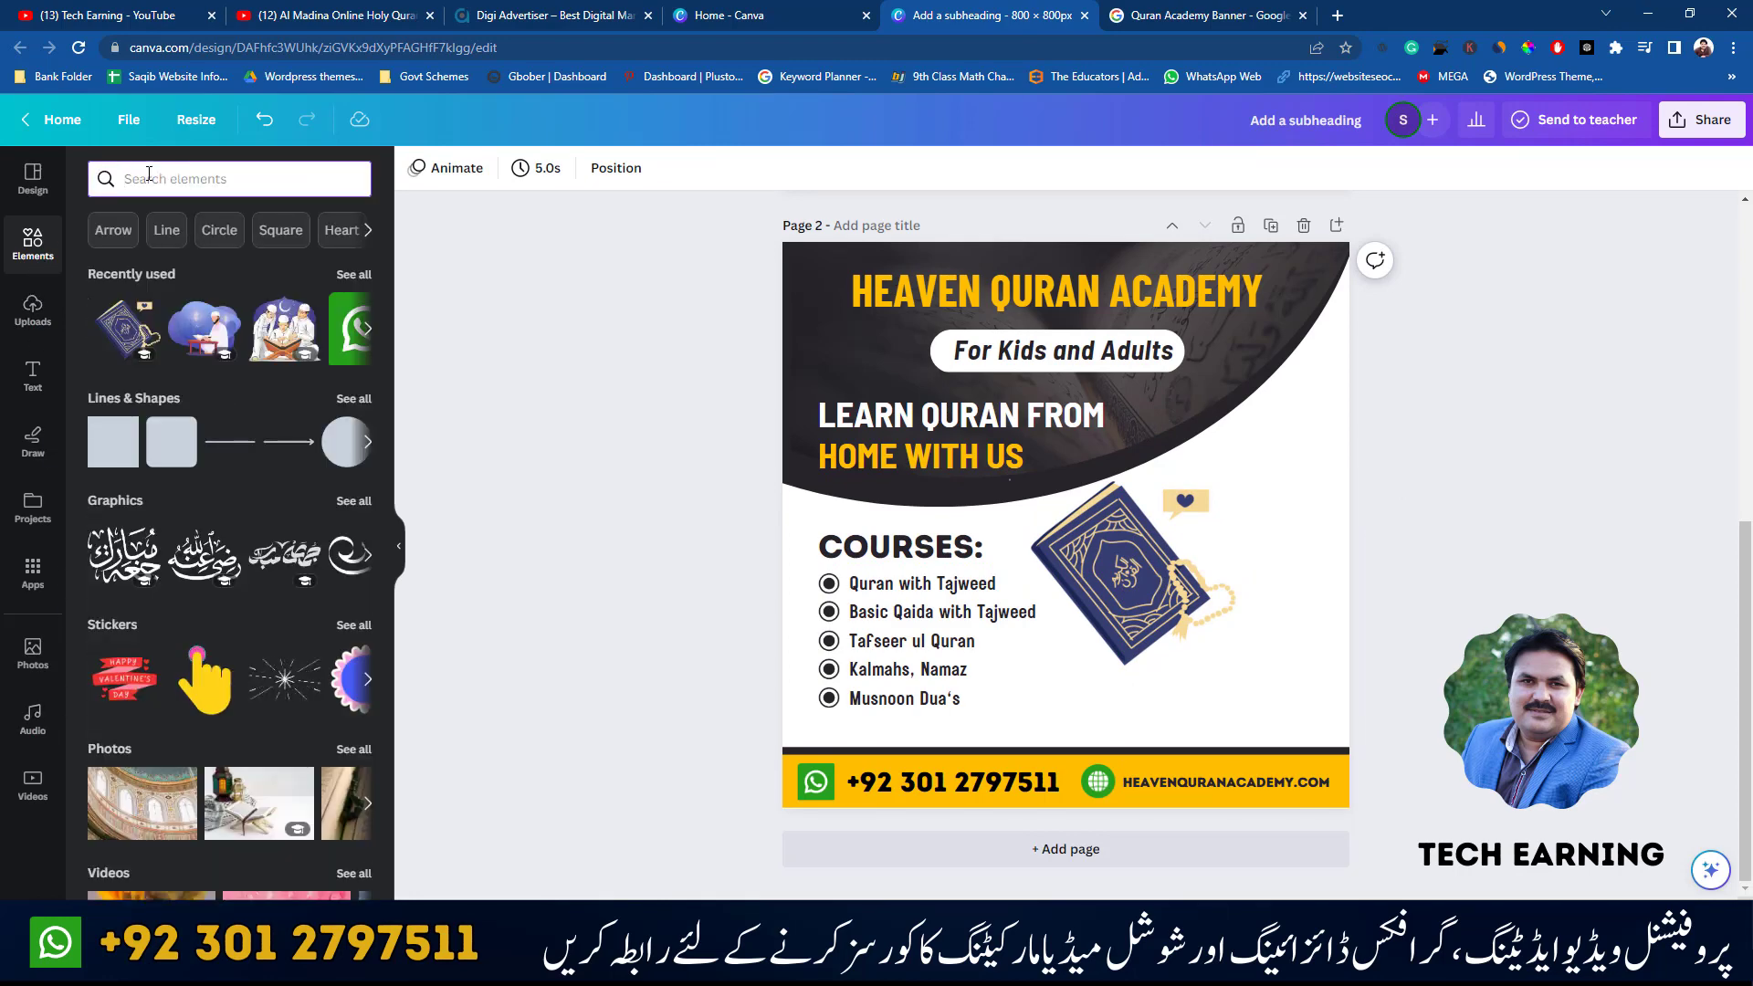
type("l")
type("S")
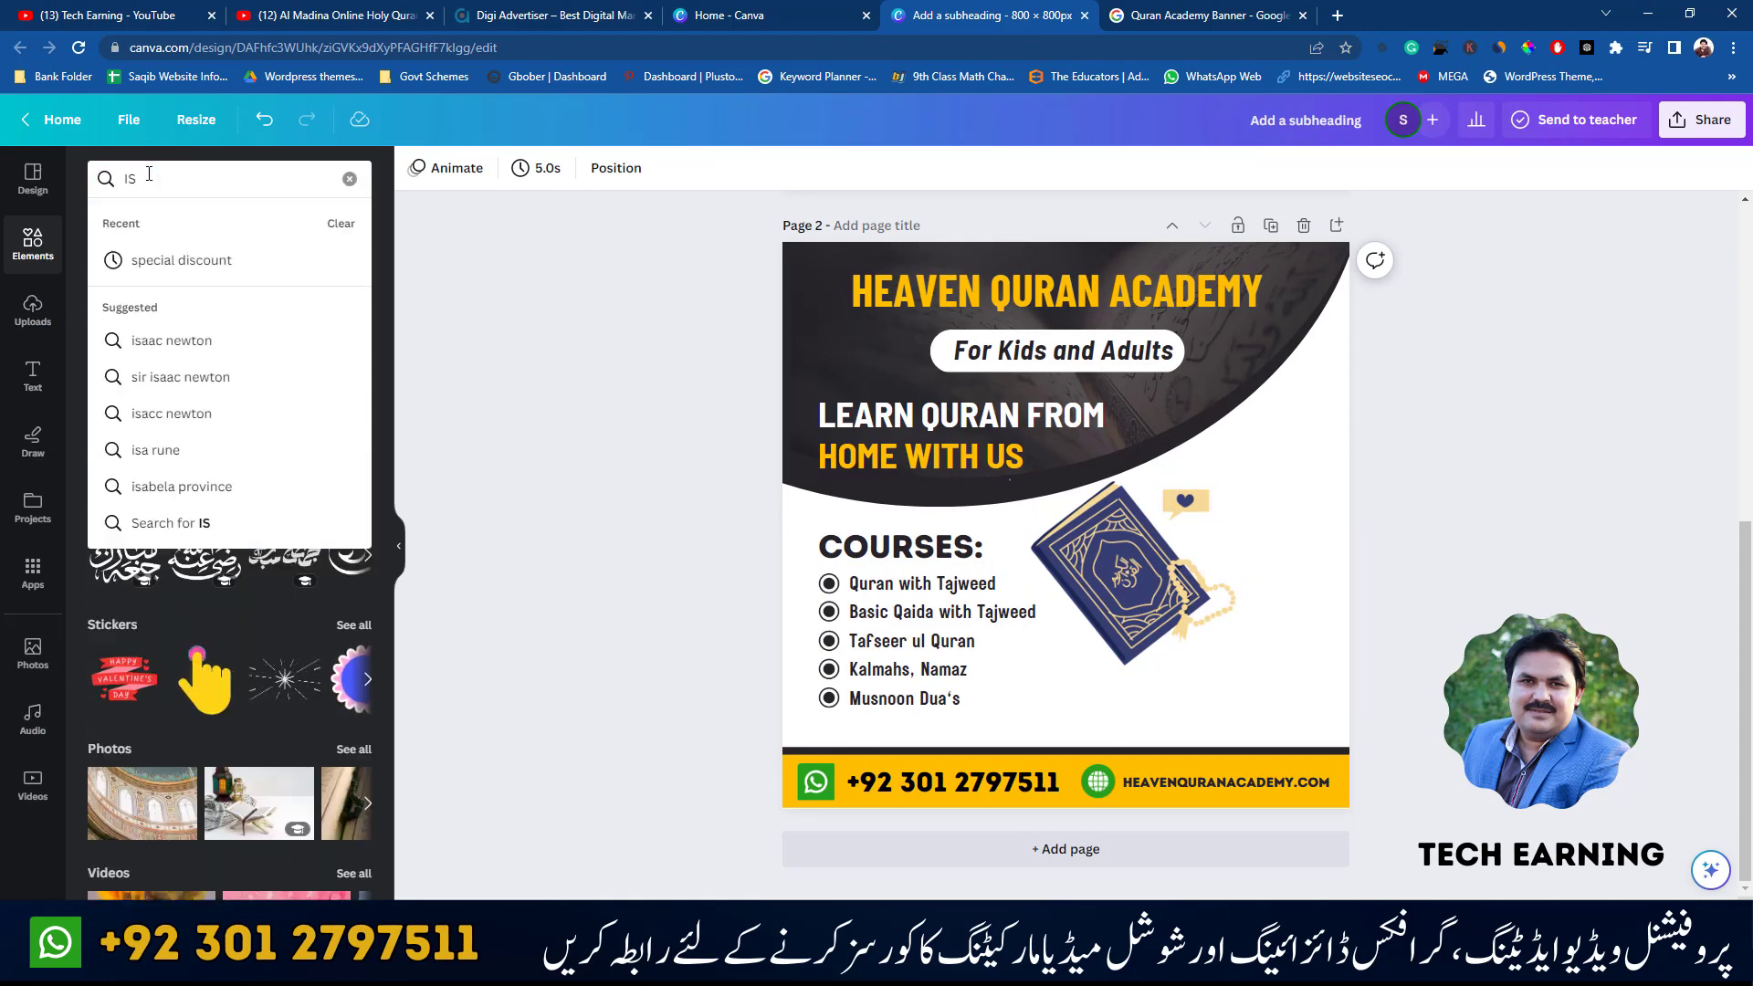
type("LAMIC GIRL")
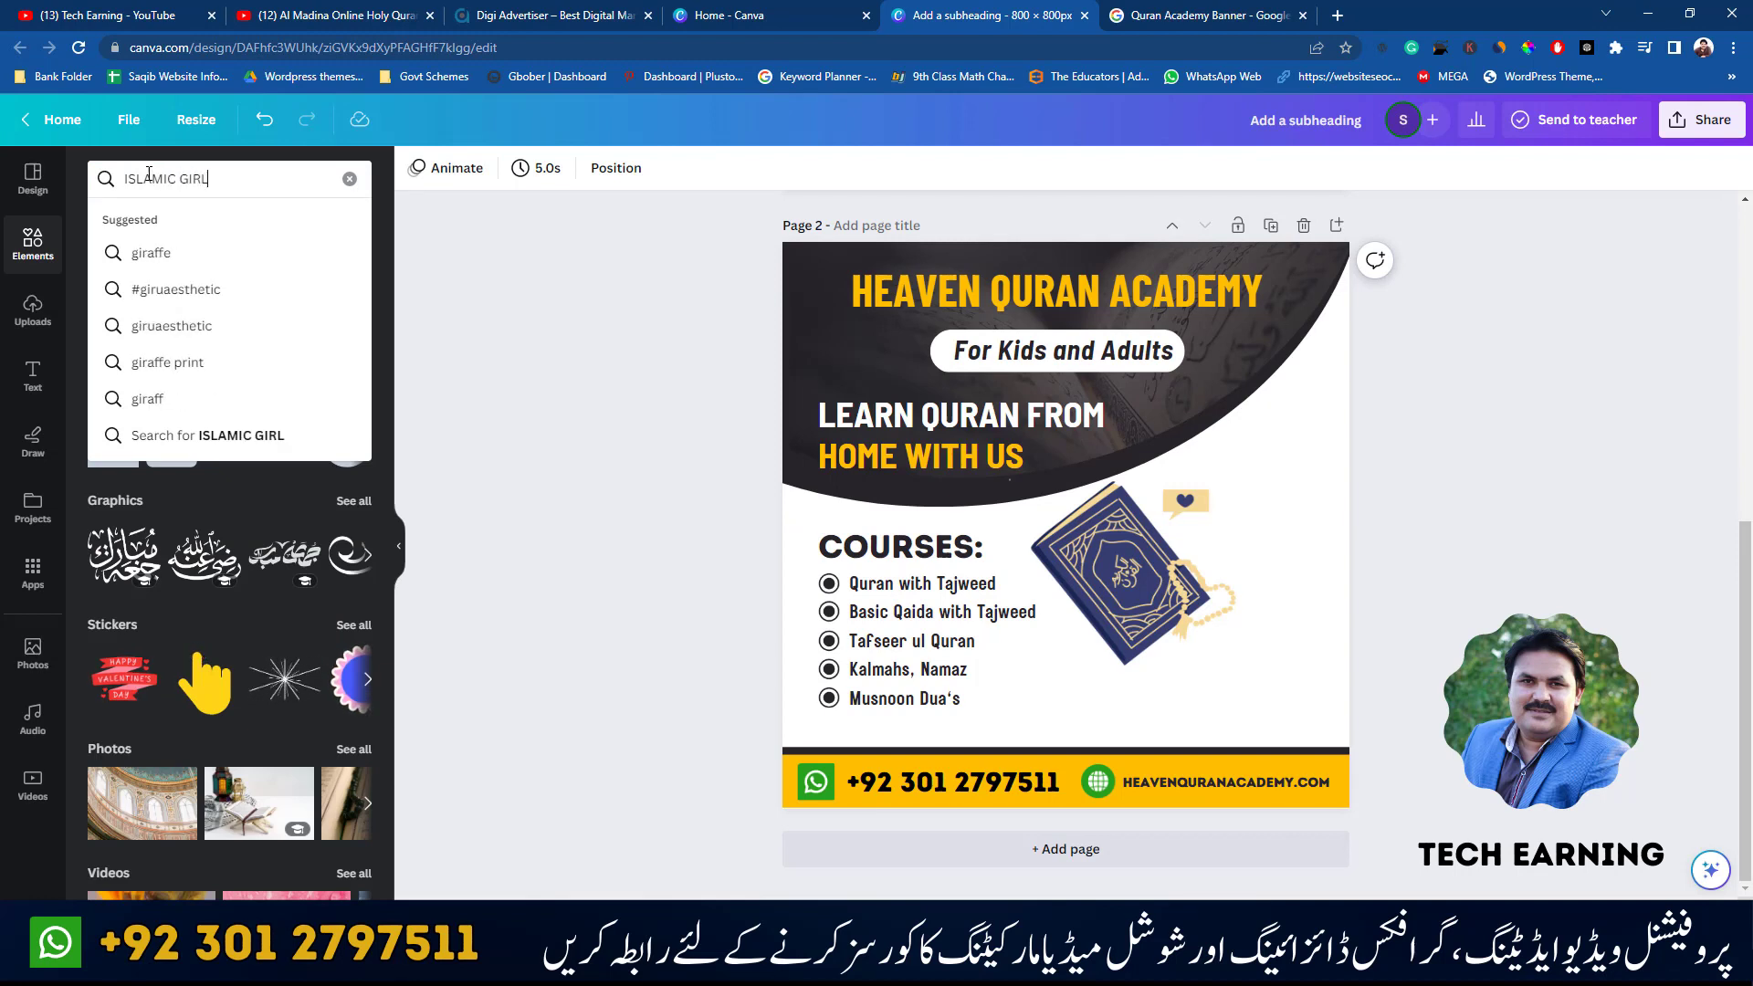
key("Return")
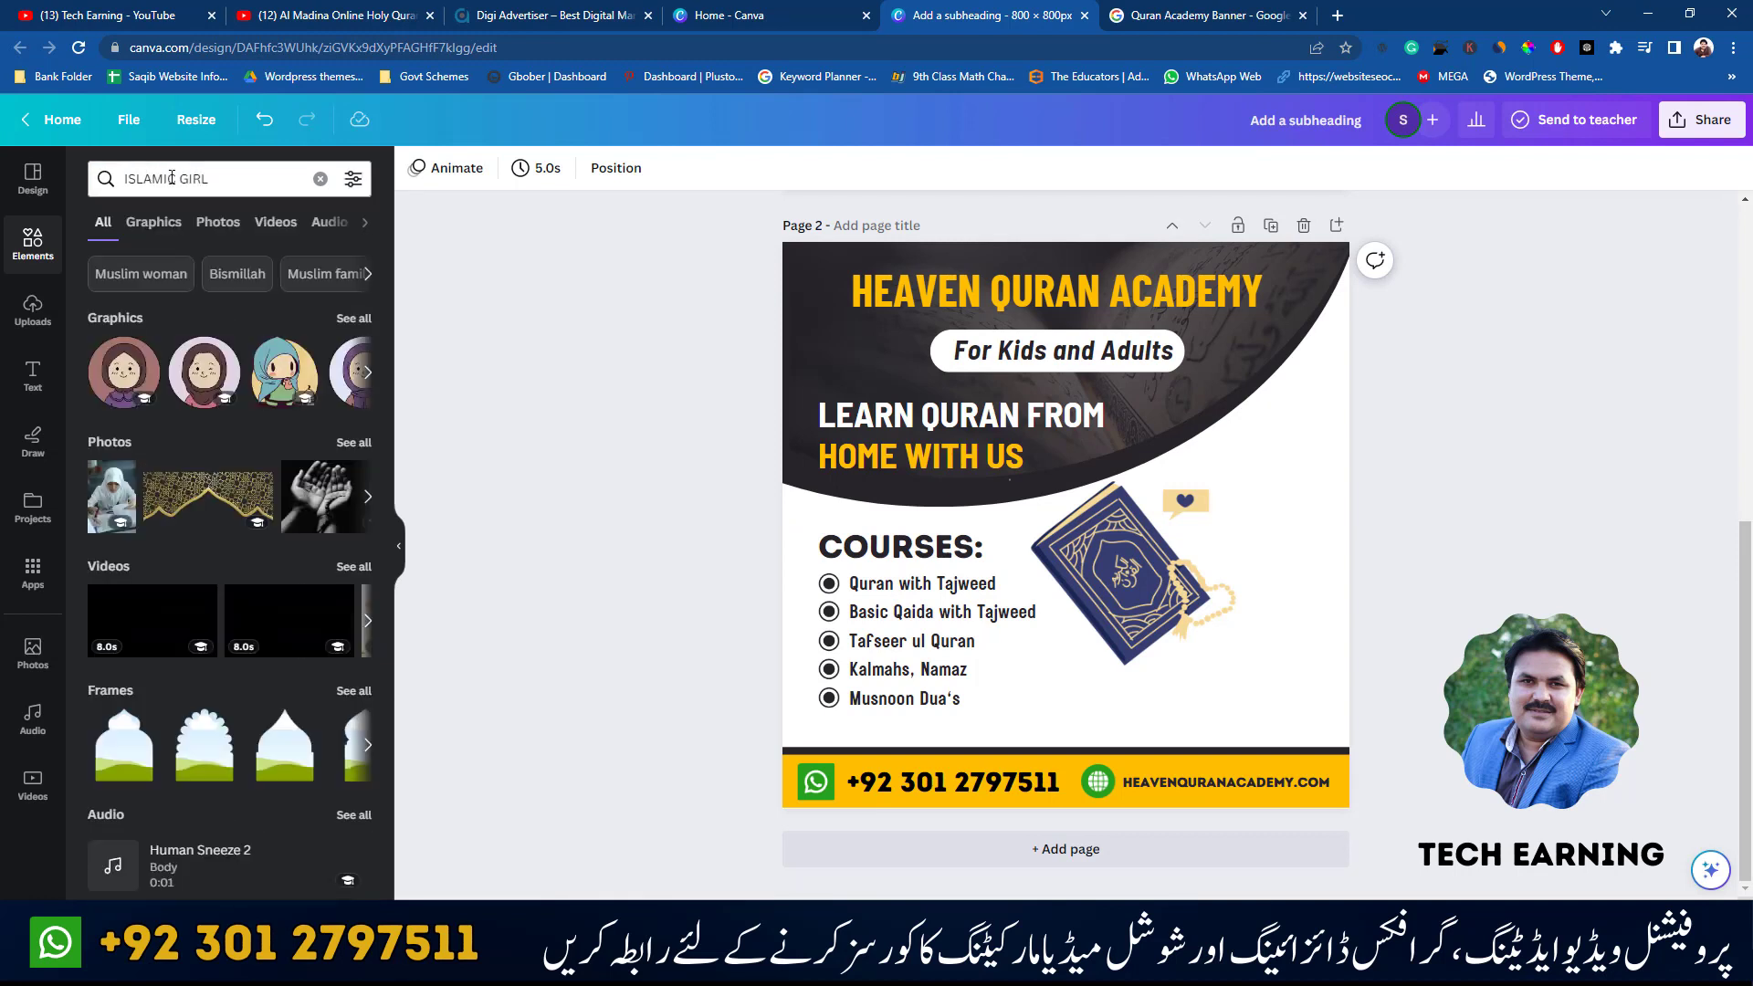
left_click(355, 444)
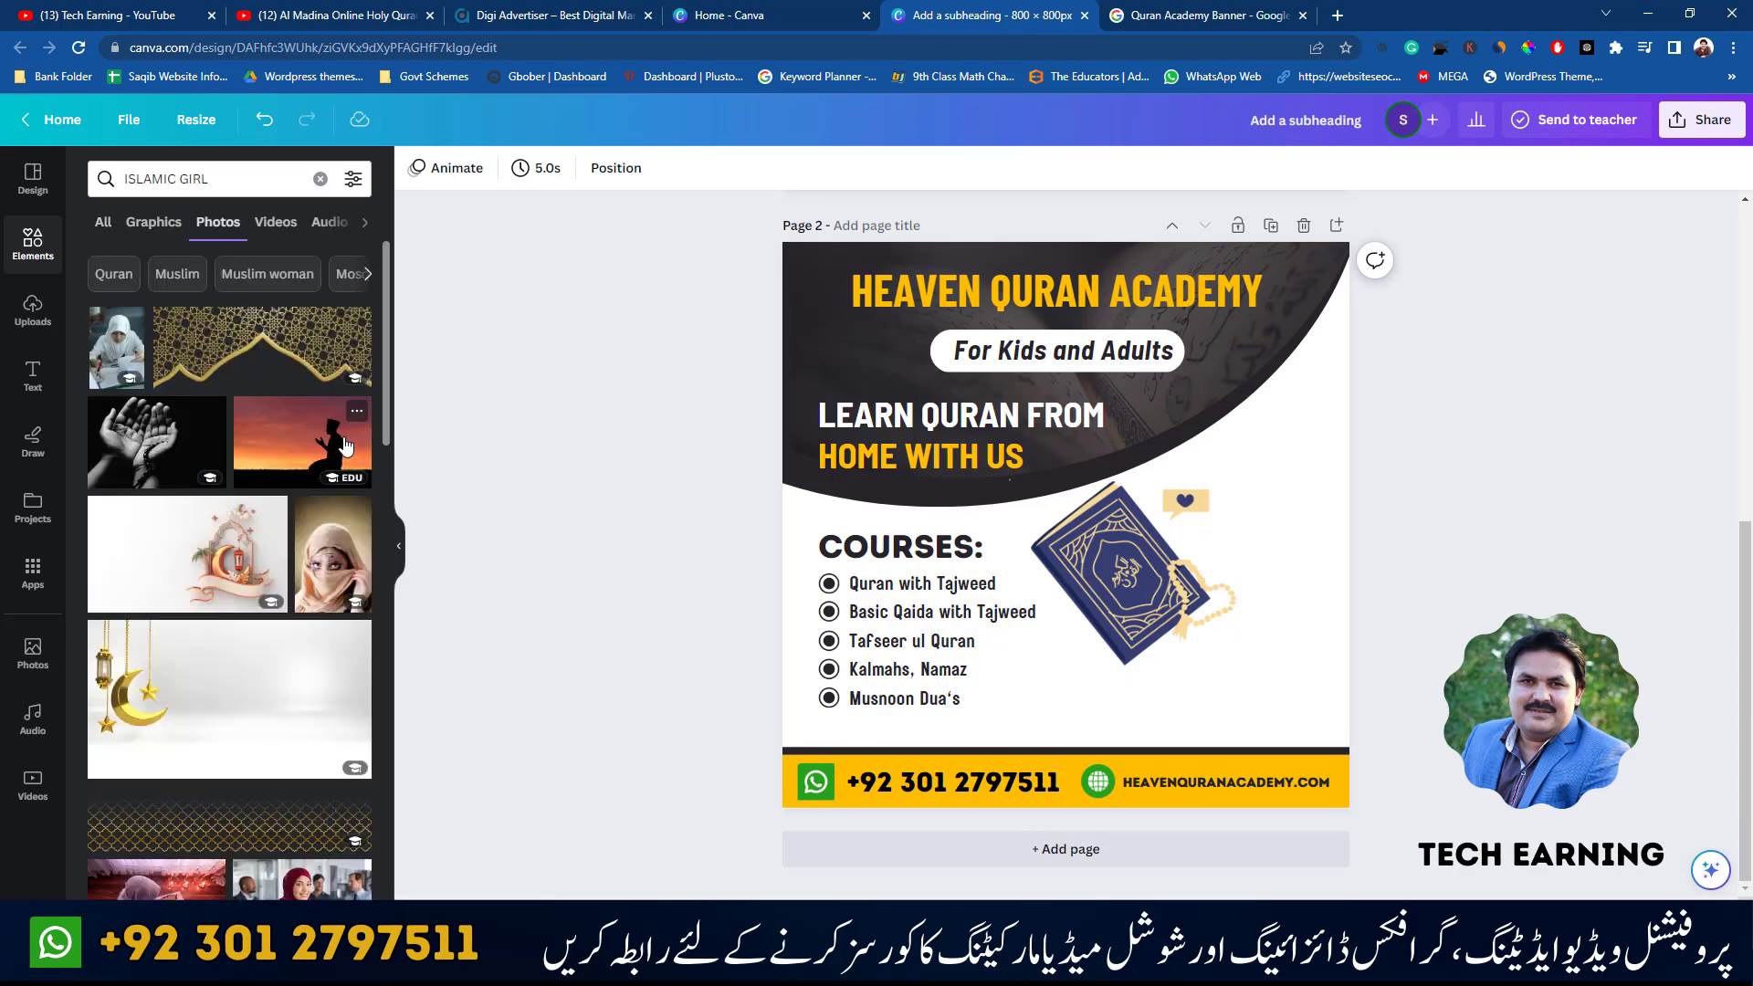
- Add the photo of the woman in a pink headscarf using a laptop and remove its background
scroll(345, 446, "down", 5)
scroll(155, 383, "down", 5)
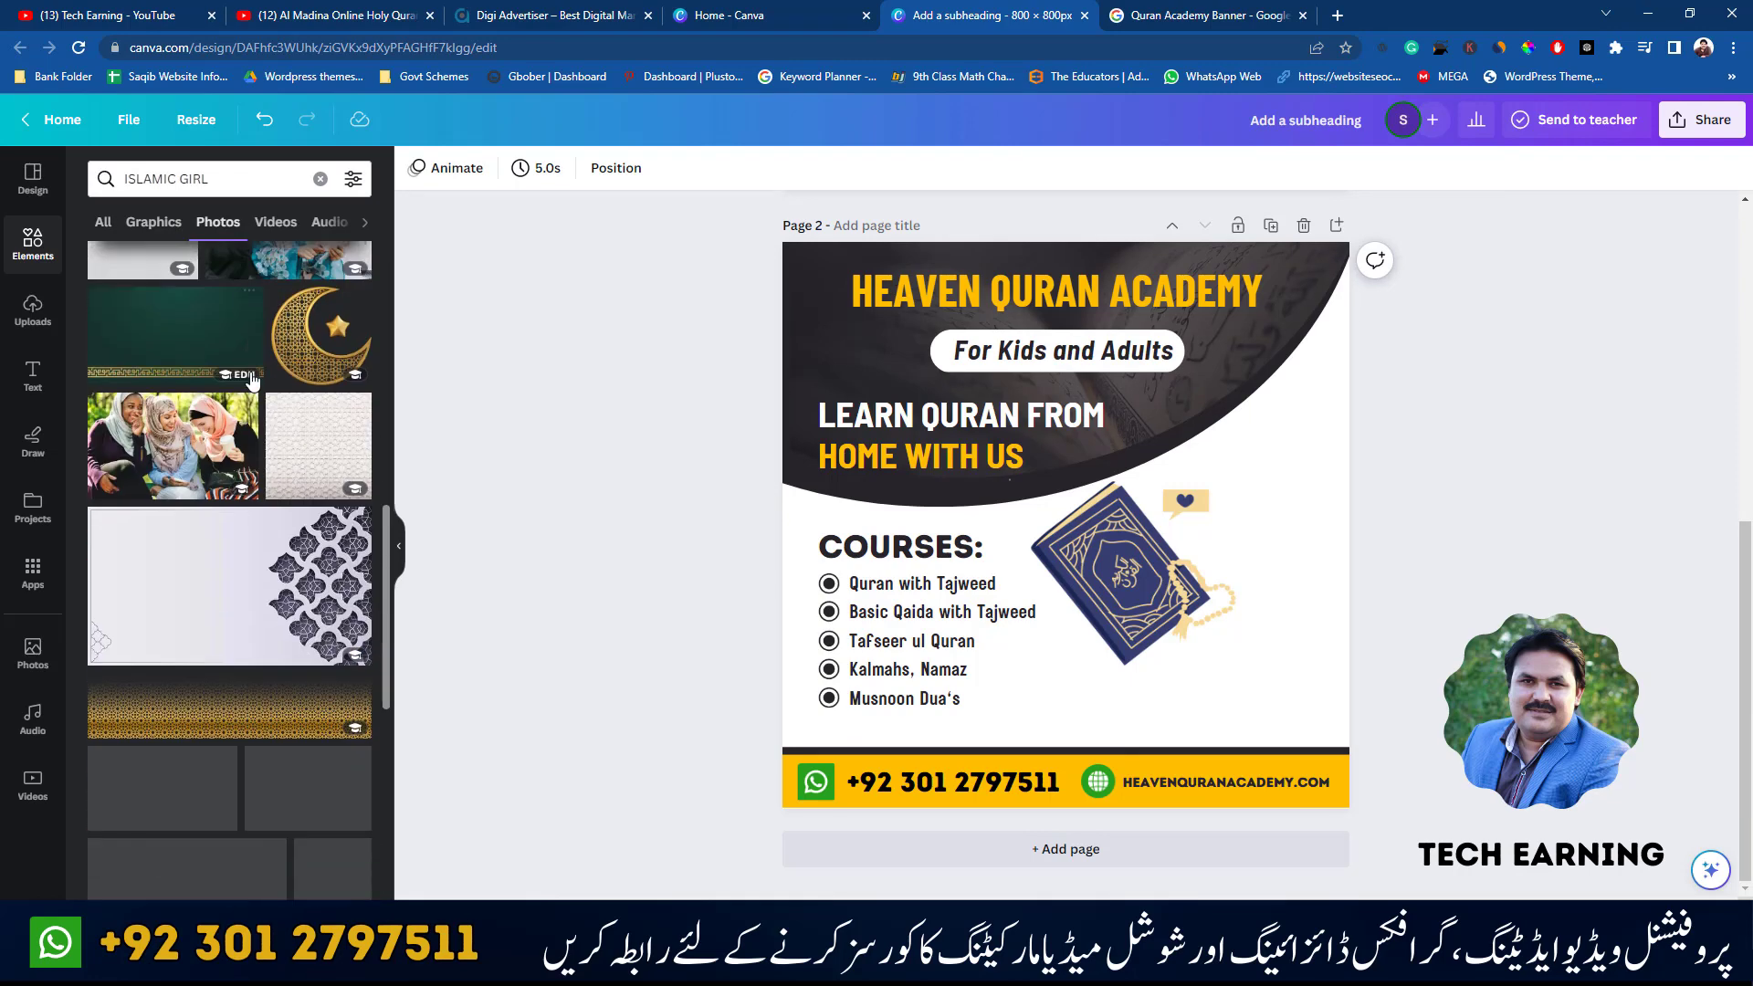
scroll(308, 808, "down", 5)
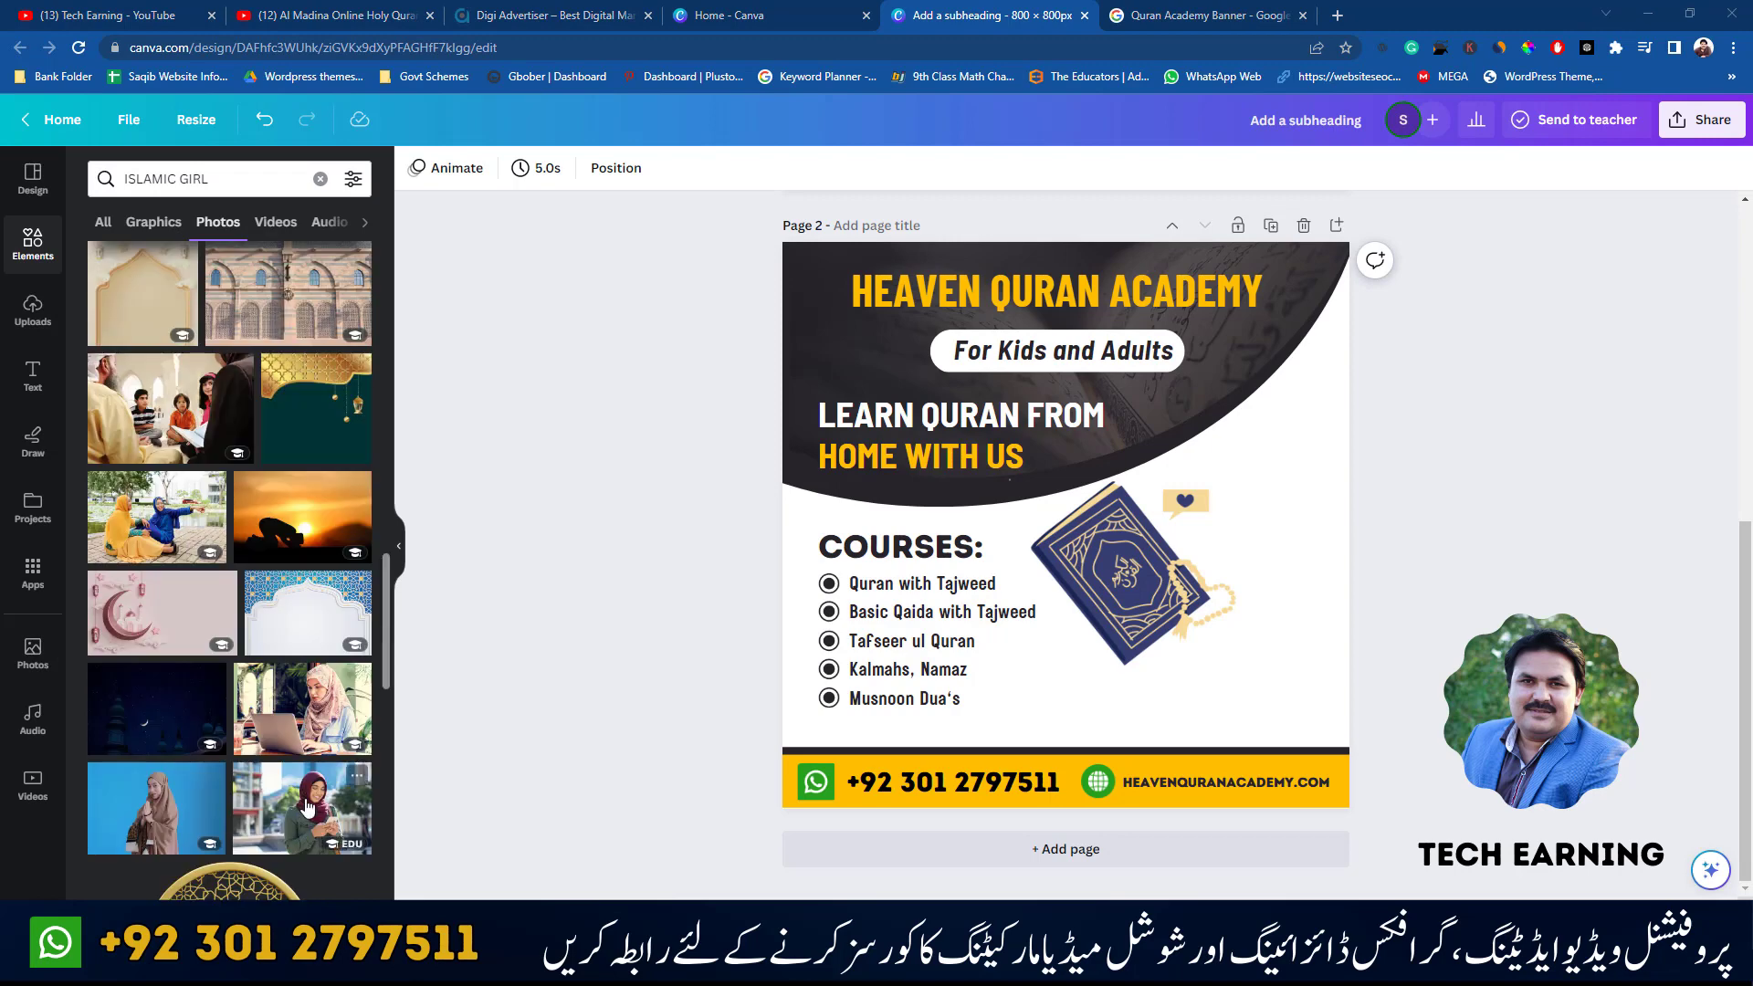
left_click(321, 726)
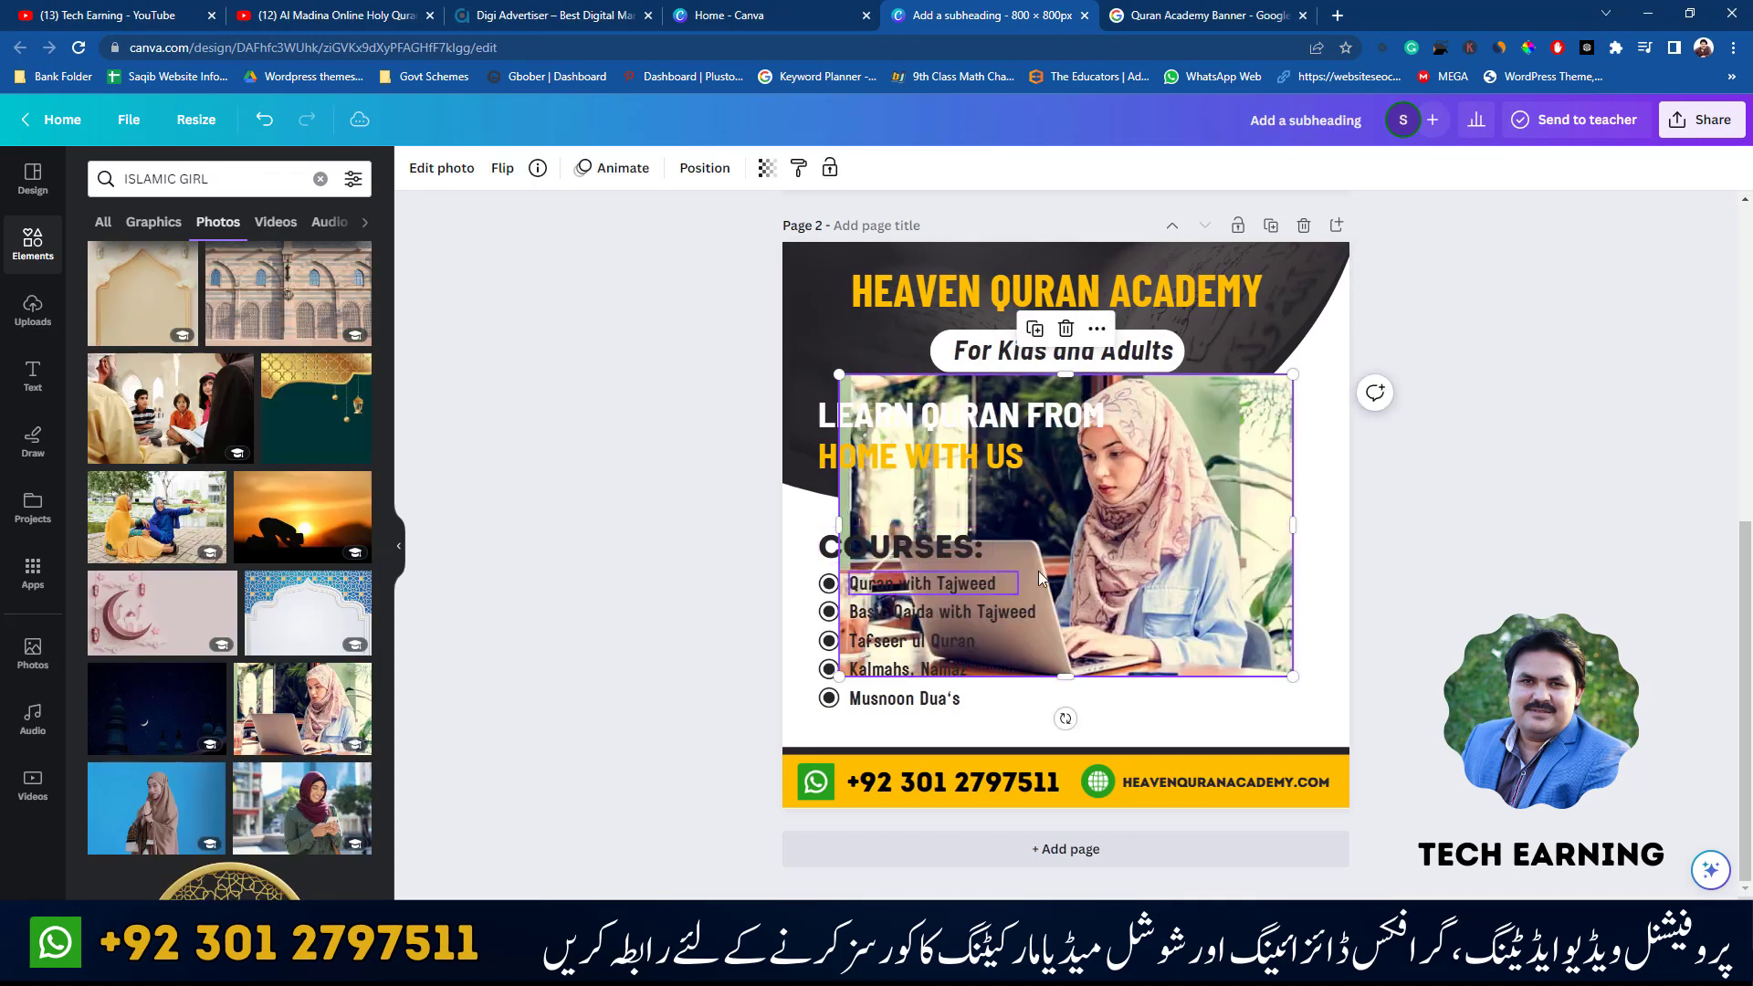
left_click_drag(1126, 572, 1202, 646)
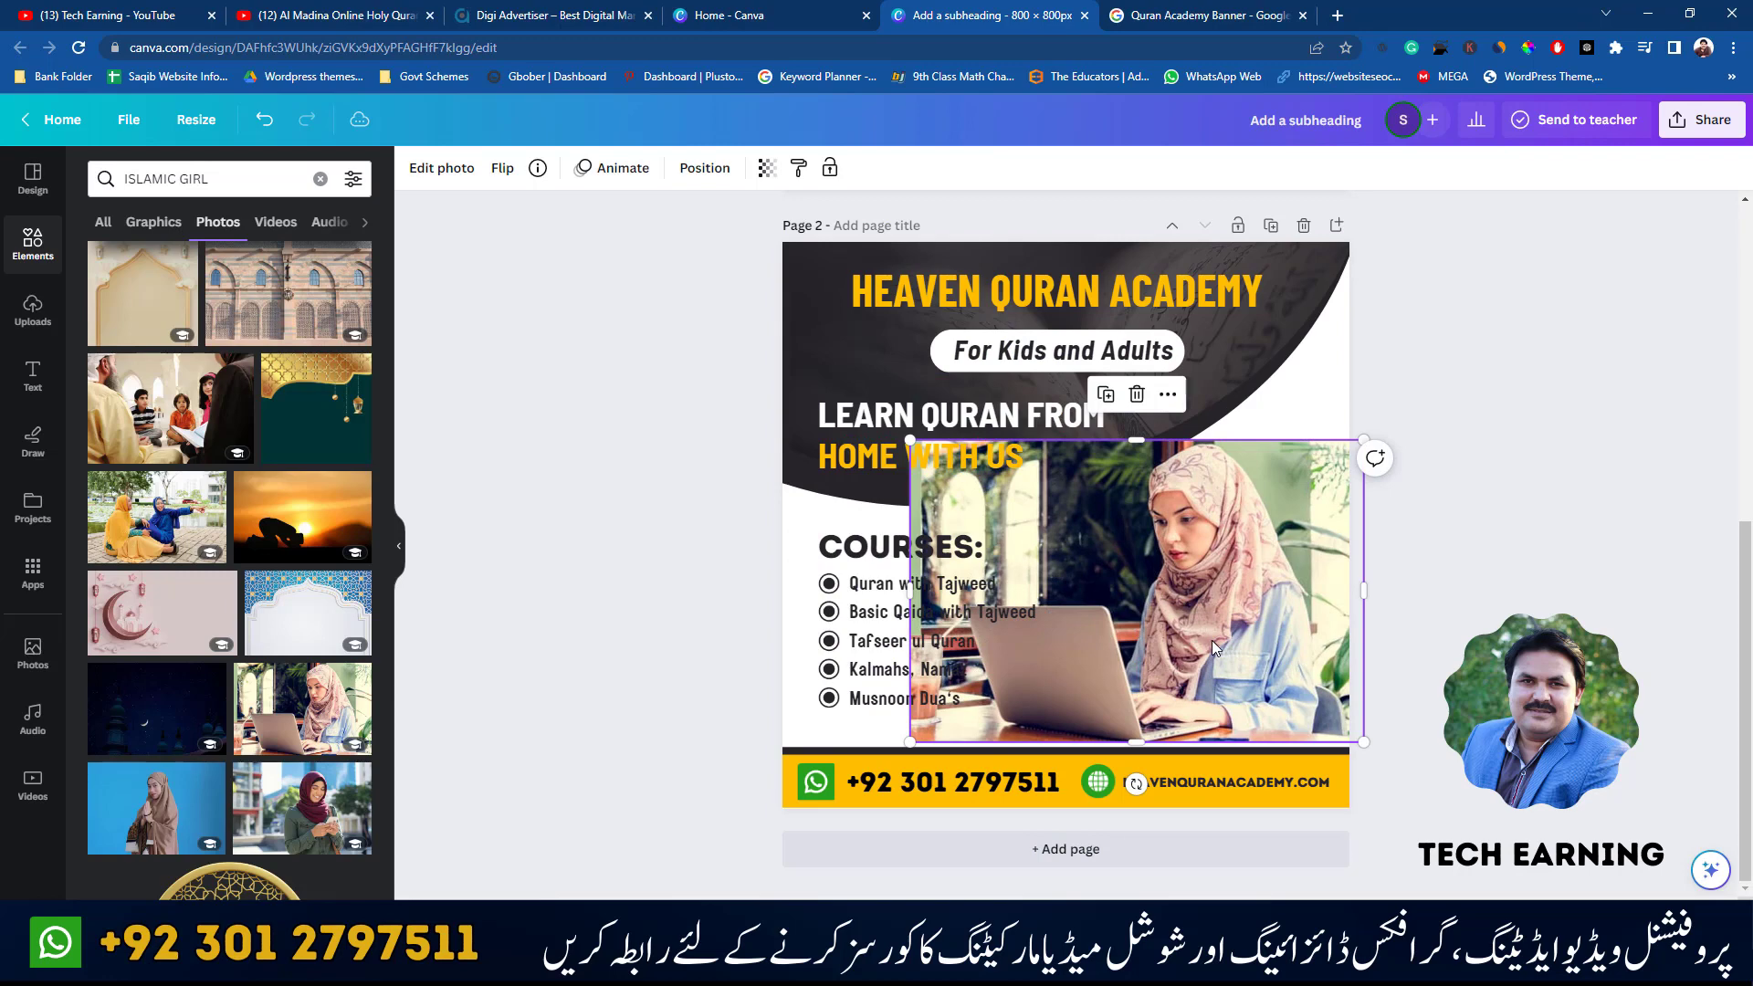
left_click(439, 170)
left_click(138, 315)
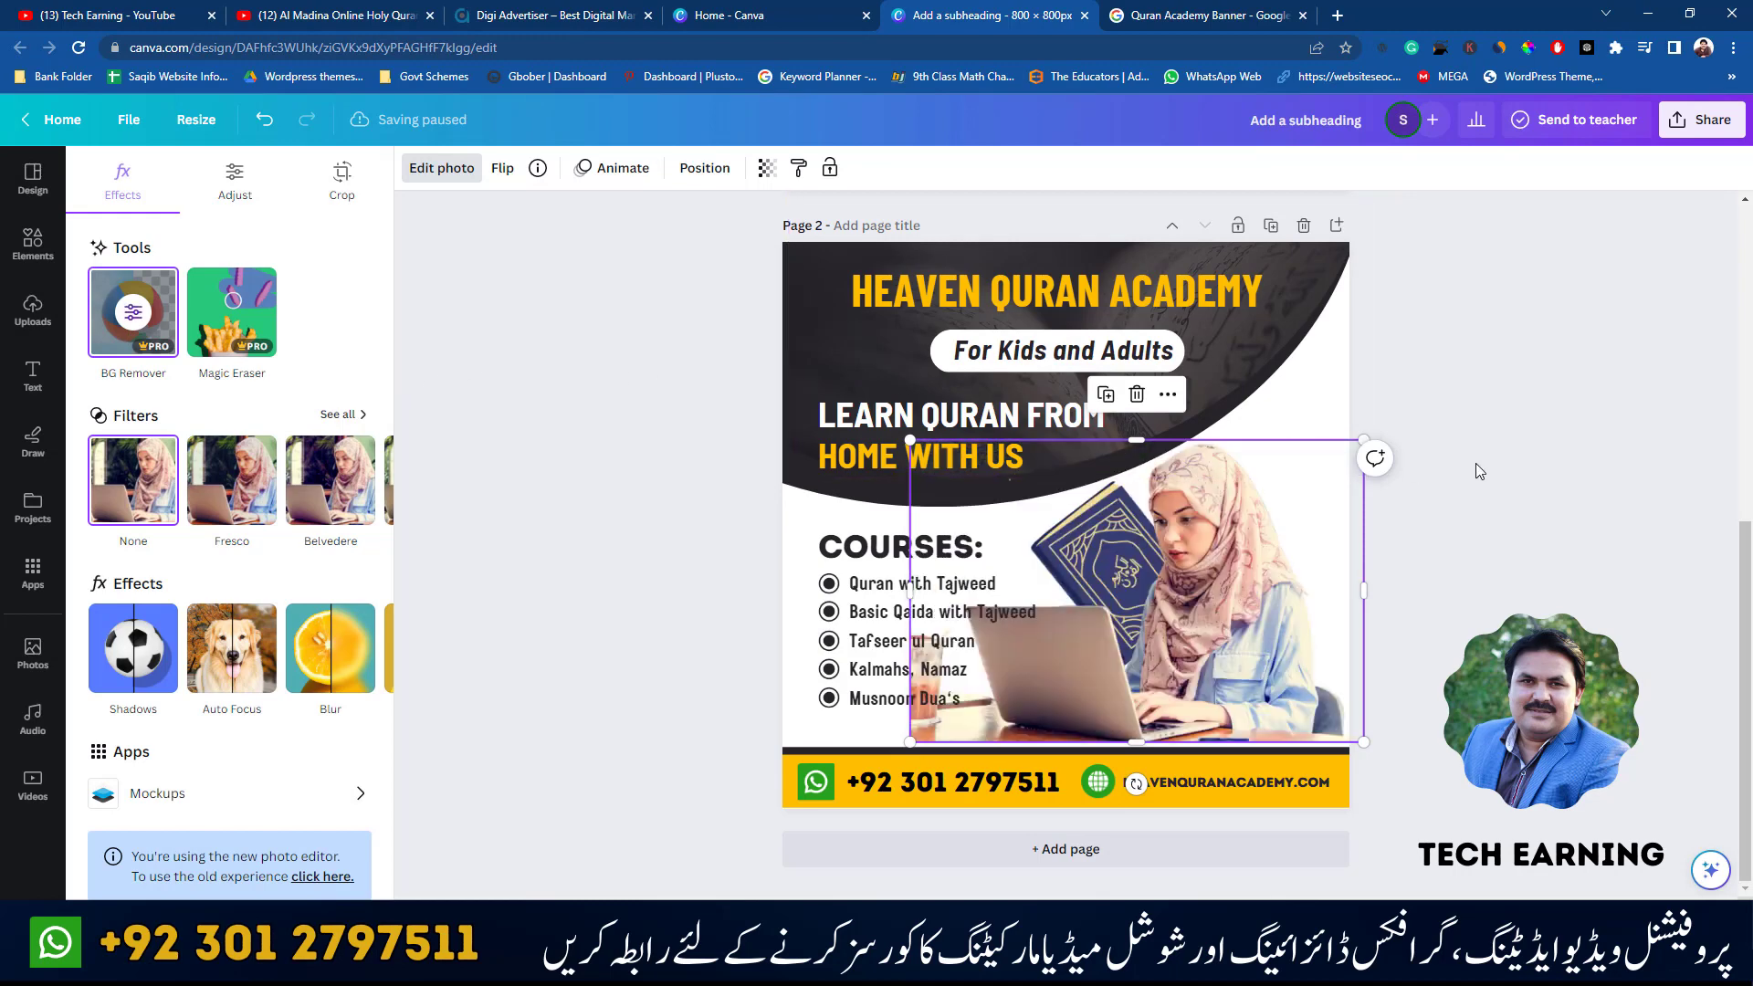
- Shrink the woman photo to about 441 × 294 and place it in the banner's lower-right corner, just above the yellow footer
left_click_drag(1274, 561, 1293, 561)
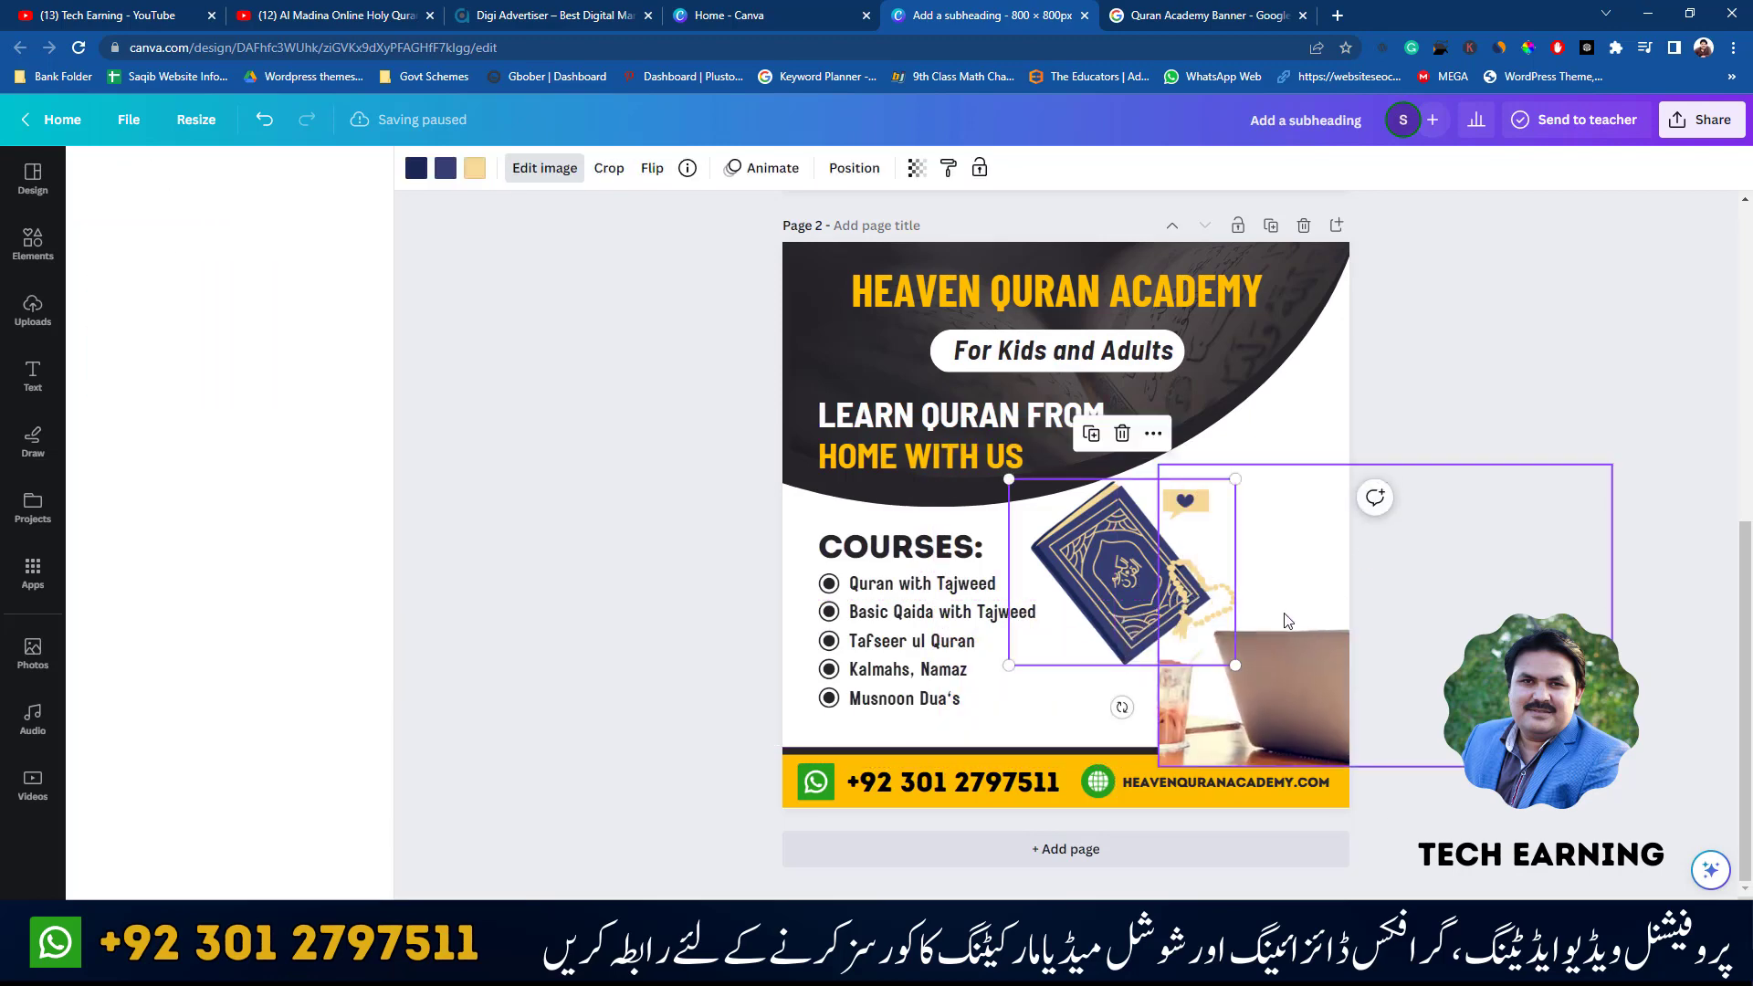
left_click_drag(1054, 592, 1012, 594)
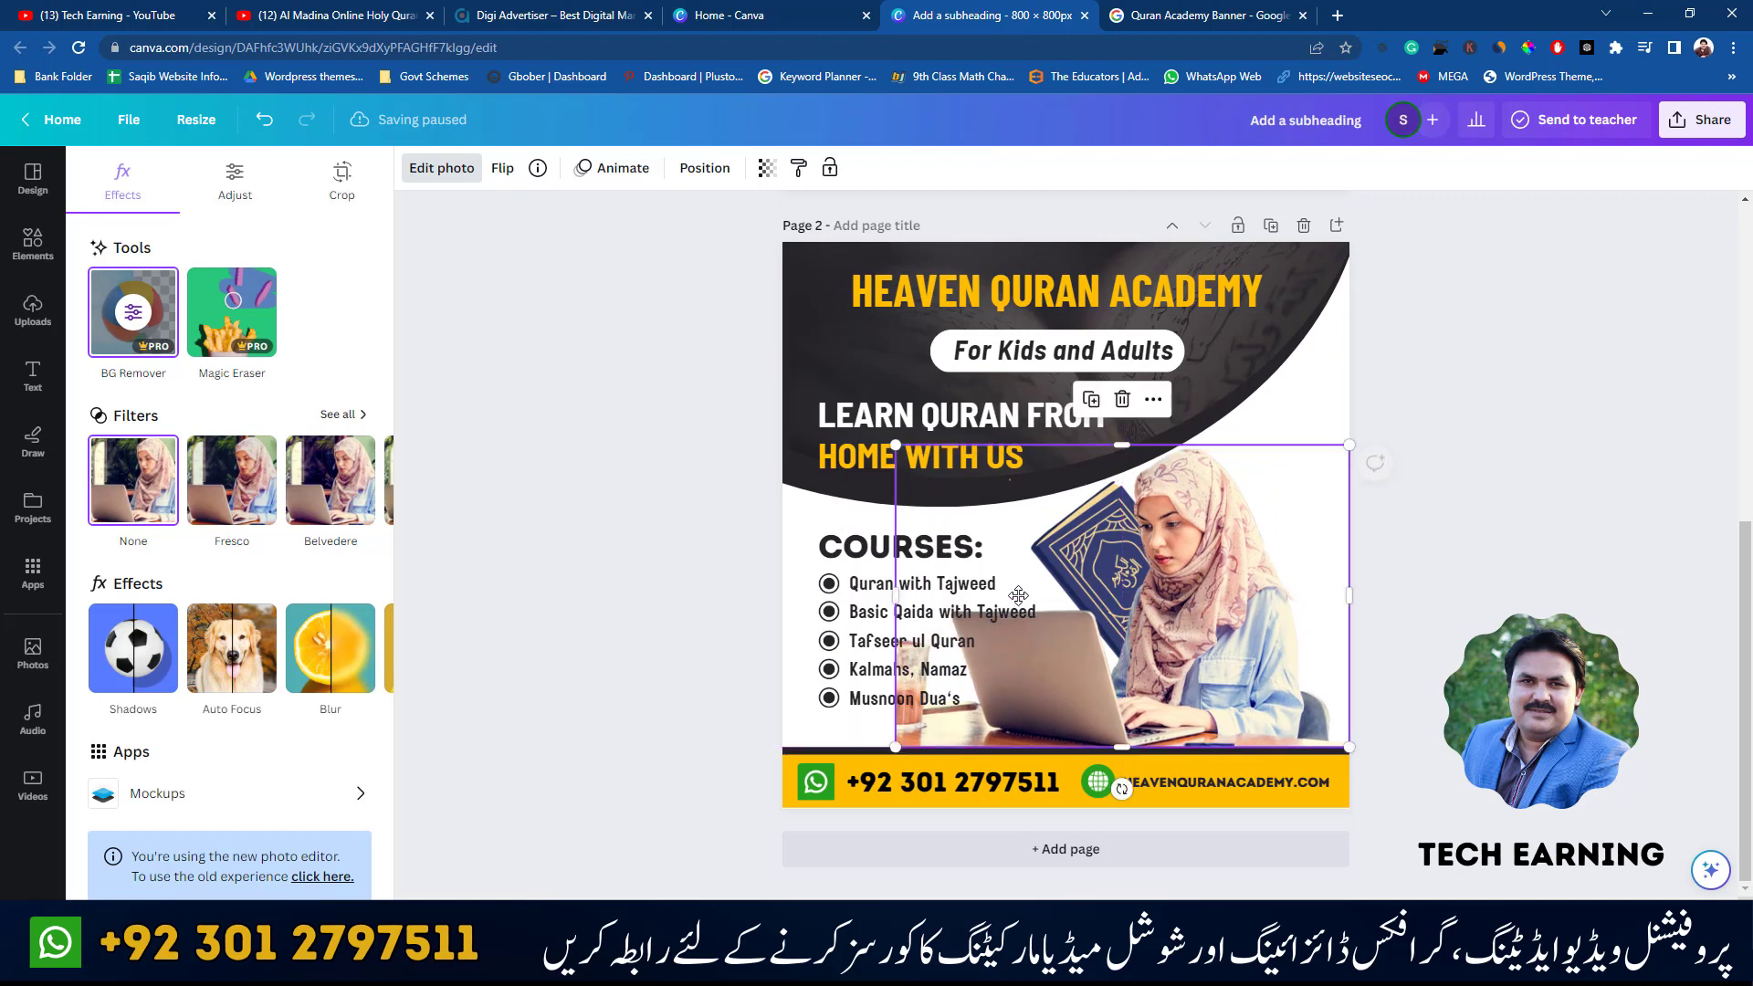
left_click_drag(891, 449, 1036, 539)
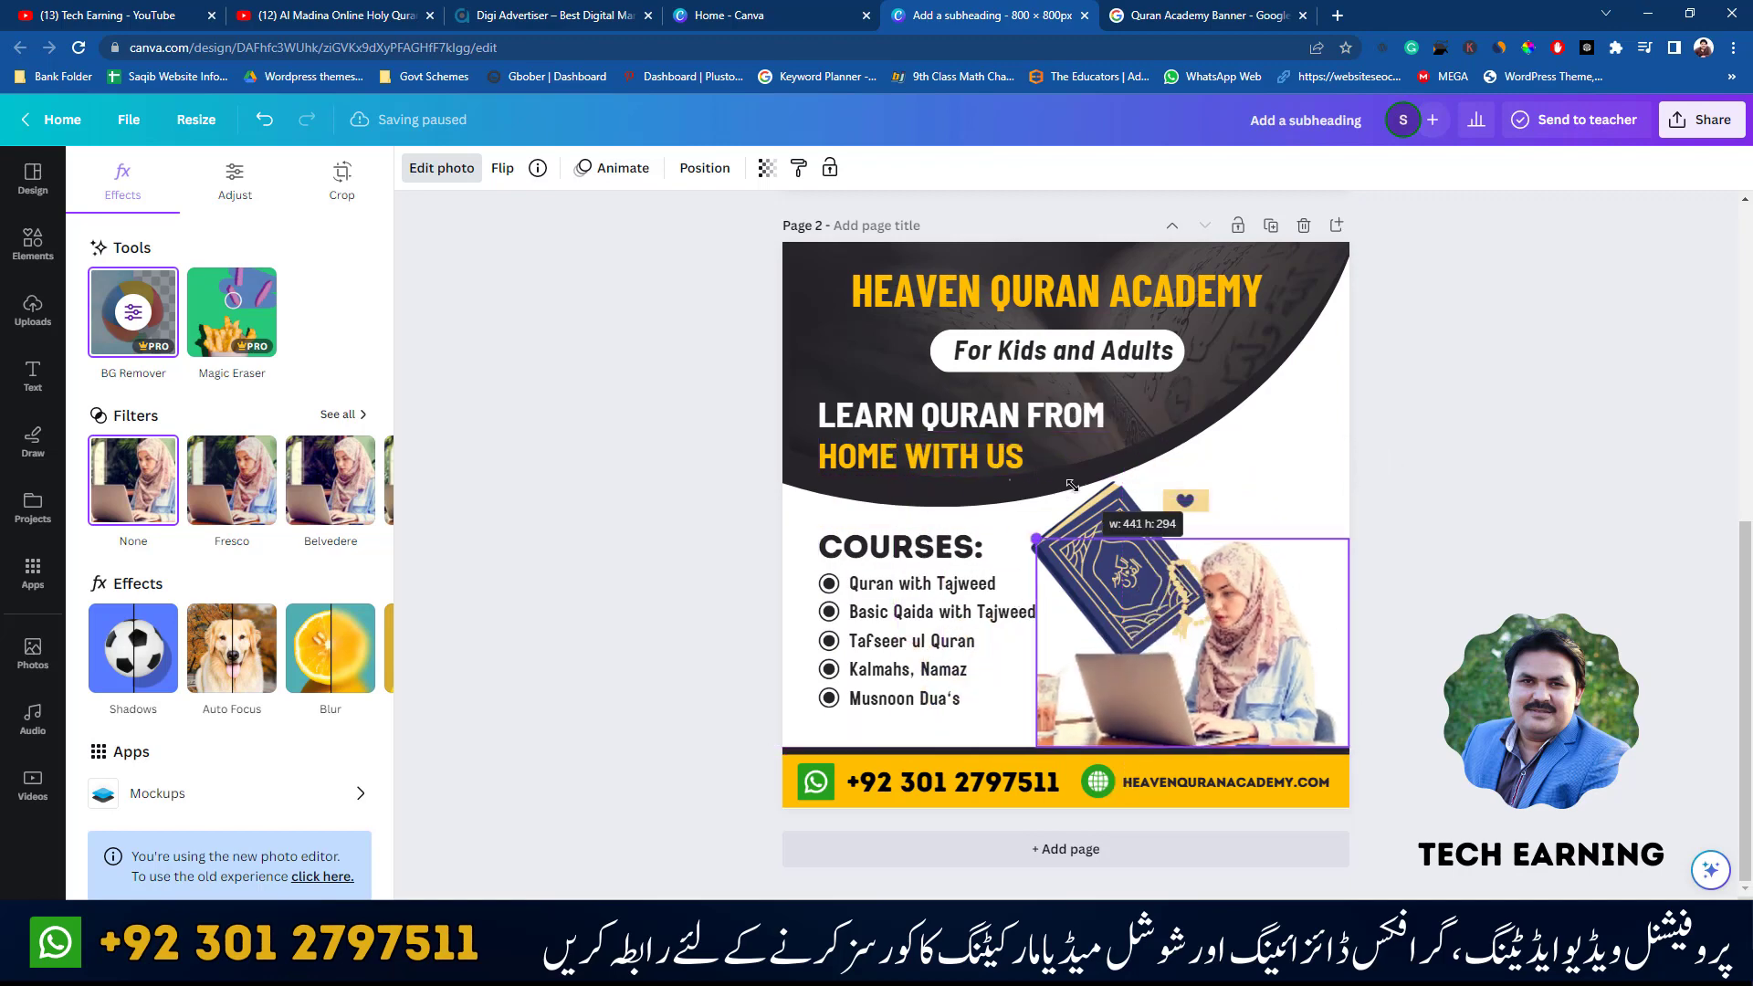
left_click(441, 167)
- Tilt the blue Quran graphic the opposite way and shrink it to about 229 × 189, above the laptop
left_click_drag(1123, 500, 1104, 479)
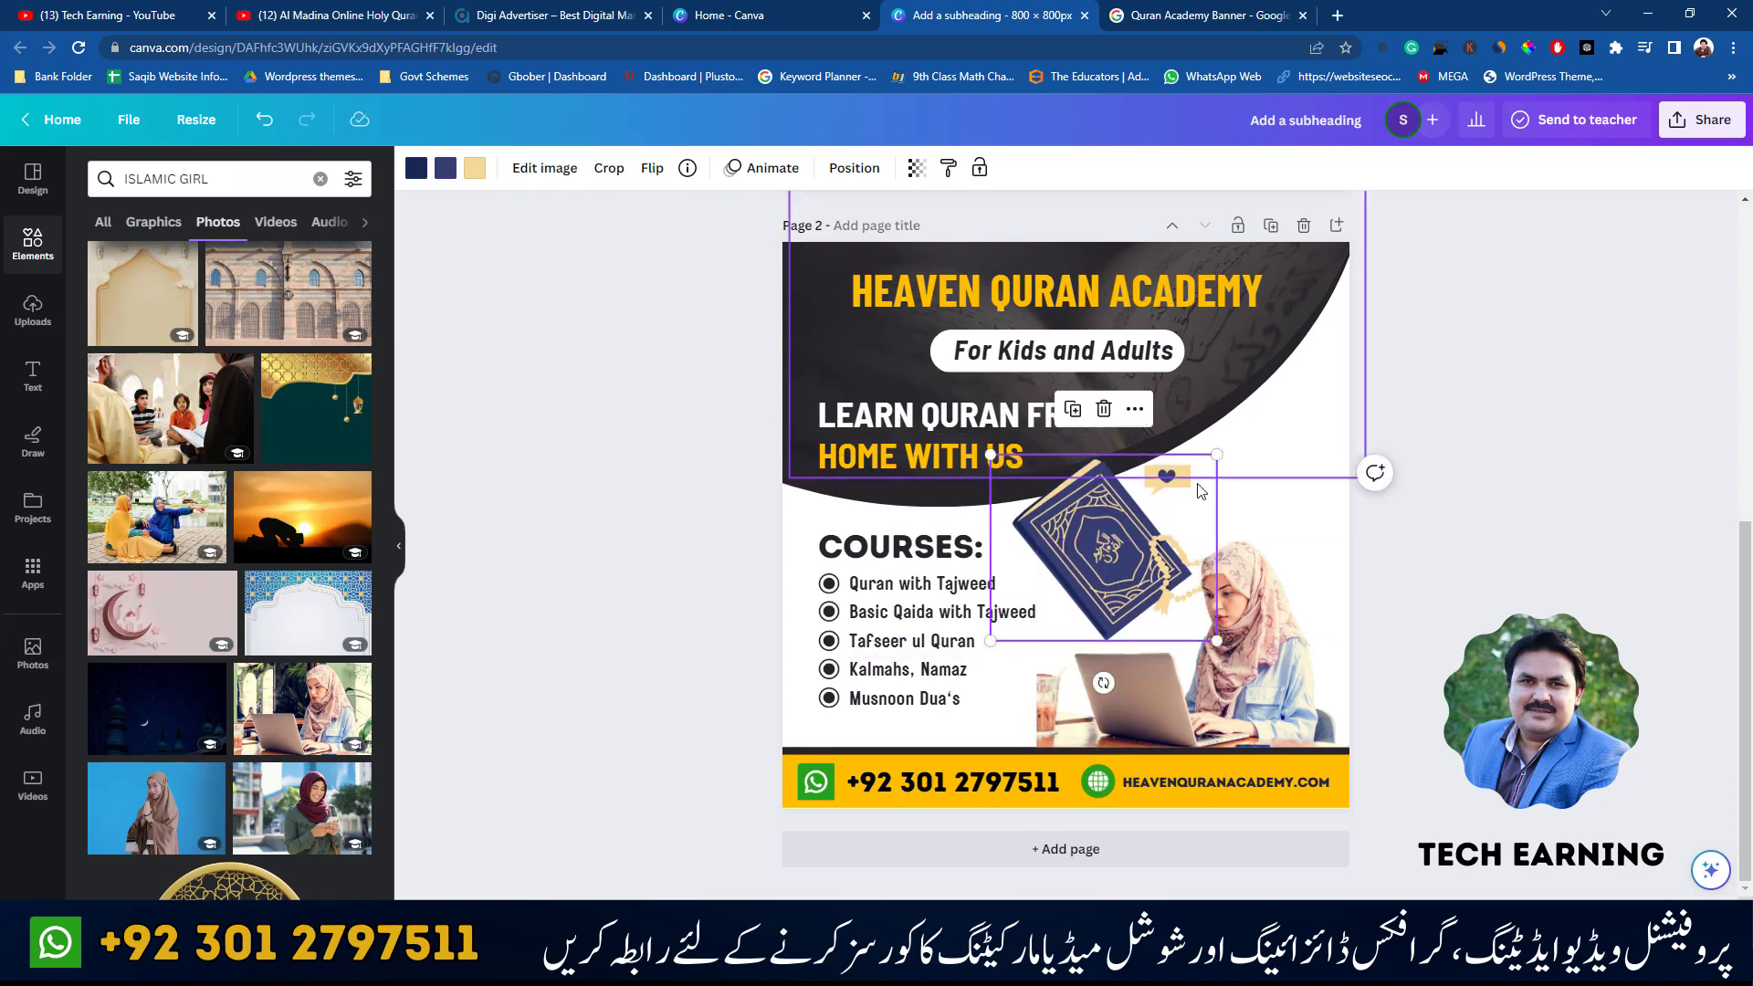
left_click_drag(1102, 683, 836, 636)
left_click_drag(1105, 504, 1131, 481)
left_click_drag(1172, 390, 1161, 481)
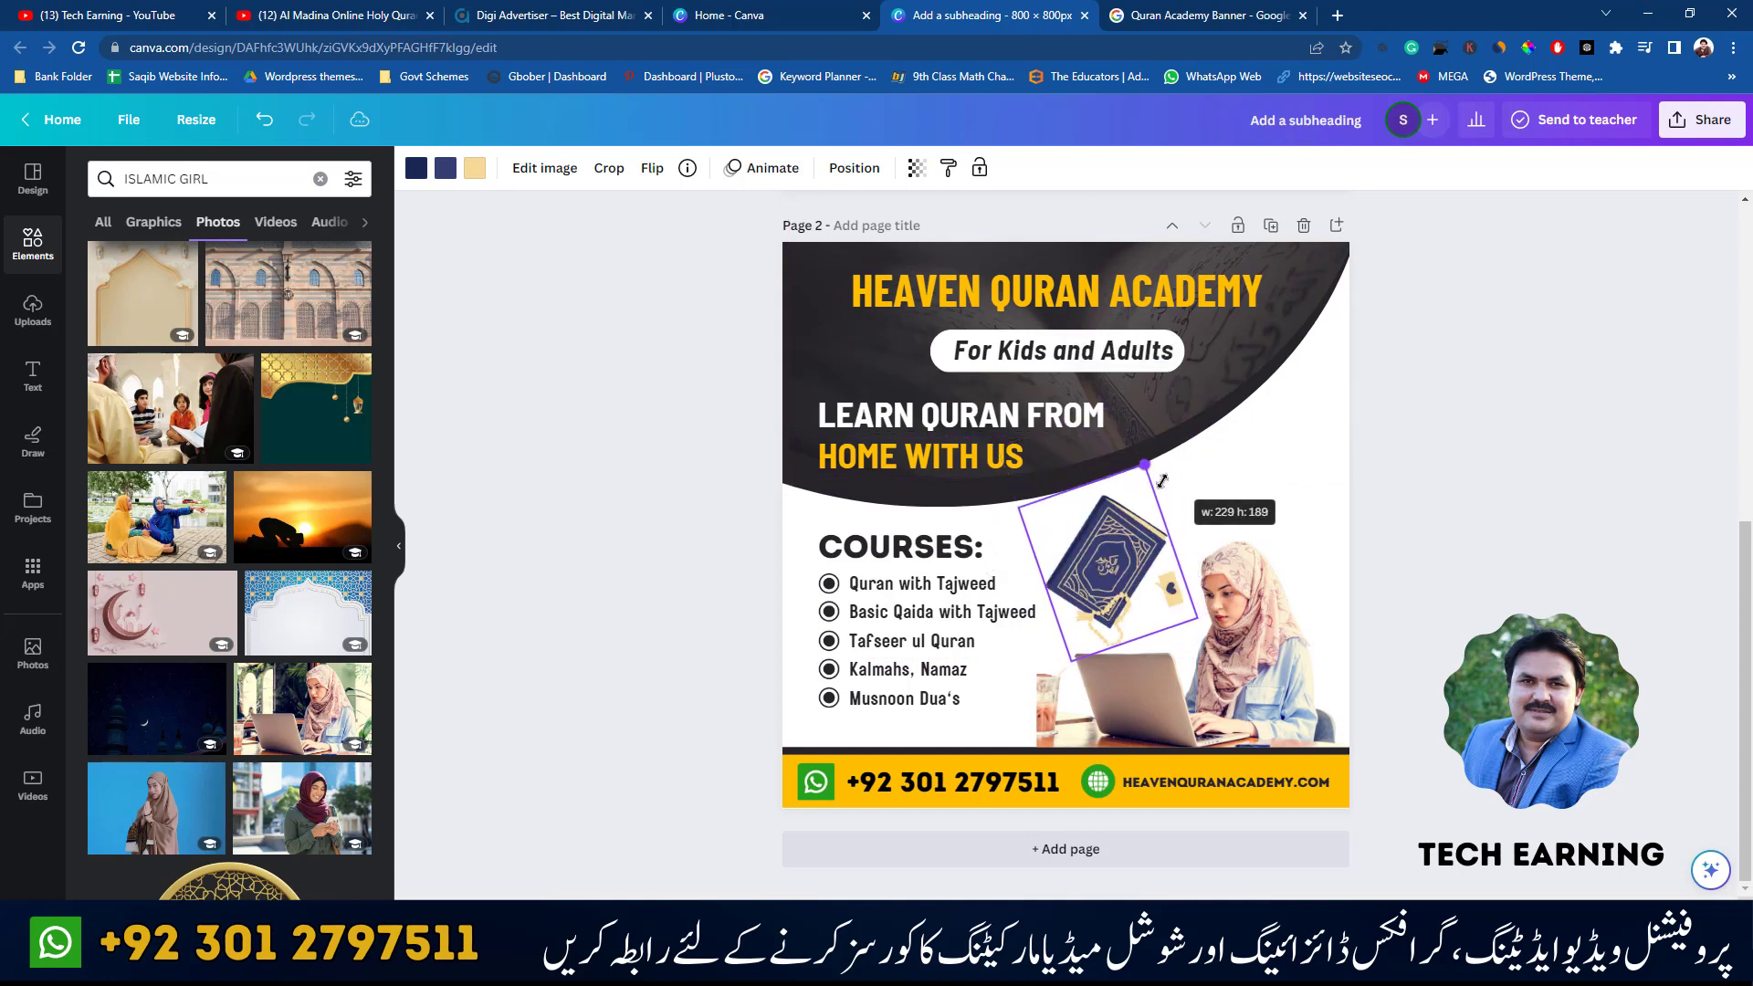
left_click(1379, 489)
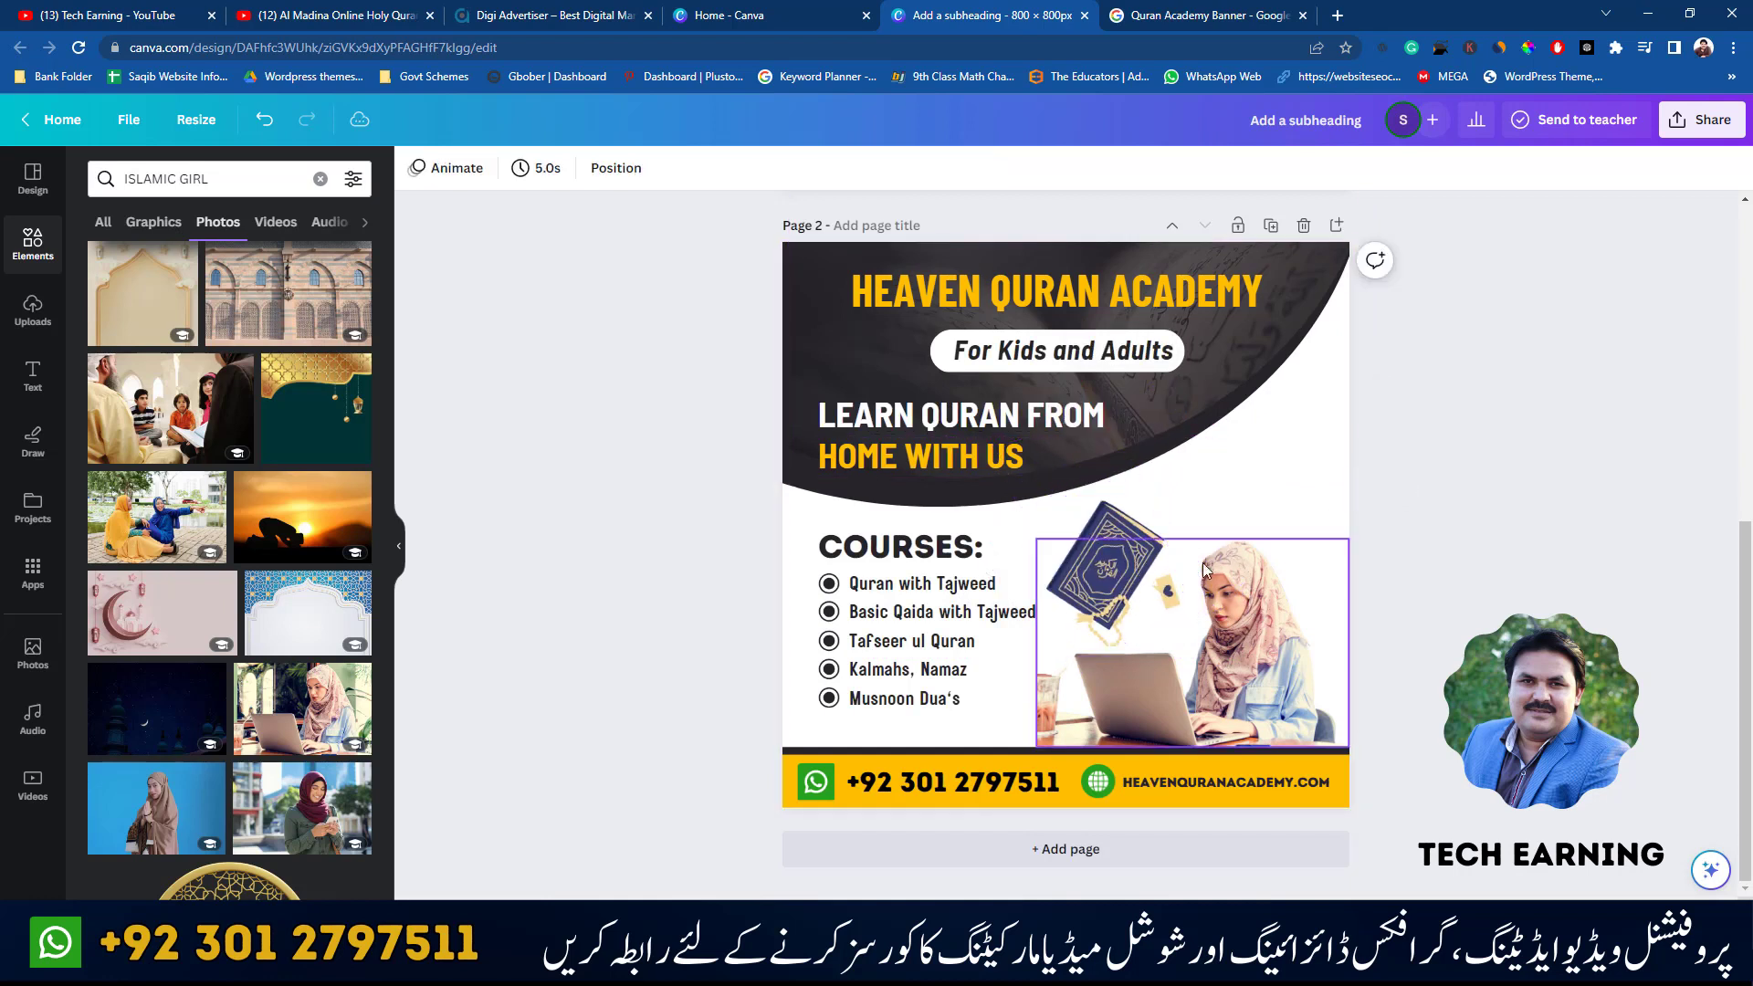
- Raise the Quran graphic, then slightly enlarge the woman photo and crop the drink glass off its left side
left_click_drag(1137, 553, 1133, 479)
key("ctrl+z")
left_click(1257, 631)
left_click_drag(1037, 536, 1027, 535)
left_click_drag(1024, 636, 1062, 636)
left_click(1386, 611)
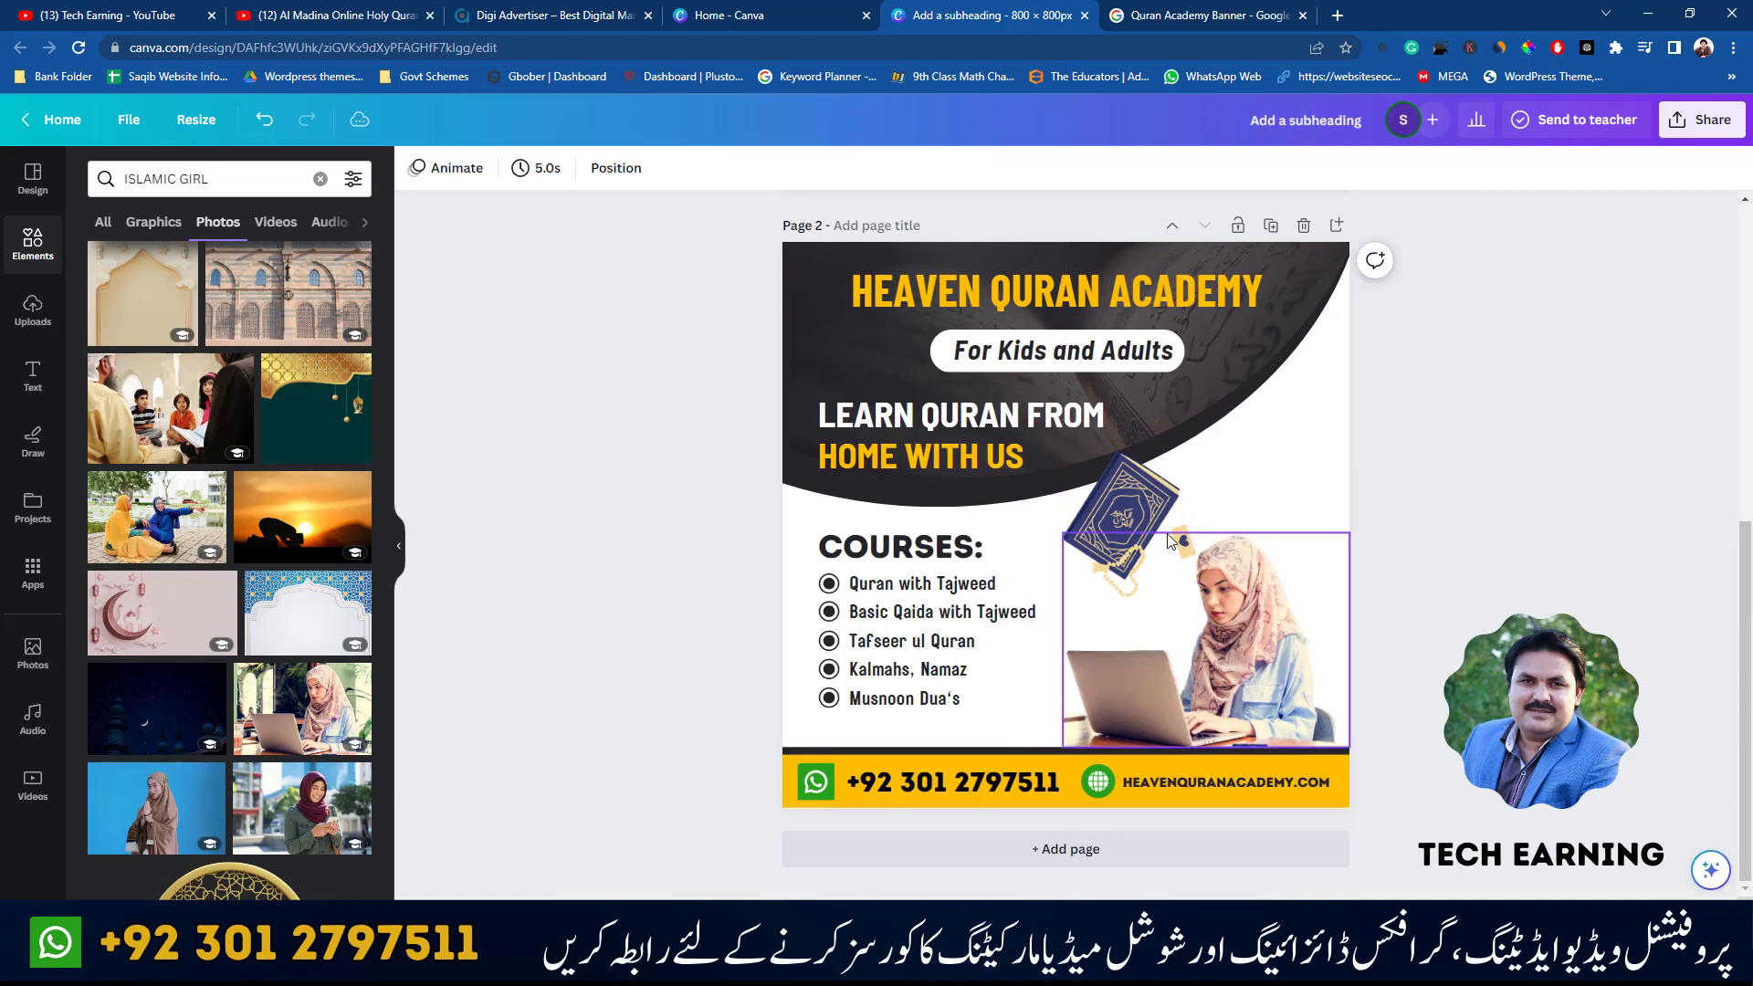
- Shift the Quran graphic slightly left over the header curve and enlarge it a little
left_click_drag(1145, 516, 1112, 512)
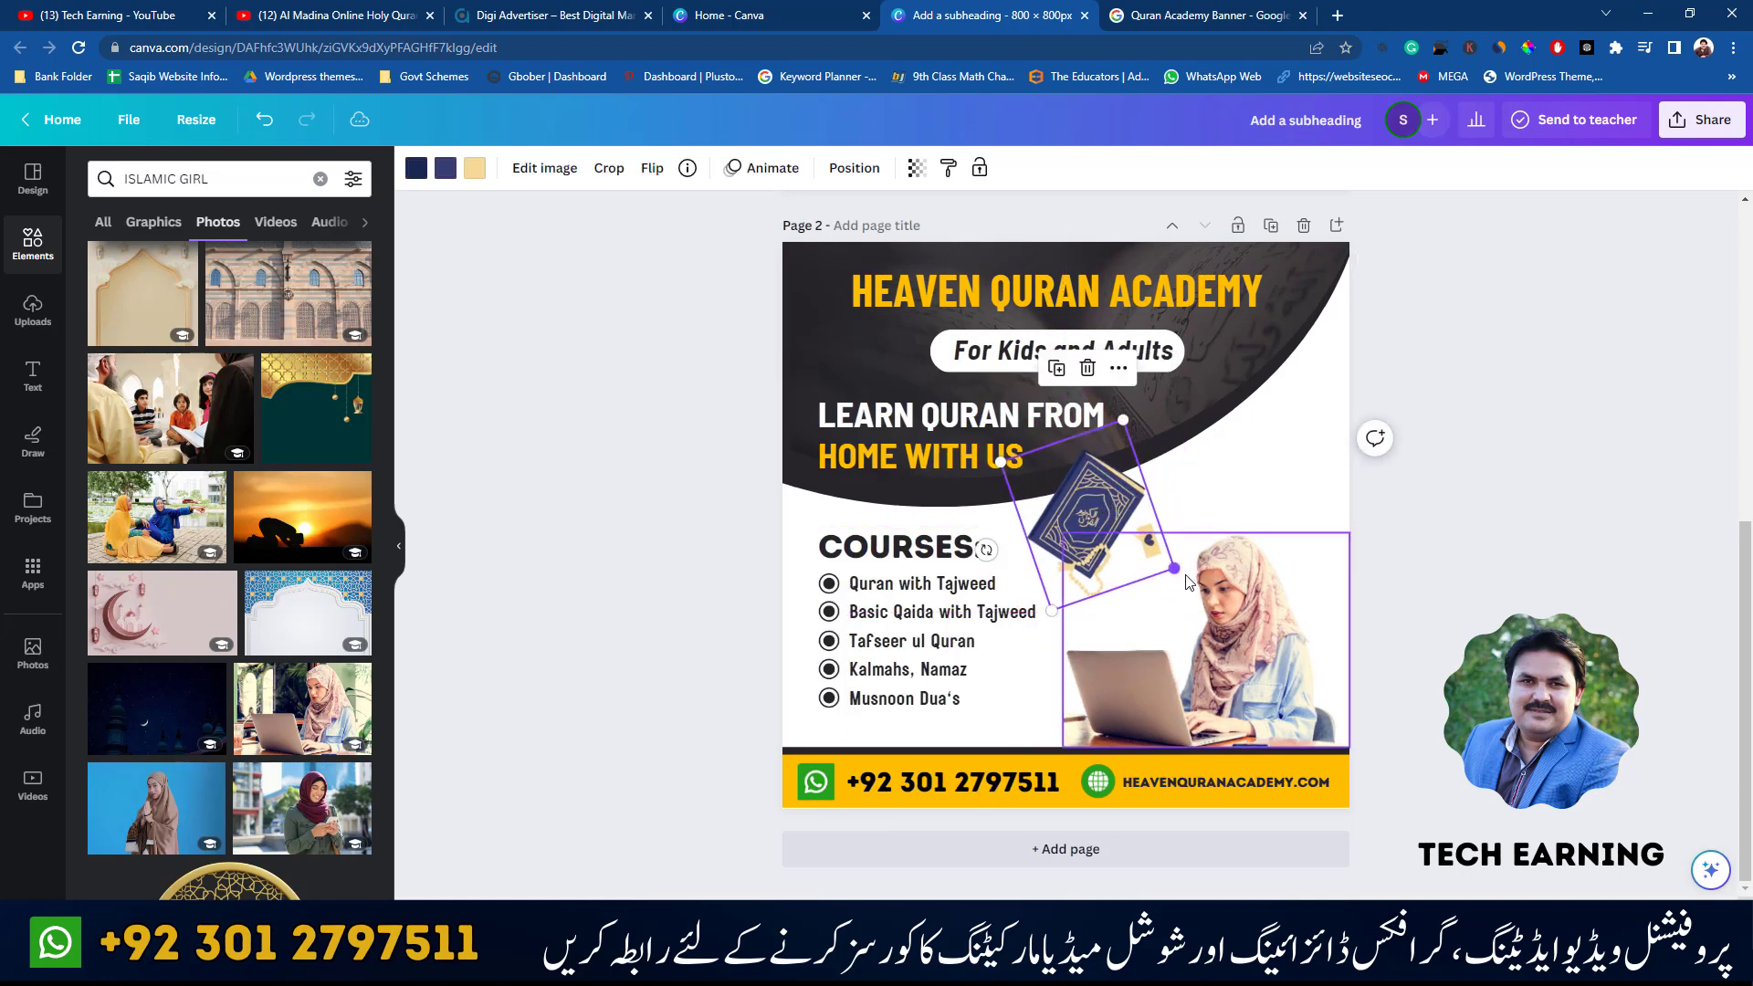
left_click_drag(1174, 569, 1189, 577)
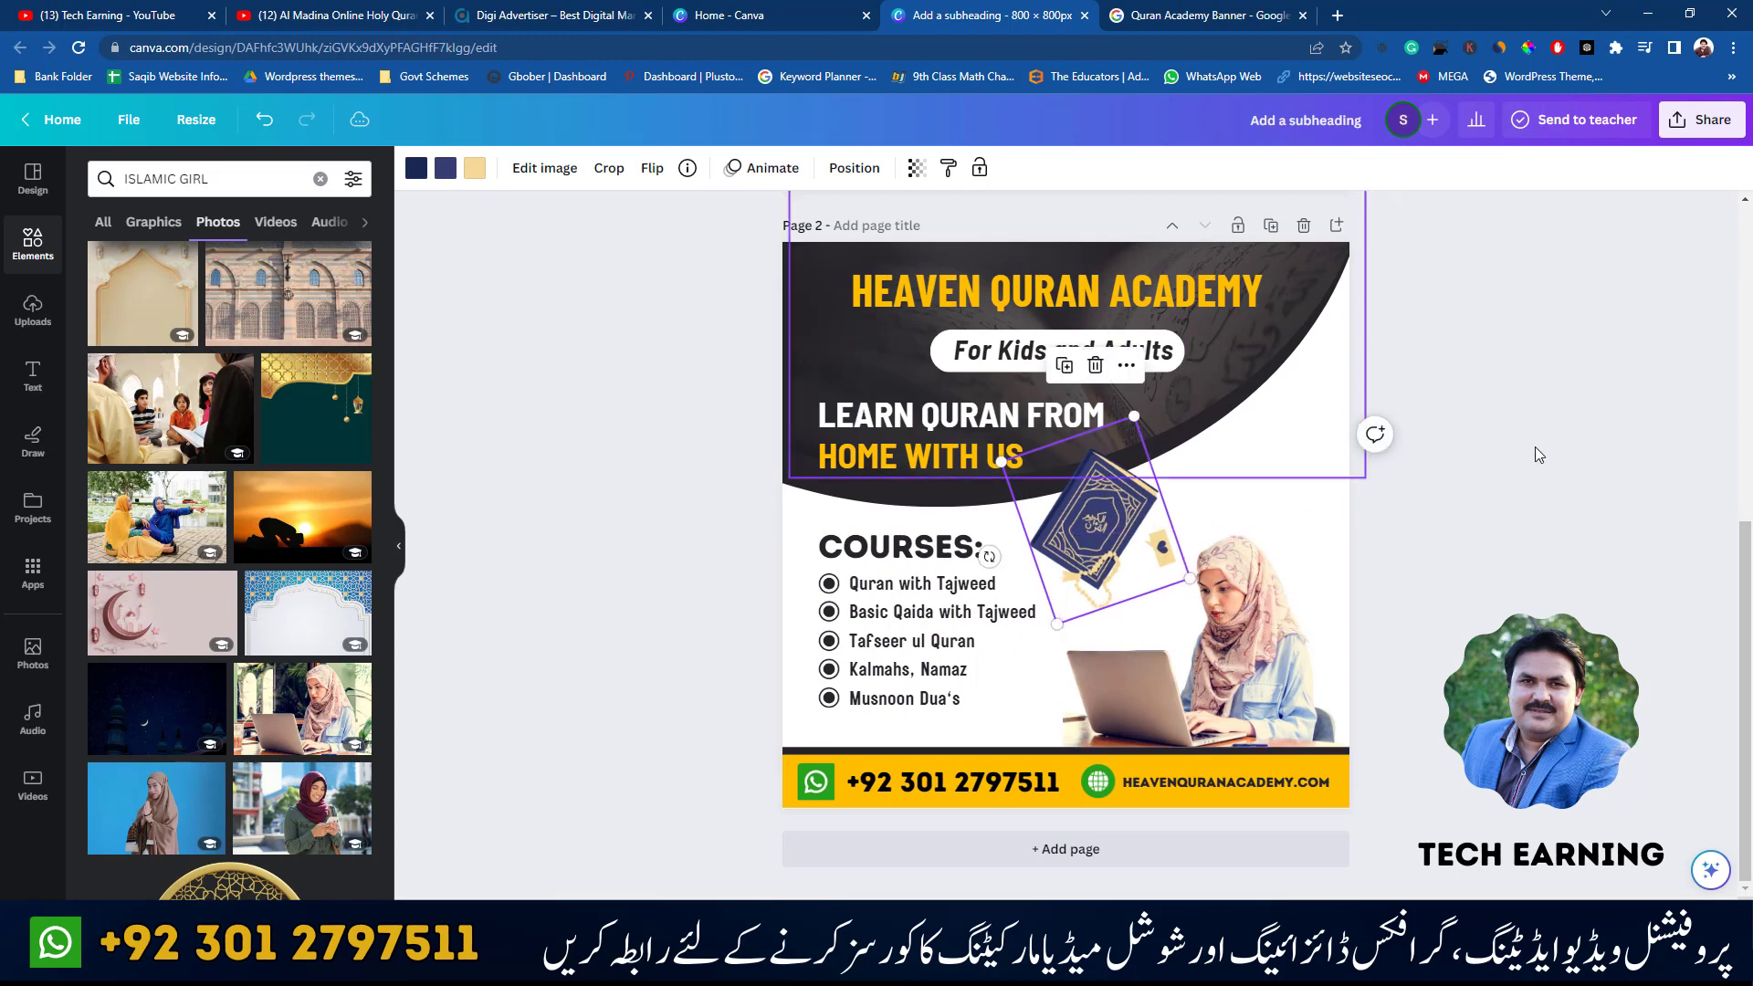
left_click(1535, 446)
left_click_drag(1142, 521, 1137, 524)
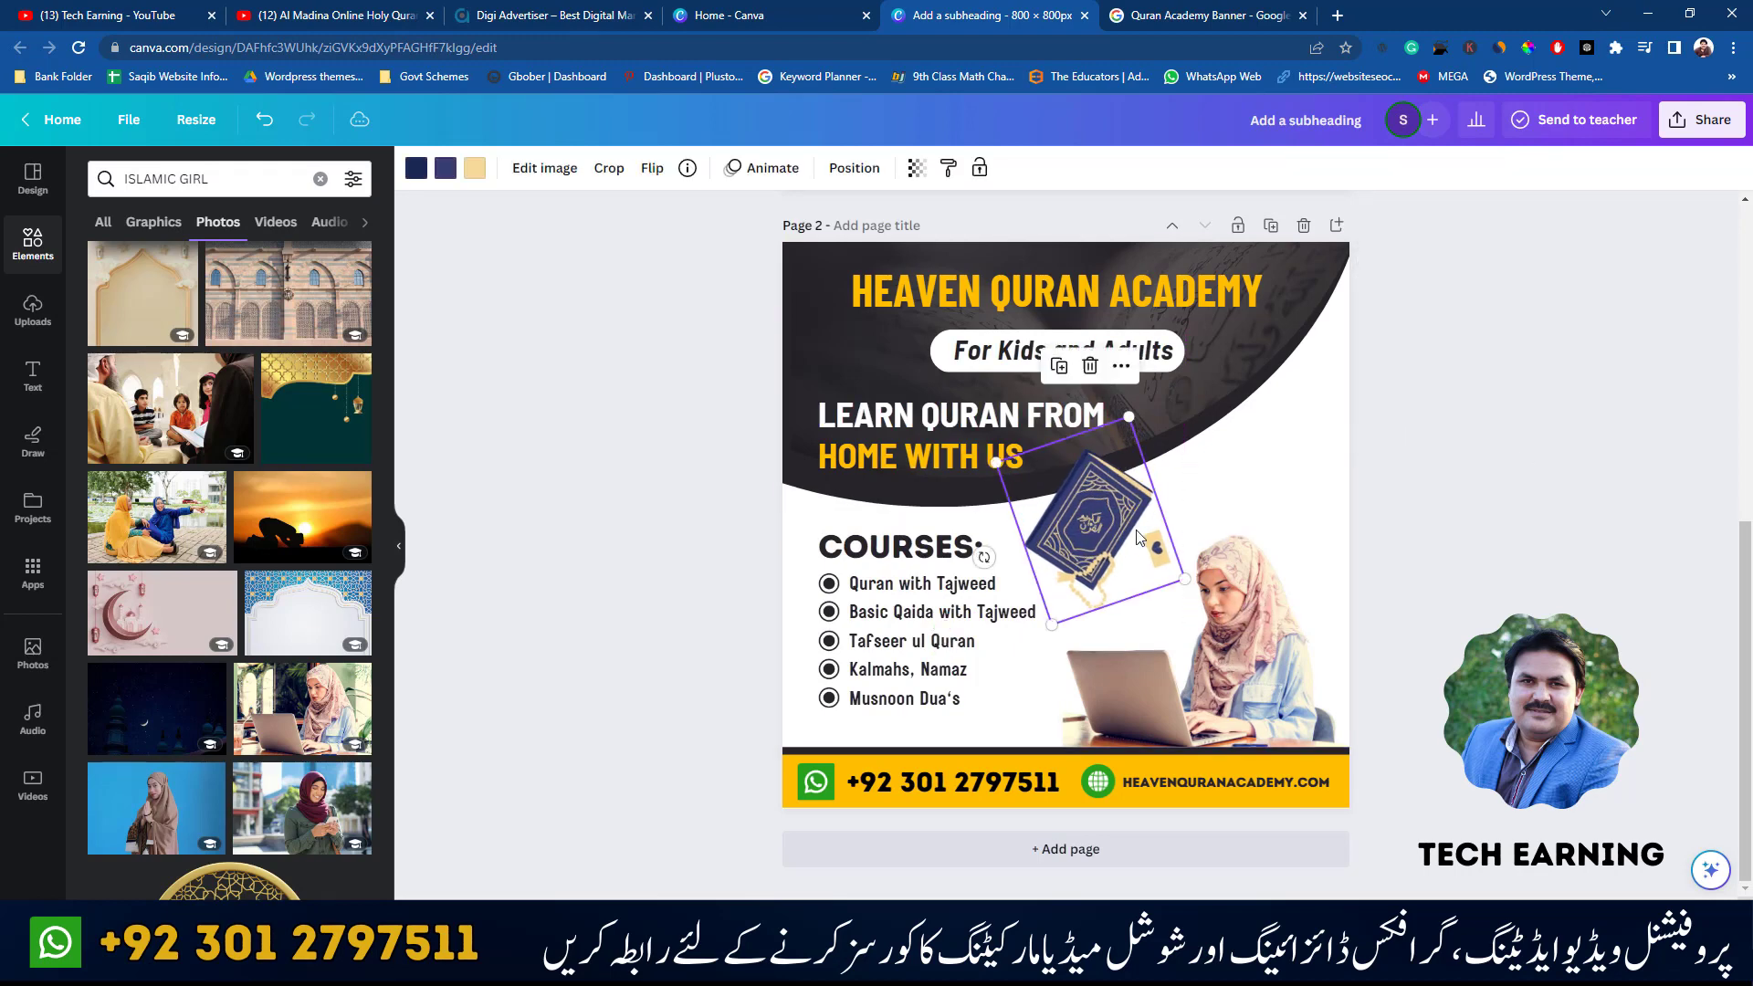
- Change the text colour of the COURSES heading and all five course names to black
left_click_drag(688, 554, 897, 711)
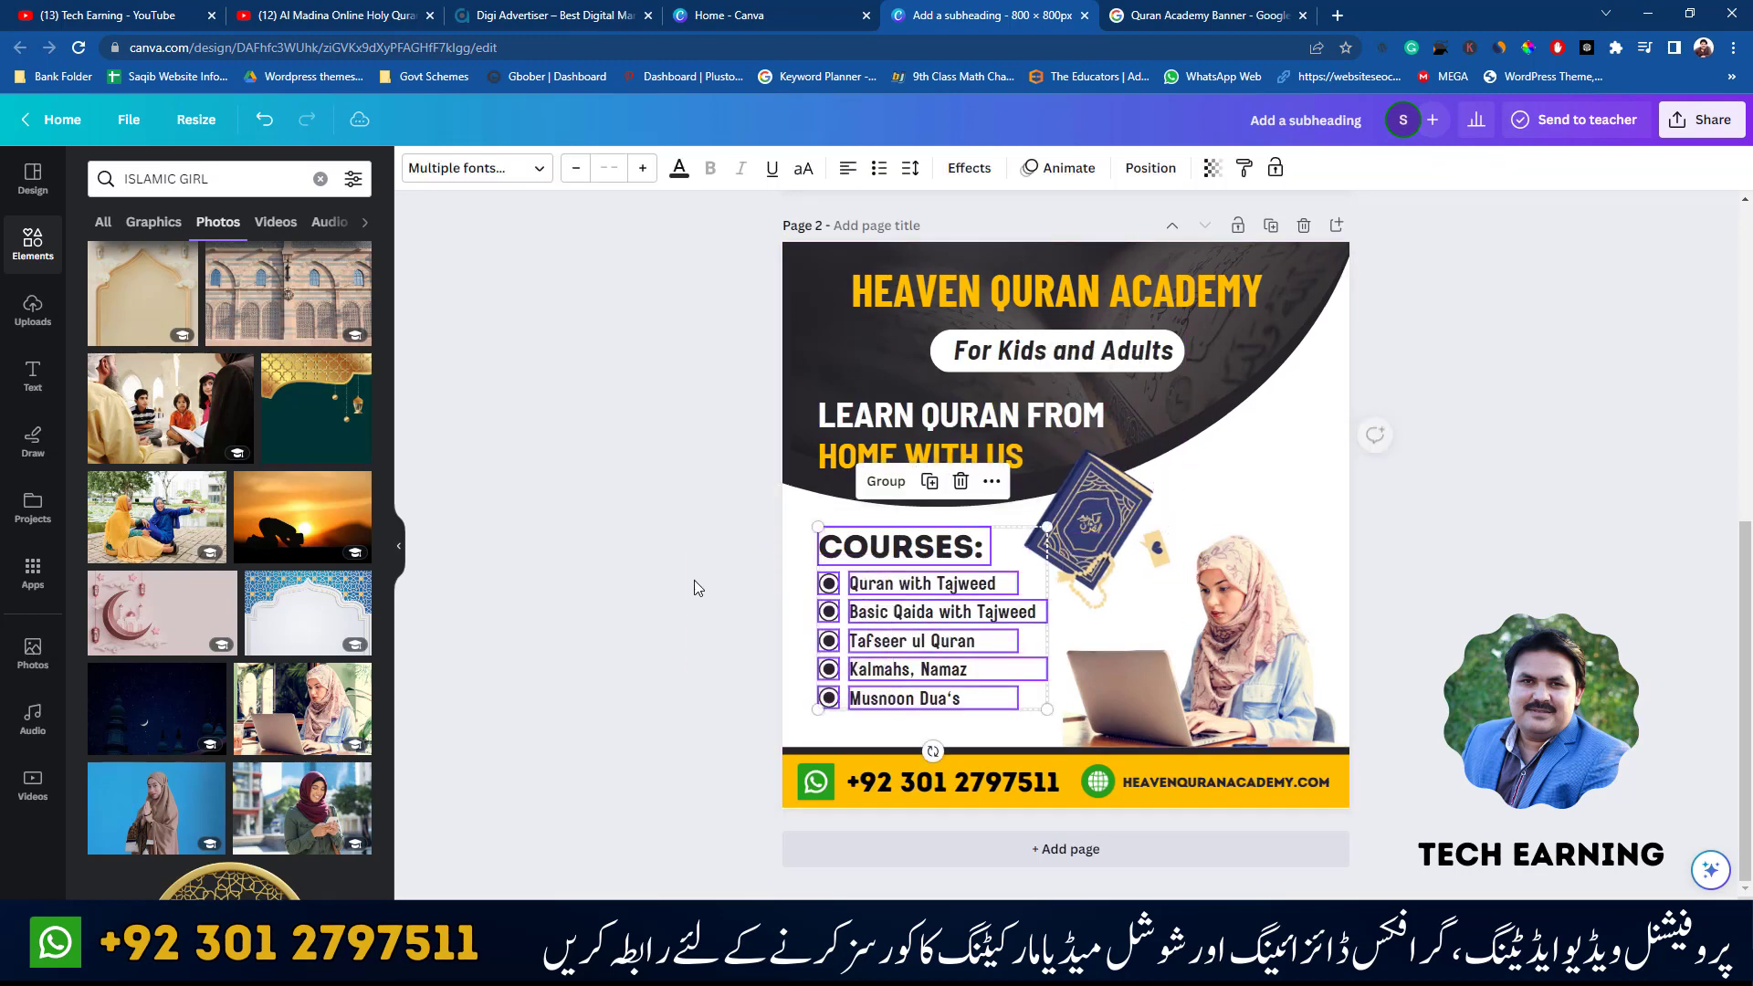
left_click(696, 587)
left_click_drag(738, 542, 1015, 705)
left_click(680, 175)
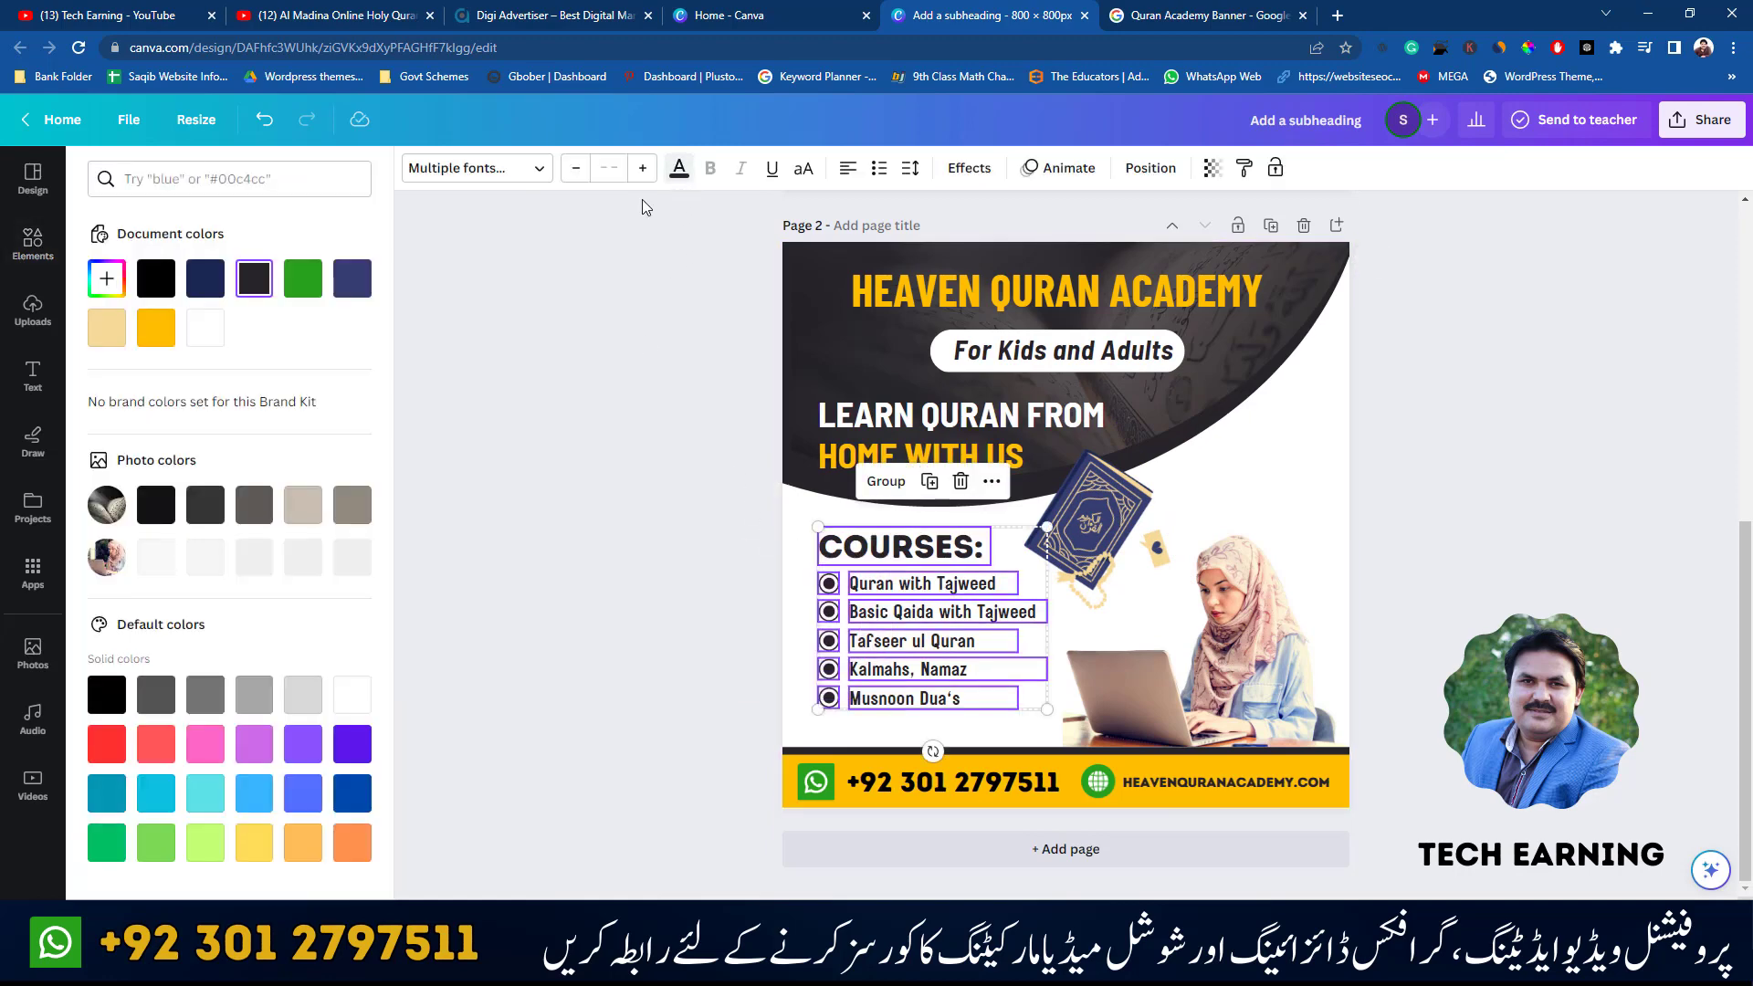
left_click(737, 569)
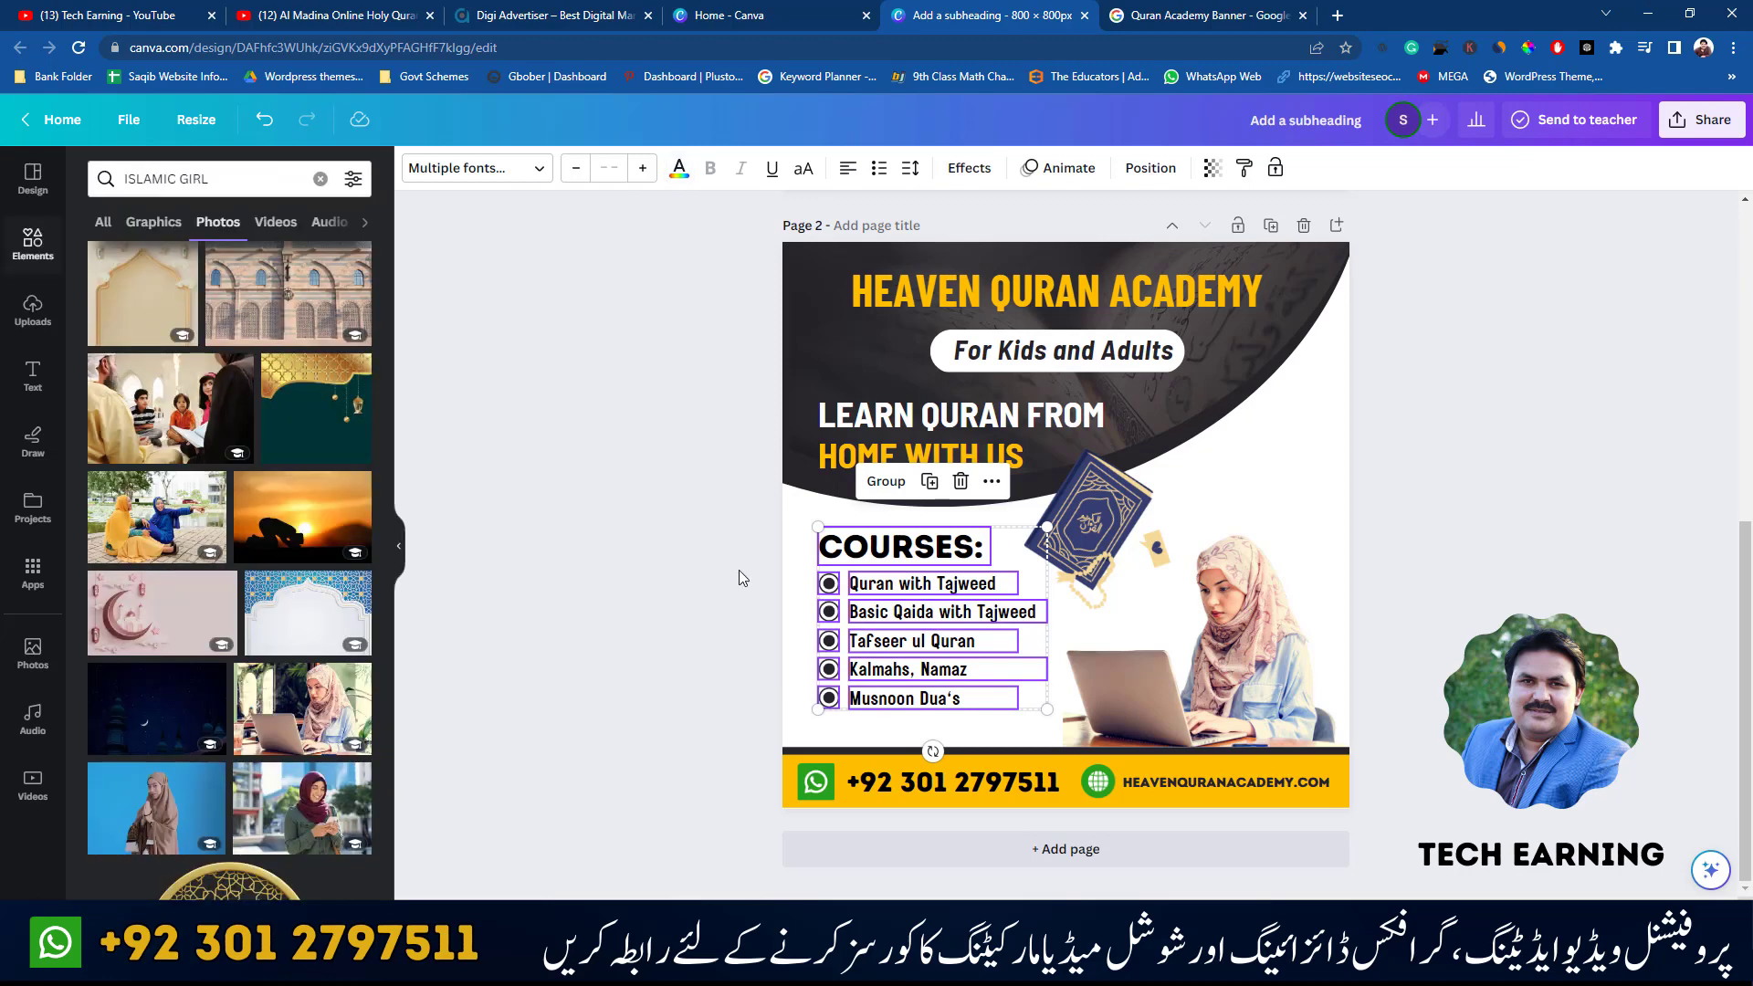
left_click(1530, 504)
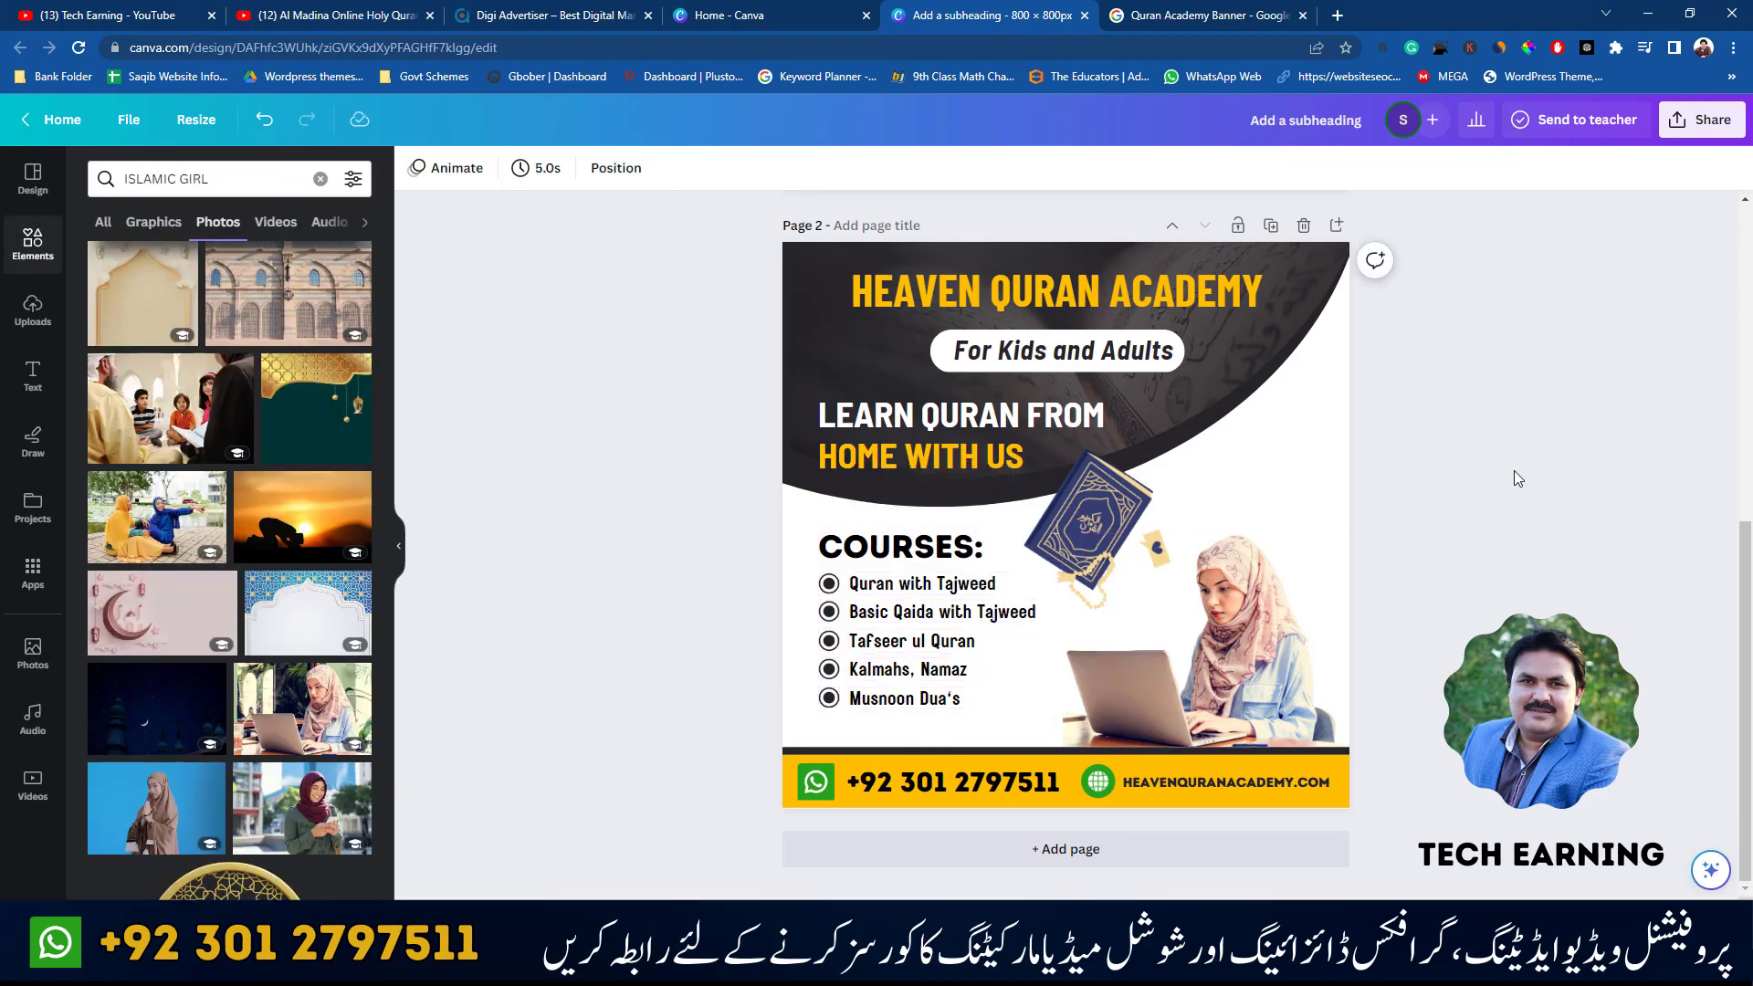
- Nudge the Quran graphic slightly up and enlarge it to about 263 × 216
mouse_move(1103, 523)
left_mouse_down()
mouse_move(1114, 429)
mouse_move(1098, 509)
left_mouse_up()
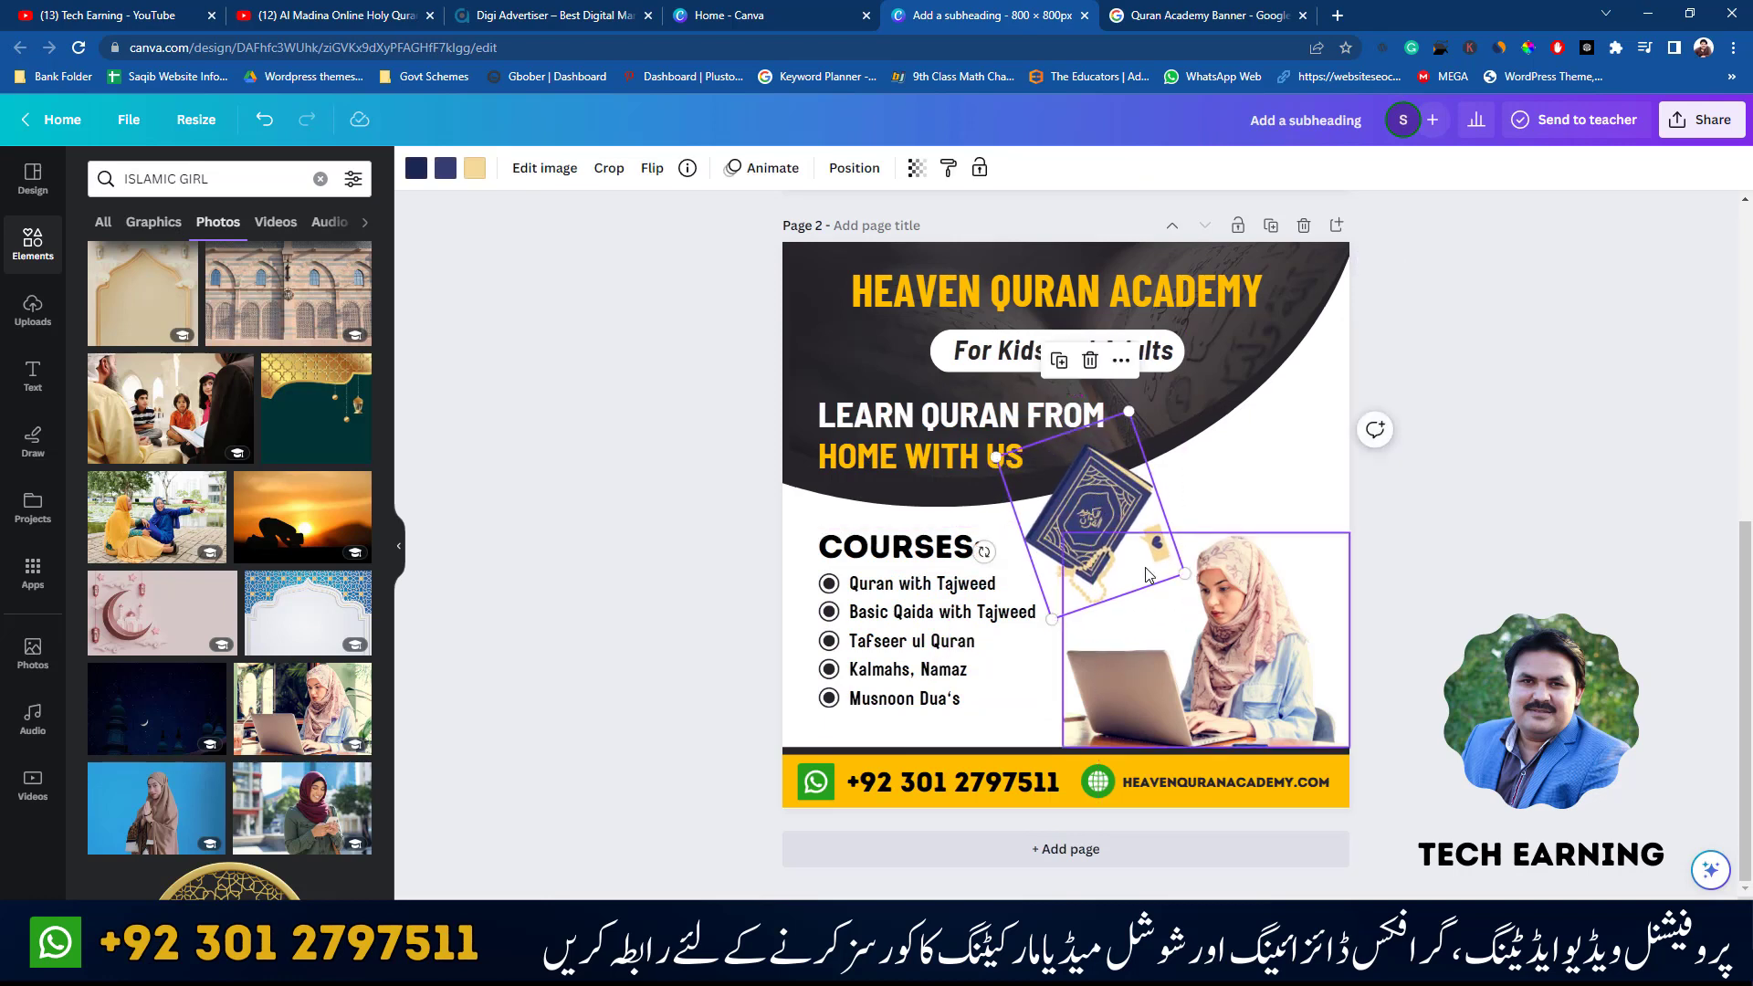
left_click_drag(1183, 574, 1194, 584)
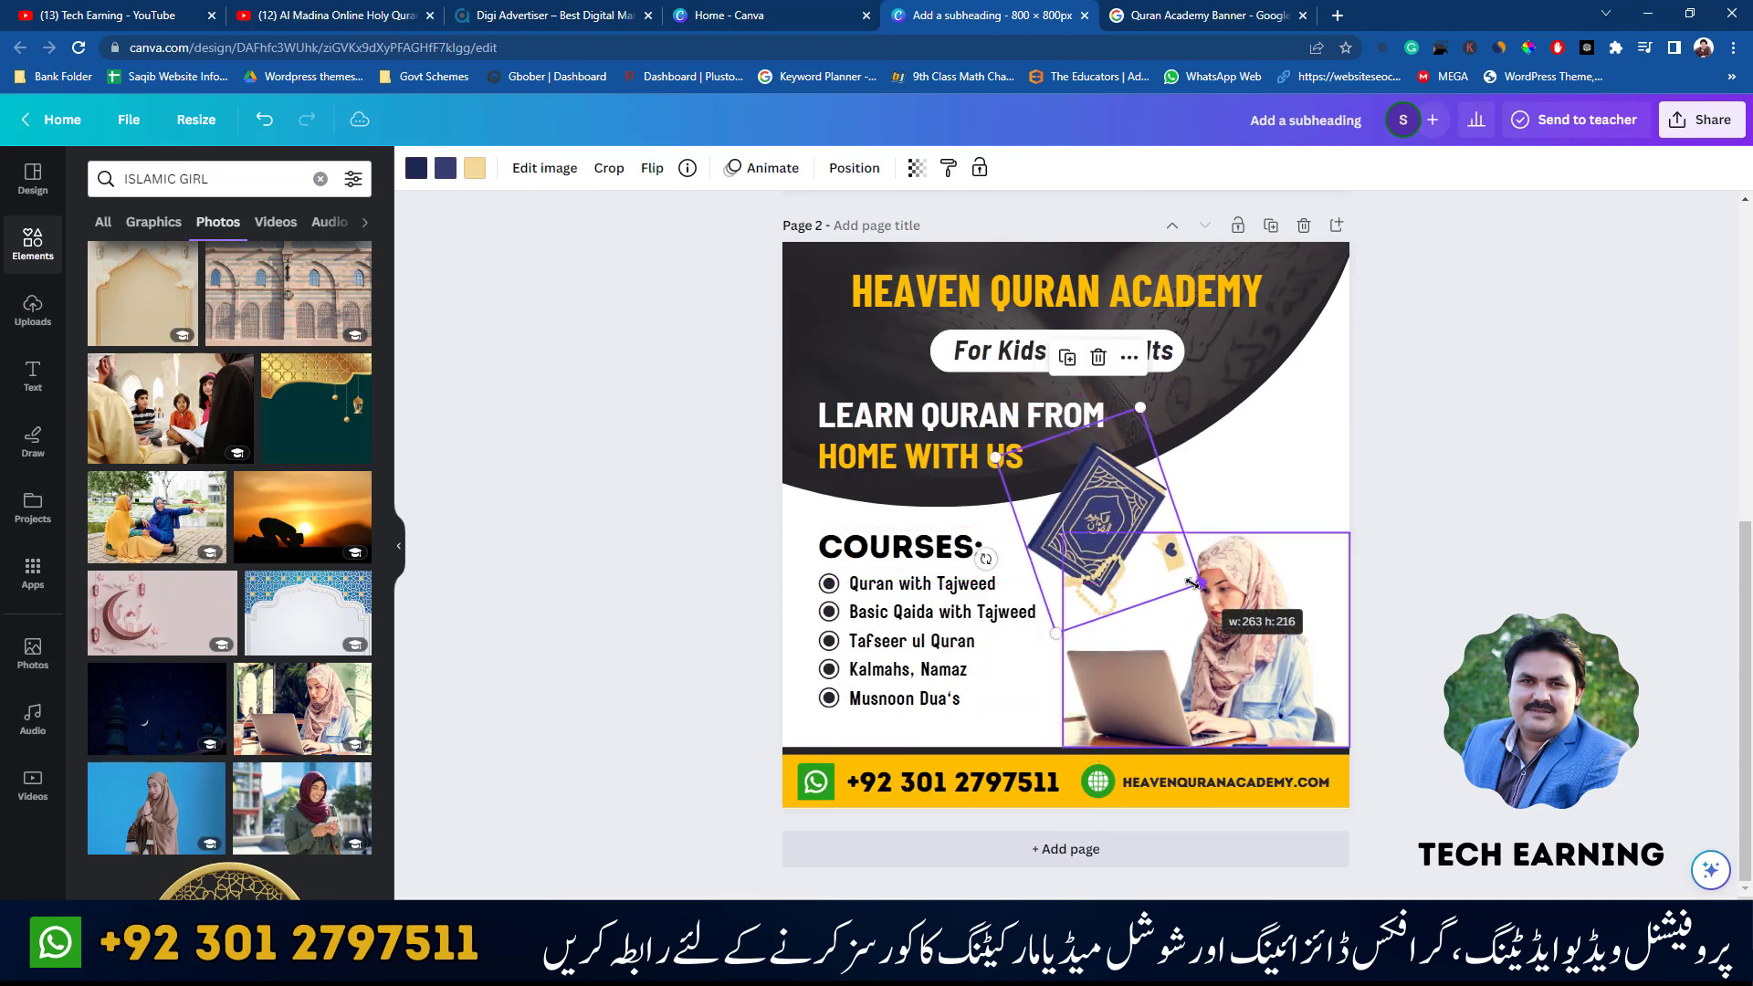
left_click(1433, 482)
left_click(319, 179)
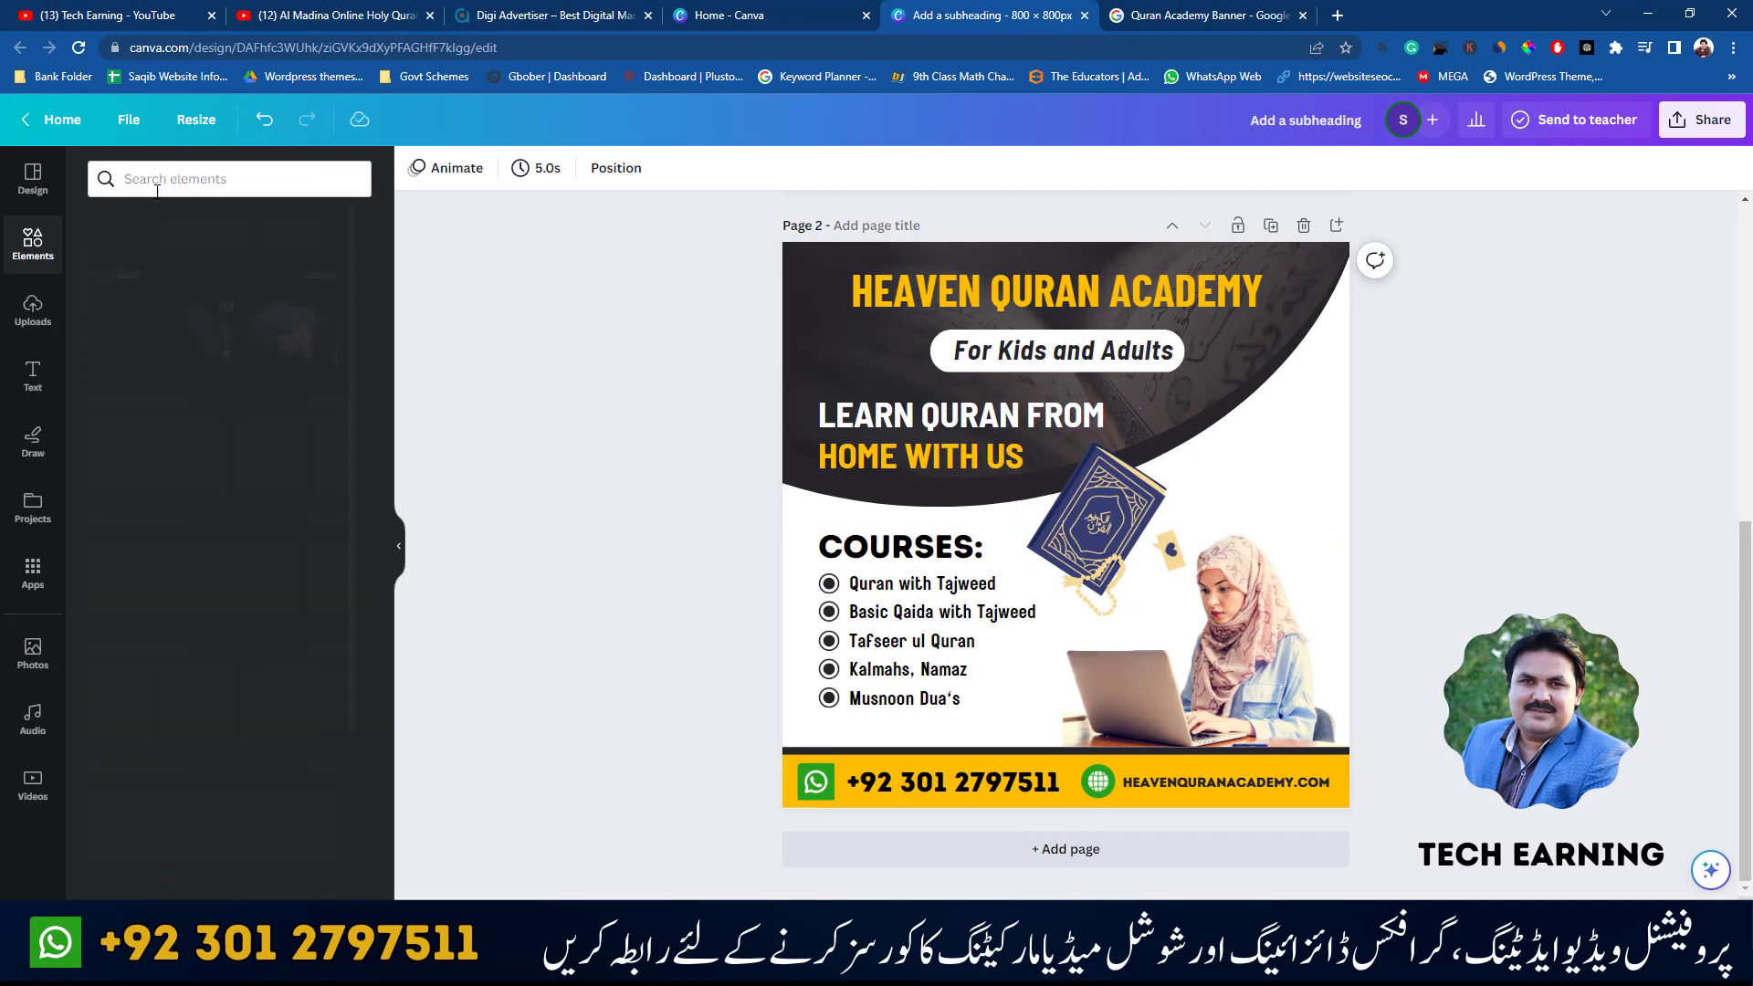
left_click(176, 179)
type("LIGHT")
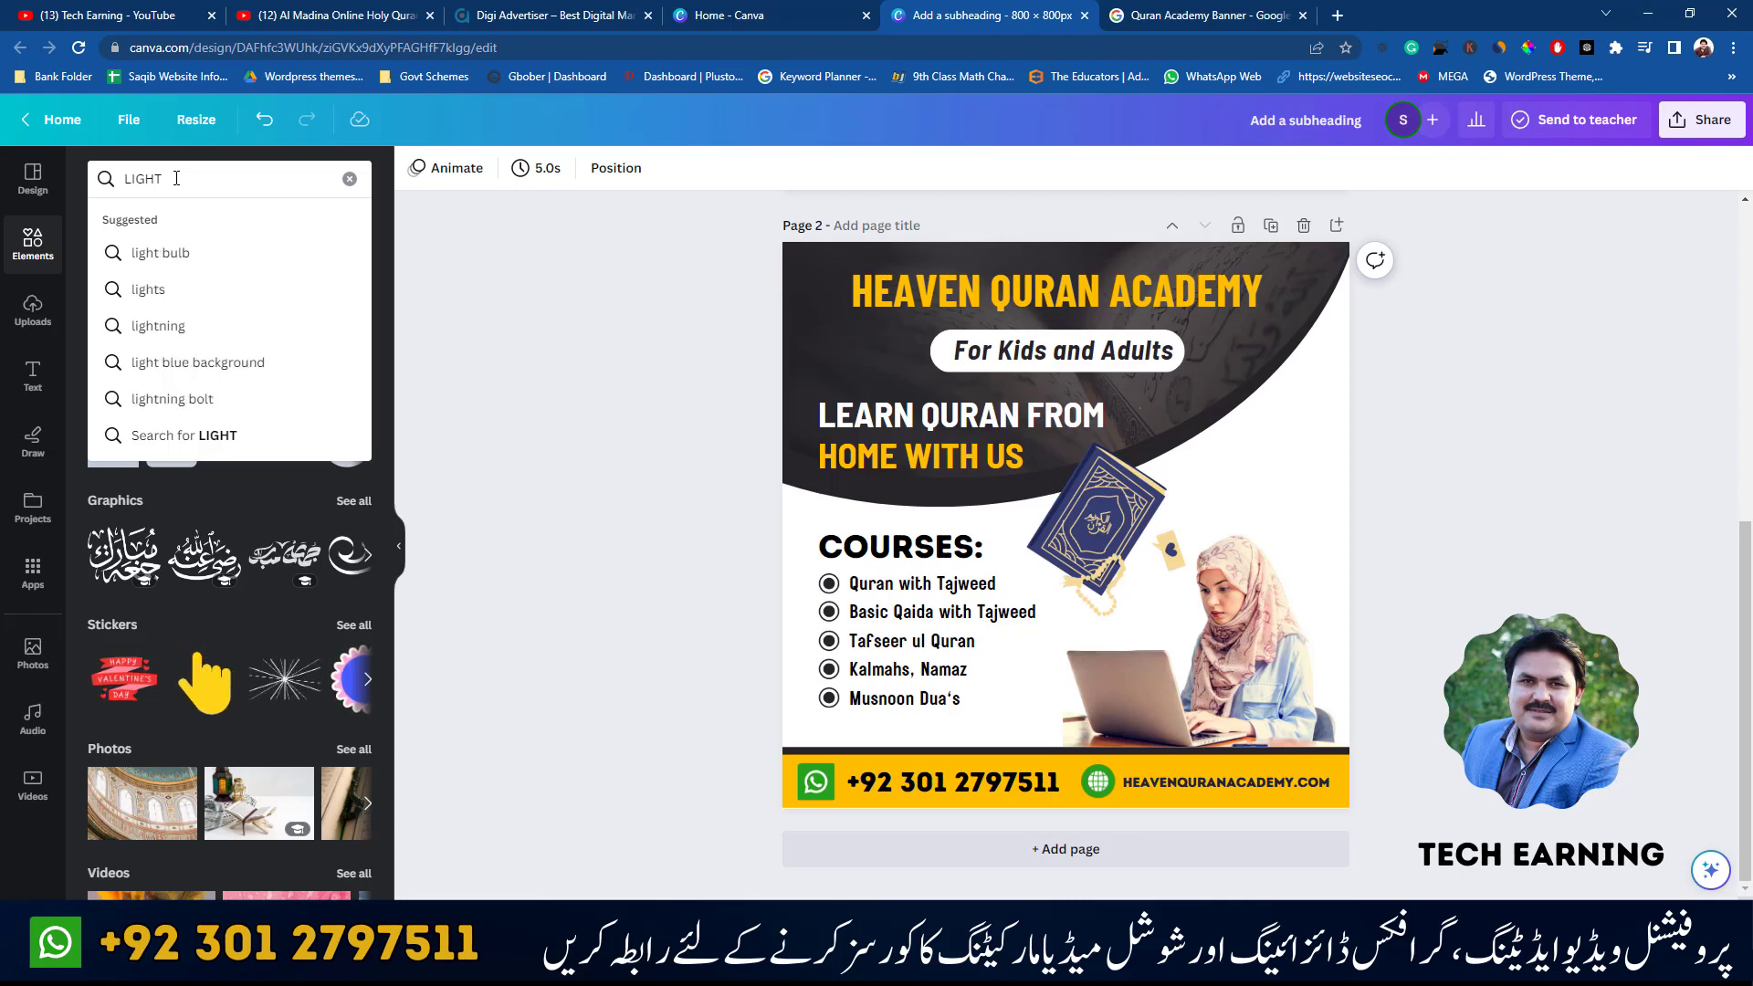
type(" BACLGROUND")
key("Return")
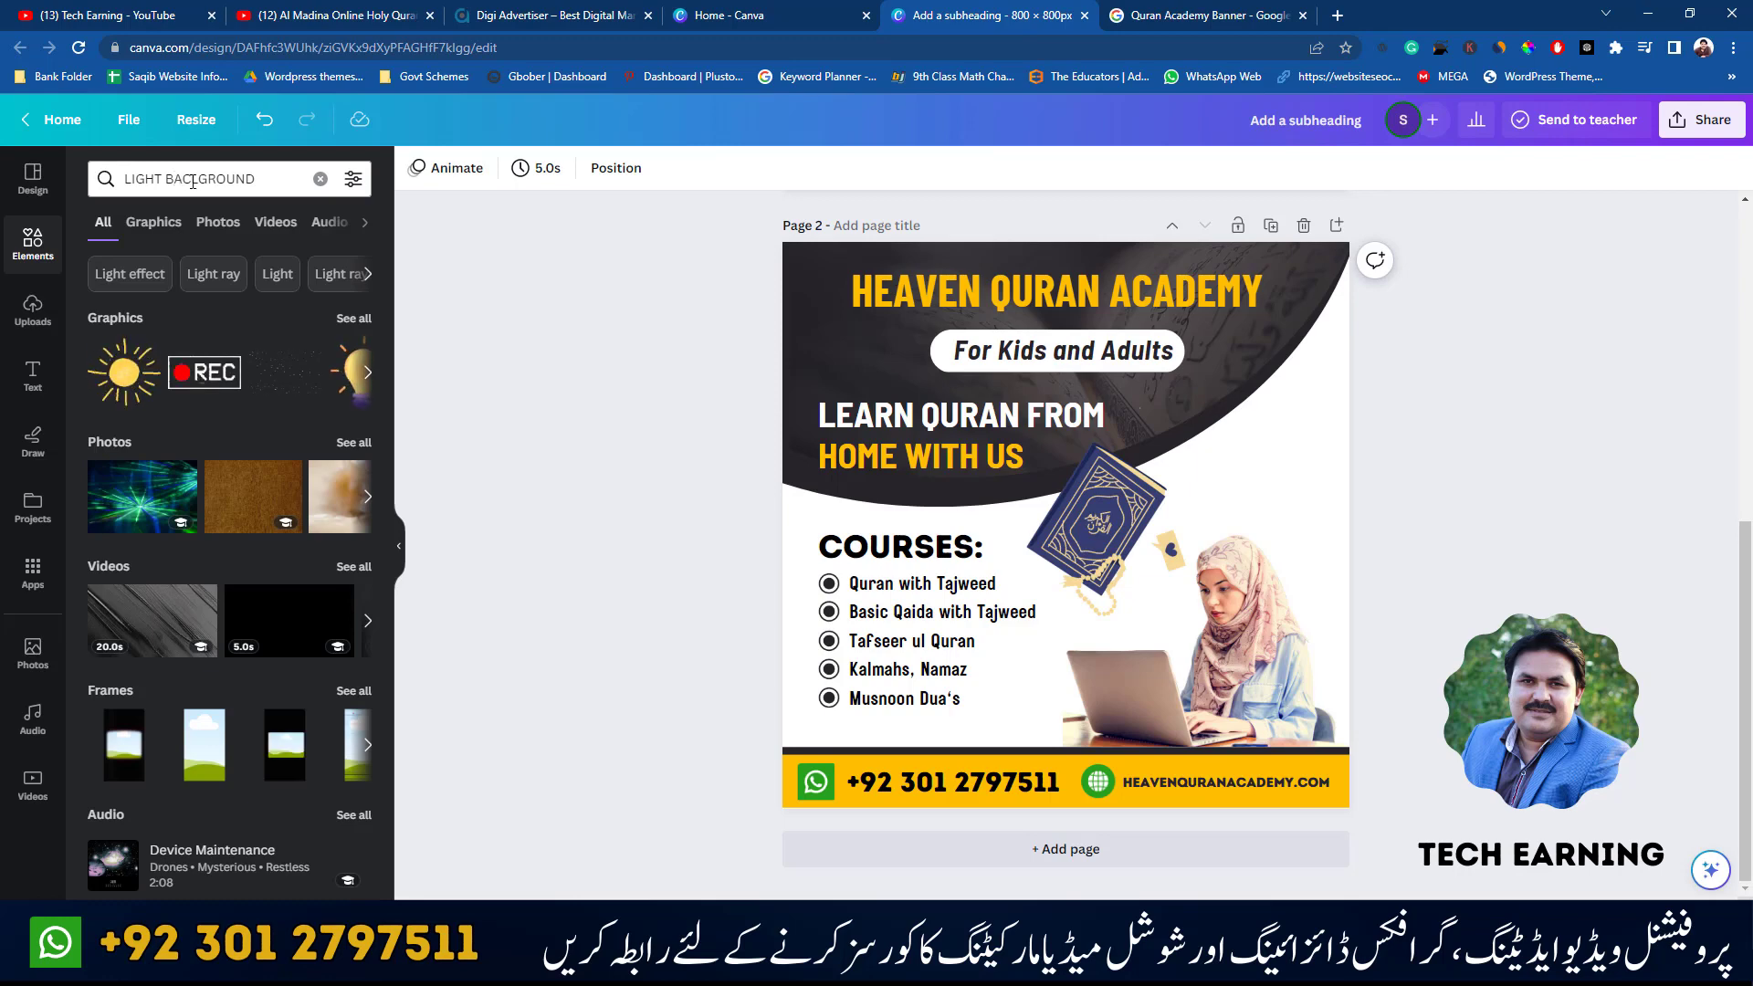
- Search the elements for "light background" and show all photo results
left_click(195, 180)
key("BackSpace")
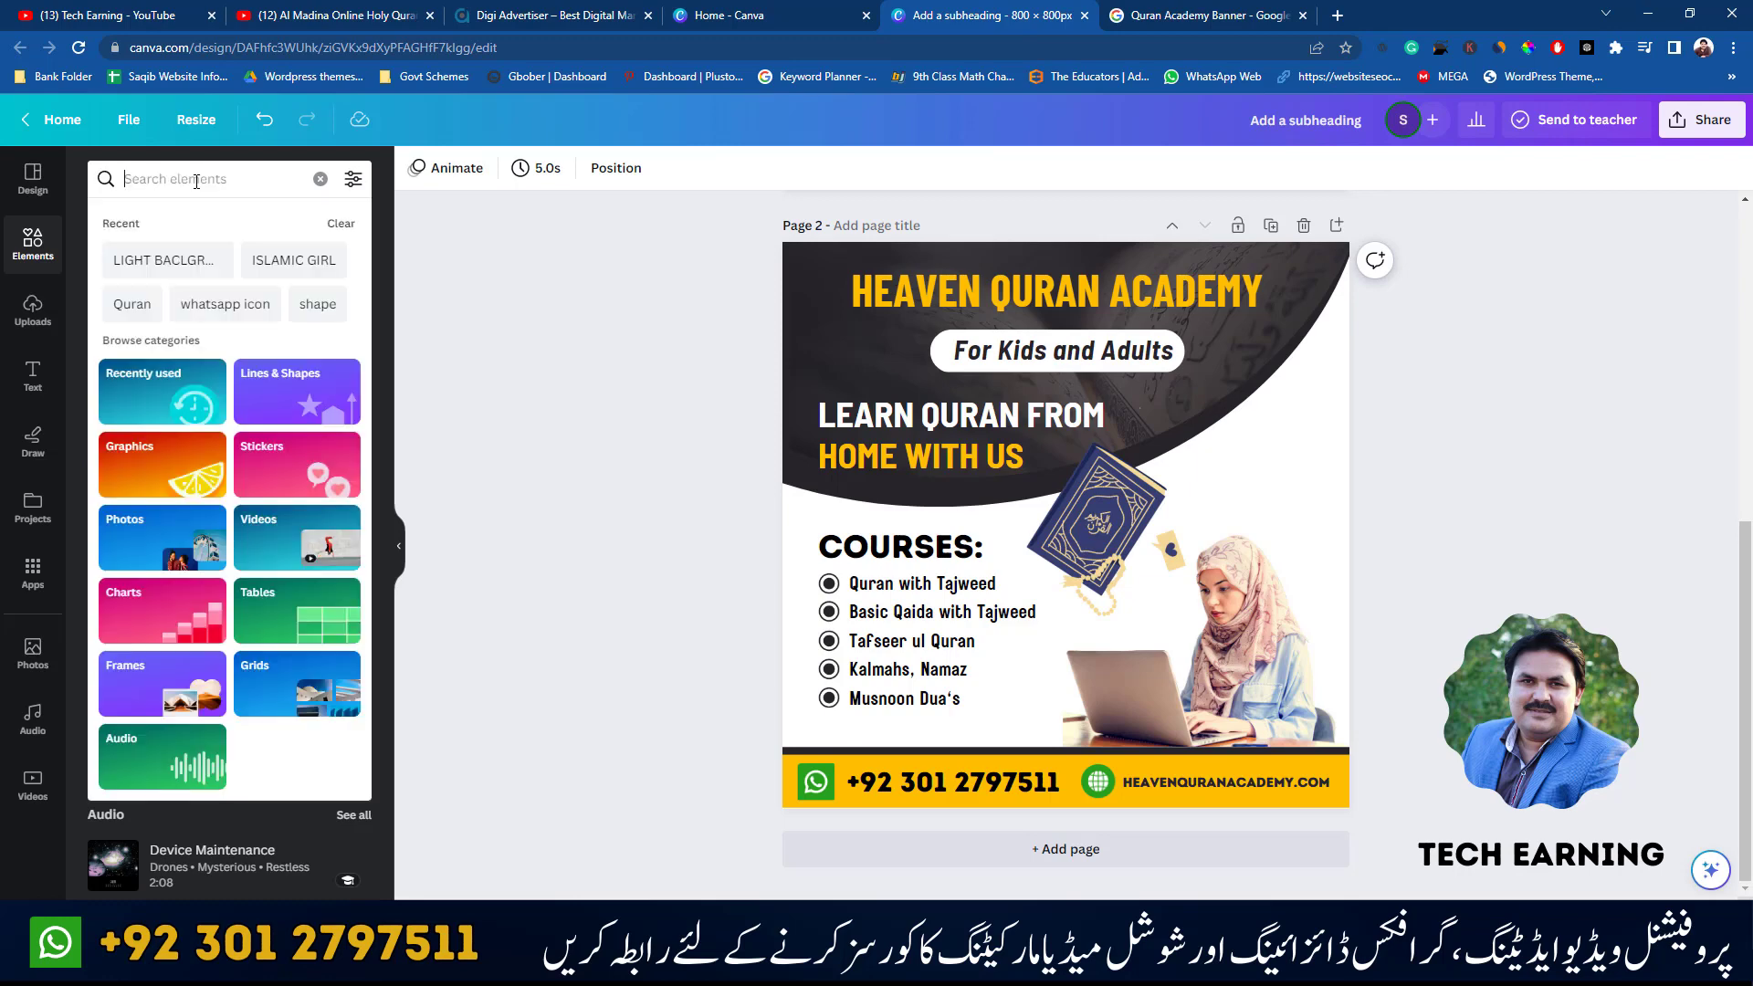
type("light ")
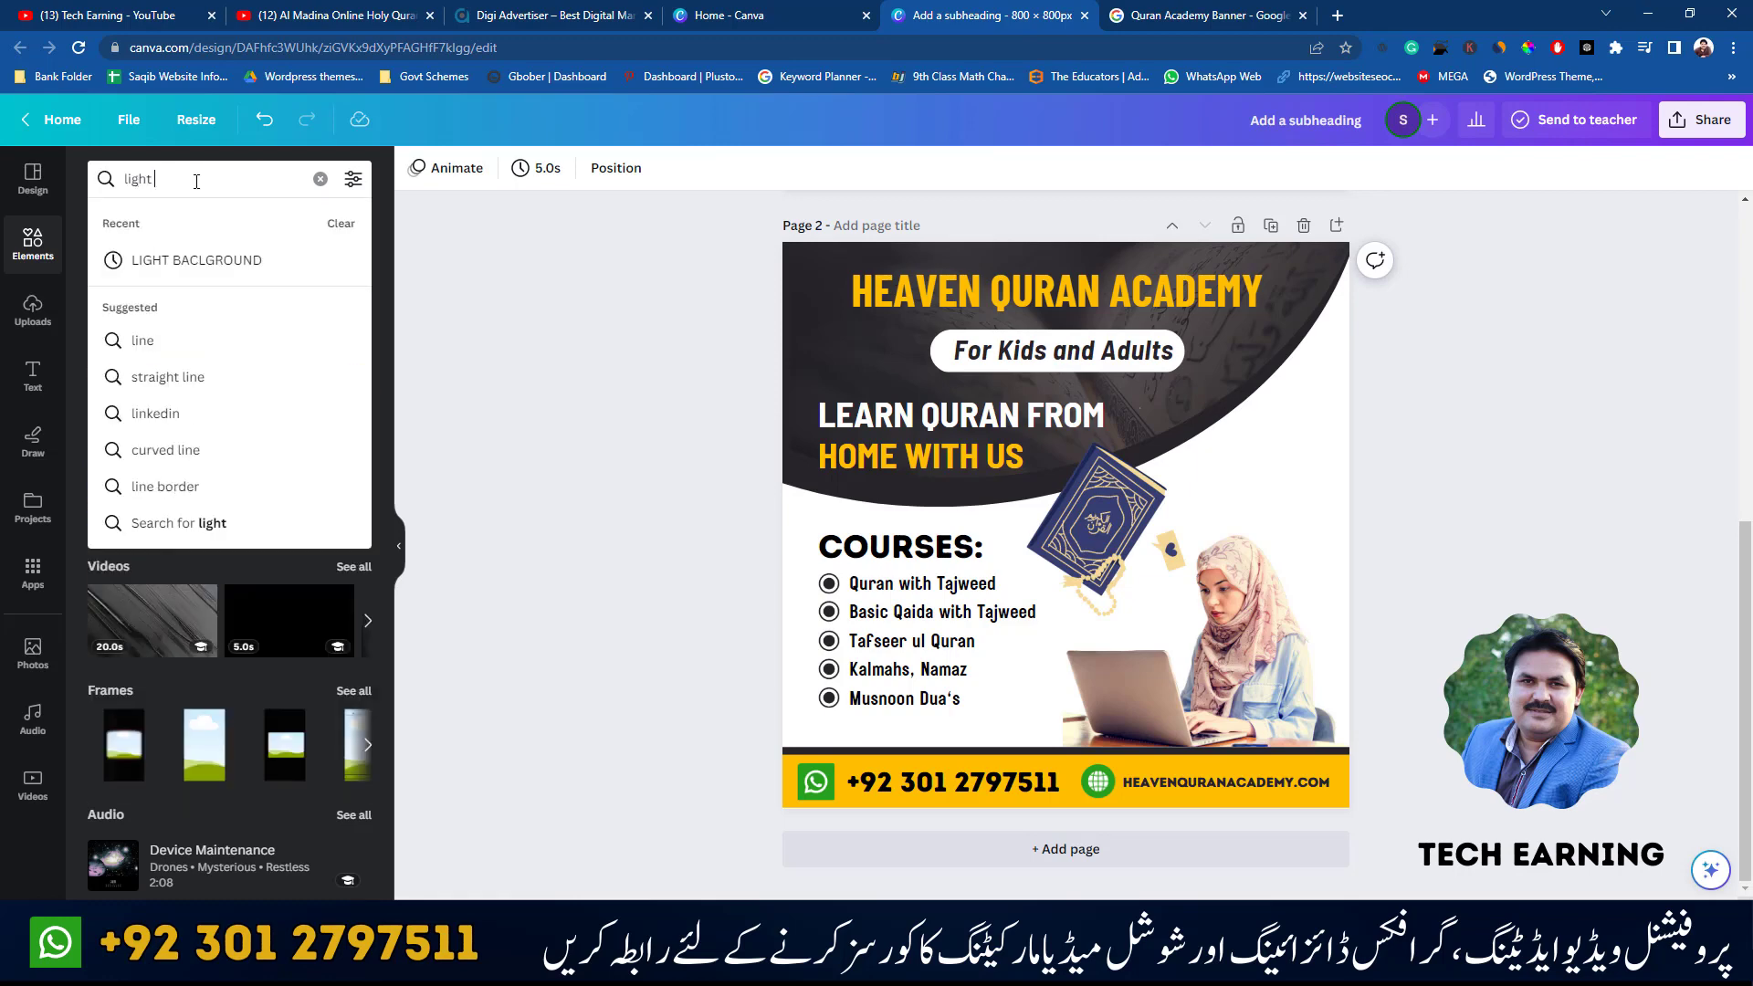
type("backgroun")
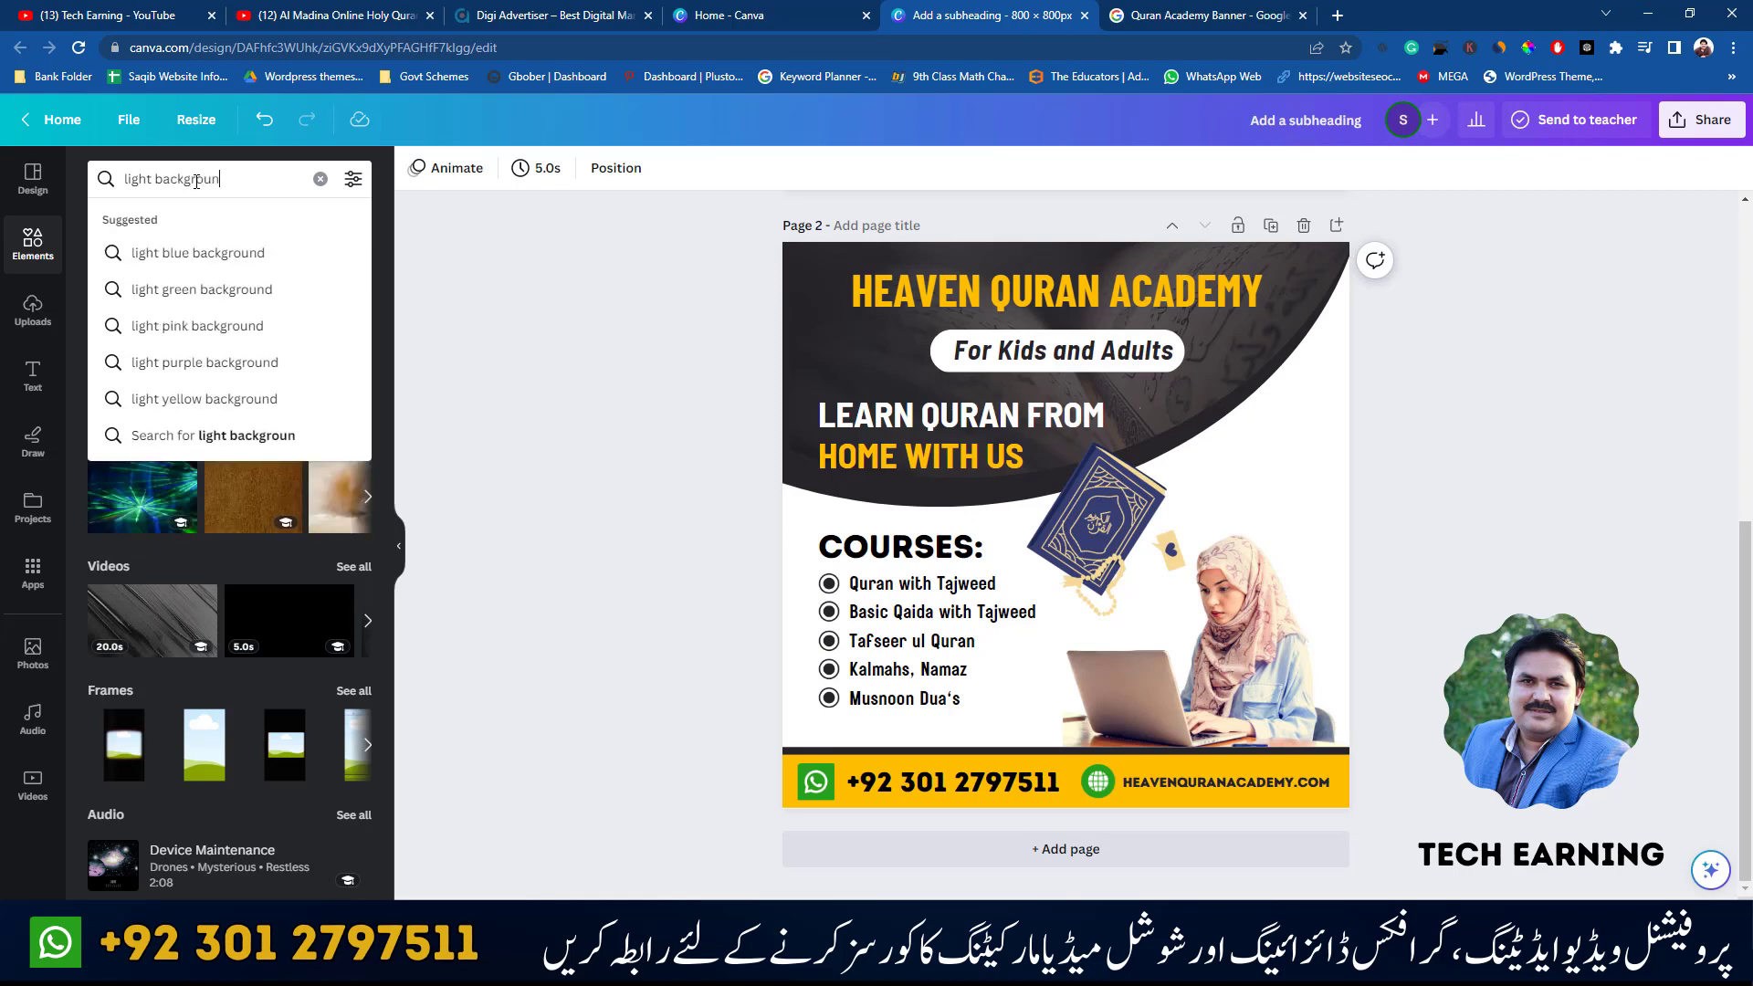
type("d")
key("Return")
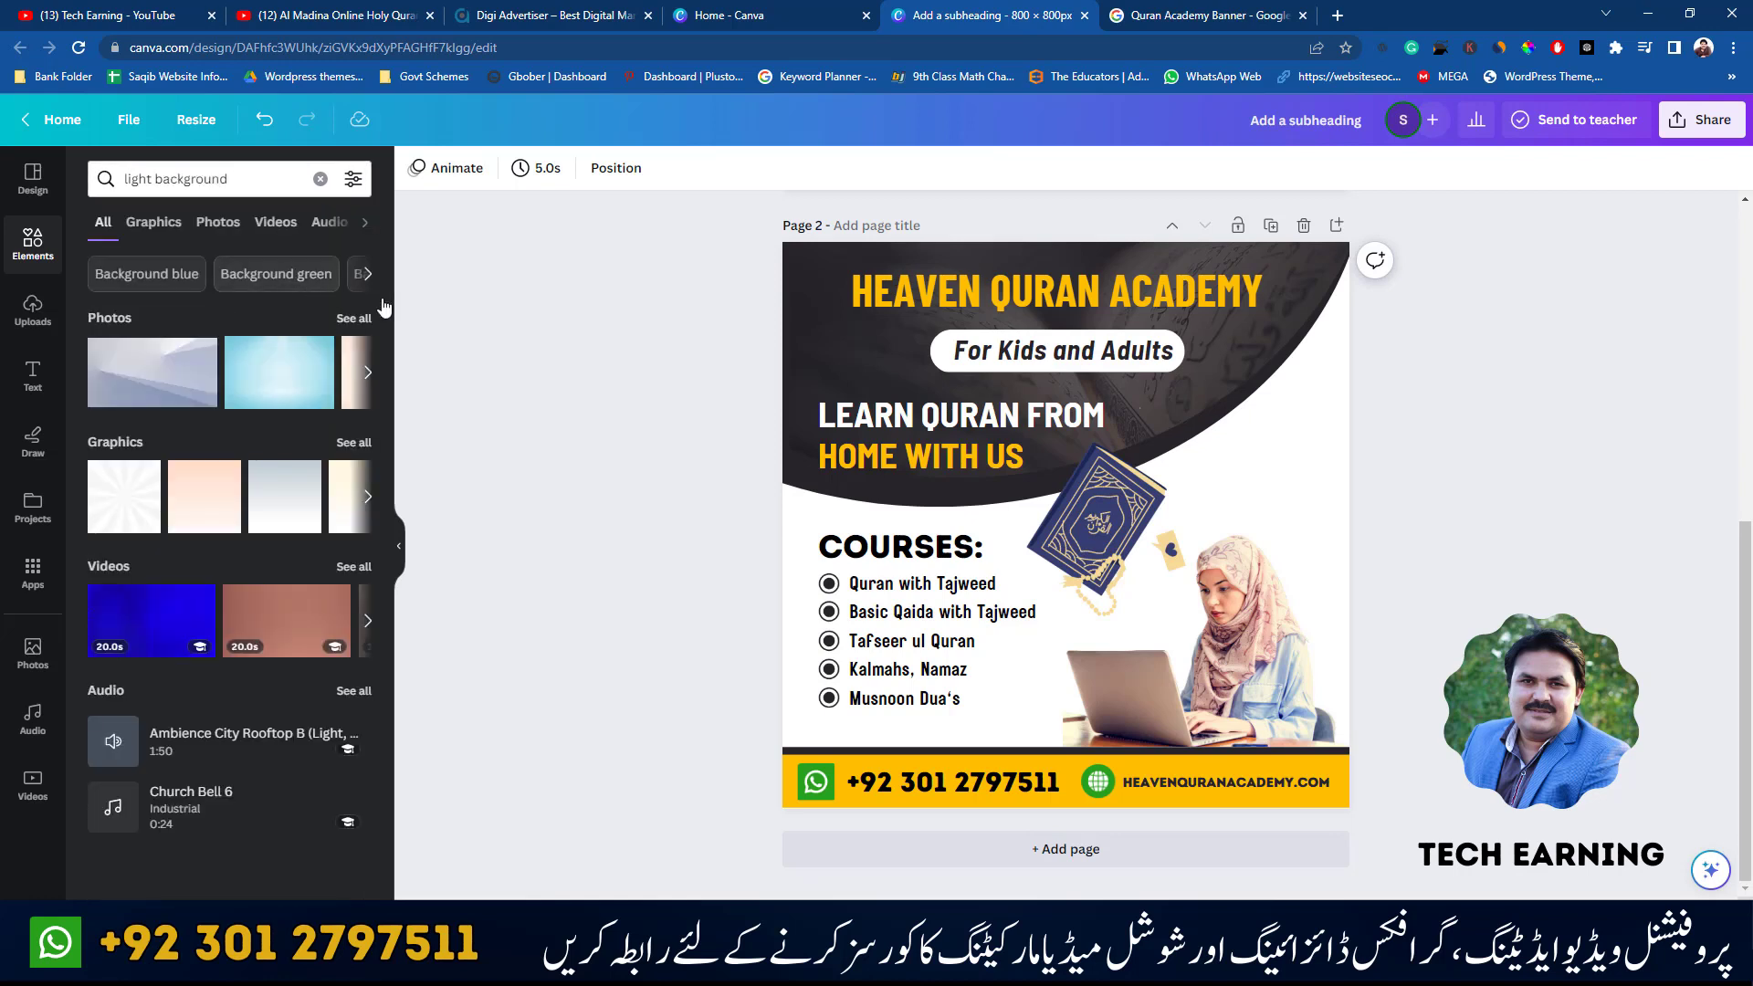
left_click(354, 318)
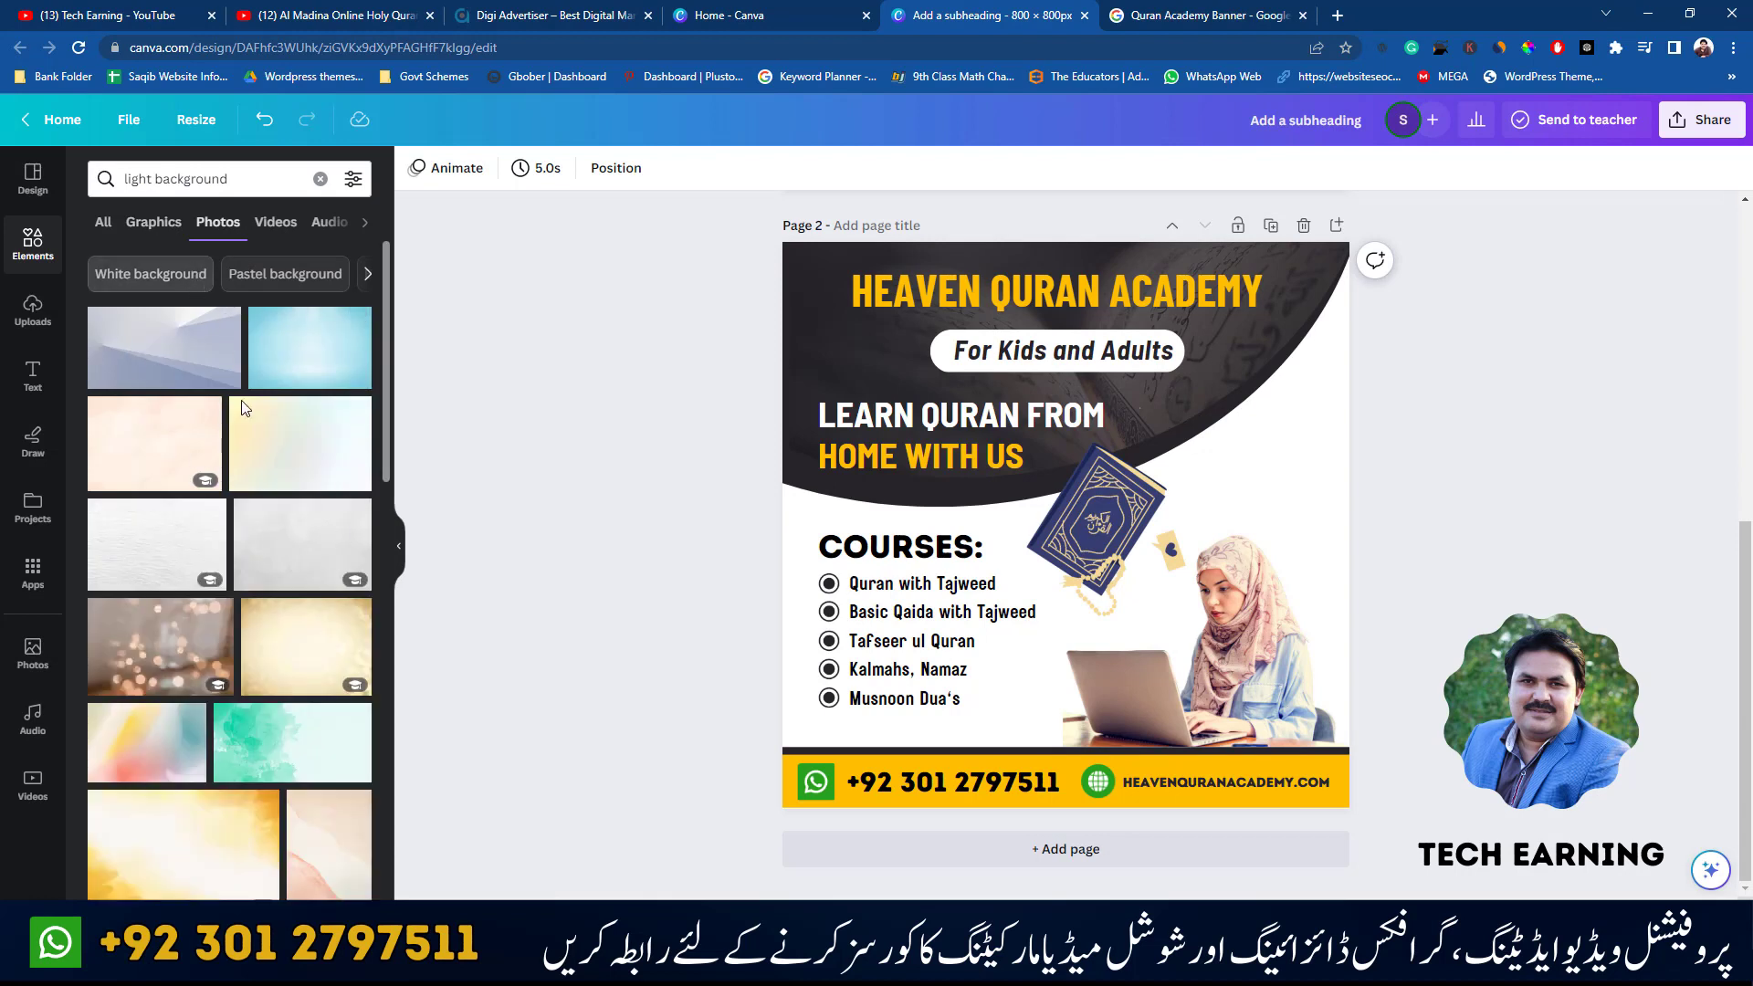
- Try the pastel gradient, brown bokeh, multicolour watercolour and peach texture photos one after another as the page background
left_click_drag(299, 465, 795, 548)
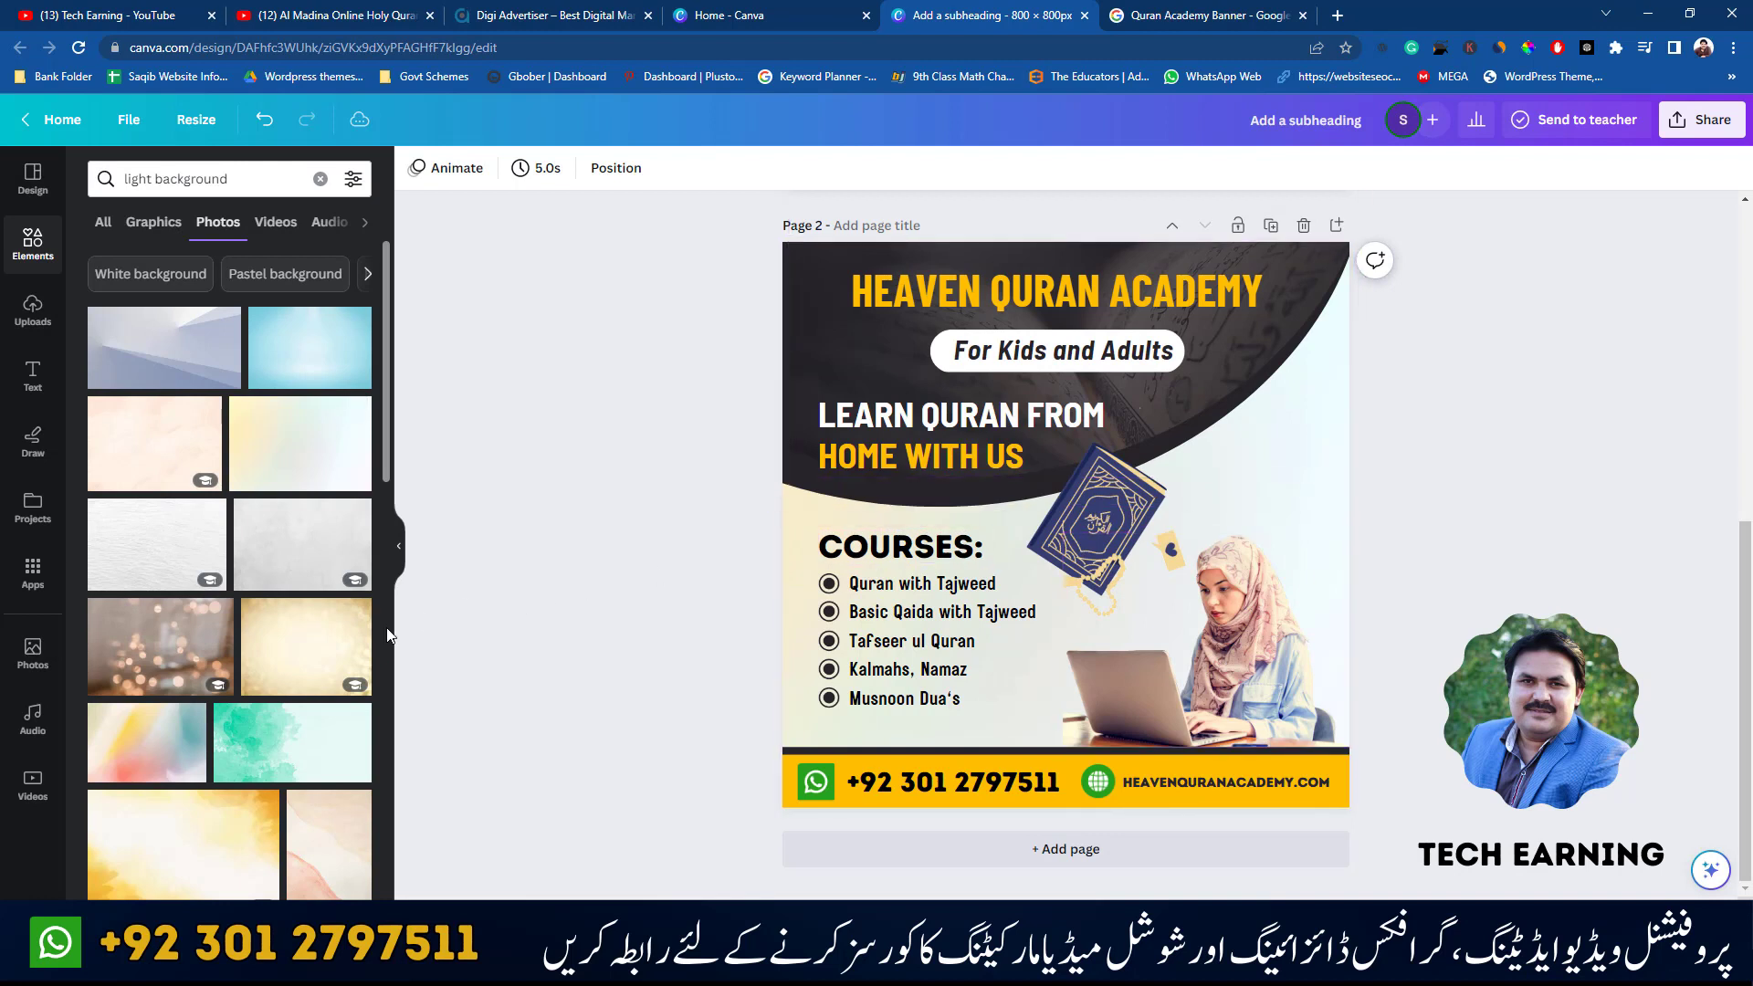
left_click_drag(189, 653, 748, 574)
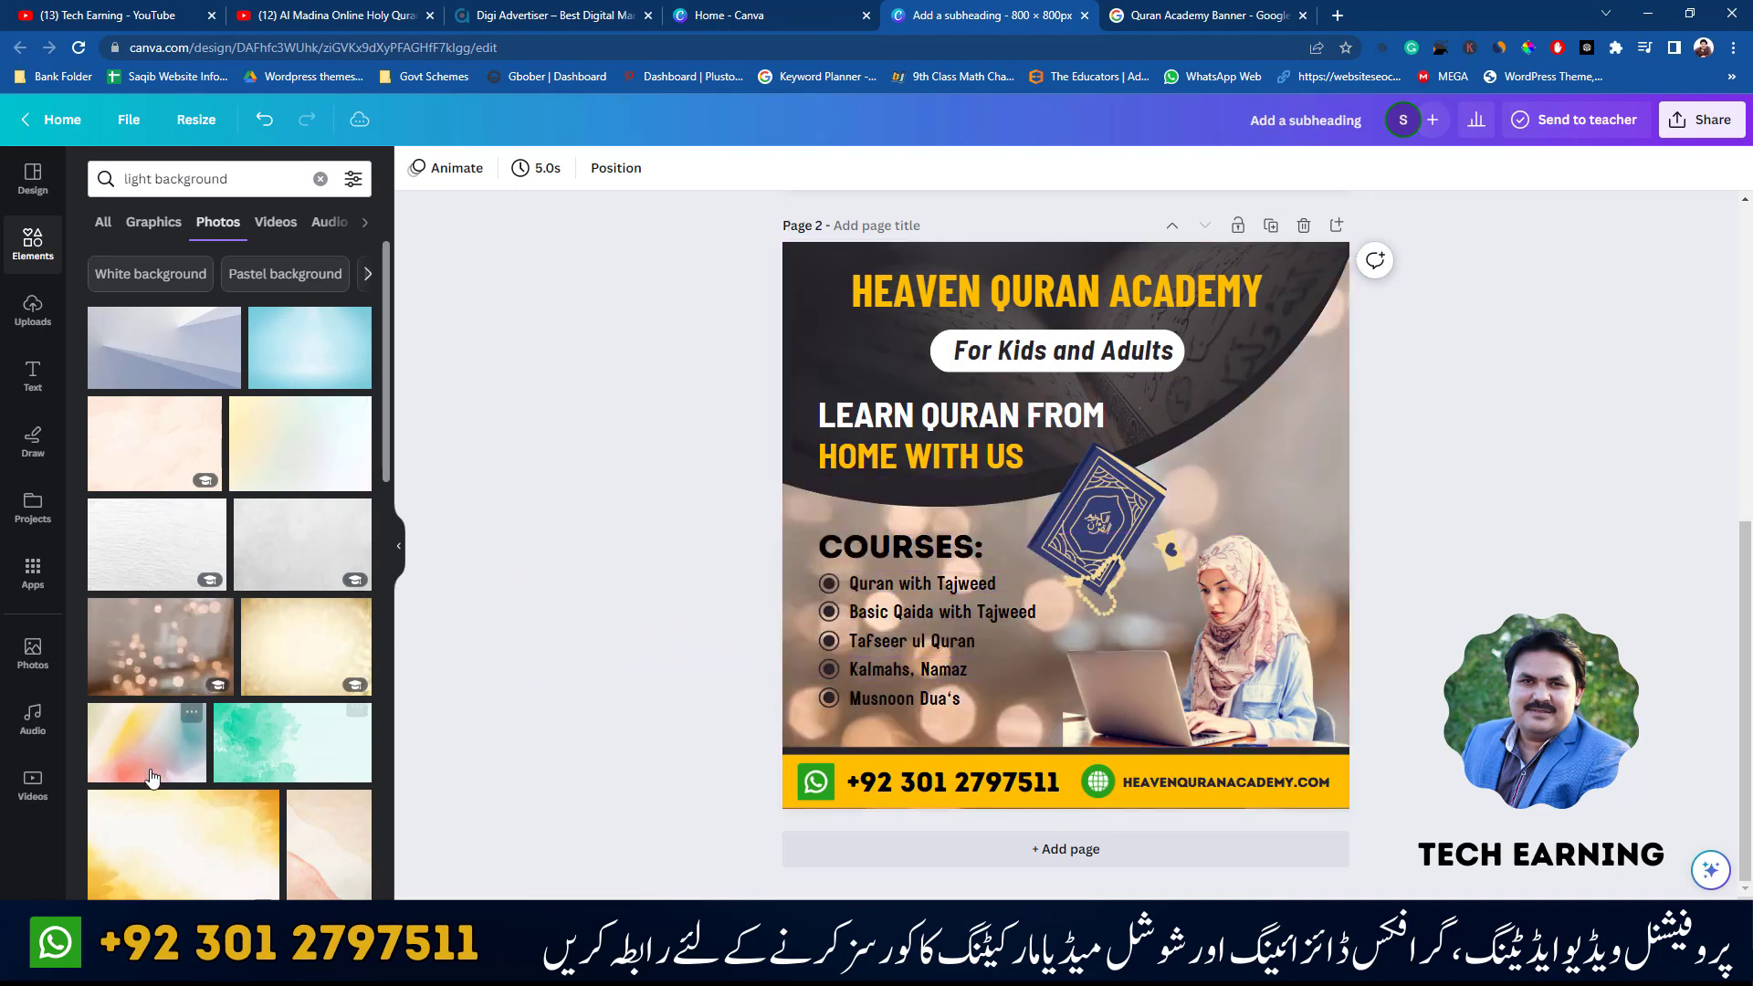
left_click_drag(187, 714, 791, 587)
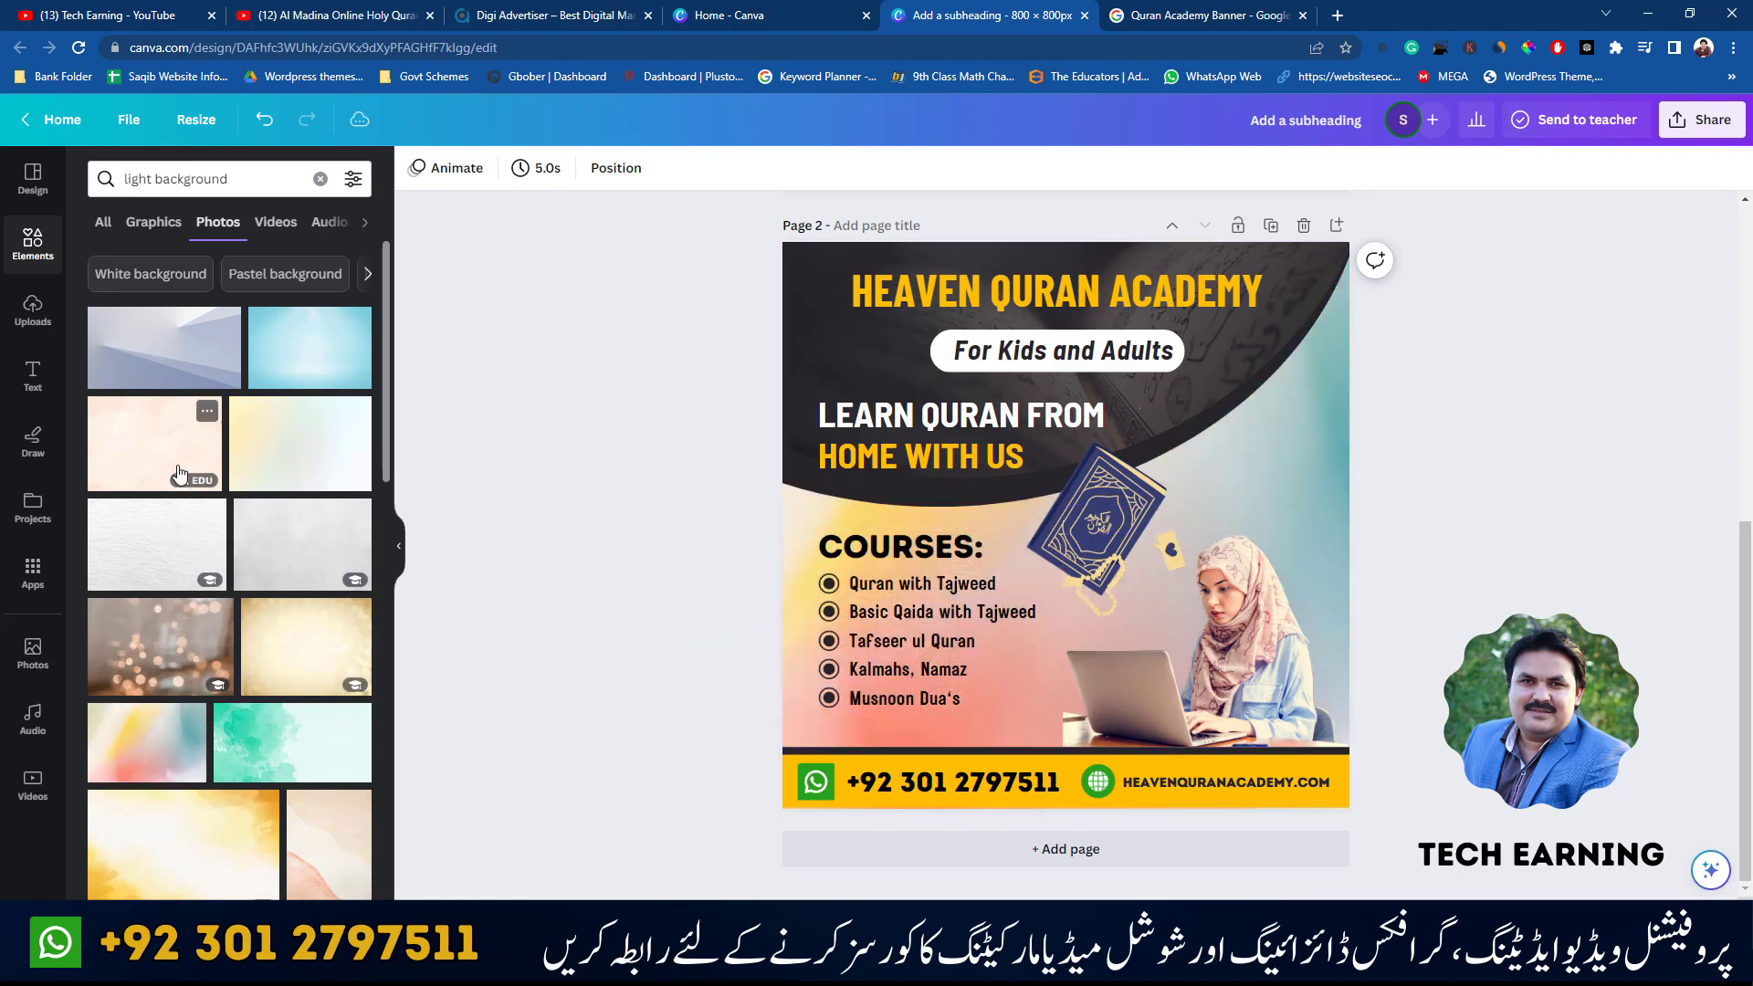
left_click_drag(172, 461, 792, 563)
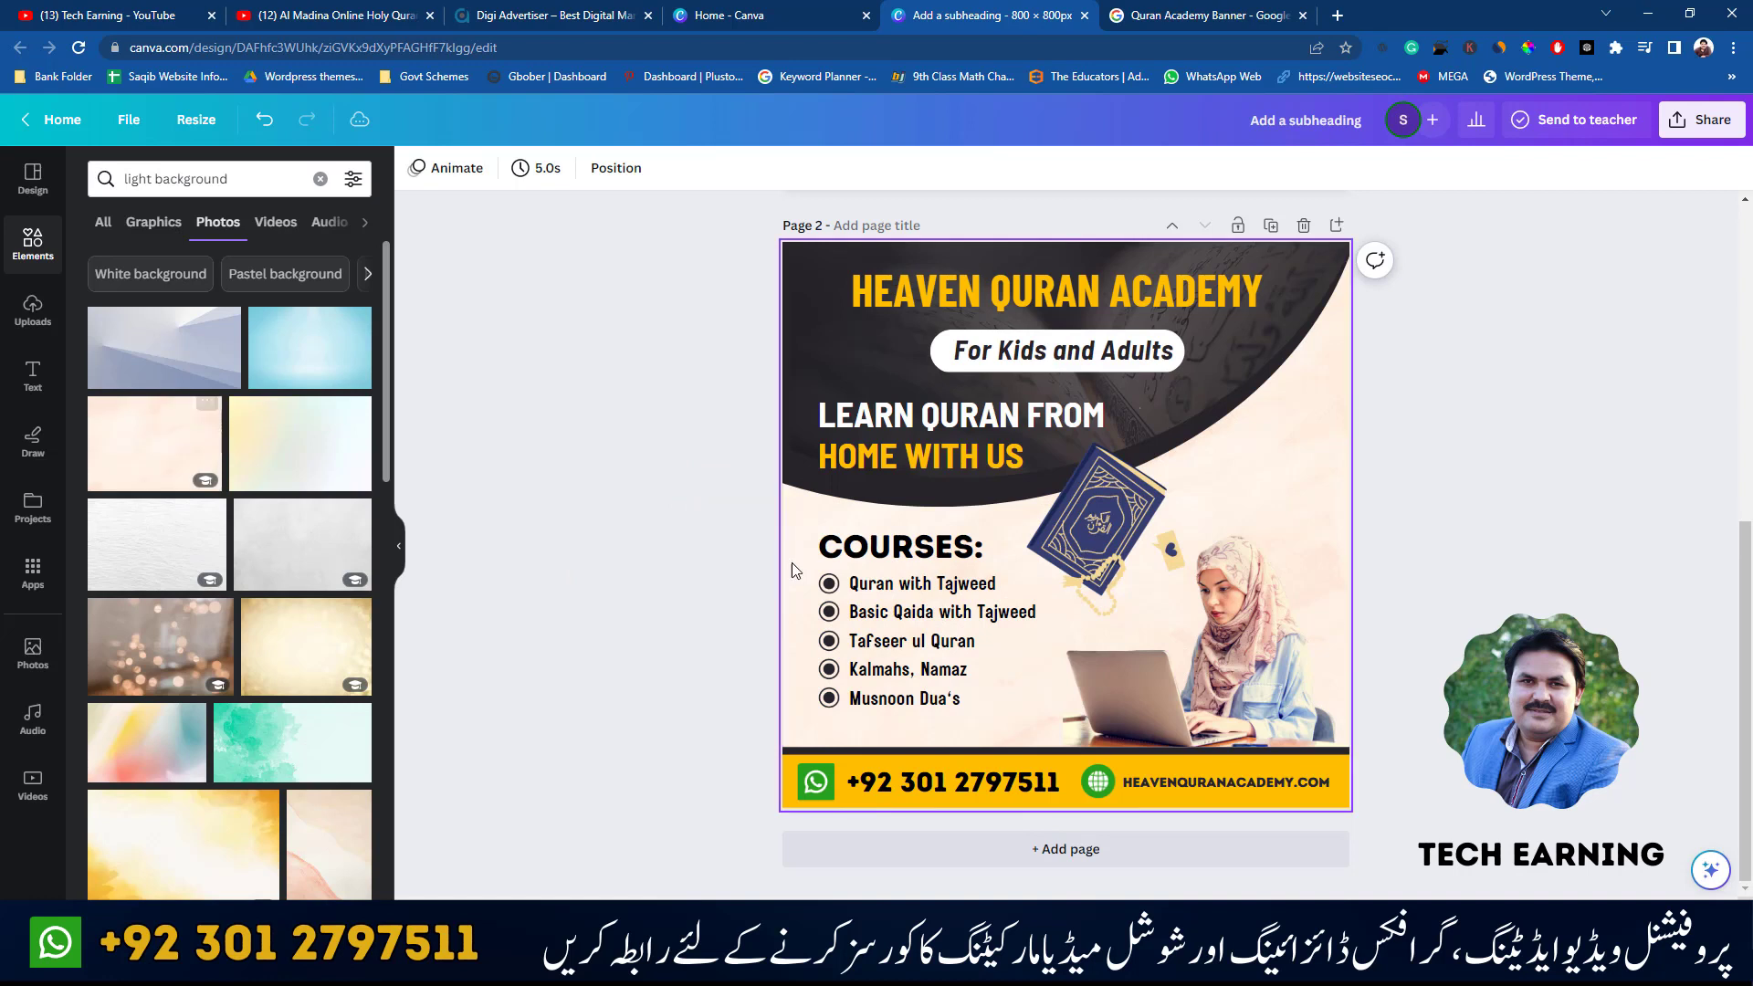
- Set the pale silver-blue bokeh photo as the page background
scroll(351, 717, "down", 4)
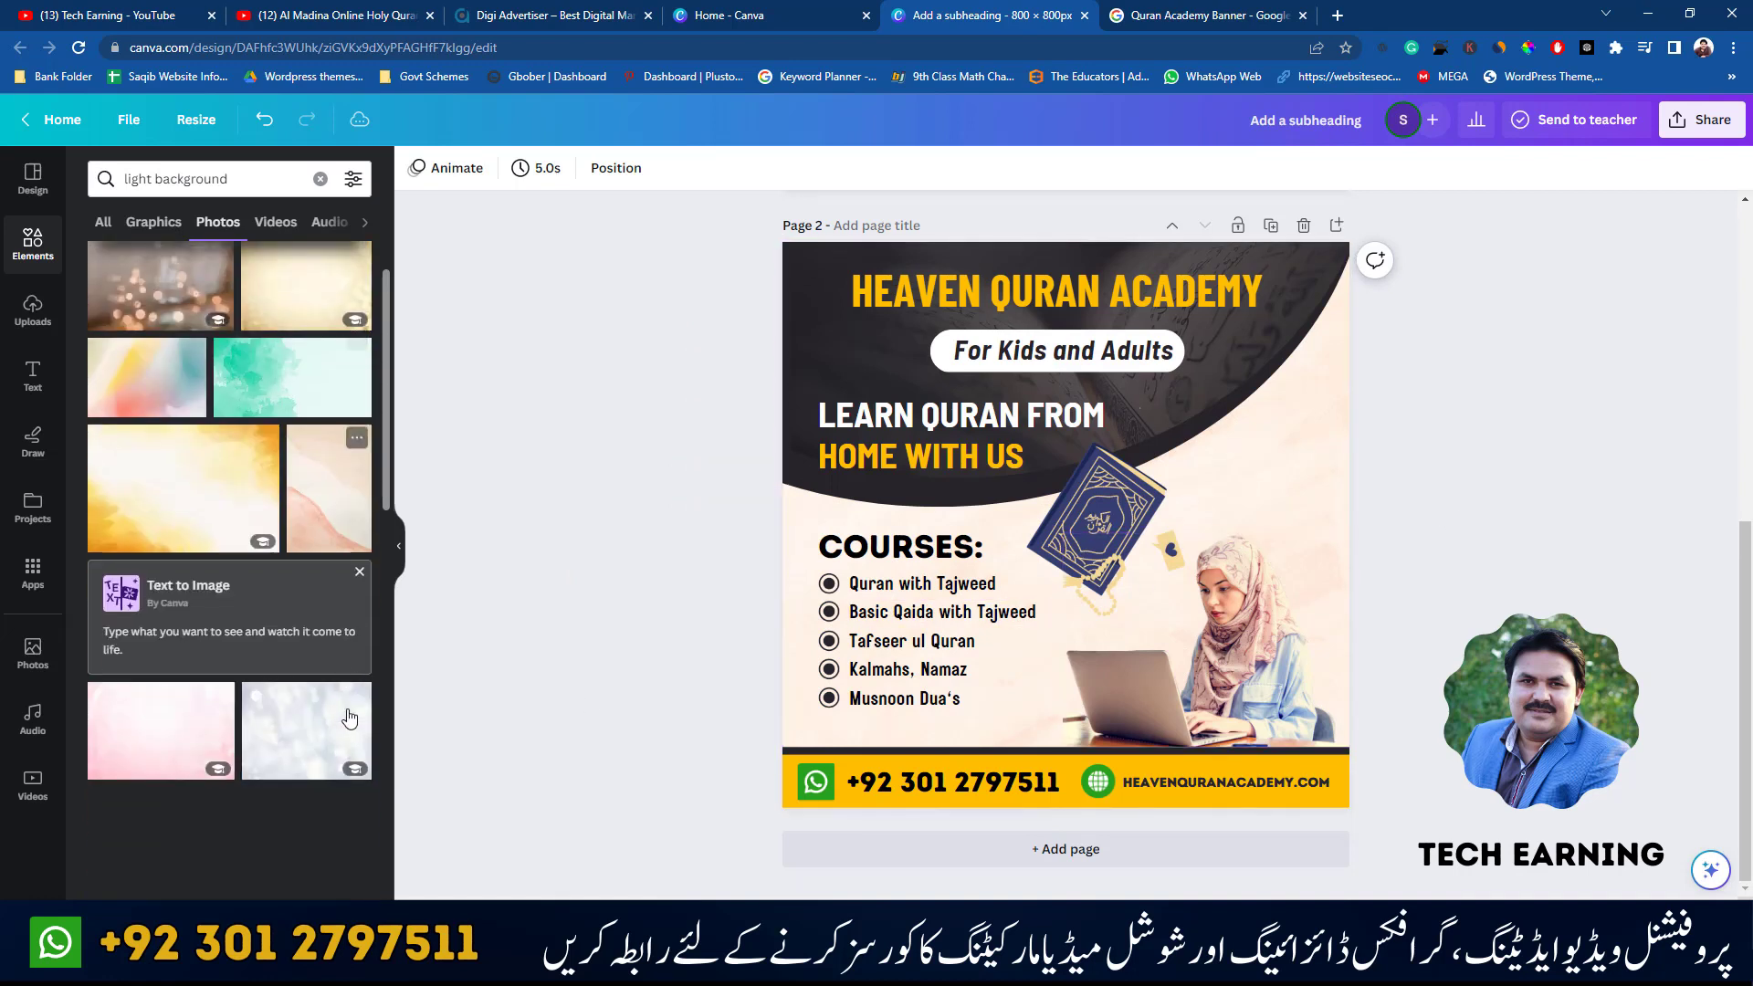
left_click_drag(315, 730, 799, 604)
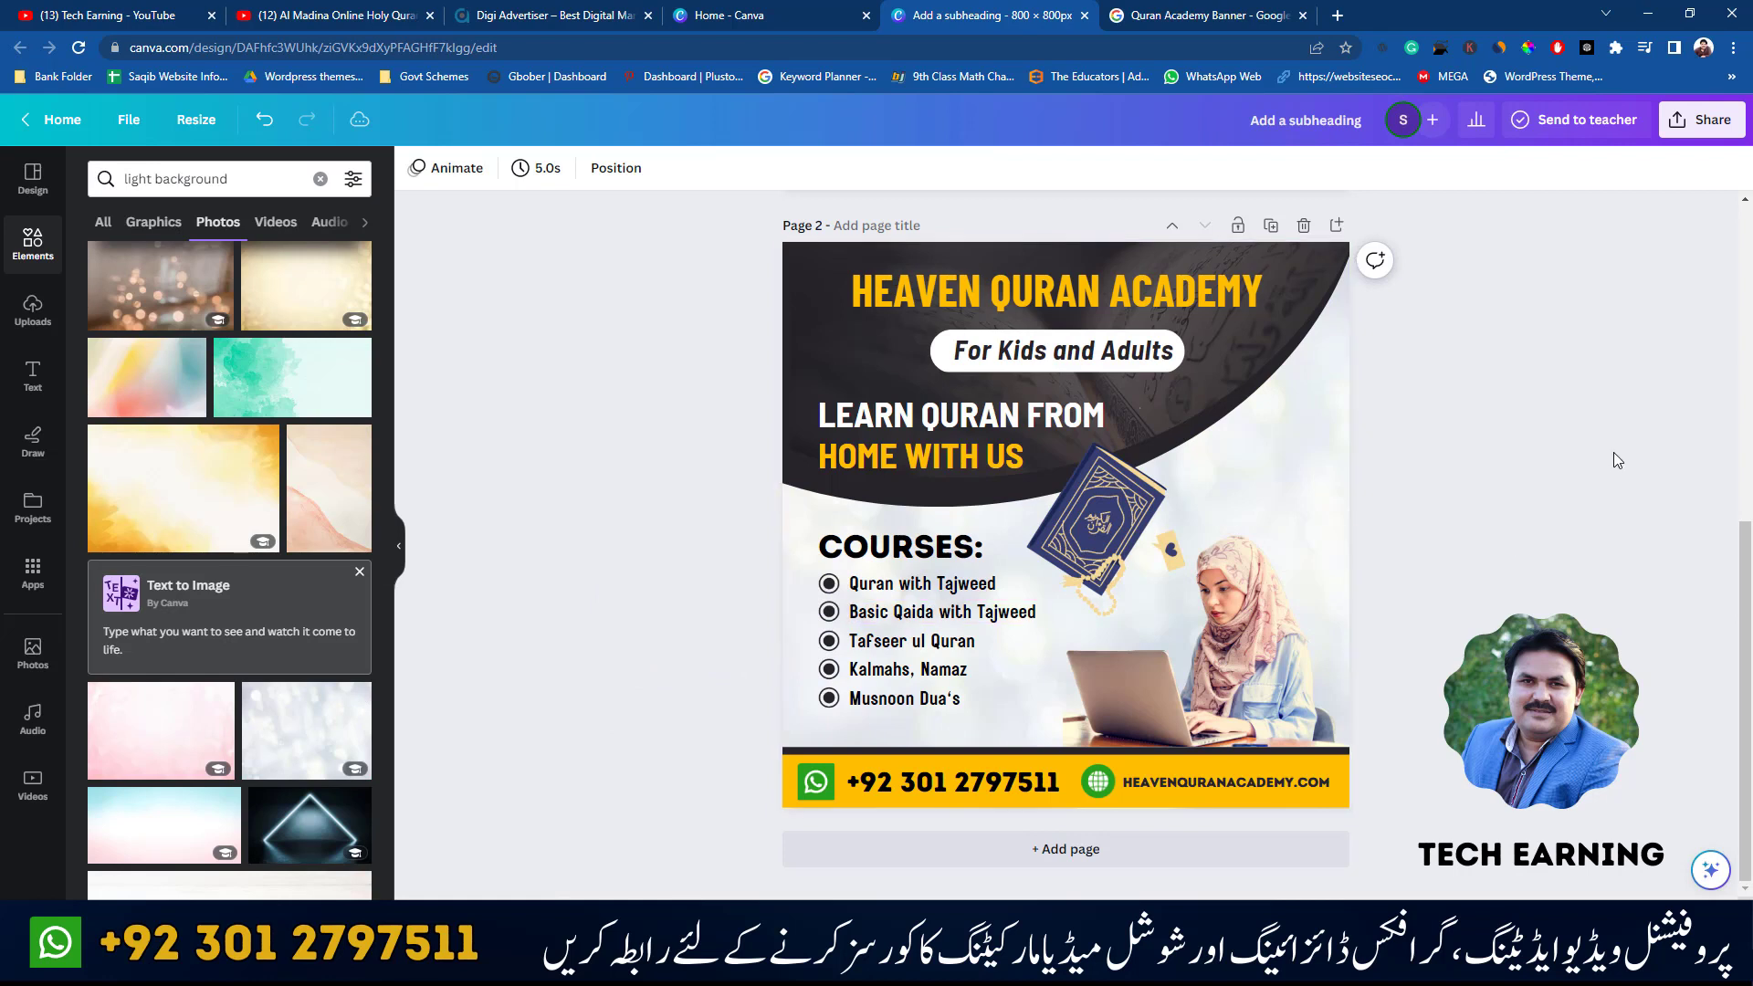
- Try the blue-and-white wave photo and the soft blue studio gradient photo one after another as the page background
scroll(310, 630, "down", 5)
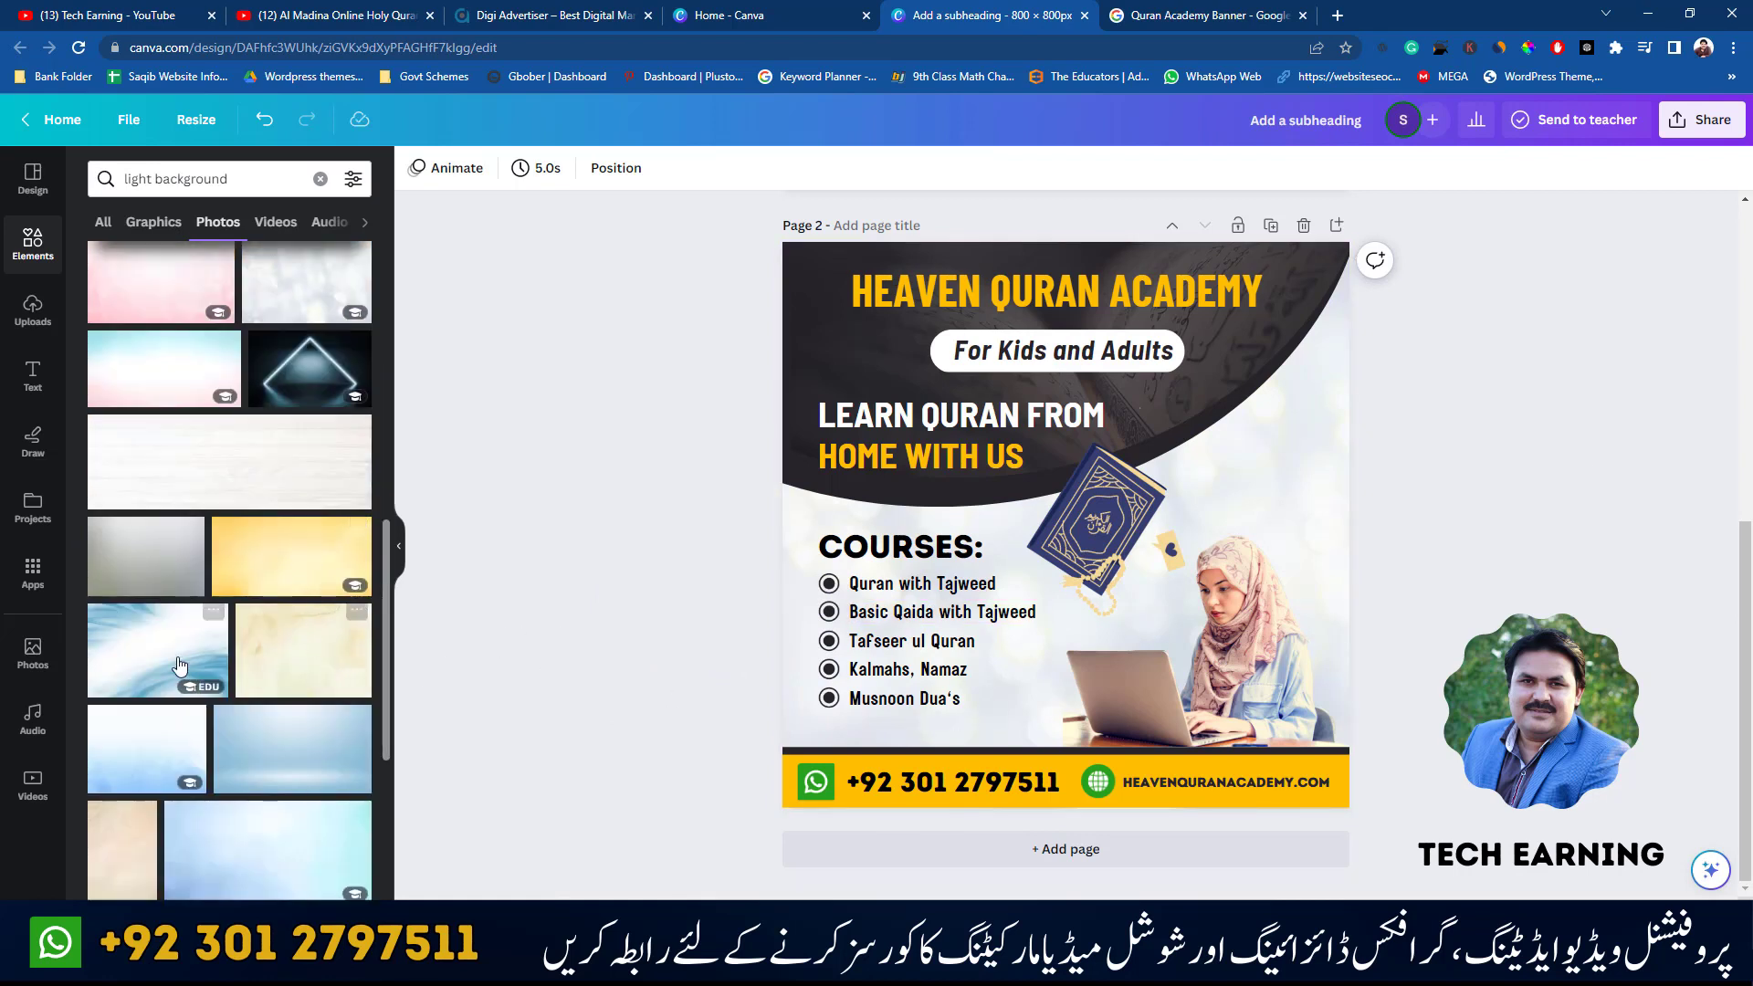
left_click_drag(183, 667, 1084, 637)
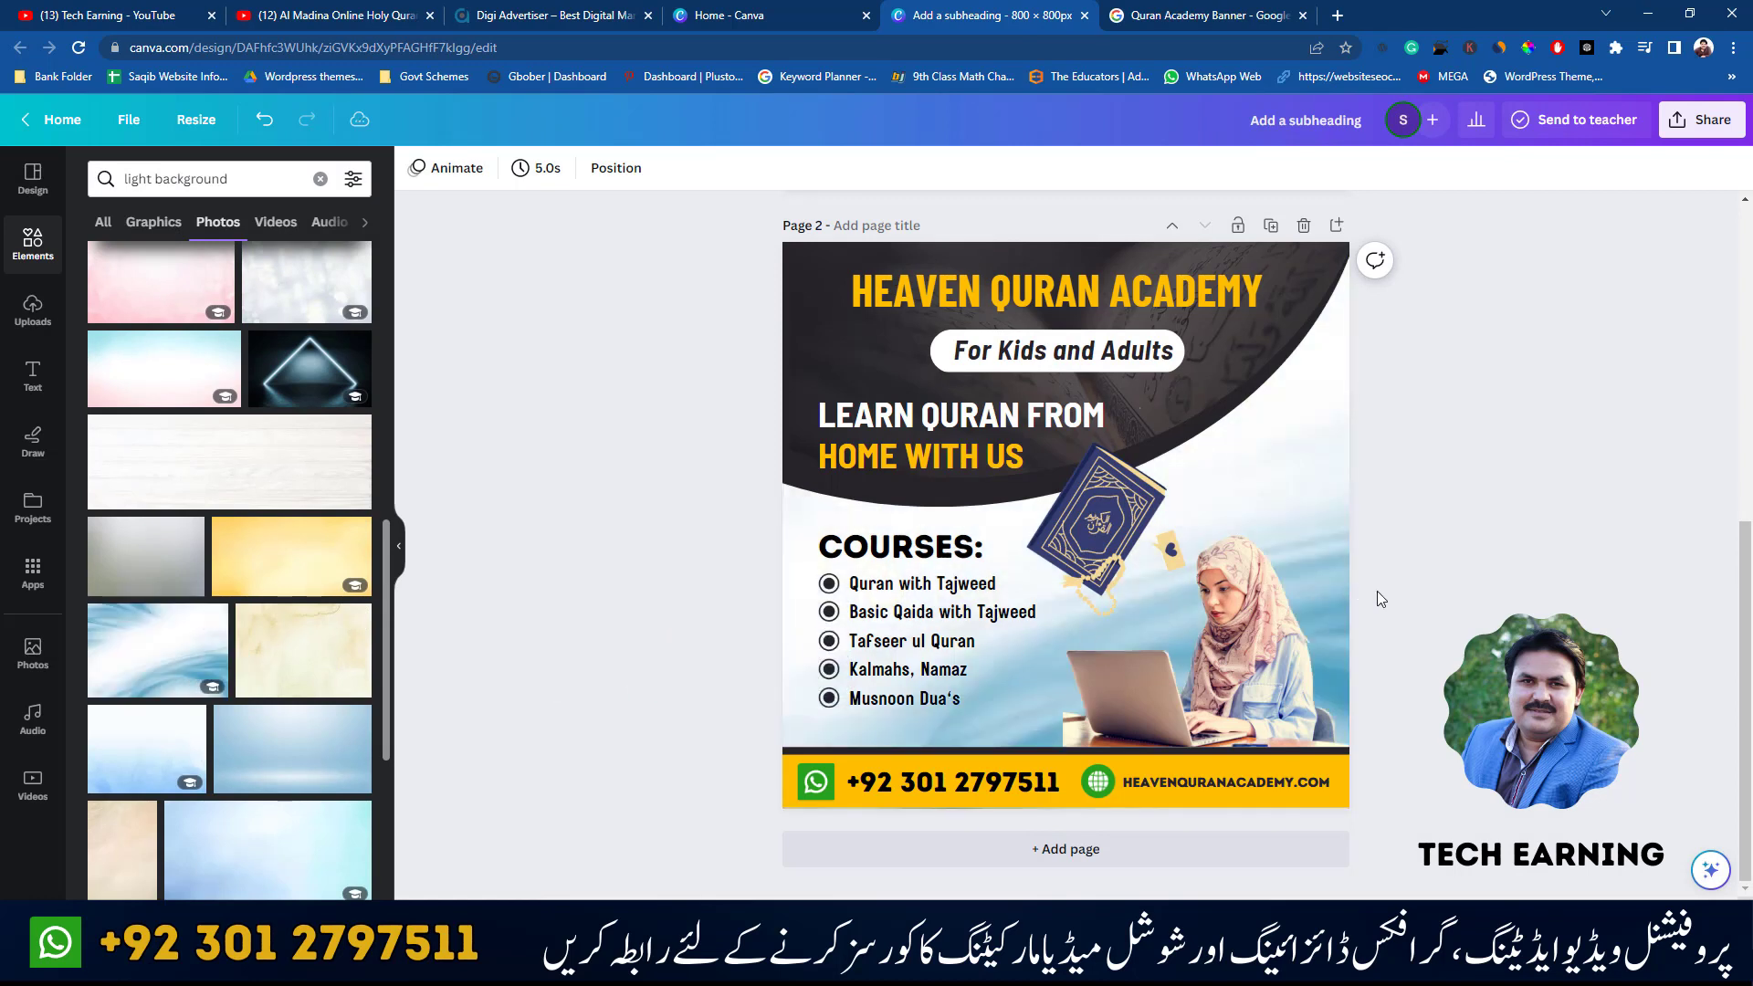
scroll(240, 655, "down", 2)
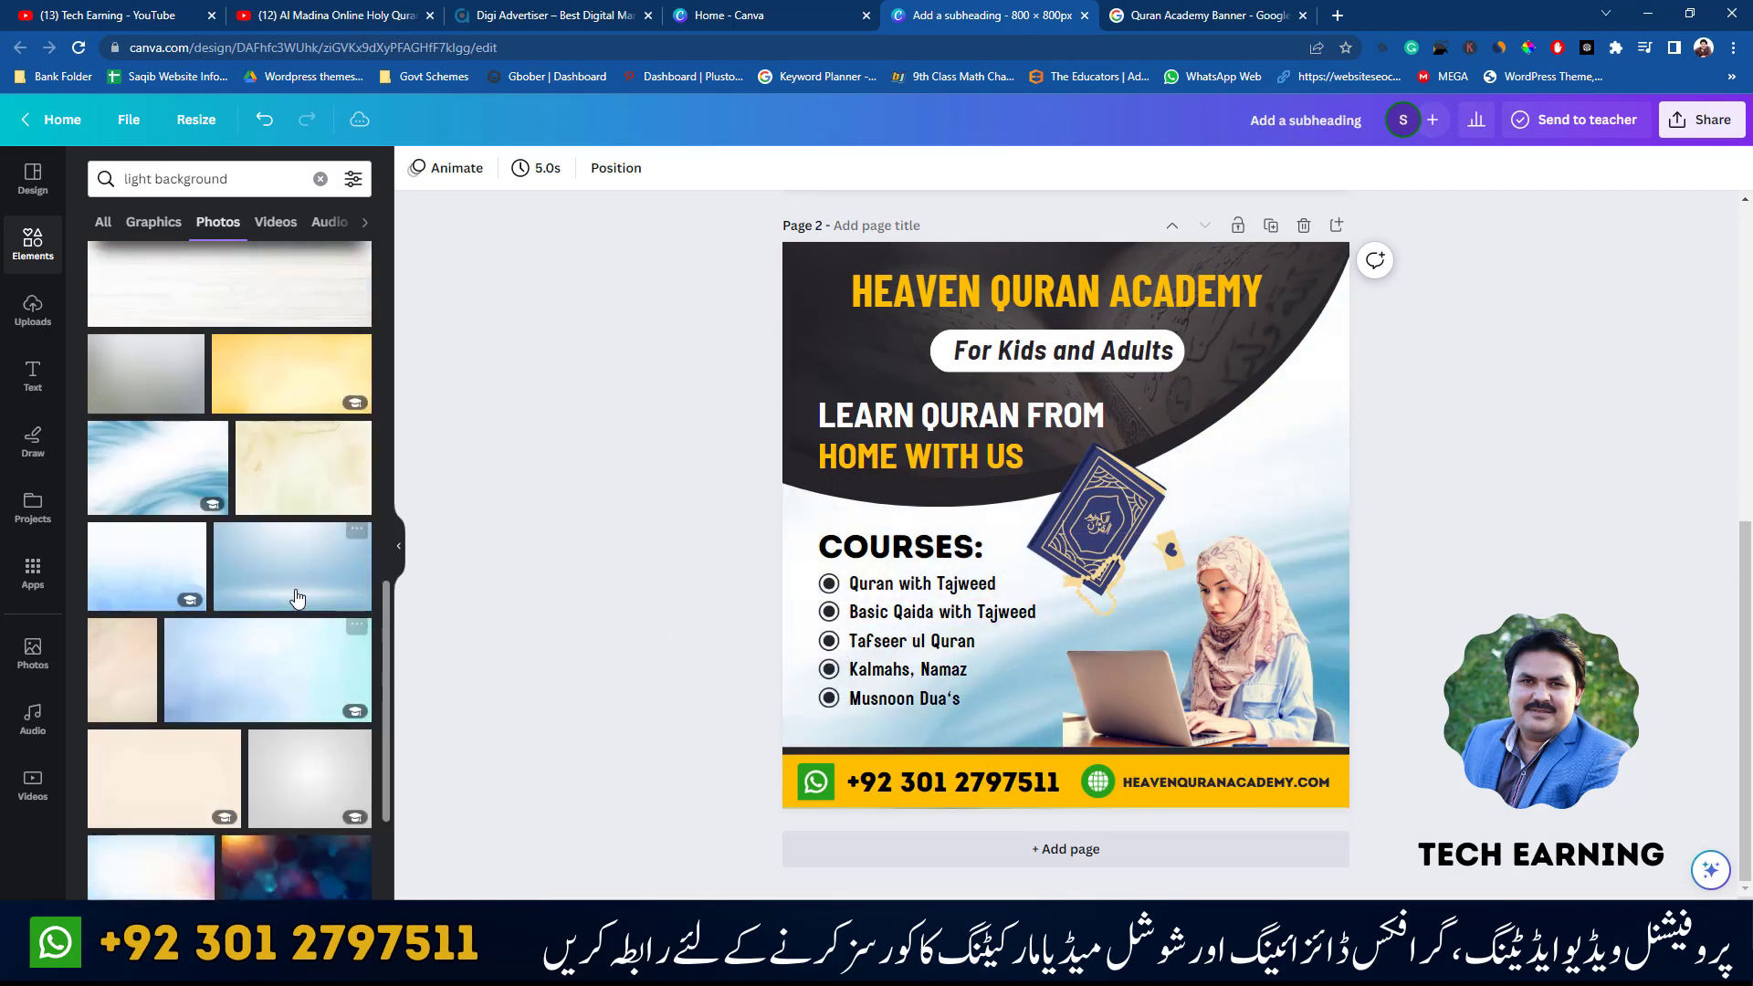
left_click_drag(293, 594, 788, 583)
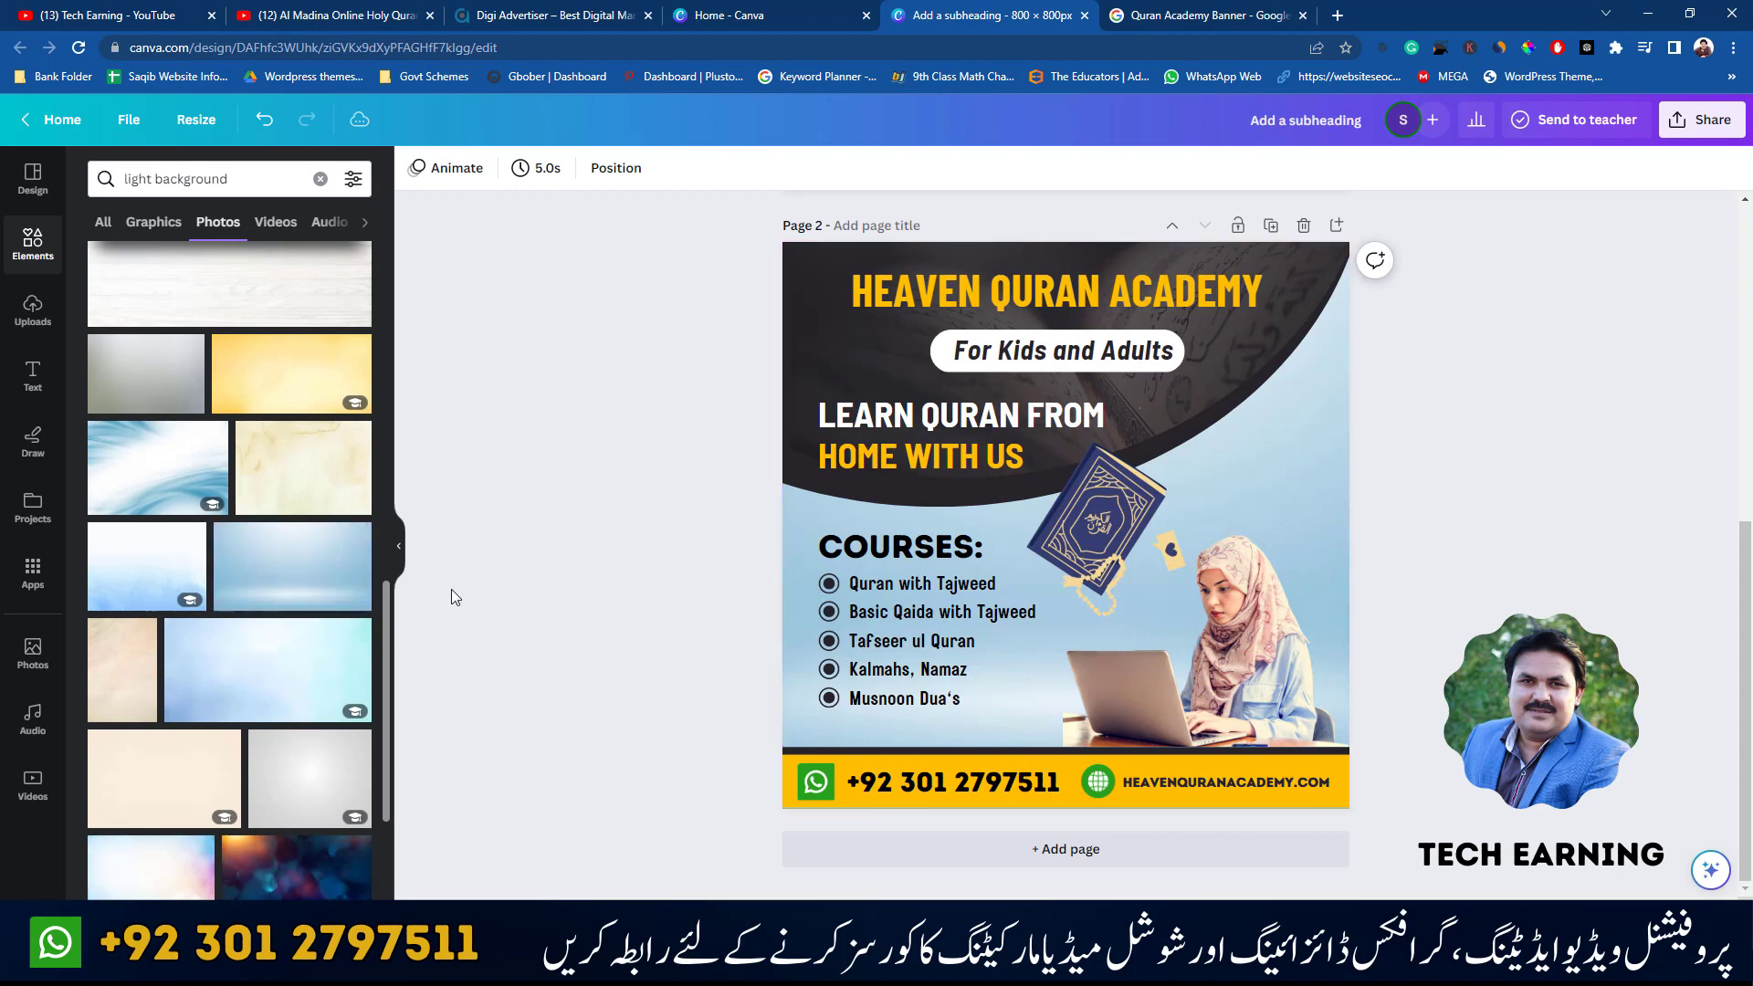
- Try the grey light-ray photo as the page background, and replace it with the orange-yellow gradient photo
scroll(301, 593, "down", 4)
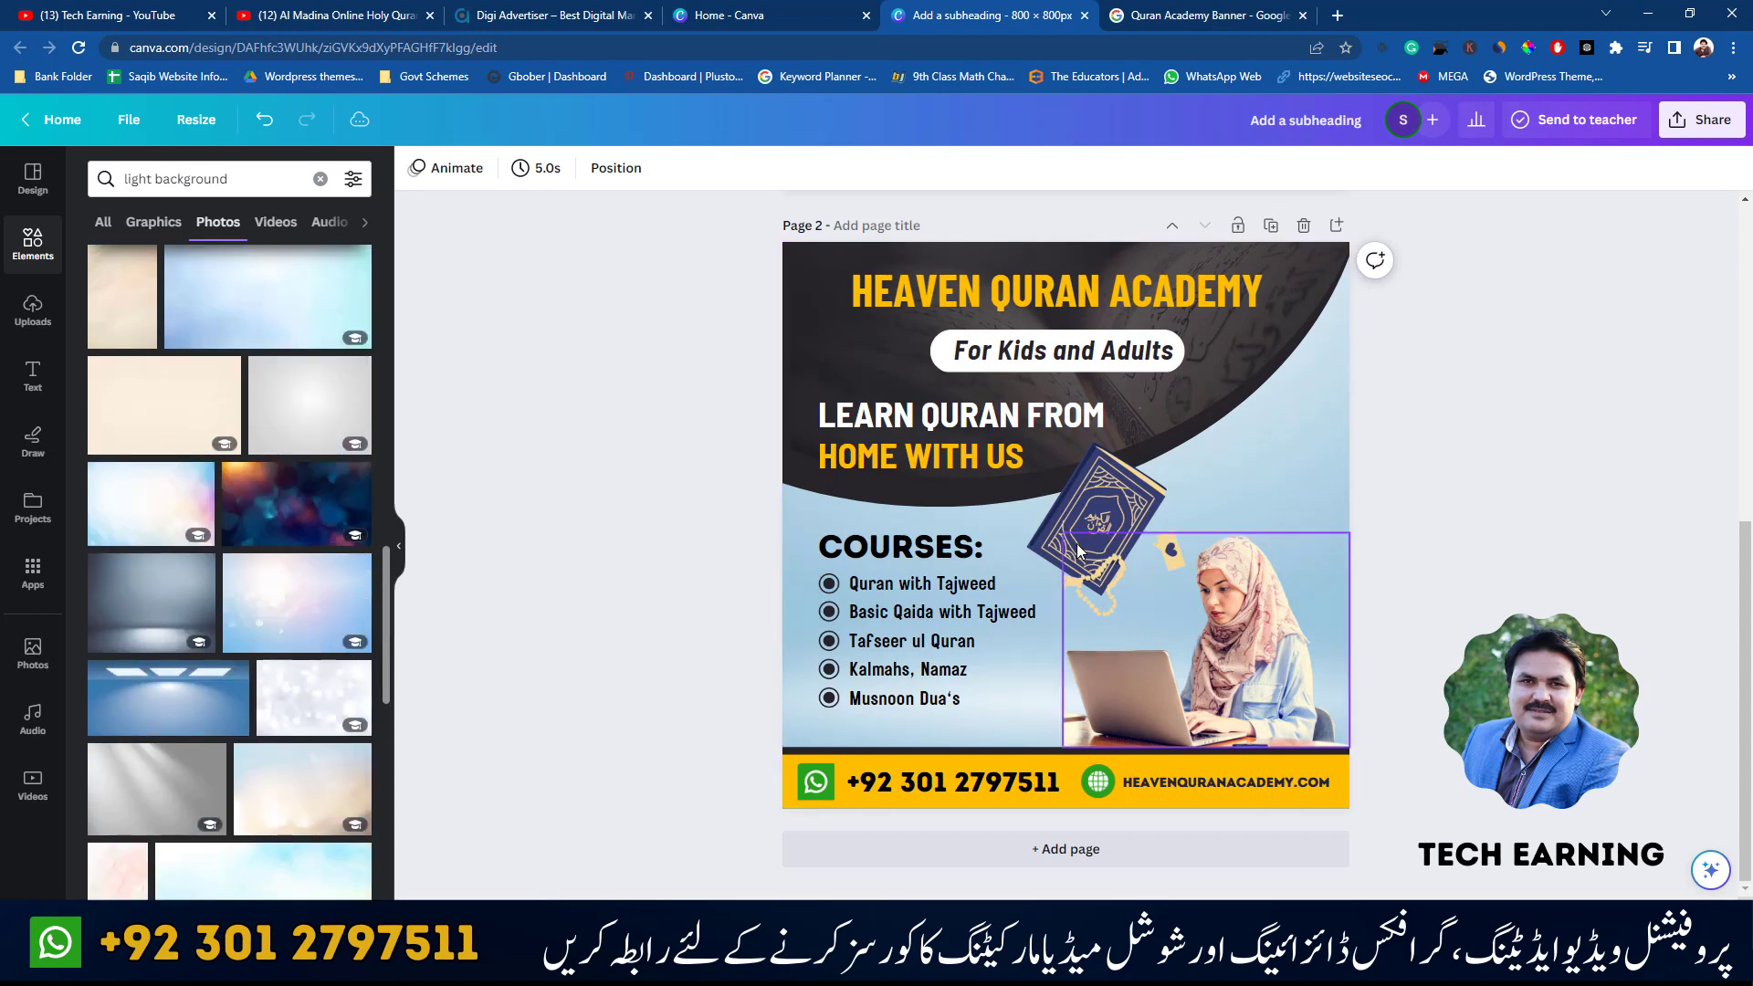
scroll(247, 721, "down", 5)
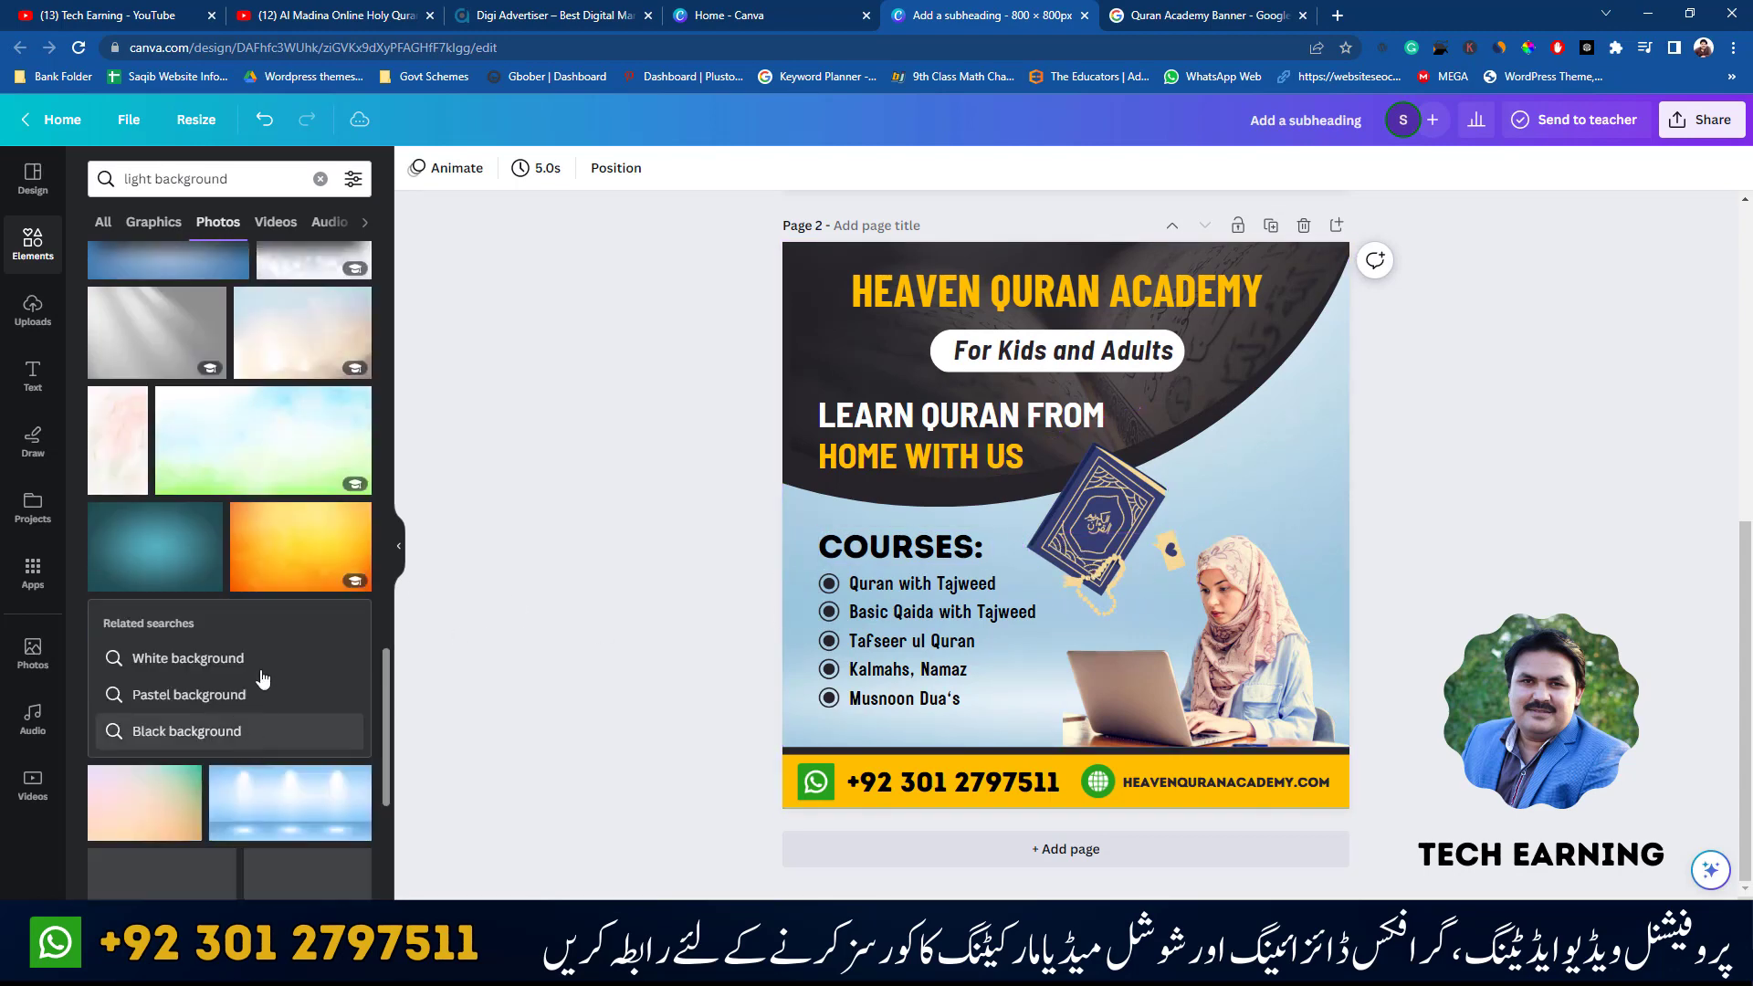
left_click_drag(191, 338, 774, 573)
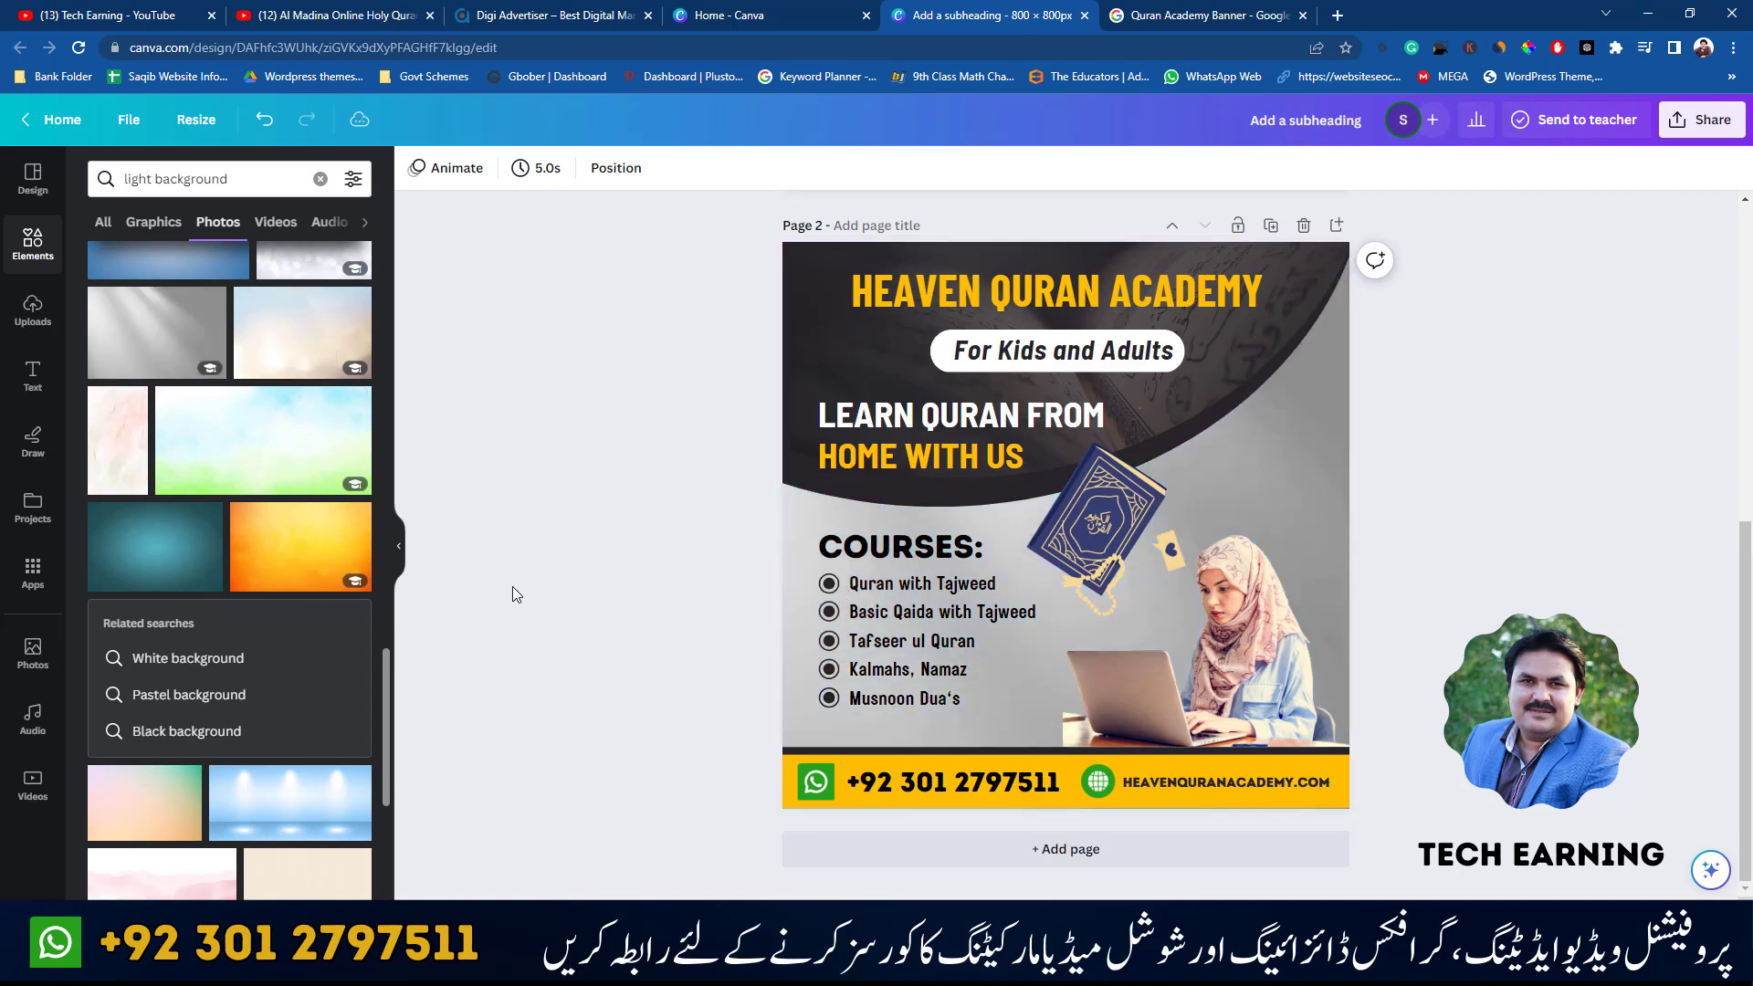
left_click_drag(331, 556, 805, 586)
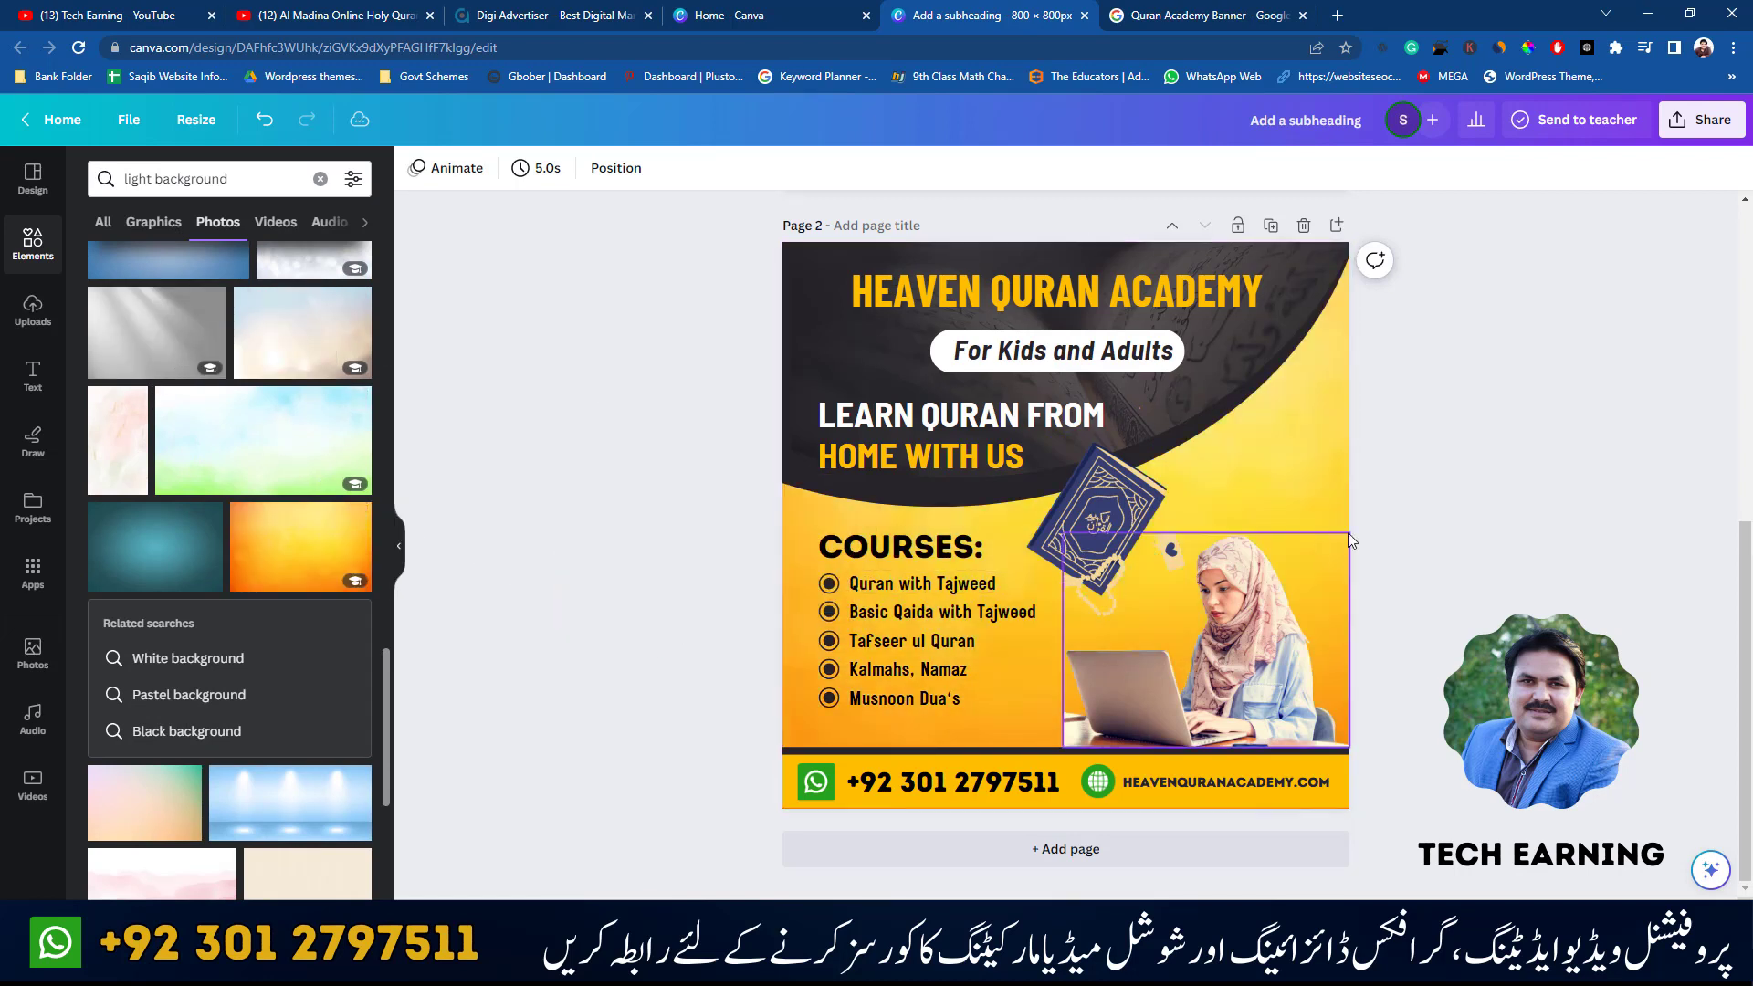